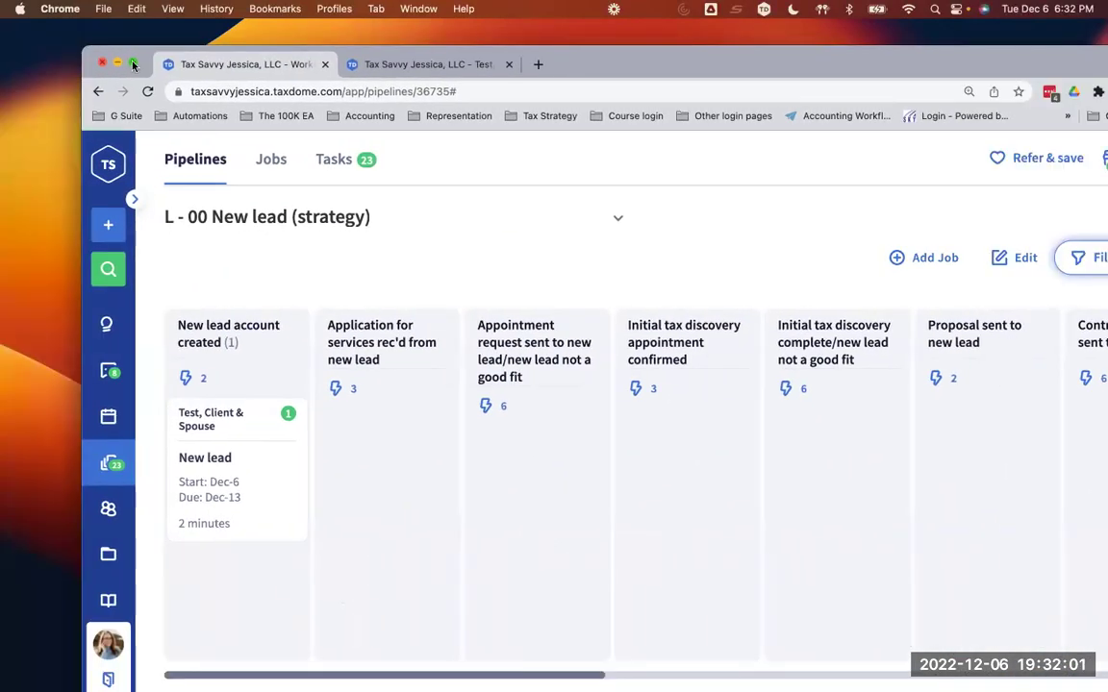
Make the Chrome window with the 'L - 00 New lead (strategy)' pipeline board full screen.
left_click(133, 64)
key("ctrl+super+f")
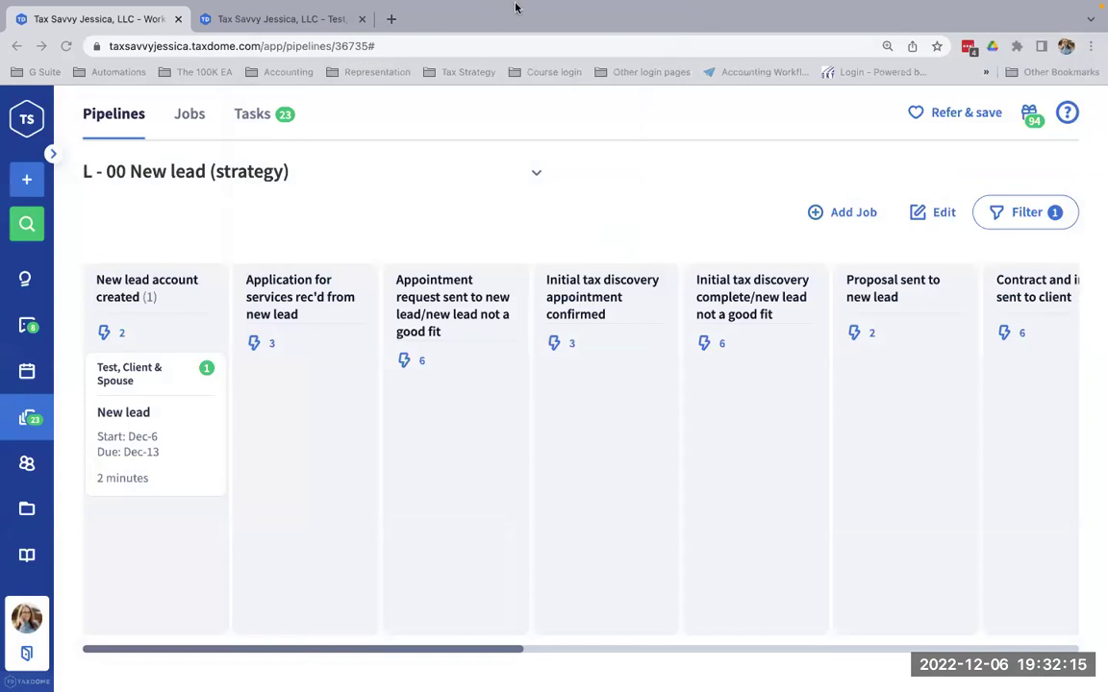
mouse_move(453, 4)
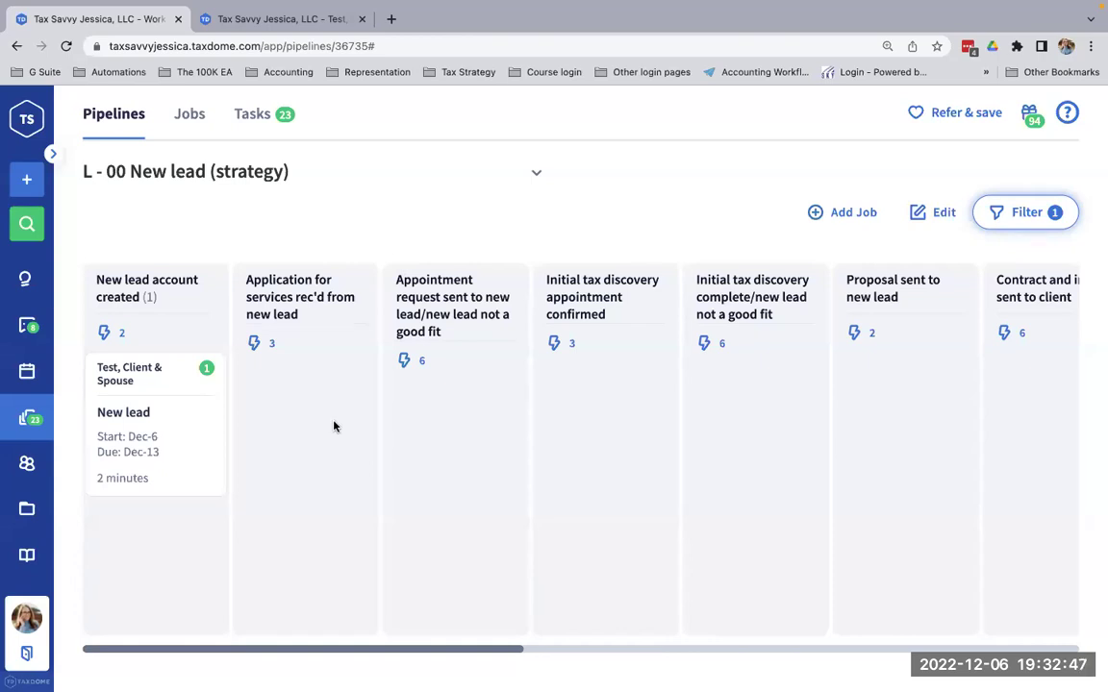
scroll(411, 360, "right", 10)
scroll(412, 360, "right", 5)
scroll(412, 360, "left", 15)
scroll(333, 342, "down", 1)
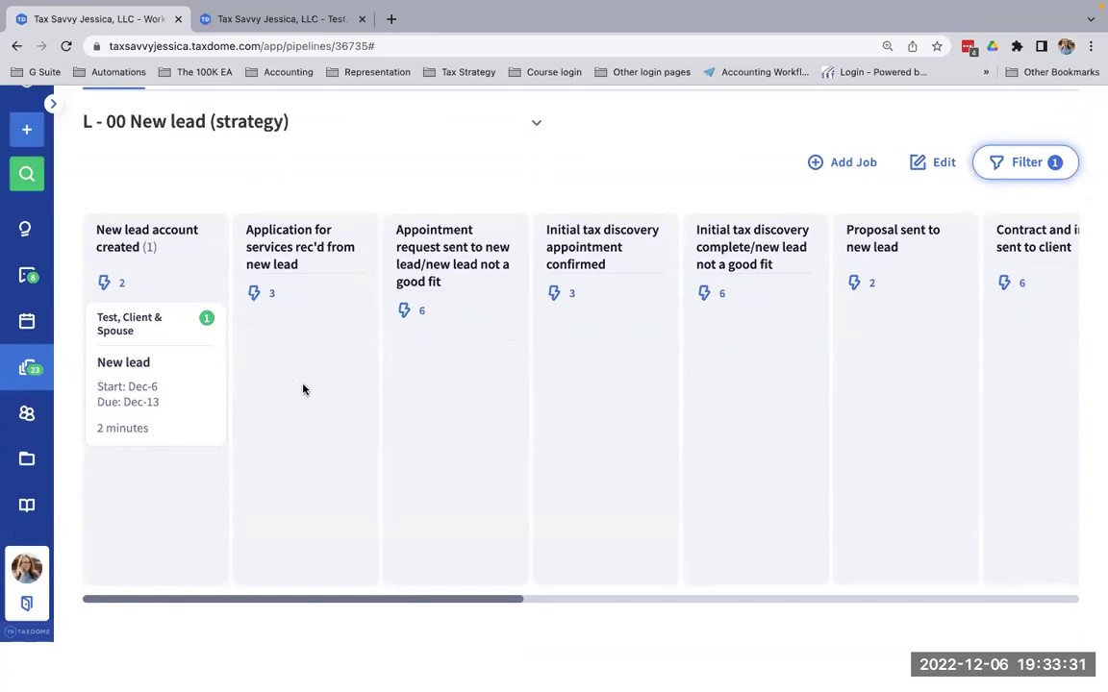
mouse_move(149, 328)
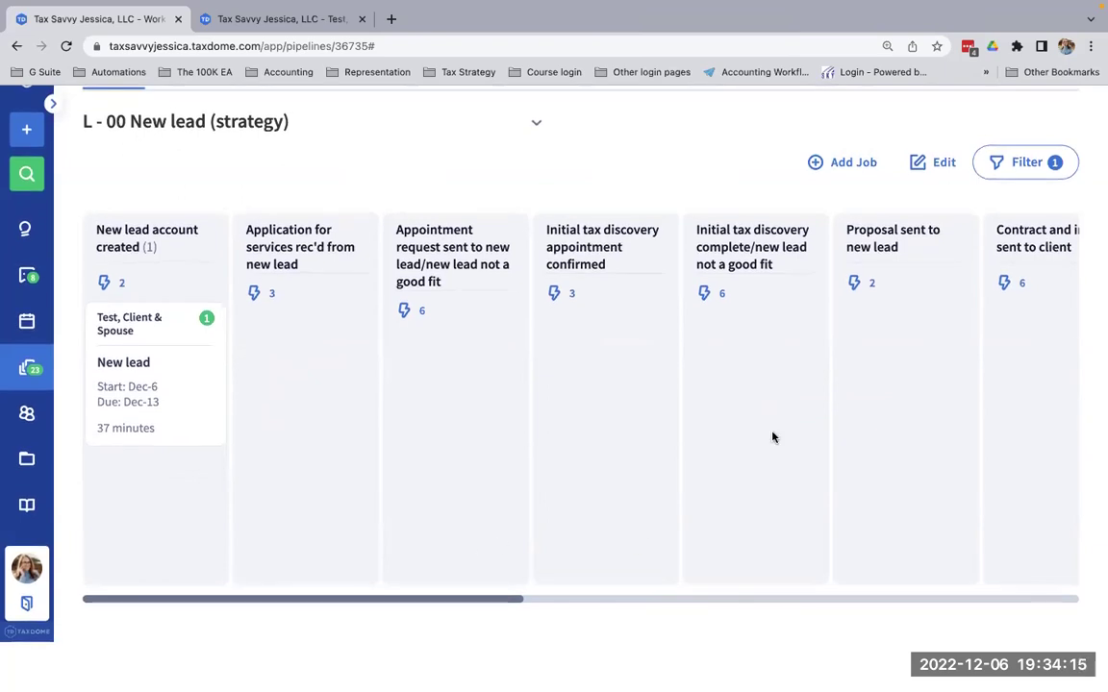
mouse_move(632, 9)
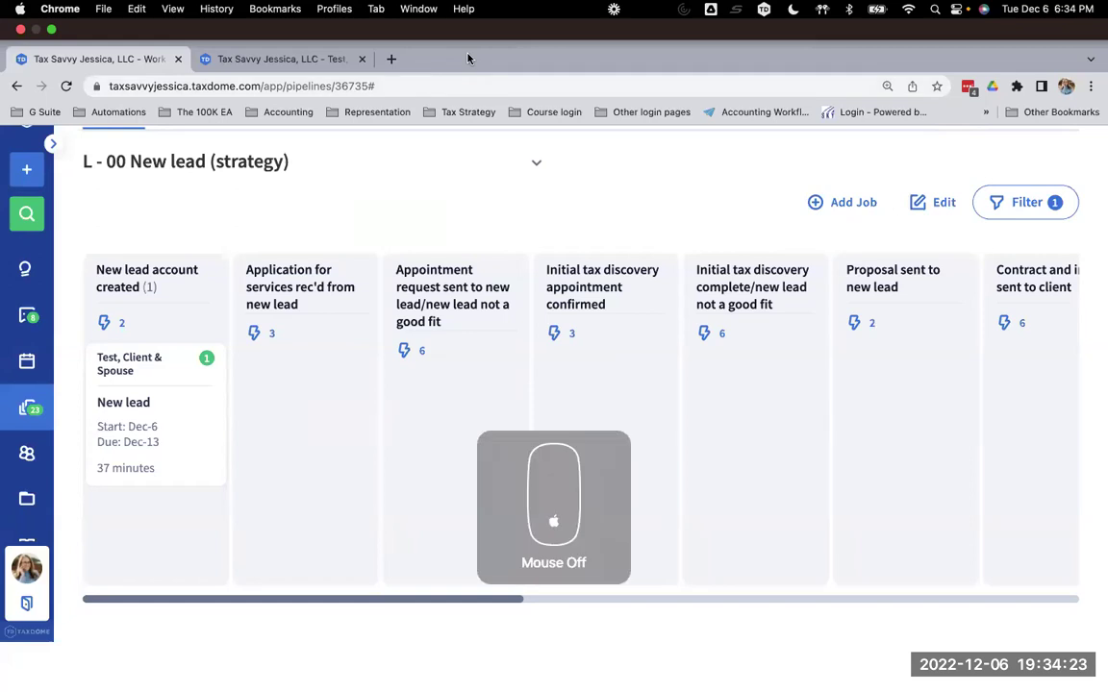
Move the Gmail window onto Desktop 1 in Mission Control and make it full screen.
key("ctrl+Up")
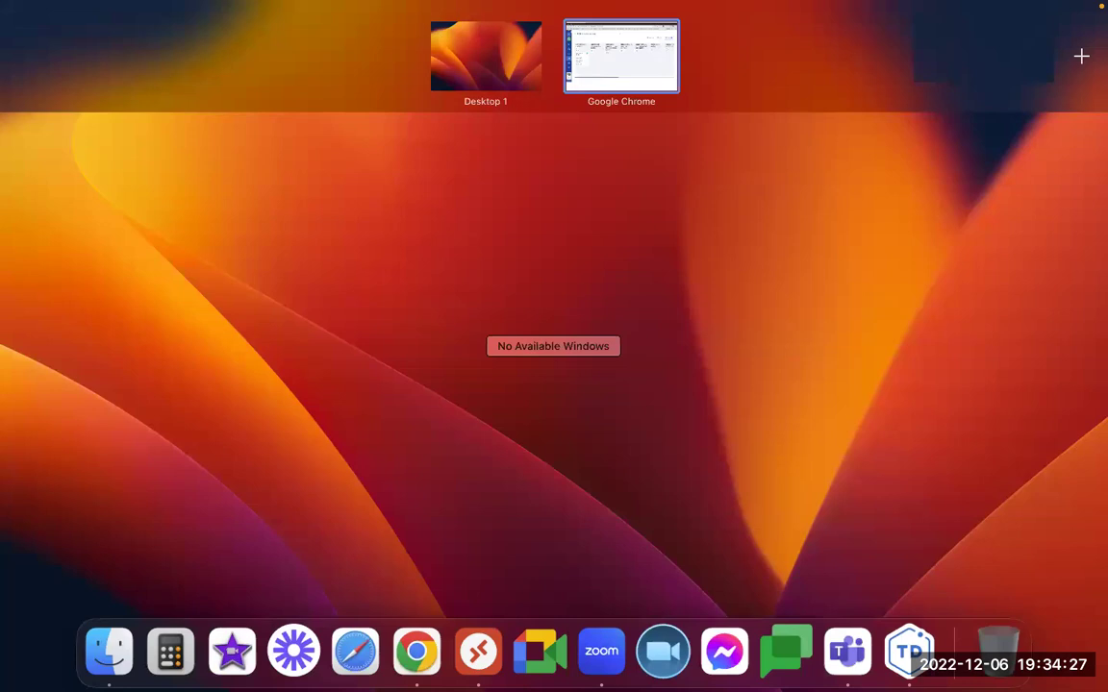
left_click_drag(621, 56, 471, 34)
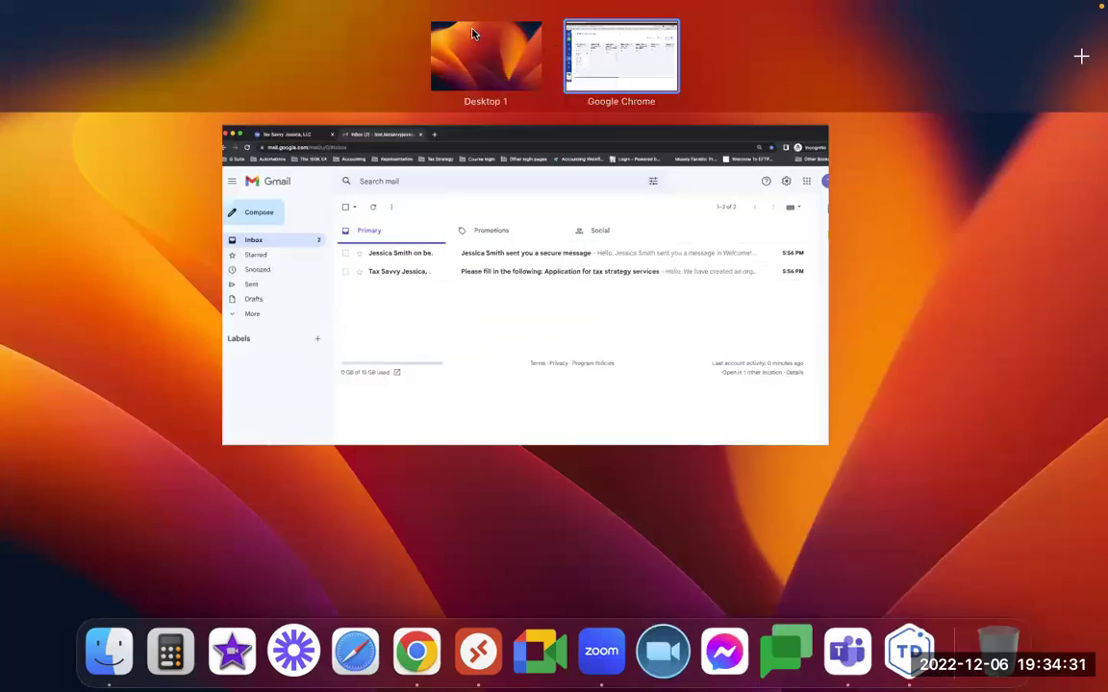
left_click(614, 144)
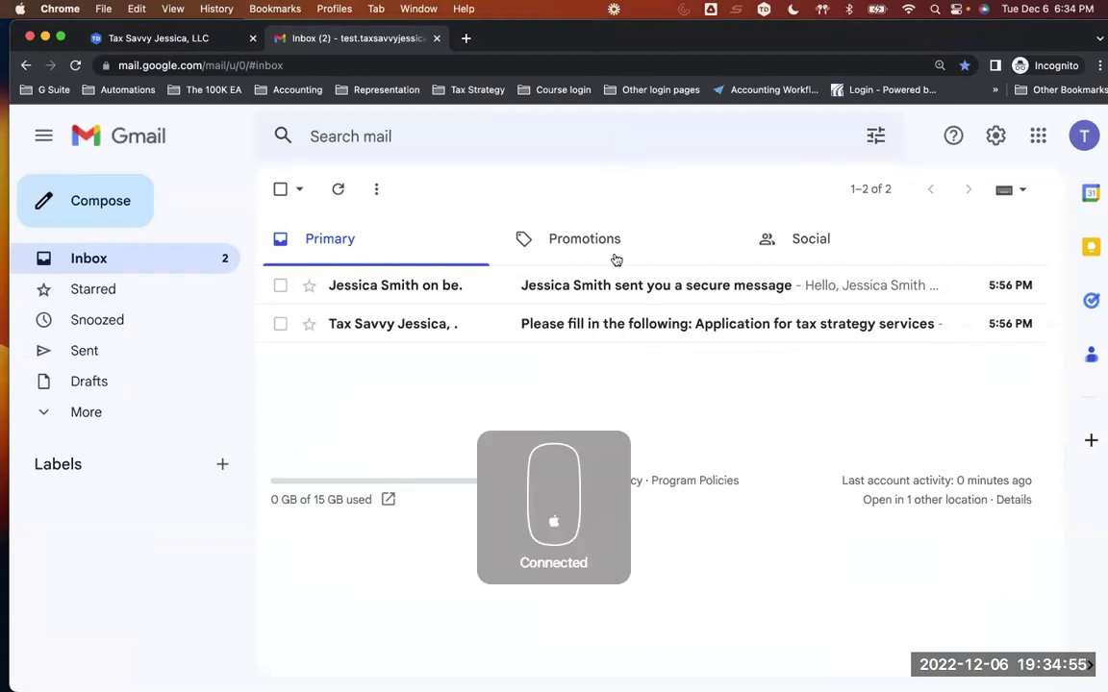
left_click(61, 40)
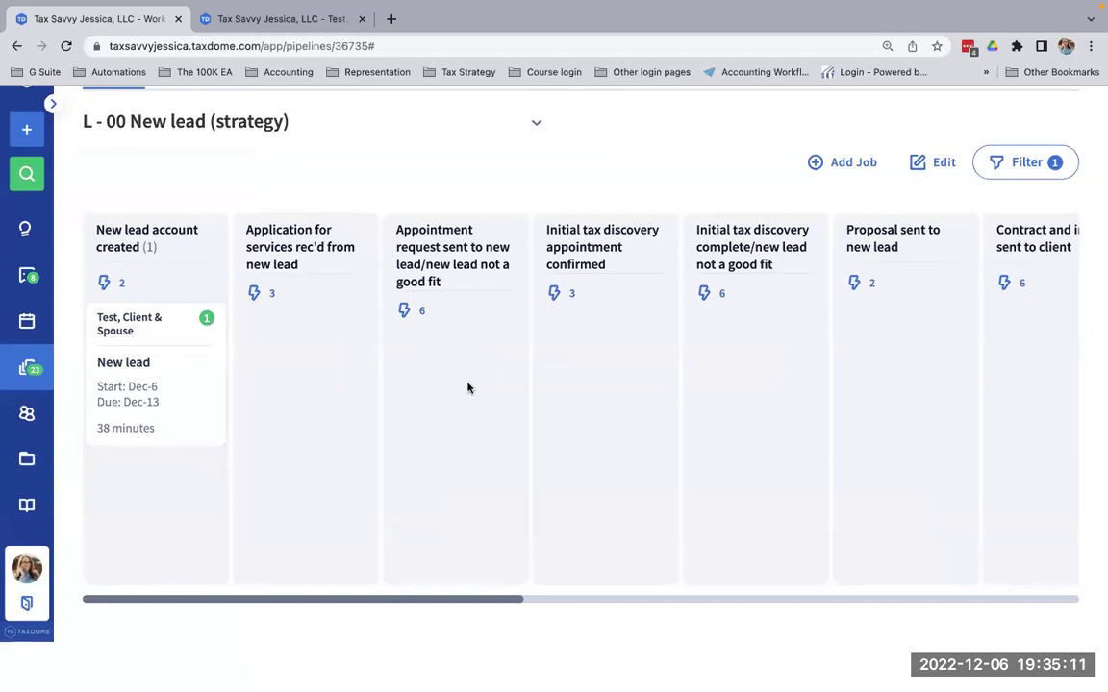
Inspect the two automations under 'New lead account created', then move to the Gmail inbox.
left_click(123, 285)
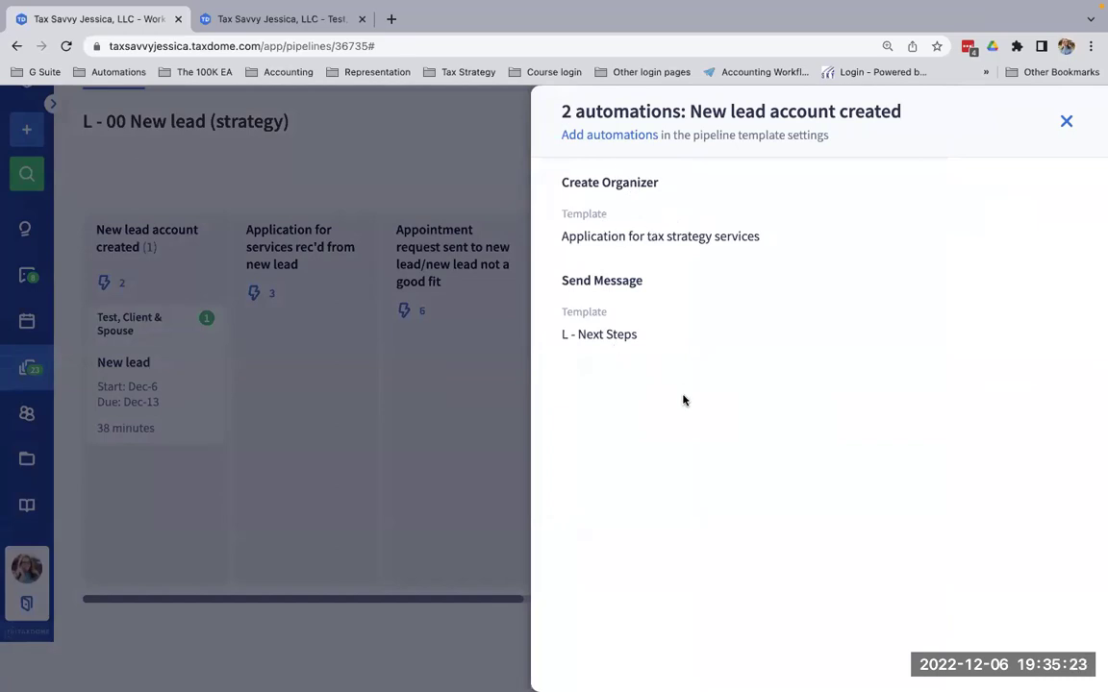
left_click(401, 174)
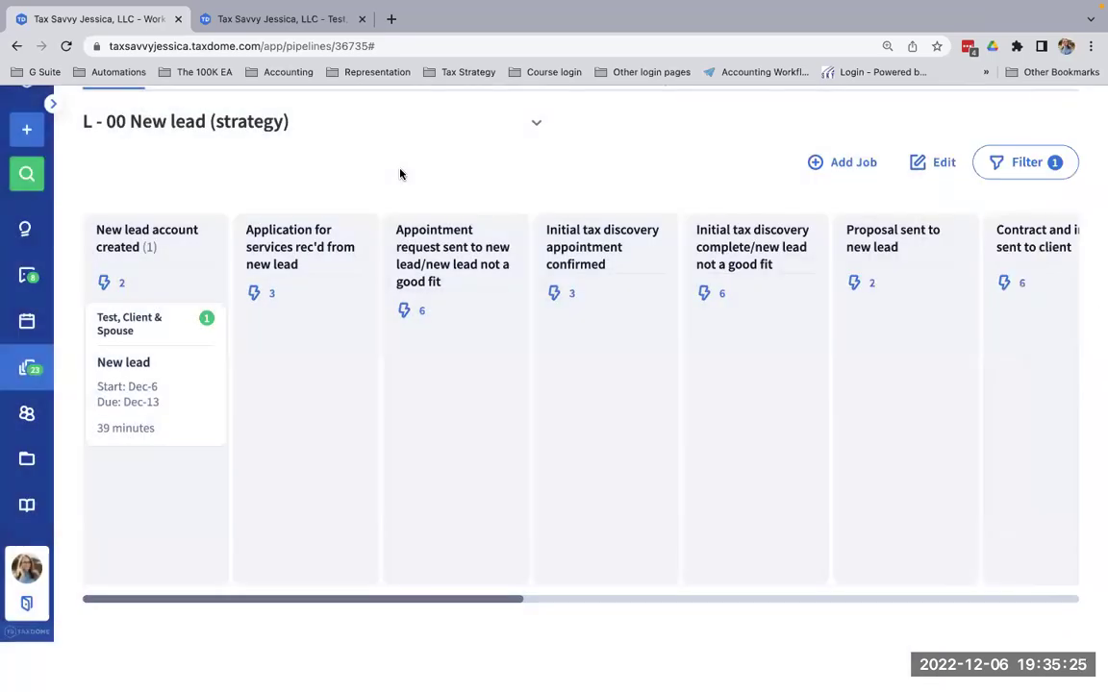
key("ctrl+Left")
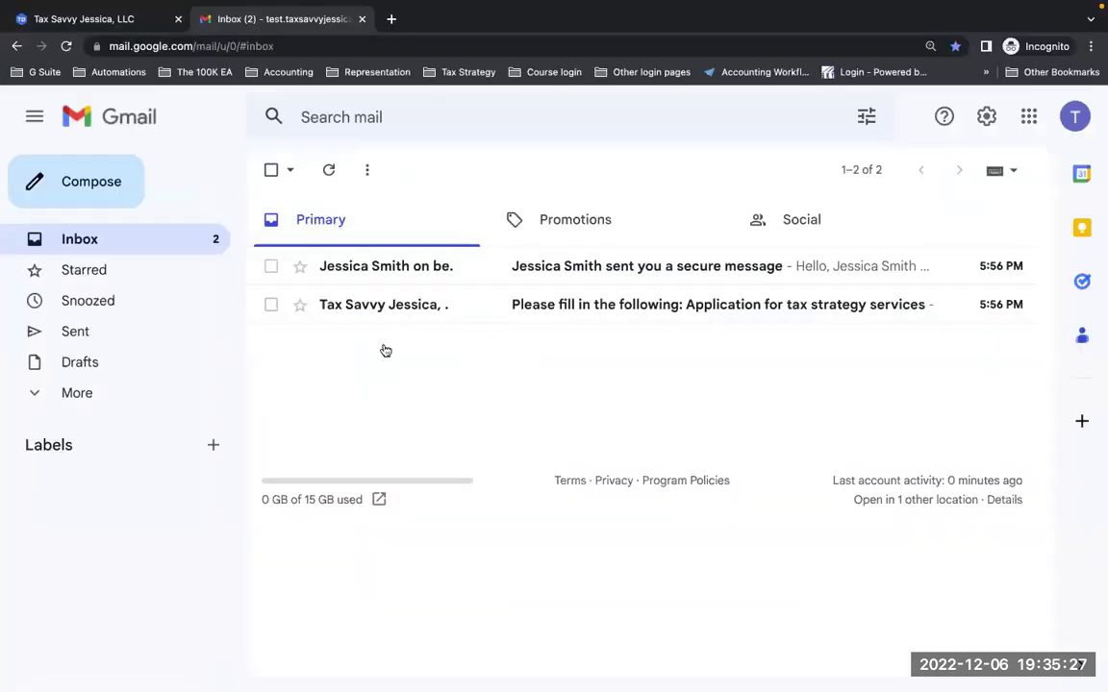
Read the 'Please fill in the following' organizer request email.
left_click(489, 317)
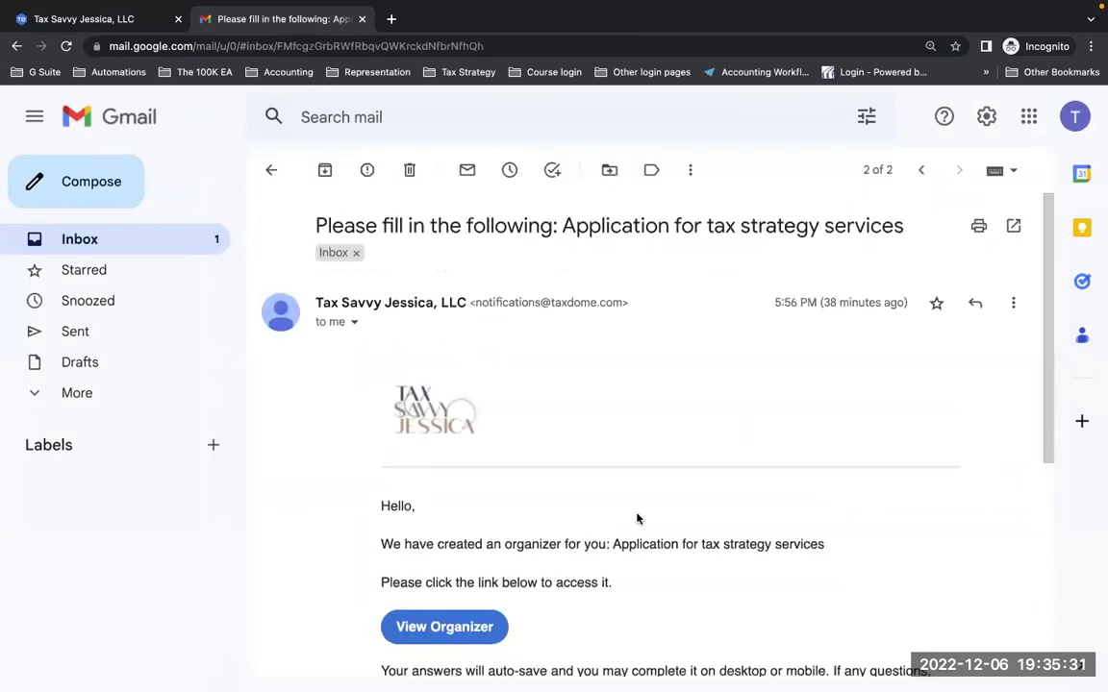
scroll(733, 513, "down", 3)
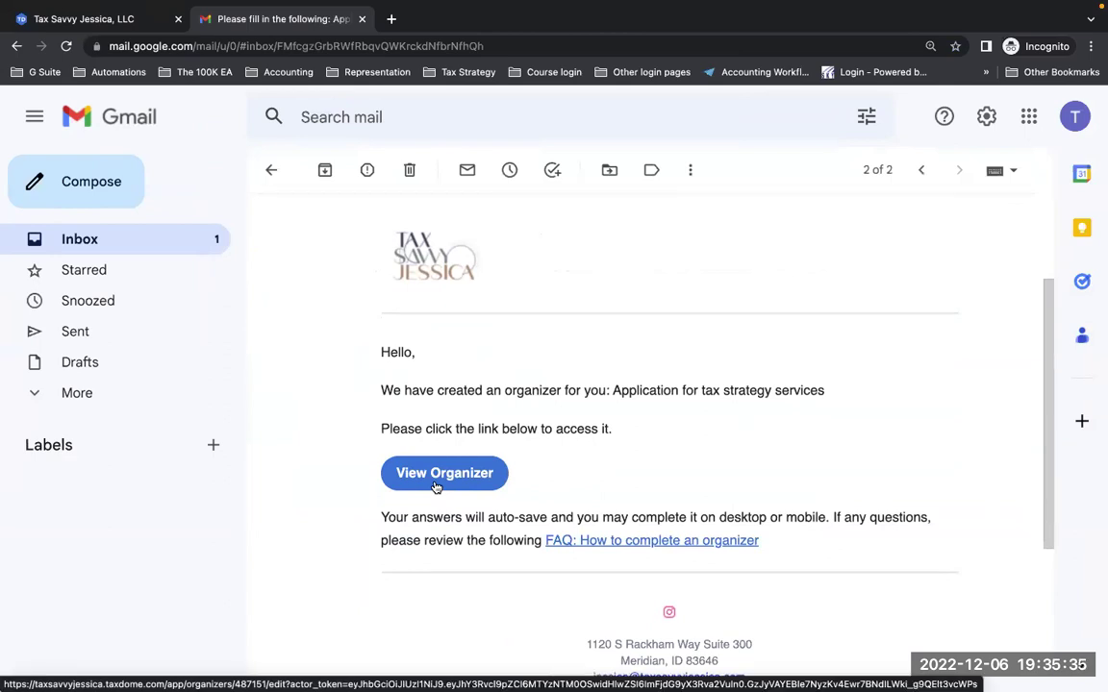
scroll(446, 442, "up", 3)
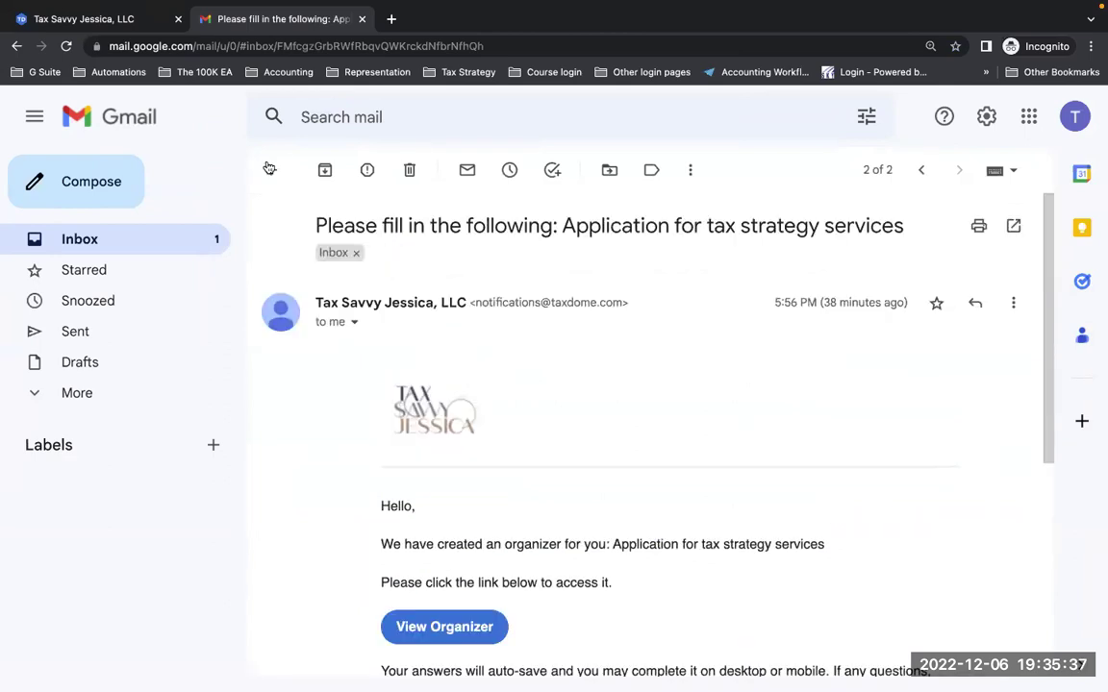
left_click(269, 169)
Read the secure message email and bring up the client portal's To-Do list.
left_click(606, 267)
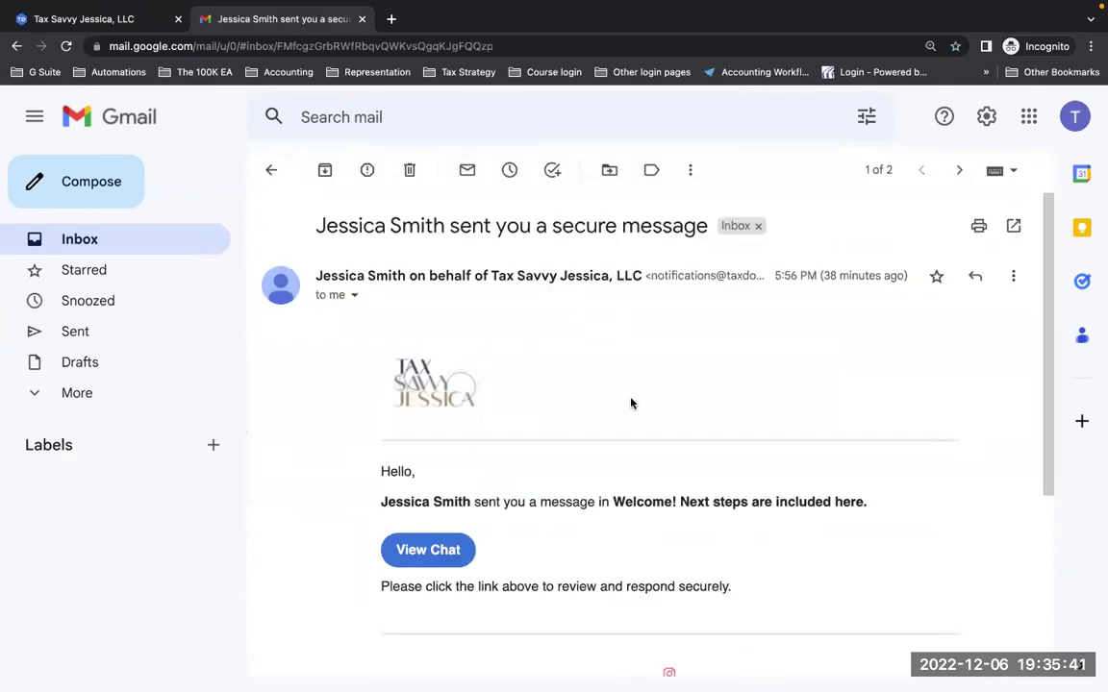
scroll(631, 402, "down", 1)
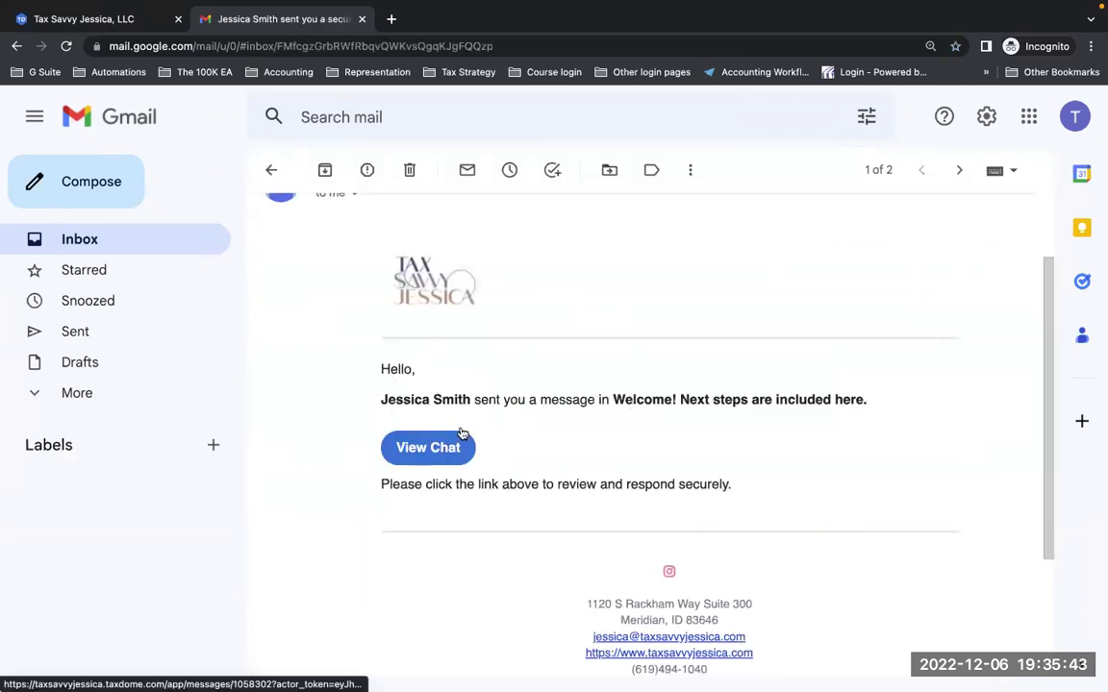
left_click(130, 23)
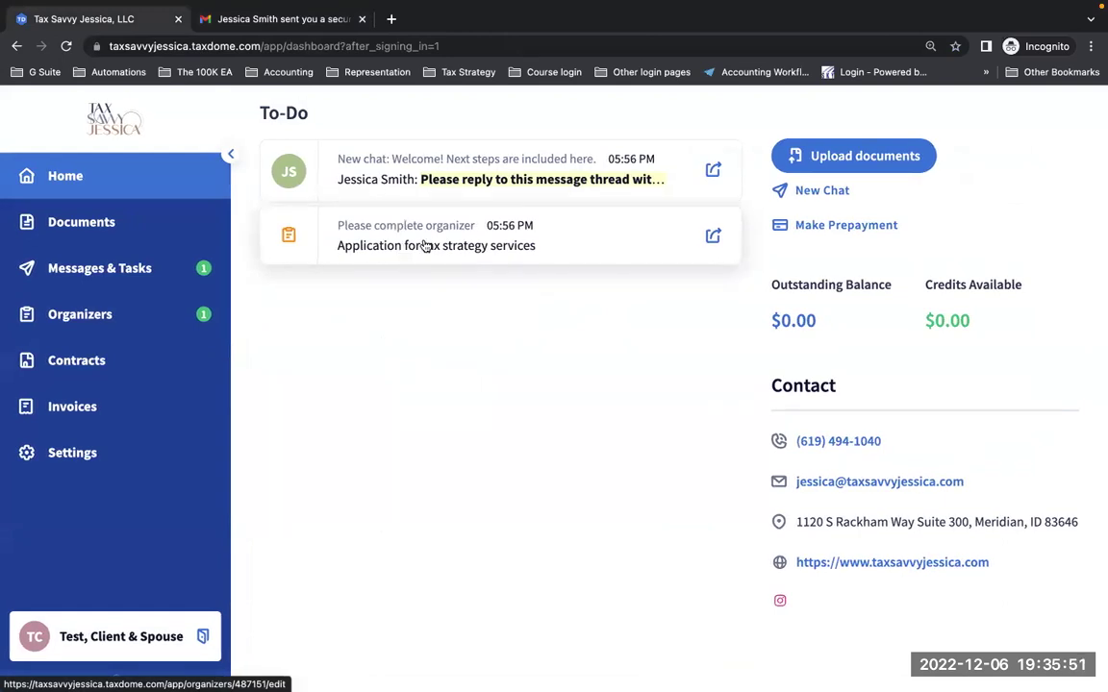
As the client, view the welcome chat and the 'Application for tax strategy services' organizer.
left_click(420, 184)
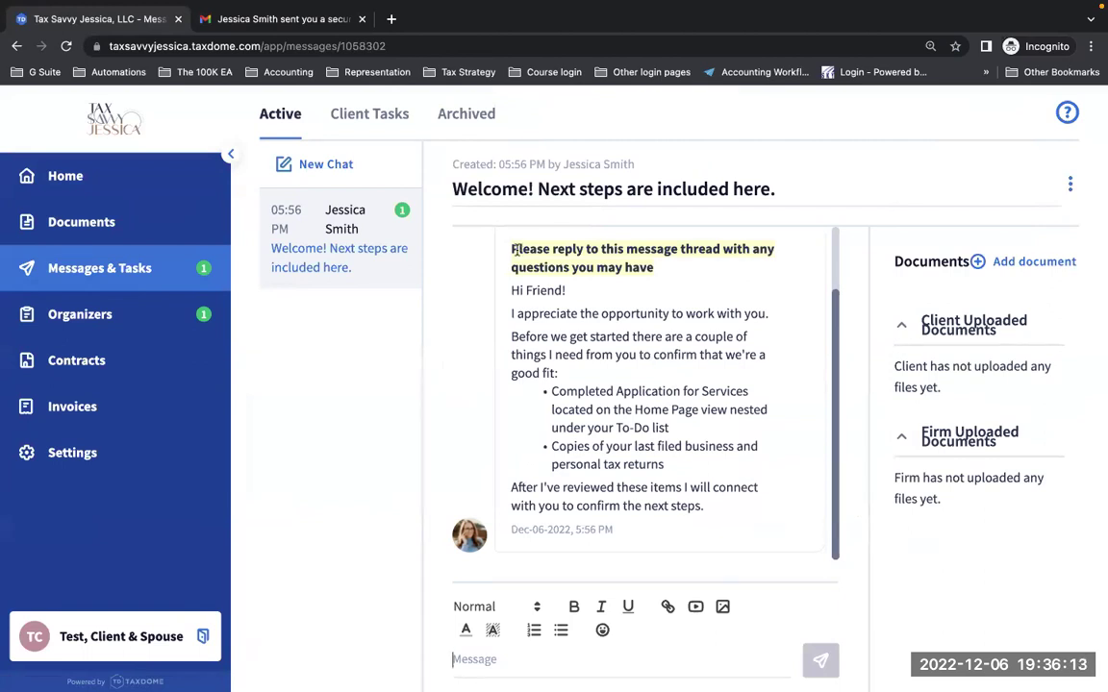
left_click(96, 308)
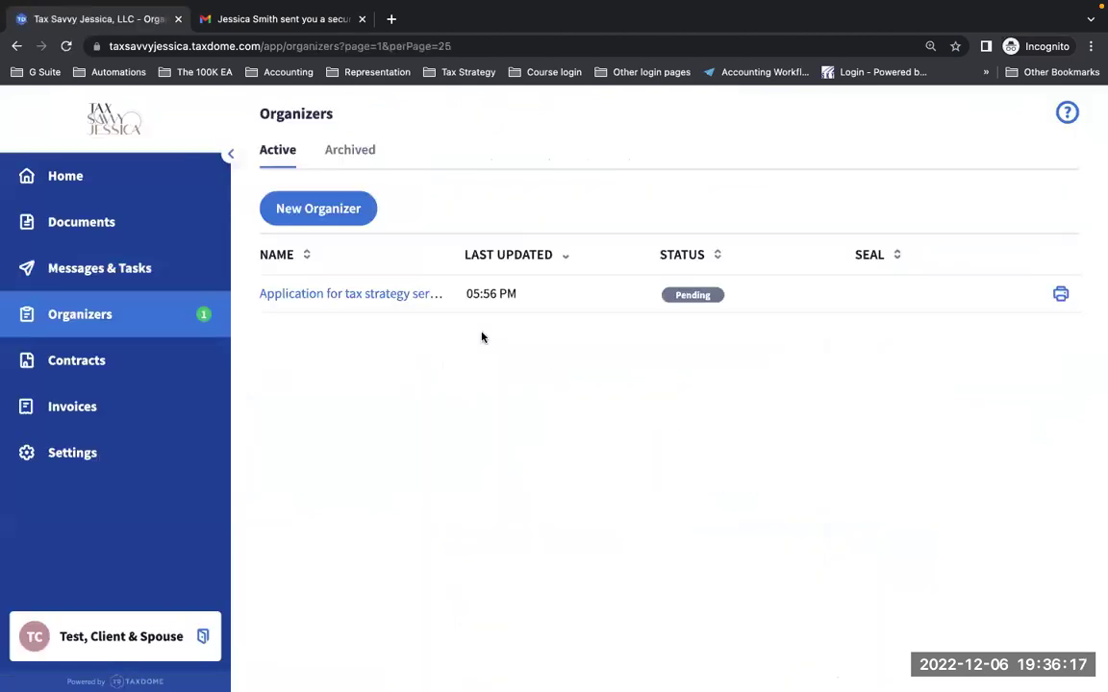
left_click(384, 300)
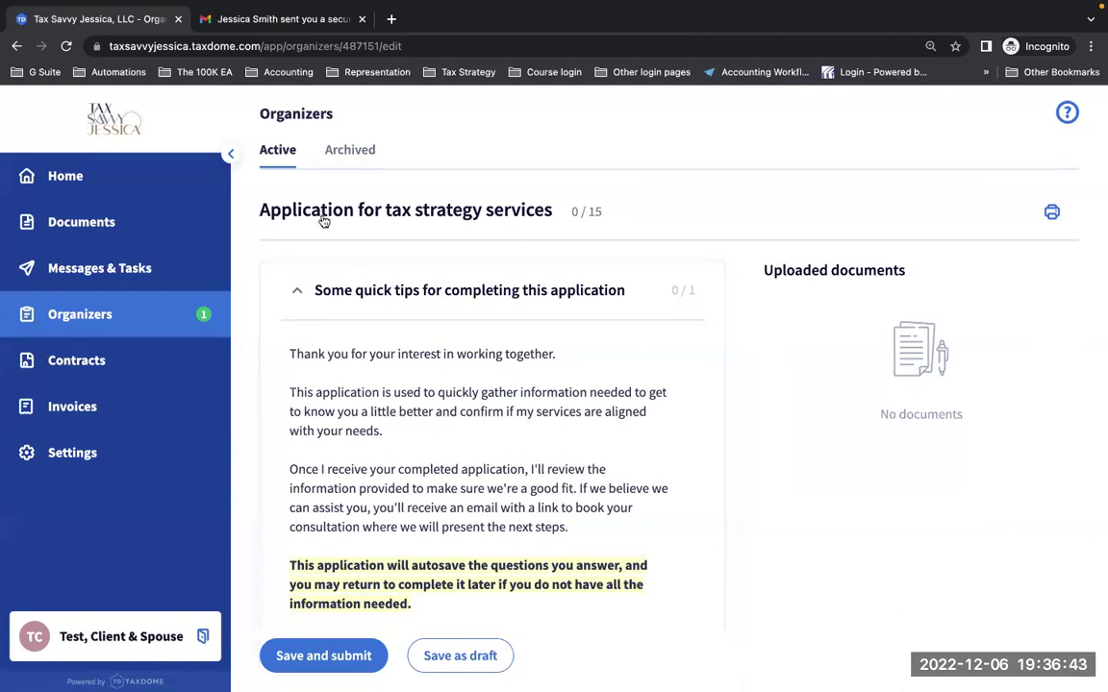
left_click(77, 185)
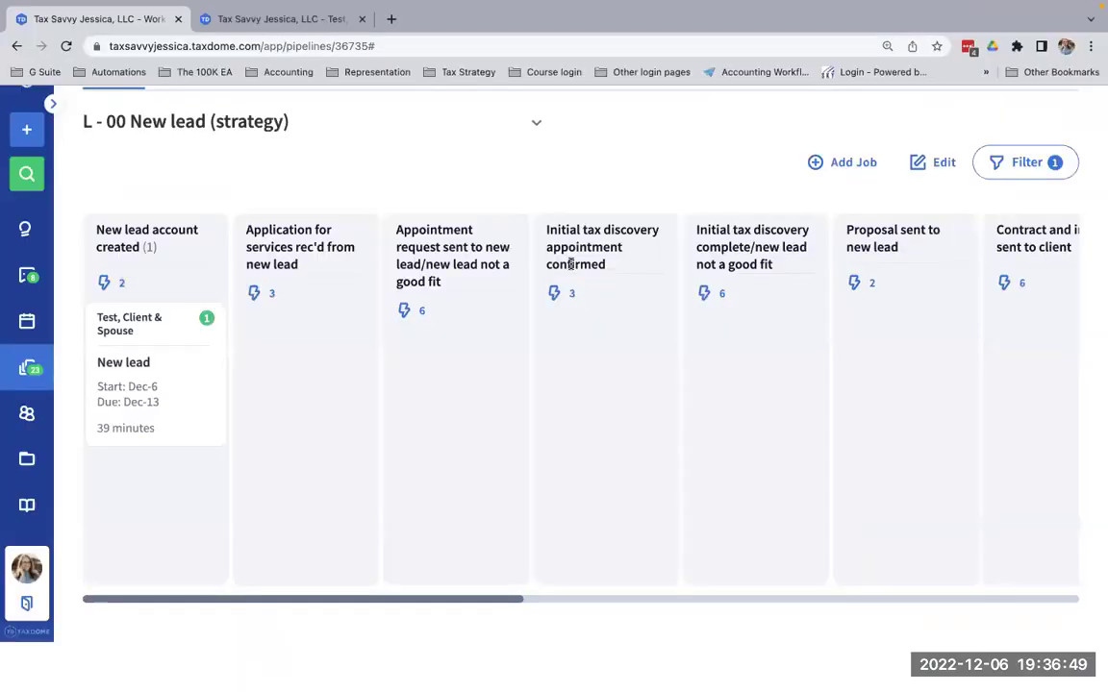
From the New lead job's Organizers section, open the linked 'Application for tax strategy services' organizer.
left_click(116, 331)
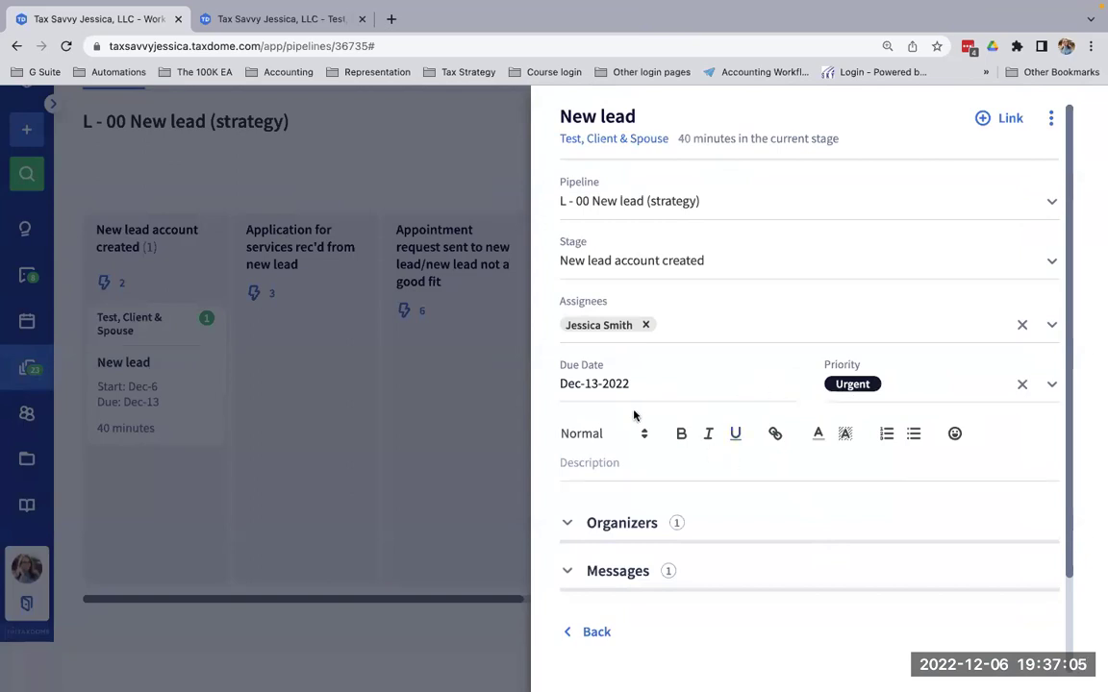
scroll(596, 462, "down", 2)
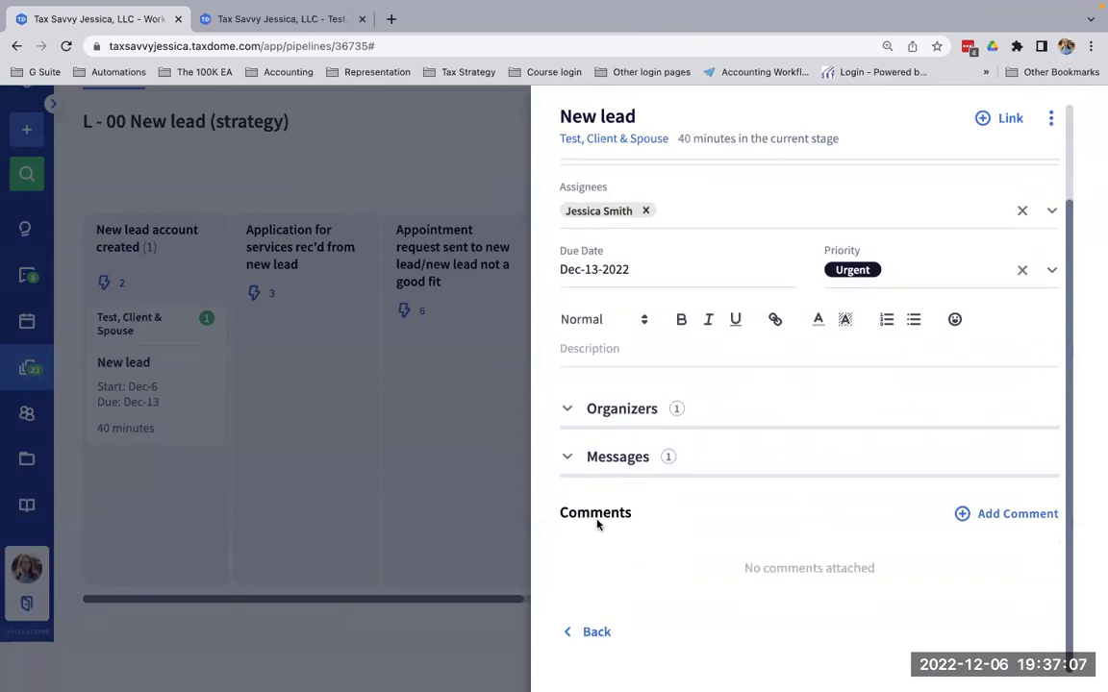
left_click(568, 457)
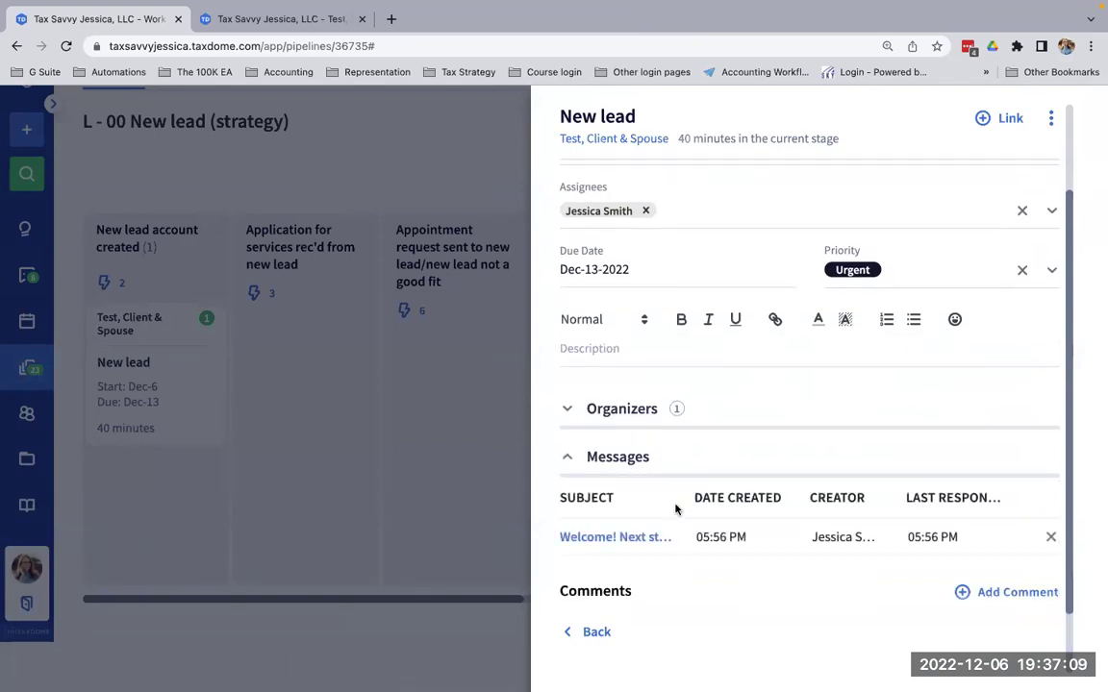
left_click(573, 411)
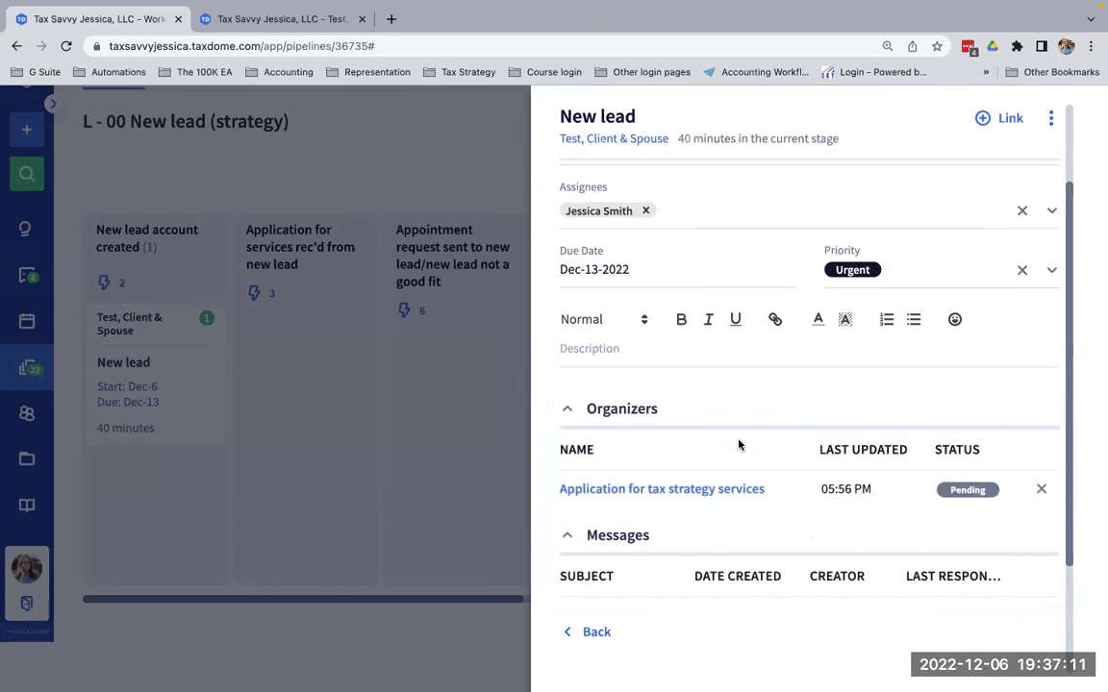
scroll(738, 445, "down", 1)
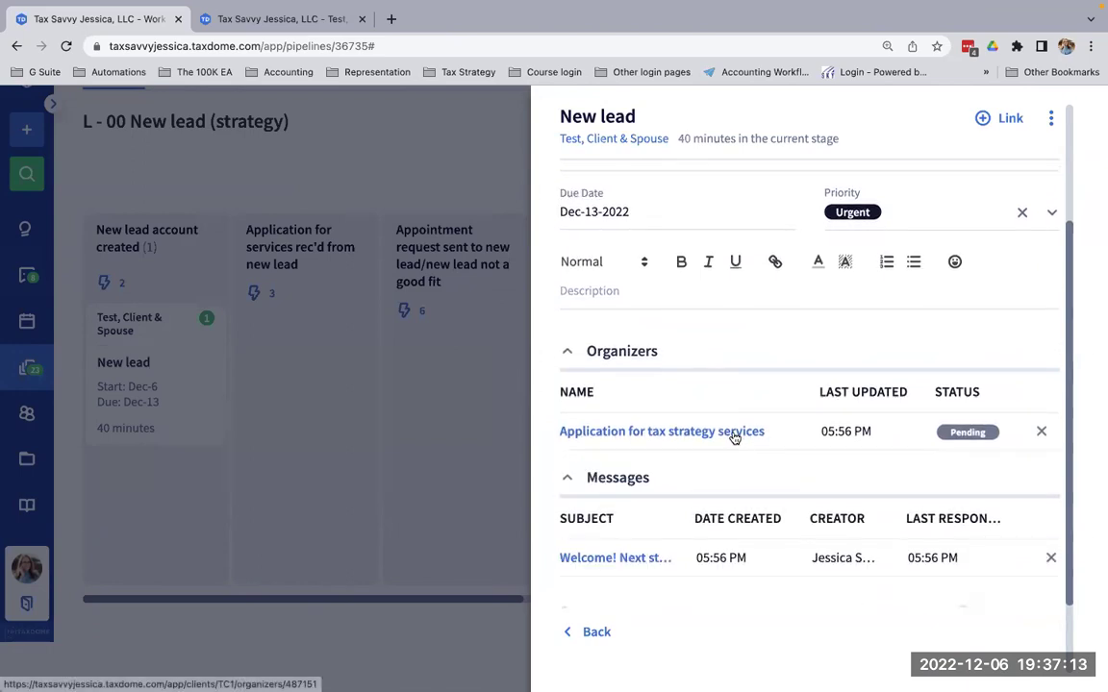
left_click(733, 431)
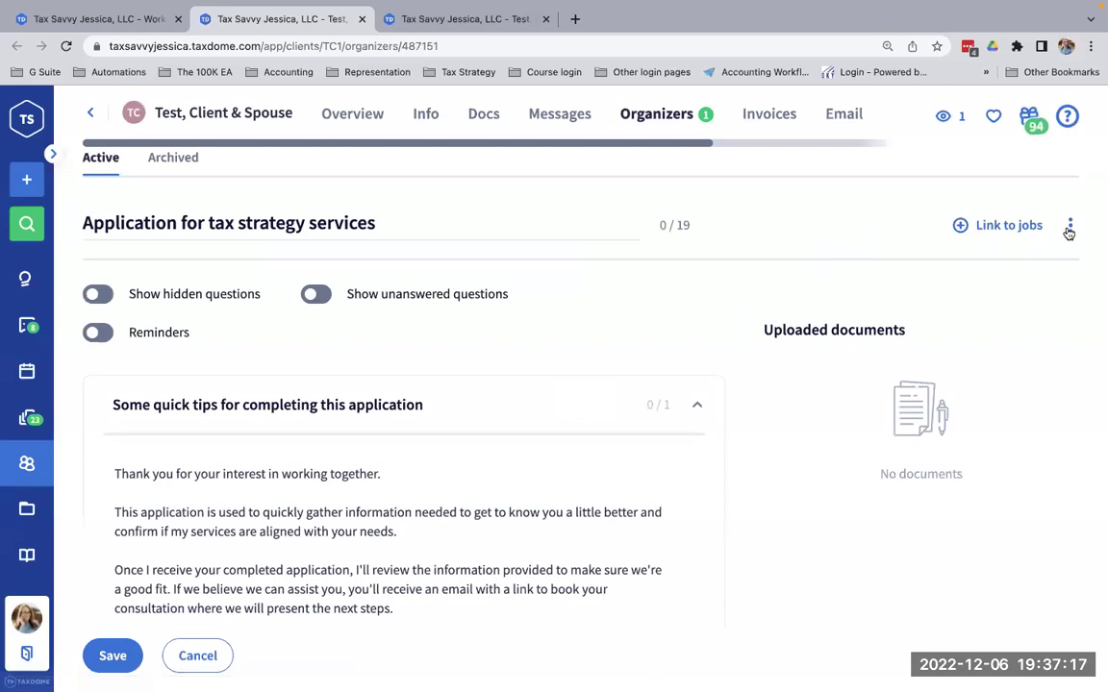
Submit the tax strategy application organizer despite its unanswered required questions.
left_click(1069, 230)
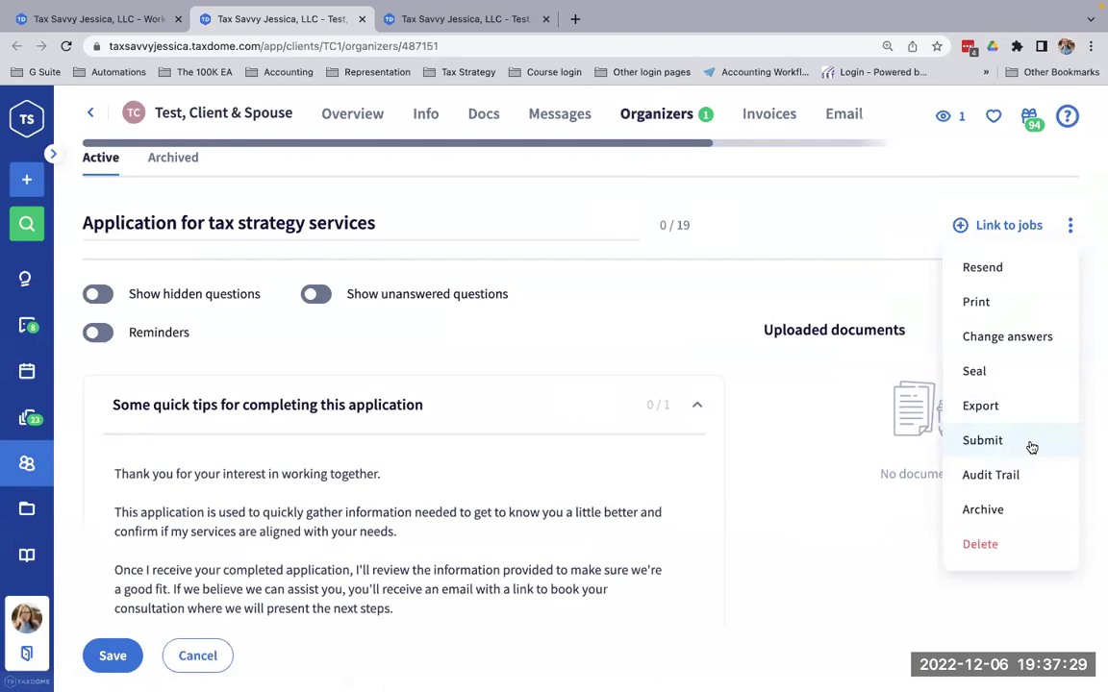
left_click(1031, 444)
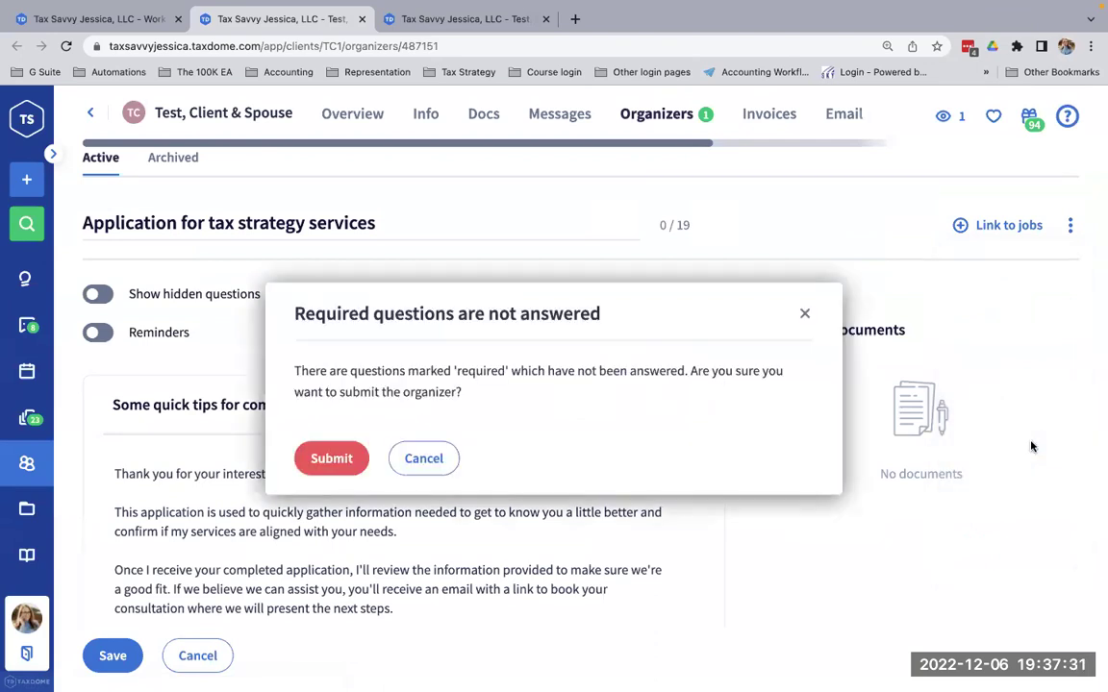
left_click(331, 459)
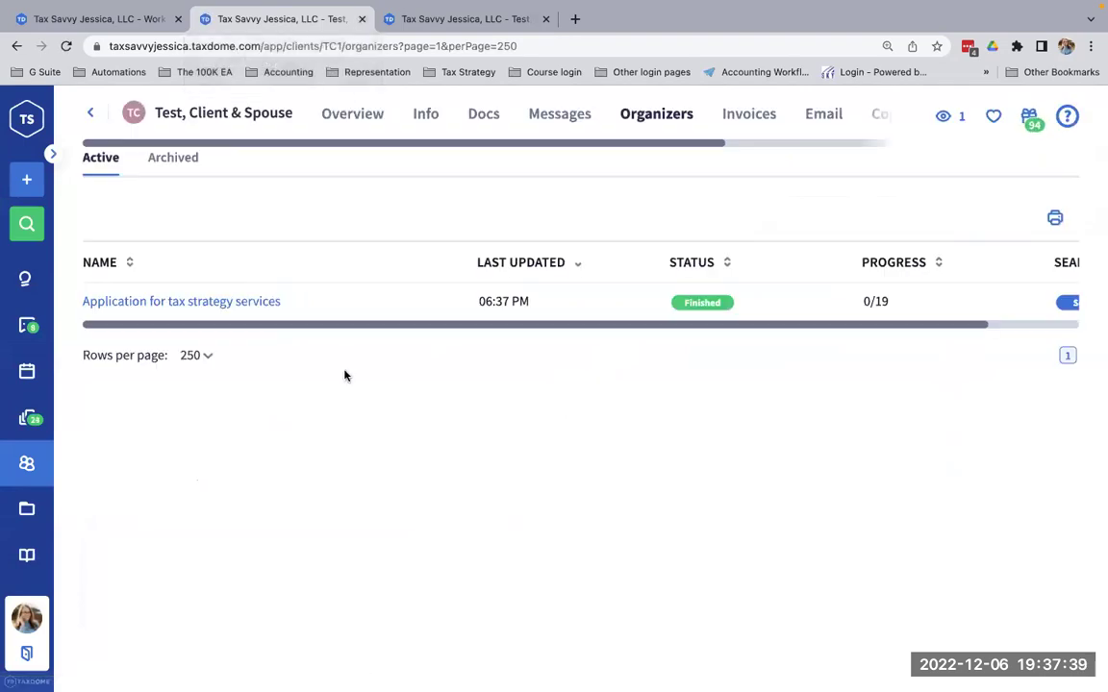
Close the organizer and job panel, reload the pipeline board, and restore the Pipelines tab.
key("super+w")
left_click(425, 192)
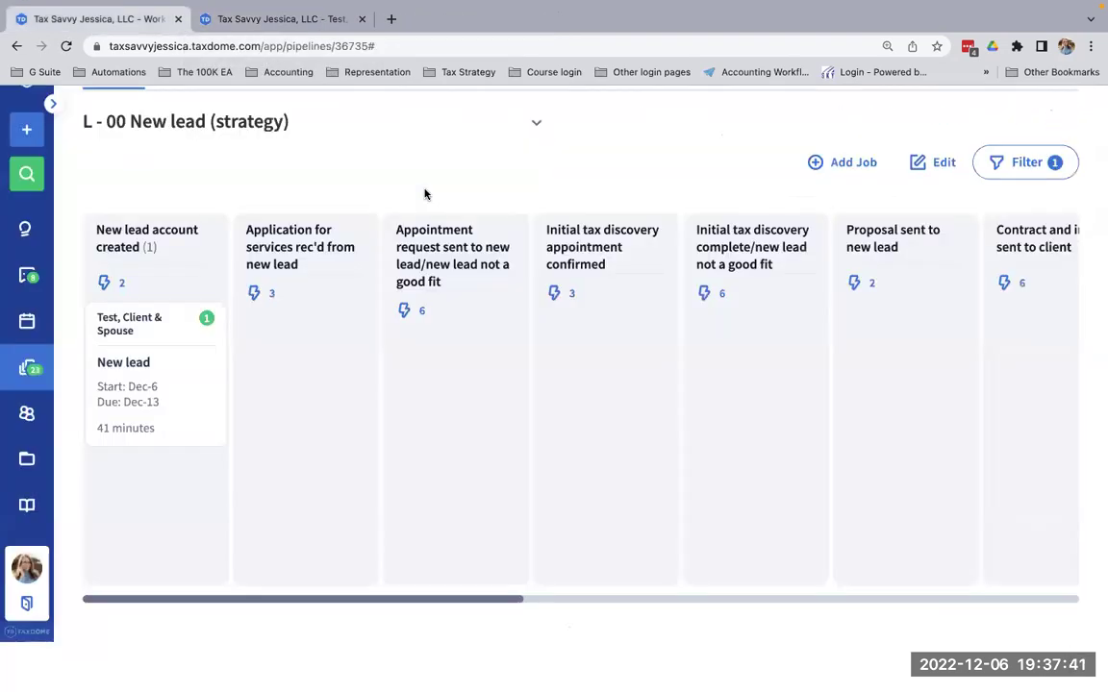
left_click(65, 46)
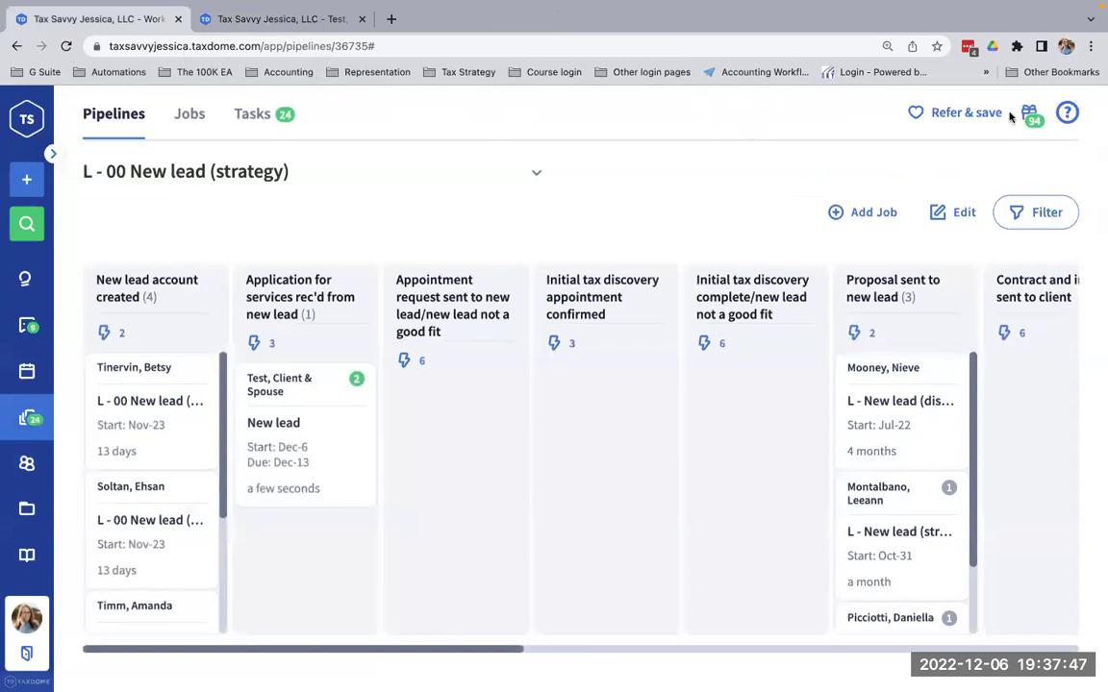
left_click(178, 18)
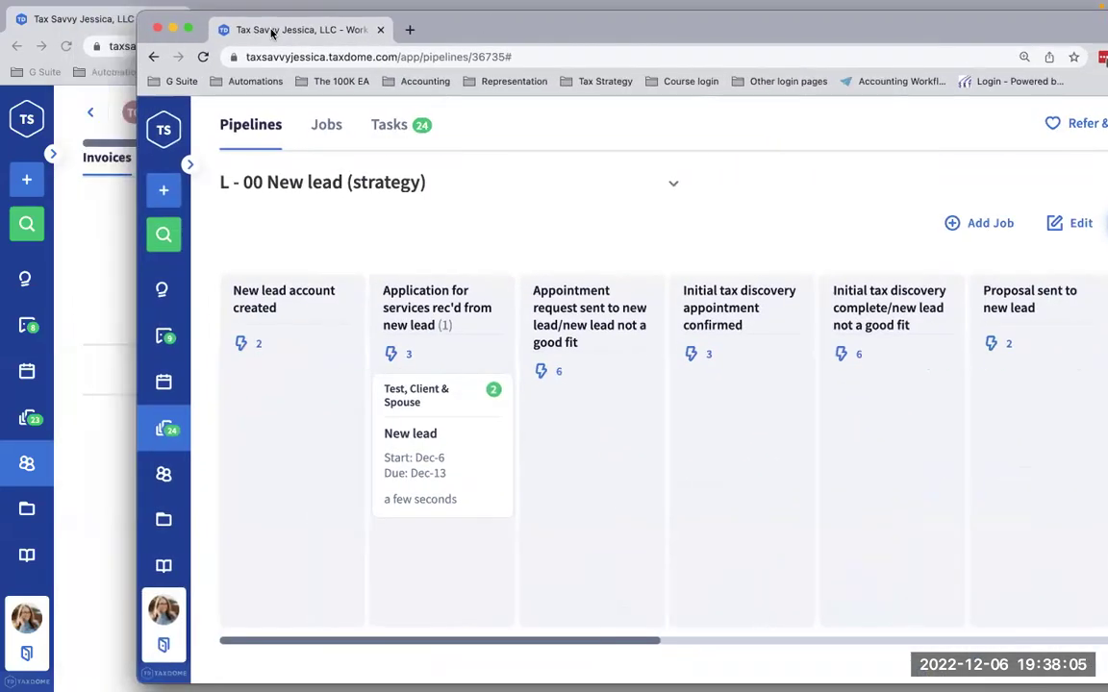
left_click(315, 13)
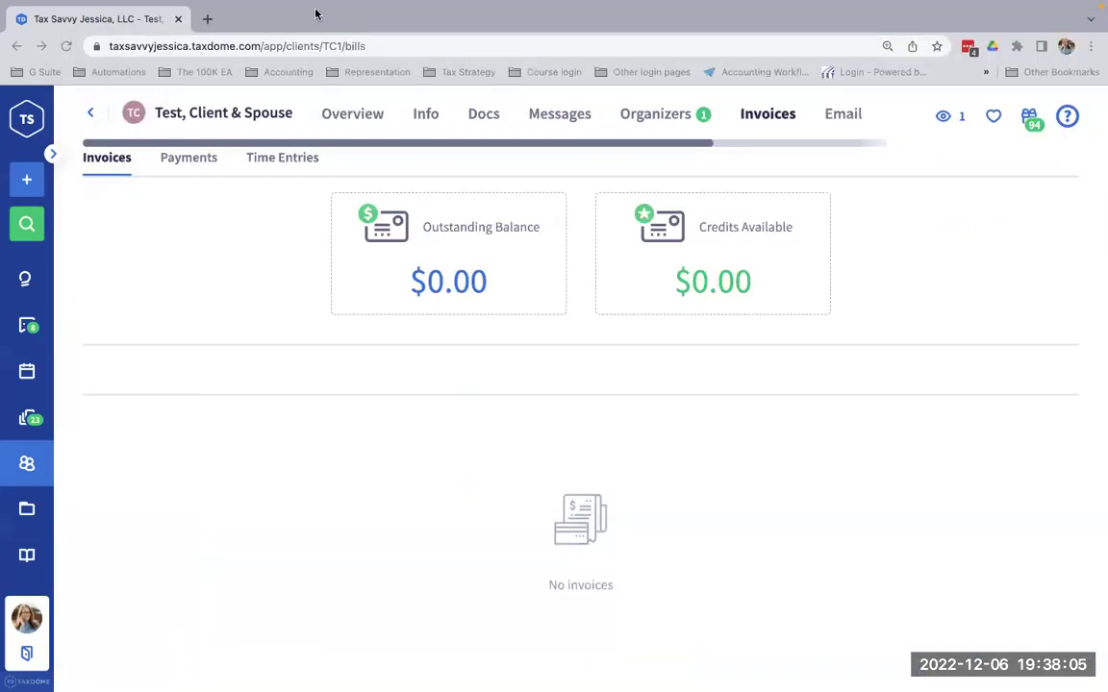
left_click_drag(316, 14, 317, 16)
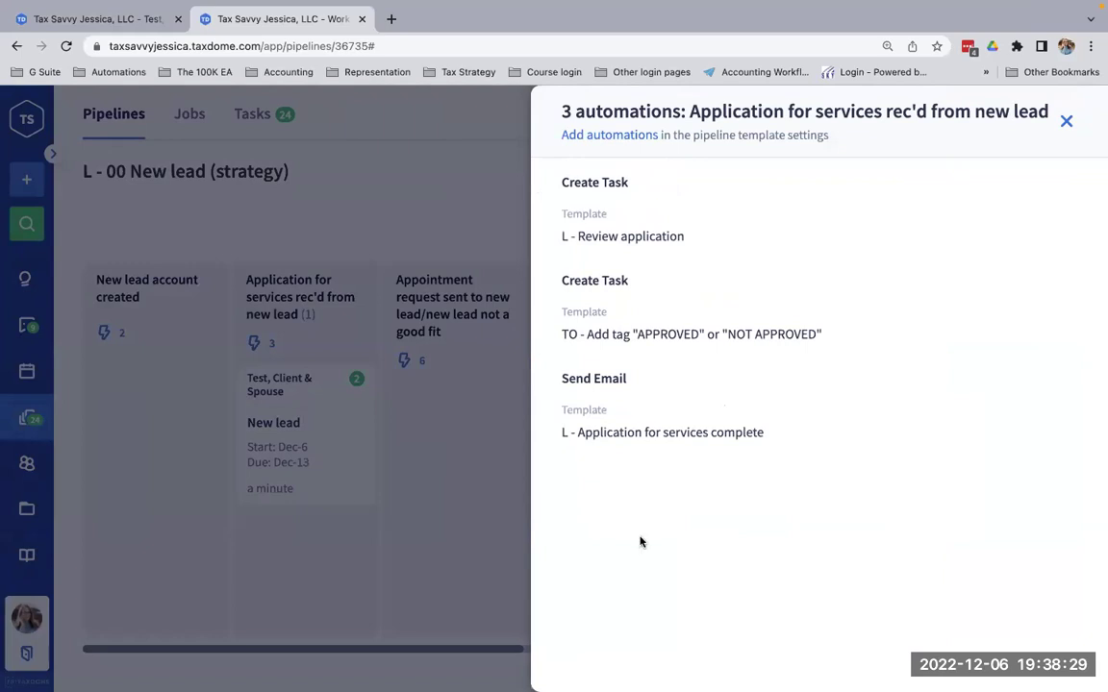
left_click(460, 447)
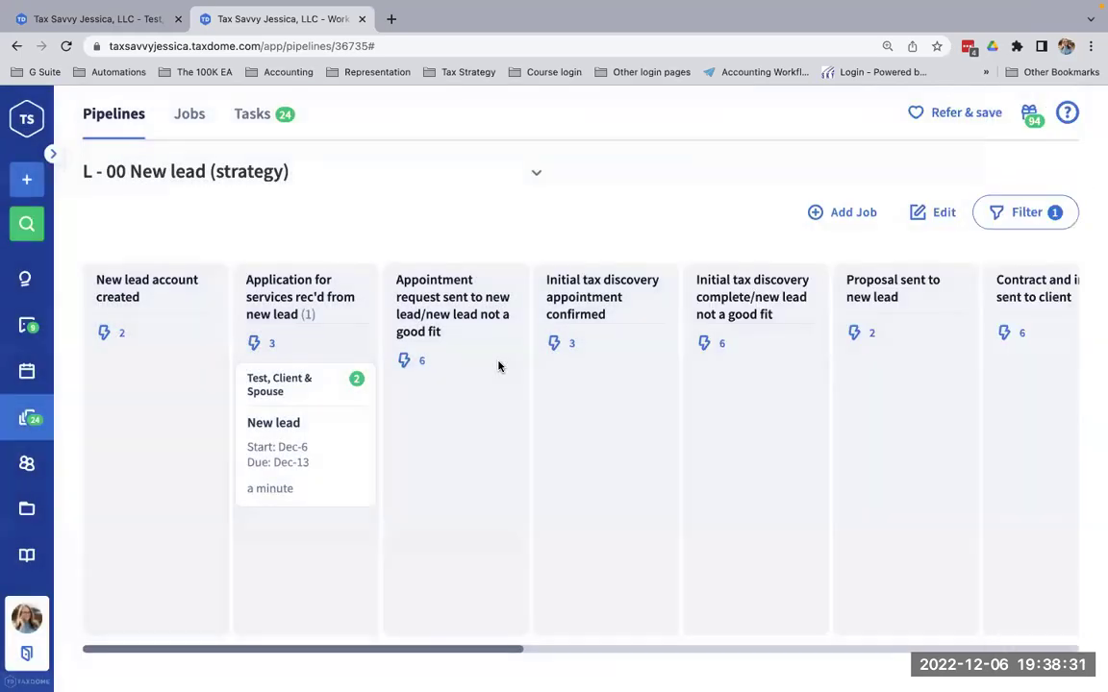
Reload the client's Gmail and read the 'Your application for services have been received!' email.
key("super+Tab")
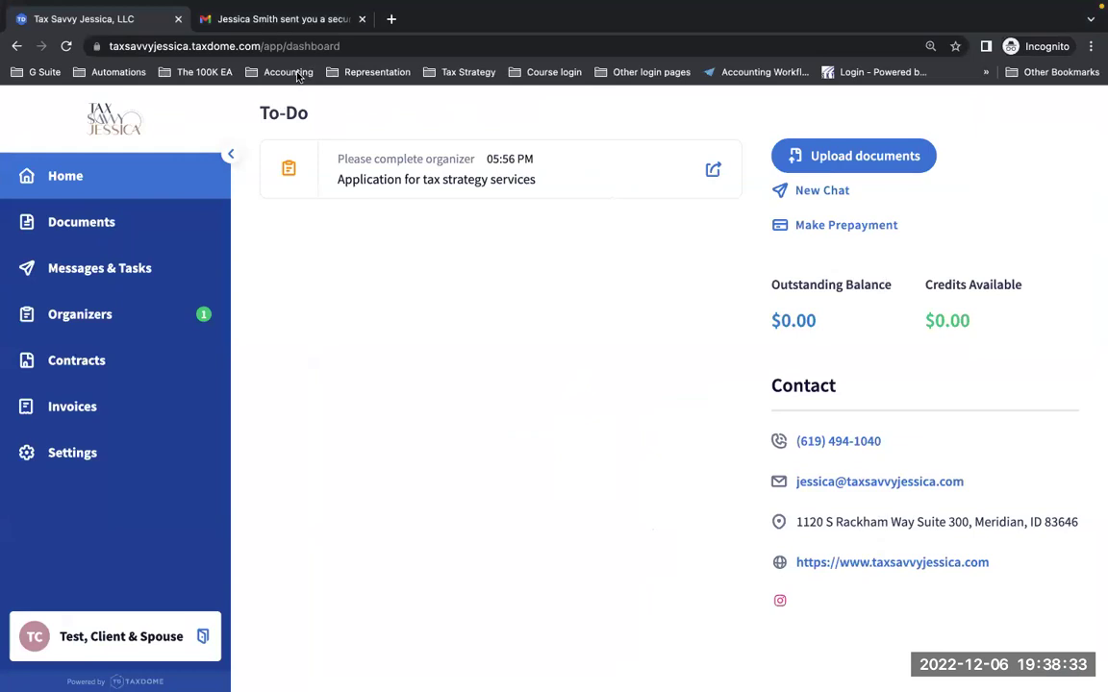
left_click(284, 19)
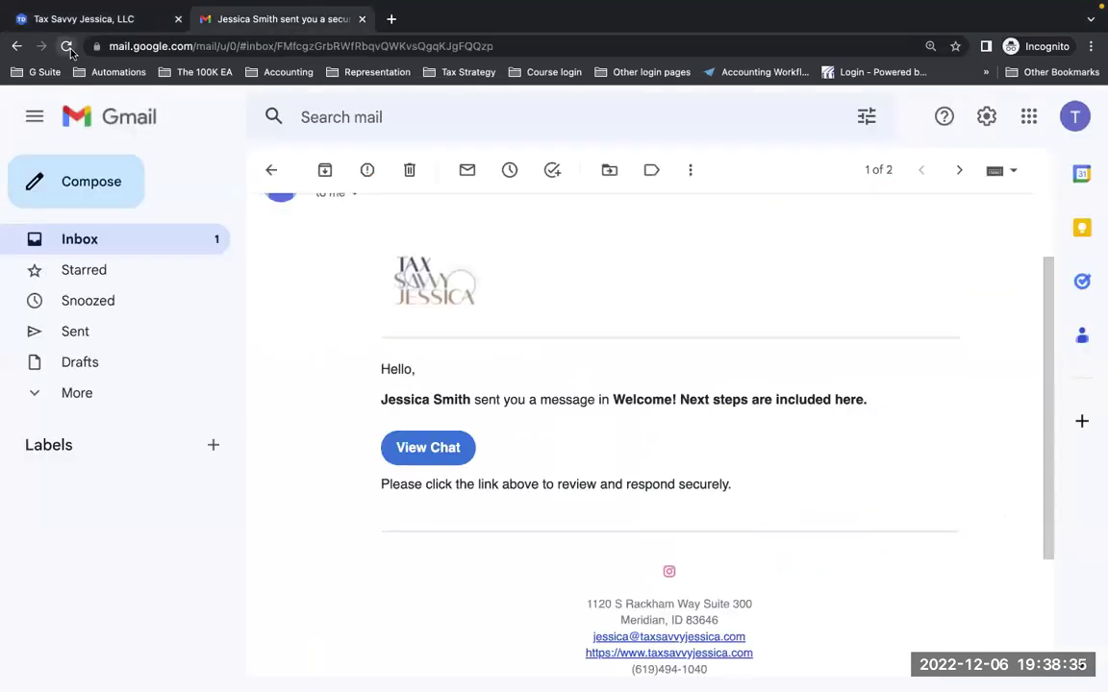
left_click(66, 46)
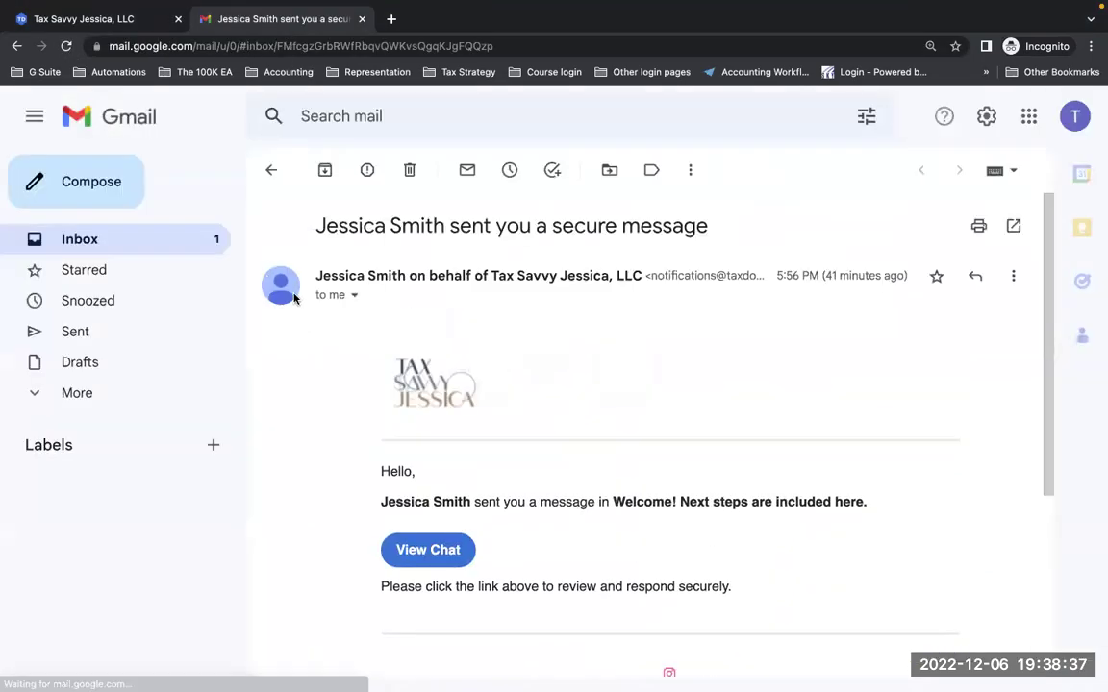
left_click(169, 243)
left_click(539, 267)
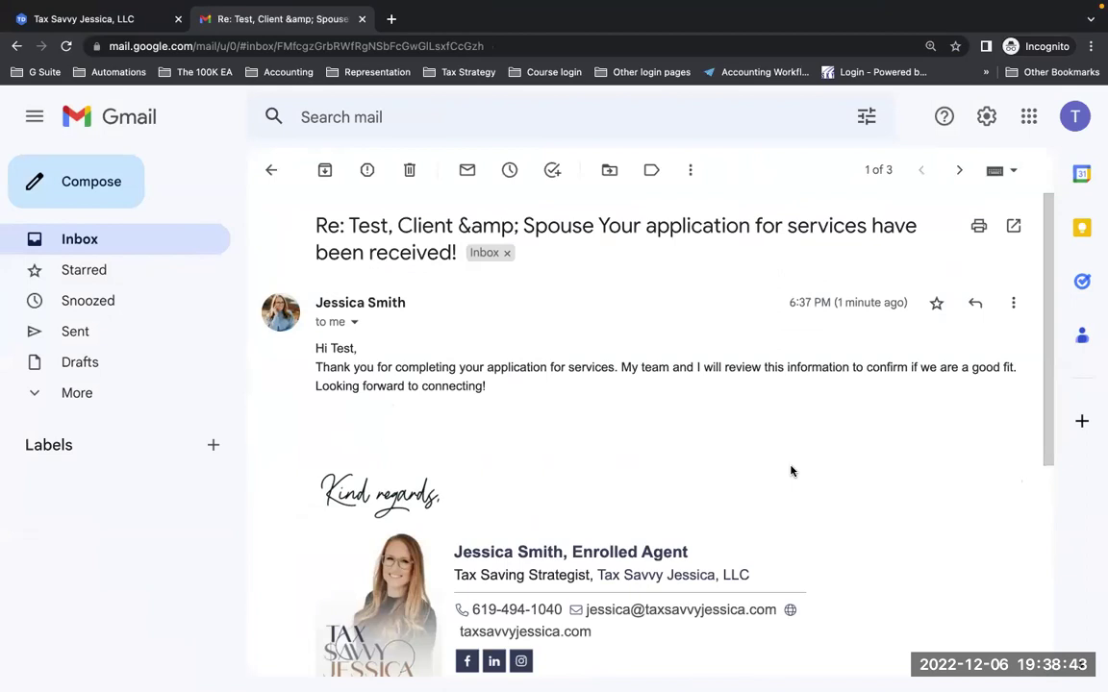
scroll(786, 467, "down", 1)
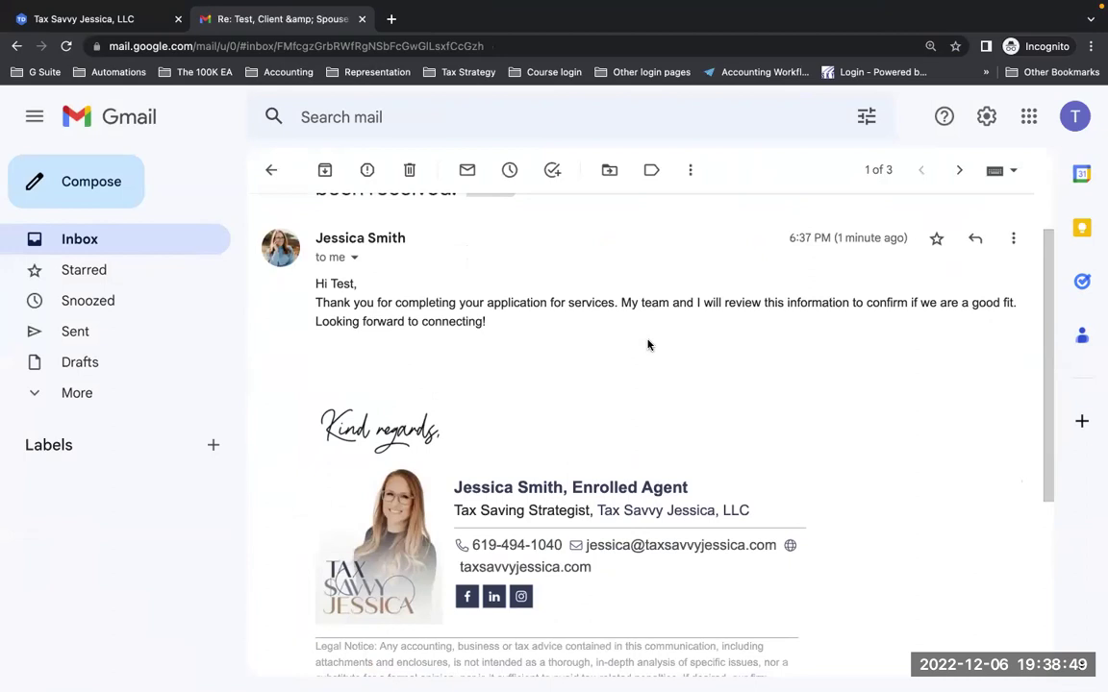
scroll(648, 345, "down", 1)
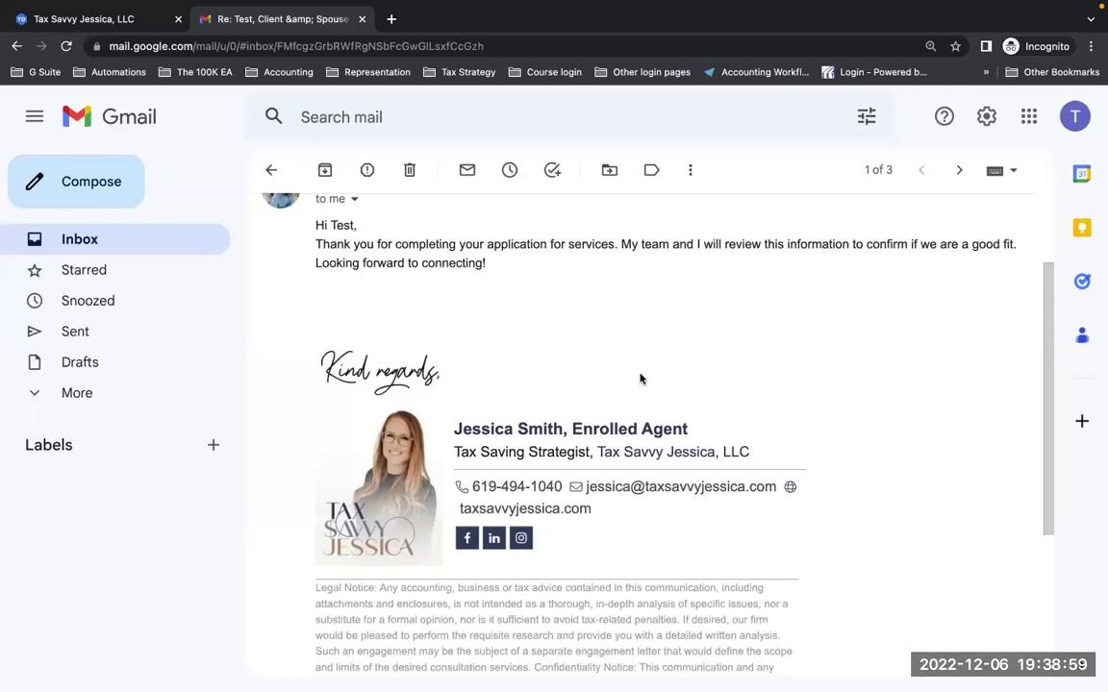
scroll(639, 379, "up", 2)
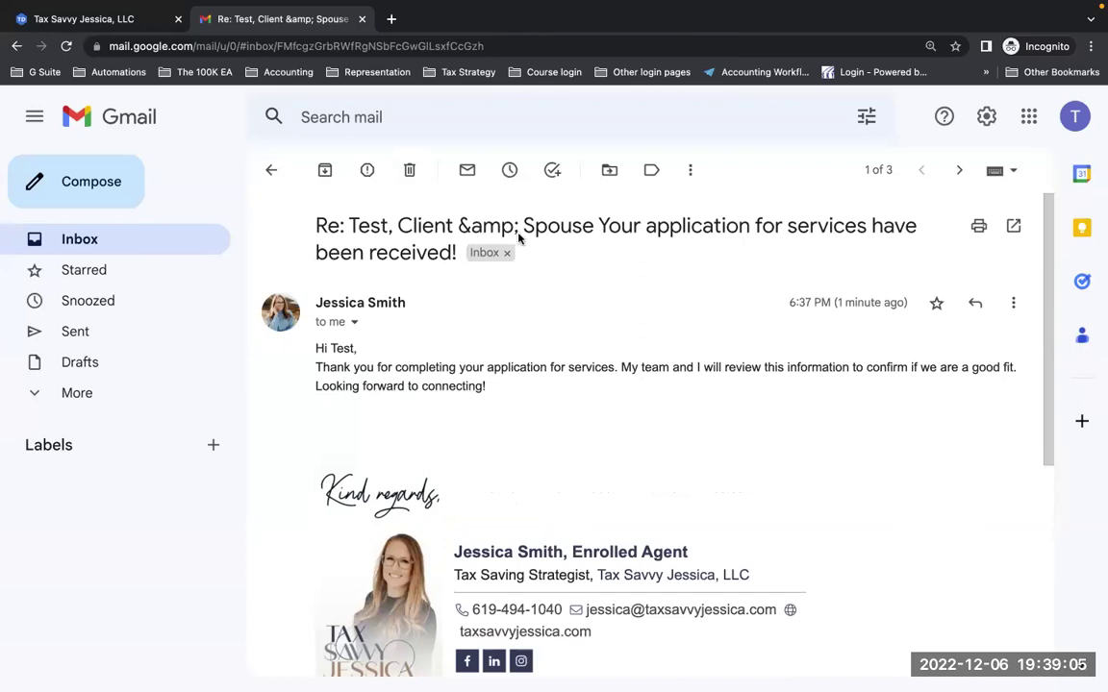
left_click(135, 19)
Set the New lead job's 'L - Review application' task status to Completed.
key("ctrl+Right")
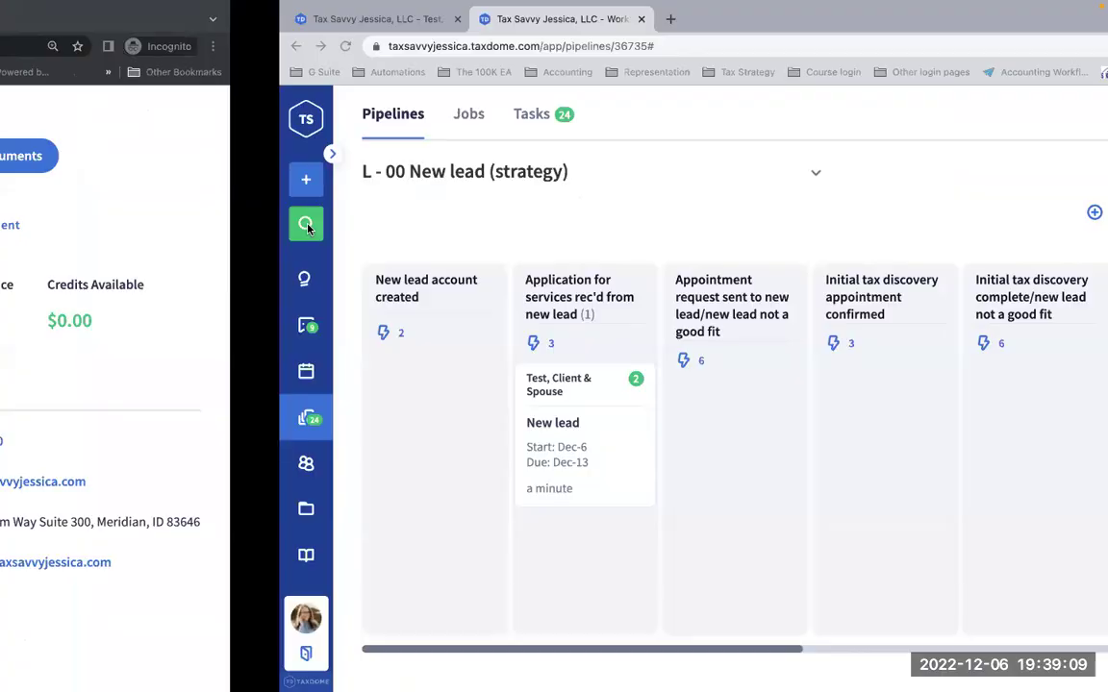
left_click(271, 392)
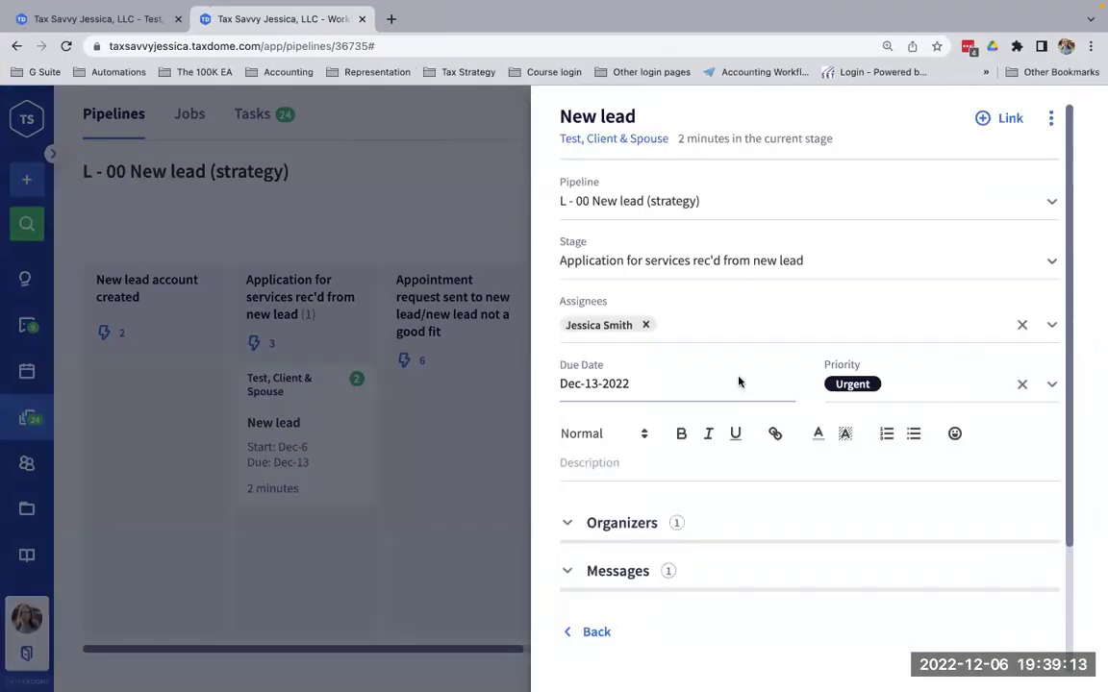
scroll(749, 492, "down", 2)
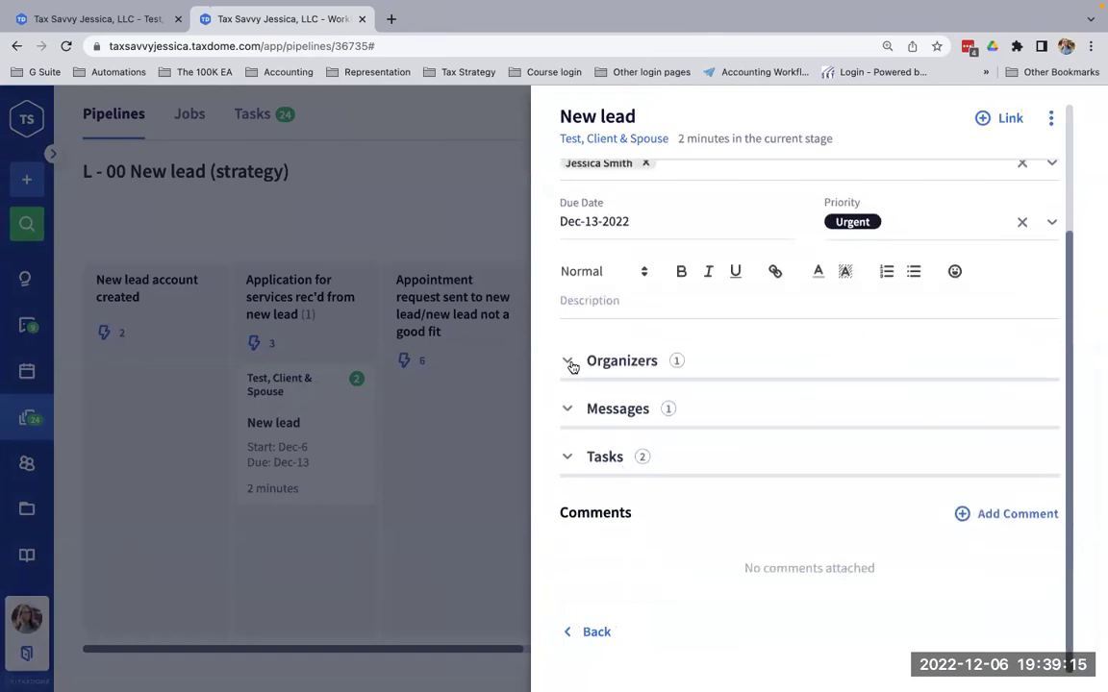
left_click(567, 460)
scroll(750, 461, "down", 2)
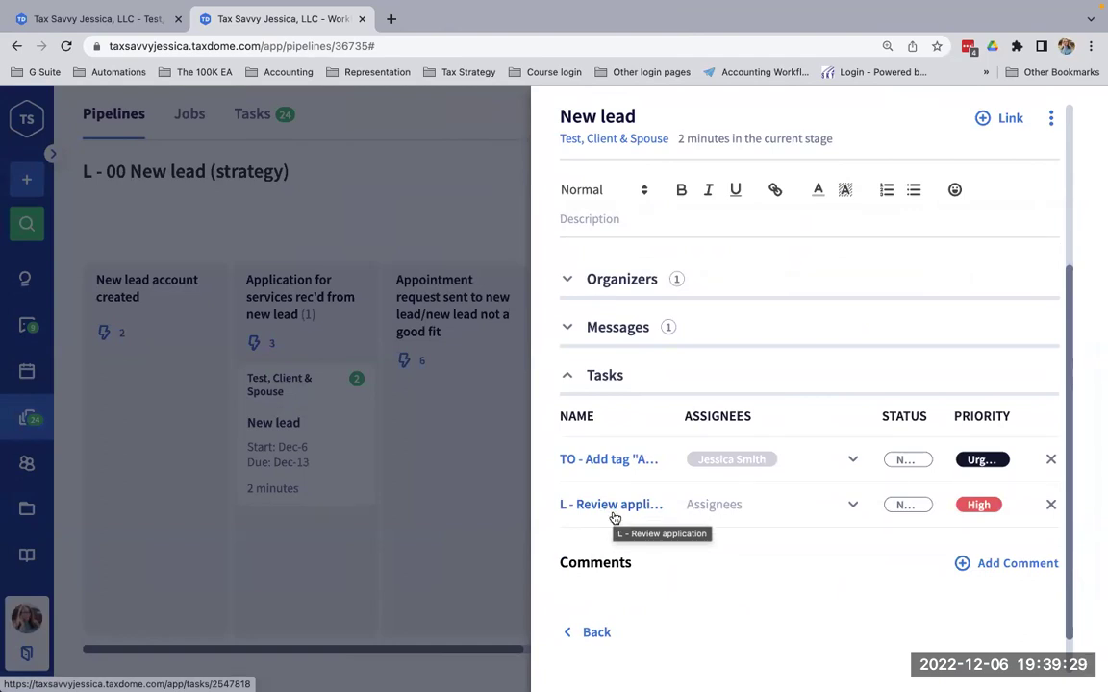
left_click(911, 506)
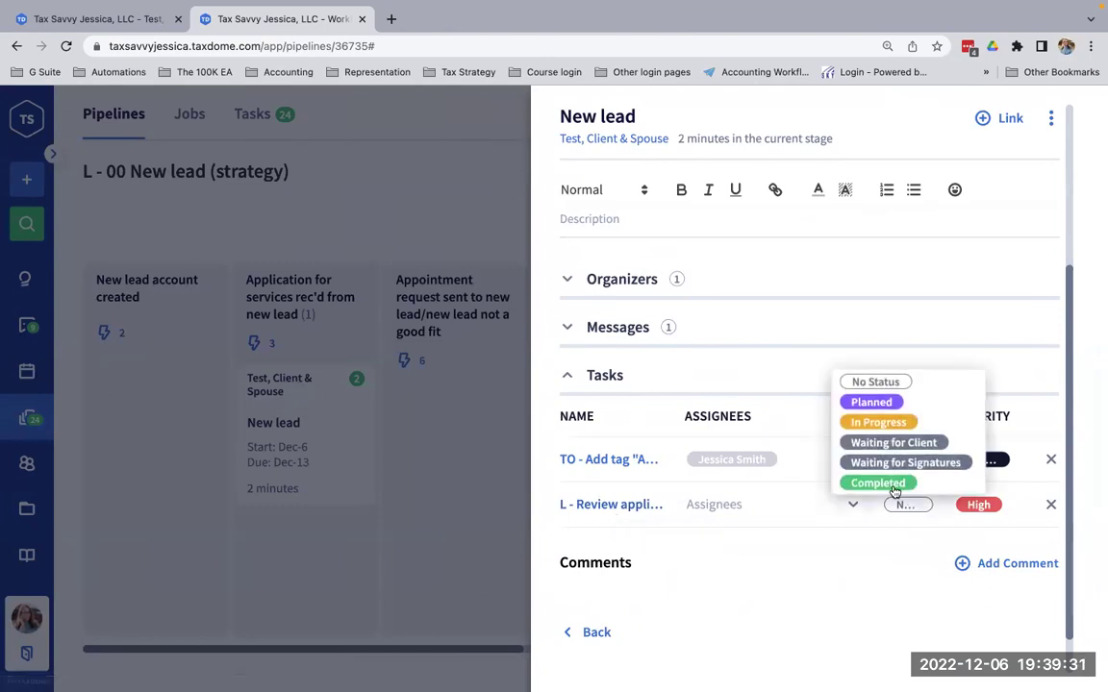
left_click(893, 485)
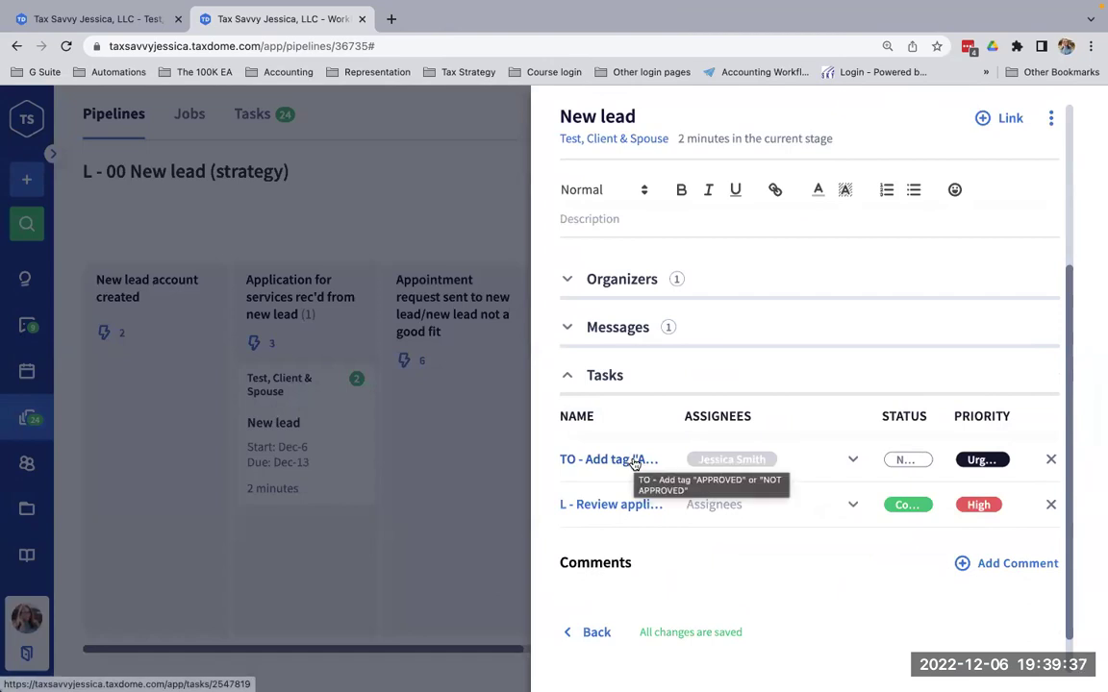
left_click(607, 146)
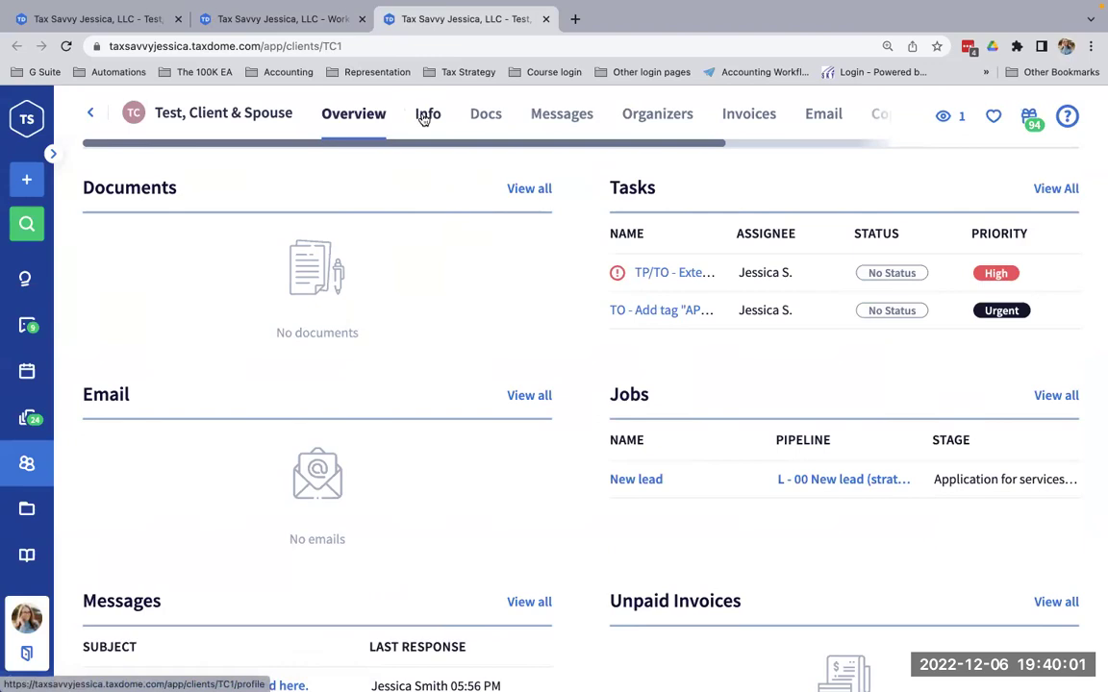
Edit the Test, Client & Spouse account info, add the APPROVED tag, and save.
left_click(424, 115)
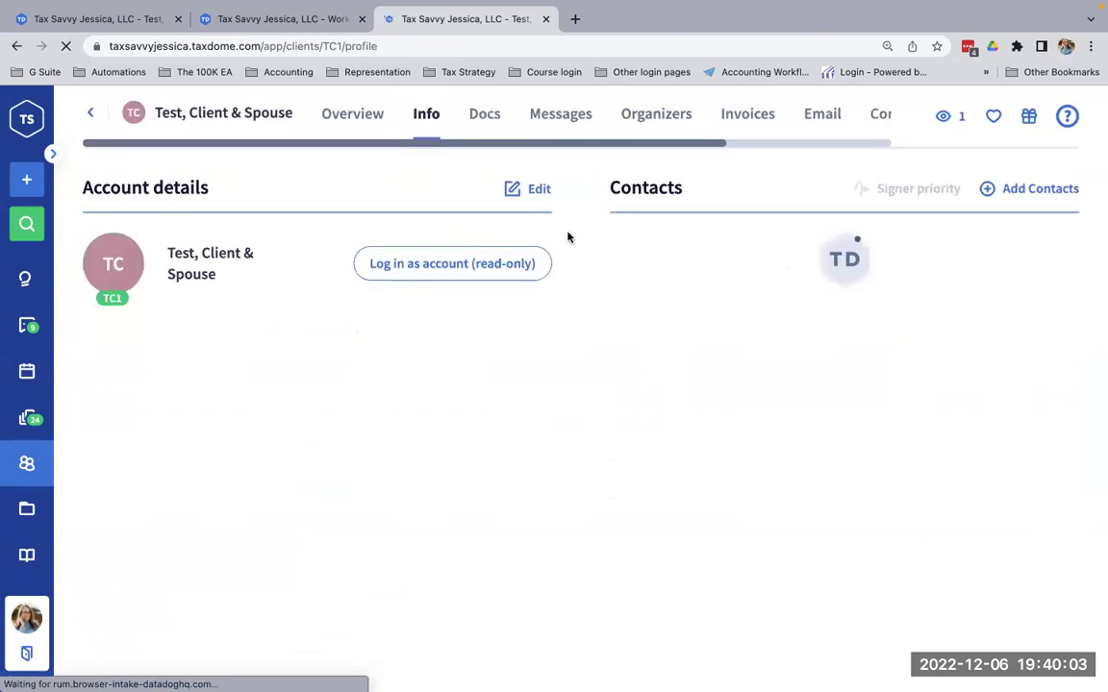
left_click(539, 197)
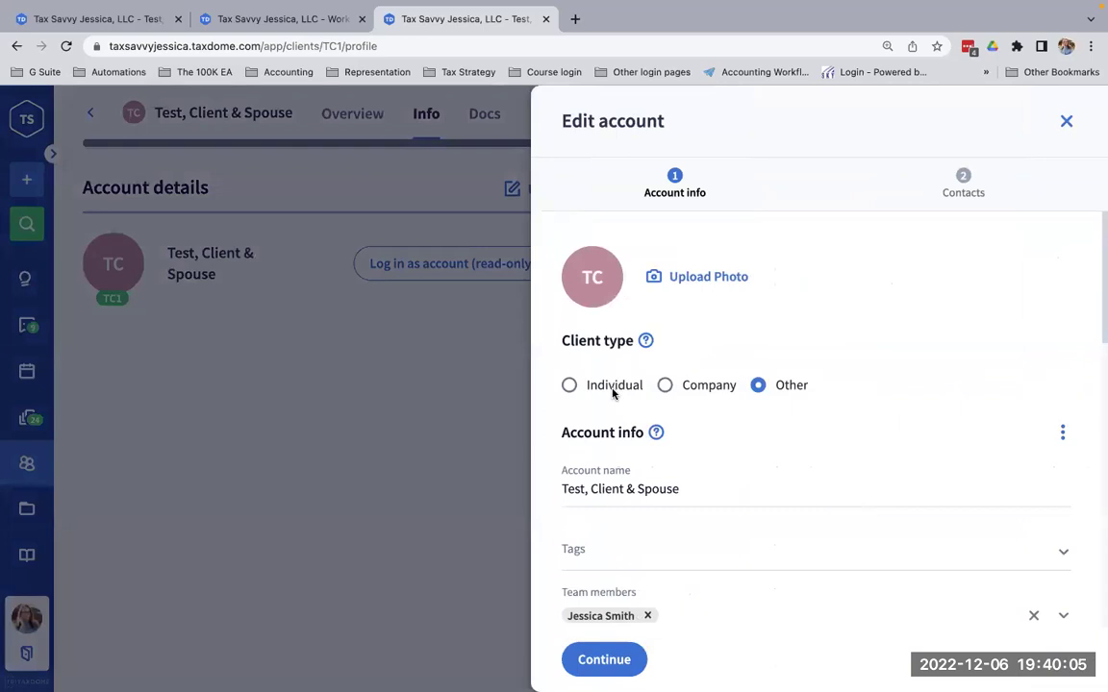
scroll(673, 442, "down", 2)
left_click(664, 449)
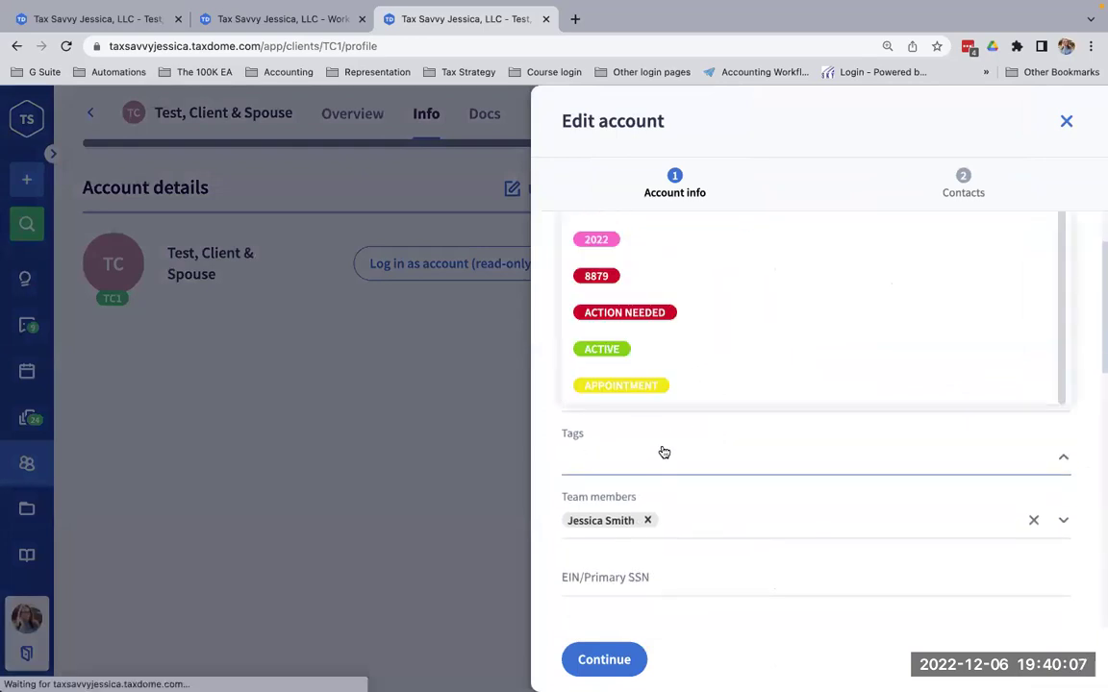
type("app")
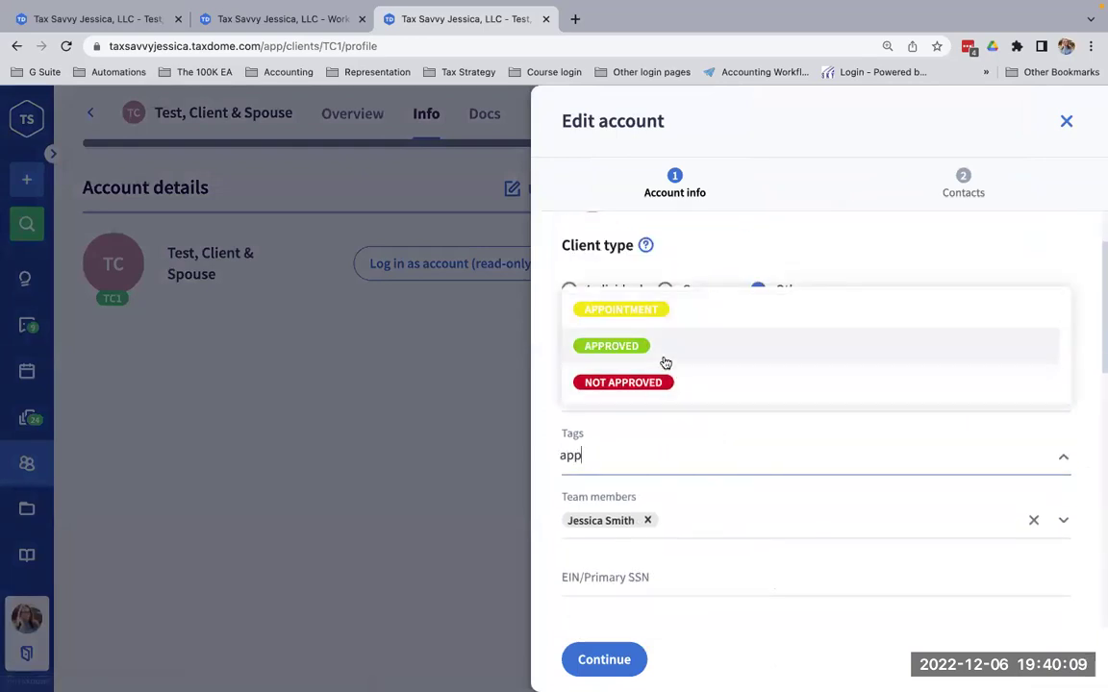
left_click(662, 355)
left_click(598, 659)
left_click(647, 659)
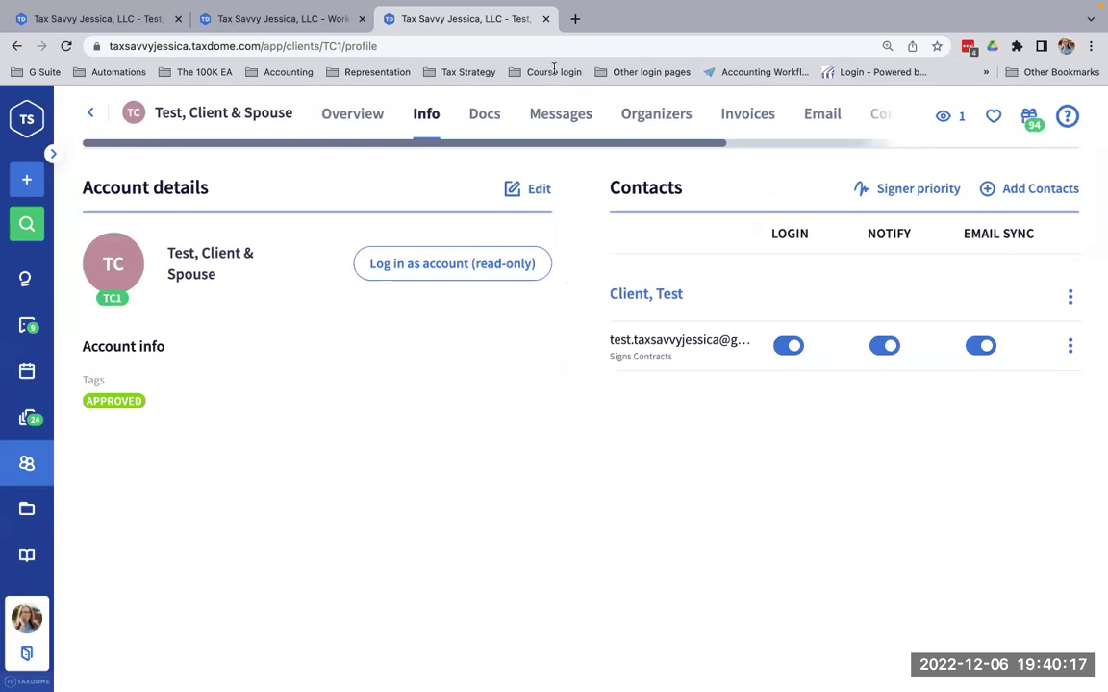
Close the client account page, leave the add-tag task unchanged, and view the Appointment request stage's automations on the board.
left_click(545, 21)
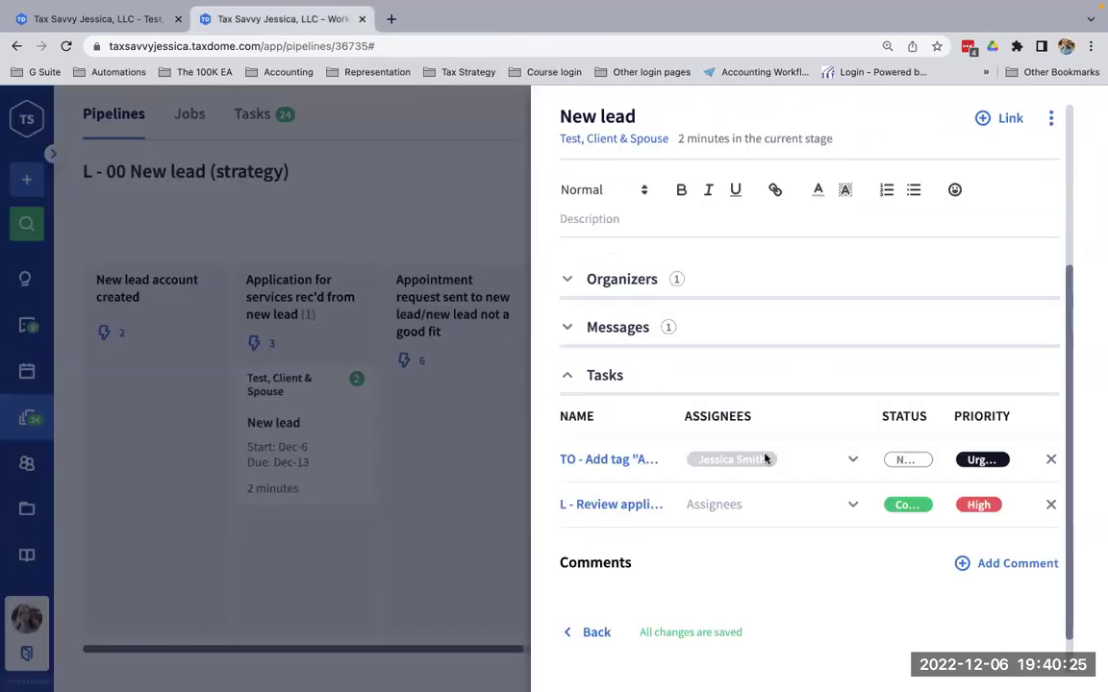
left_click(896, 461)
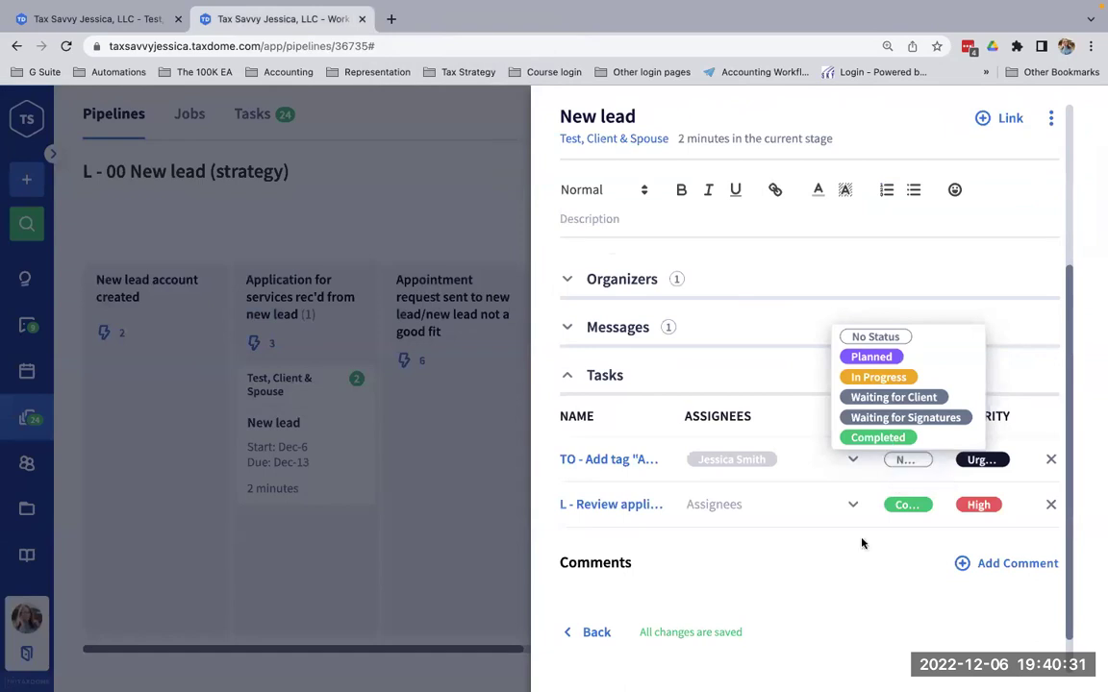
left_click(776, 538)
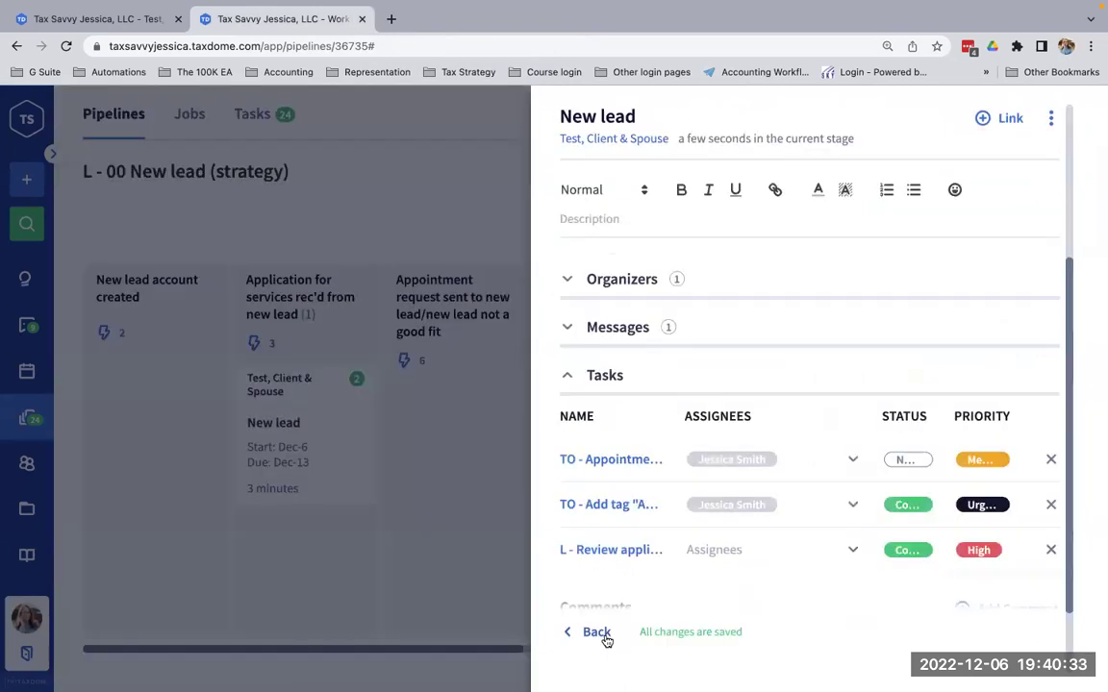
left_click(596, 631)
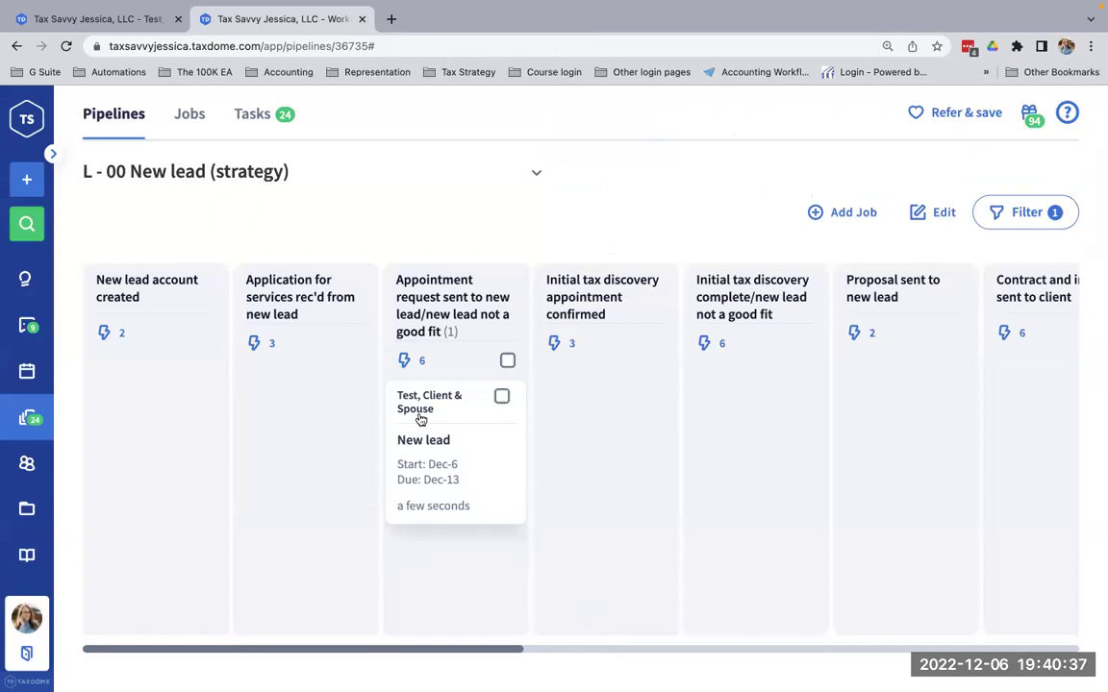
left_click(423, 361)
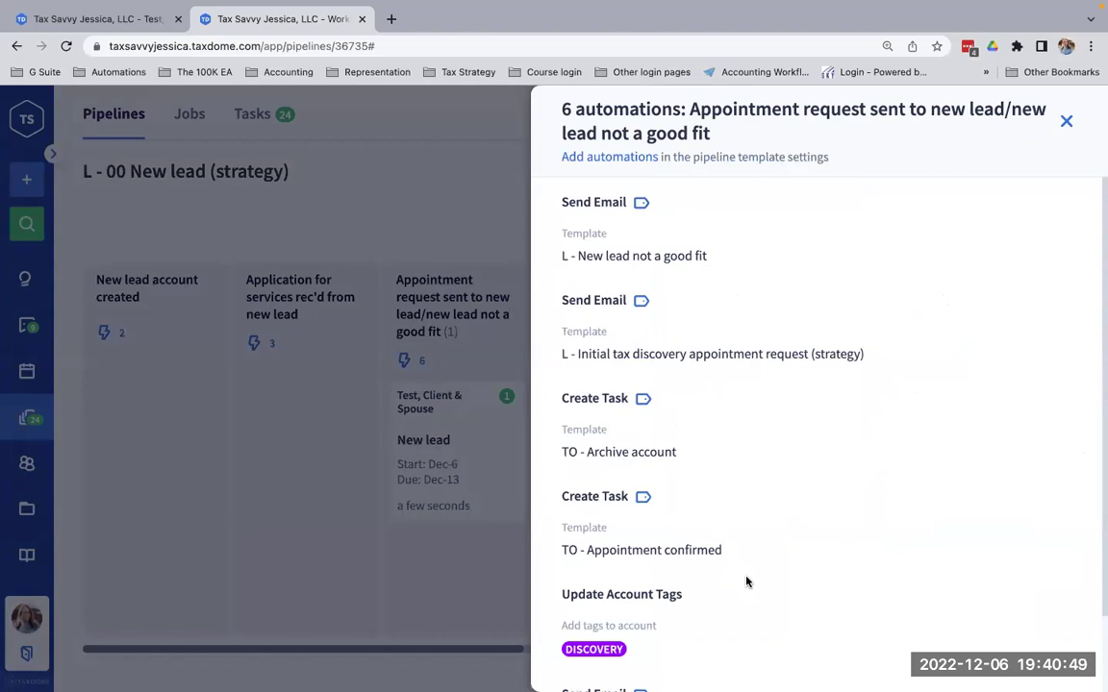
mouse_move(642, 212)
mouse_move(638, 304)
mouse_move(642, 405)
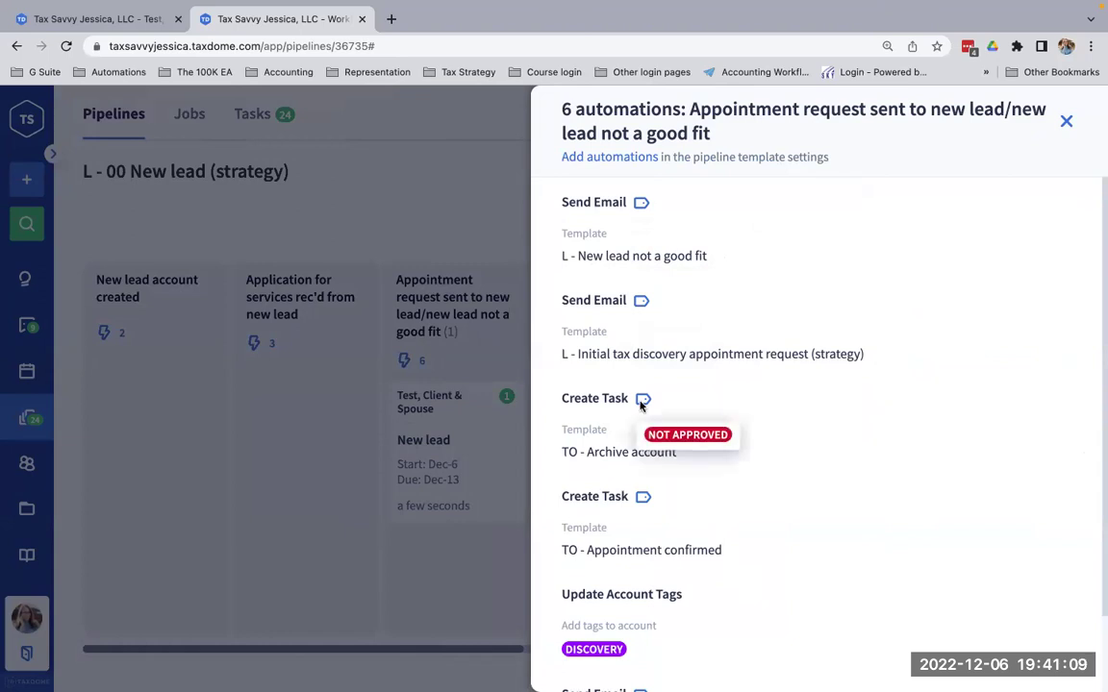
mouse_move(643, 501)
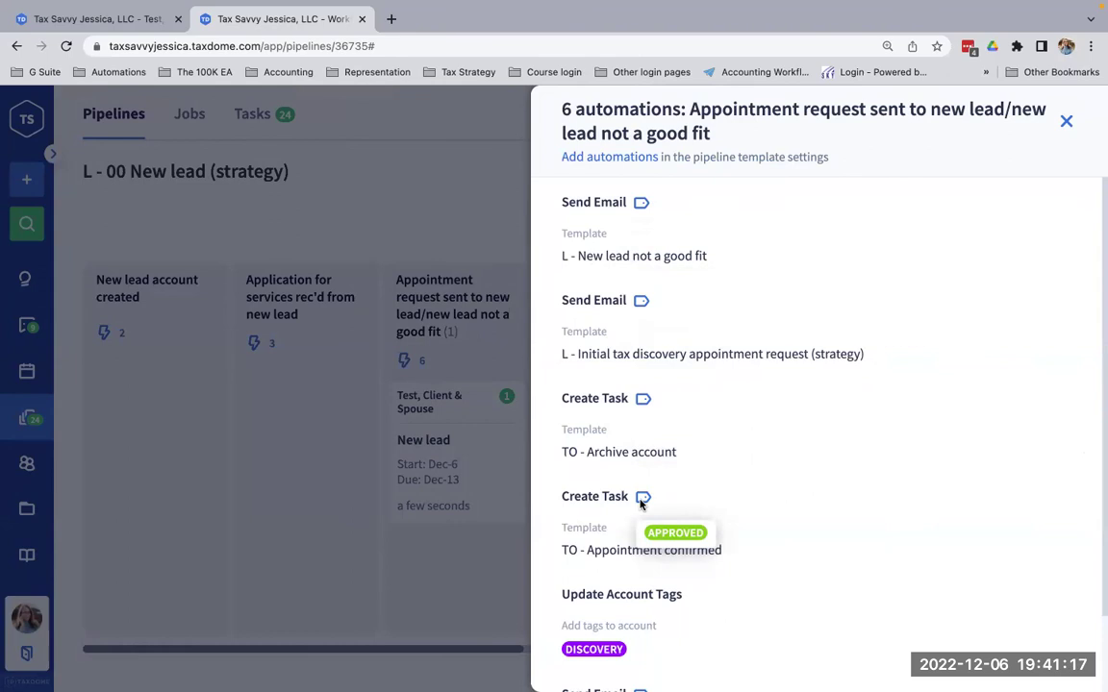
scroll(642, 501, "down", 2)
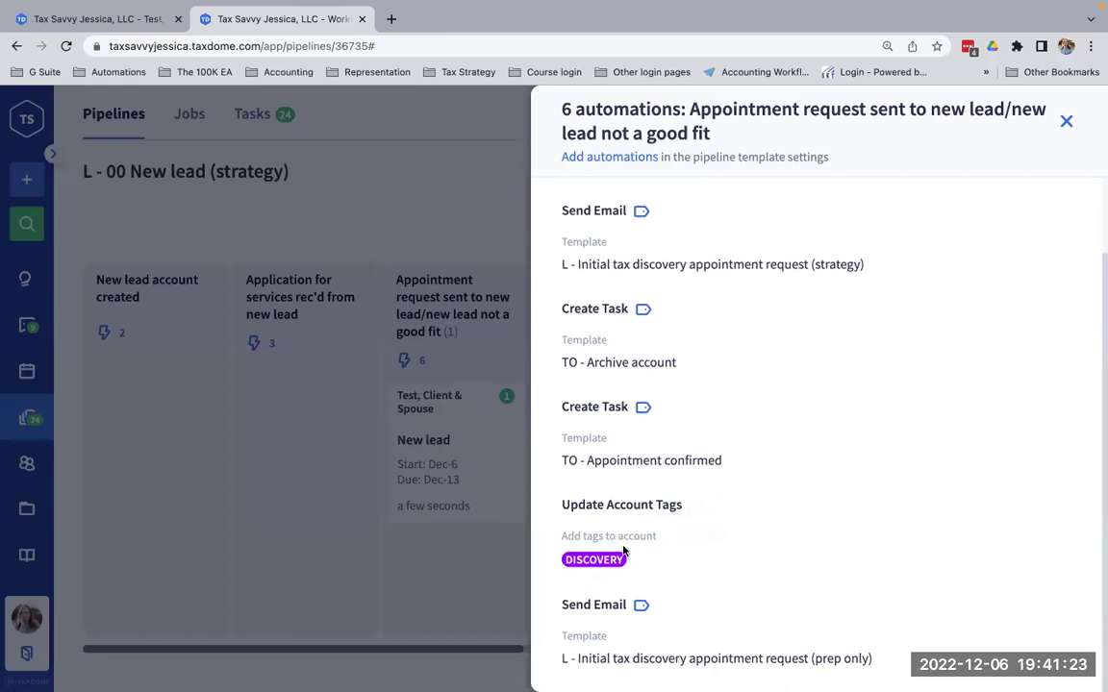
scroll(642, 538, "down", 1)
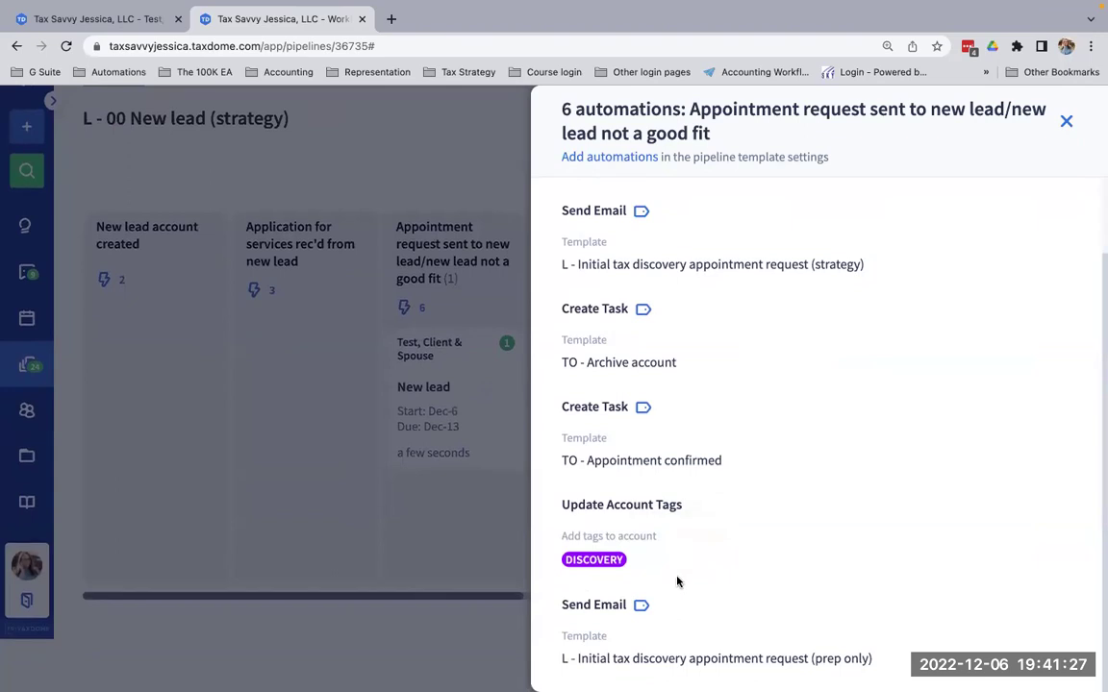
mouse_move(641, 606)
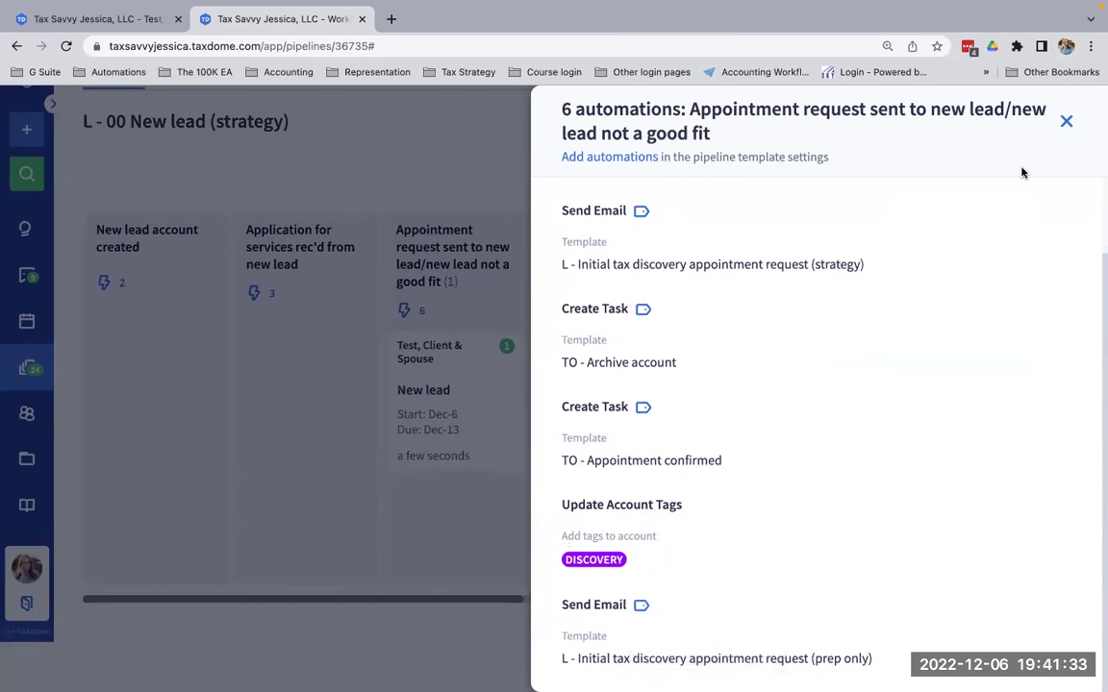
left_click(1065, 123)
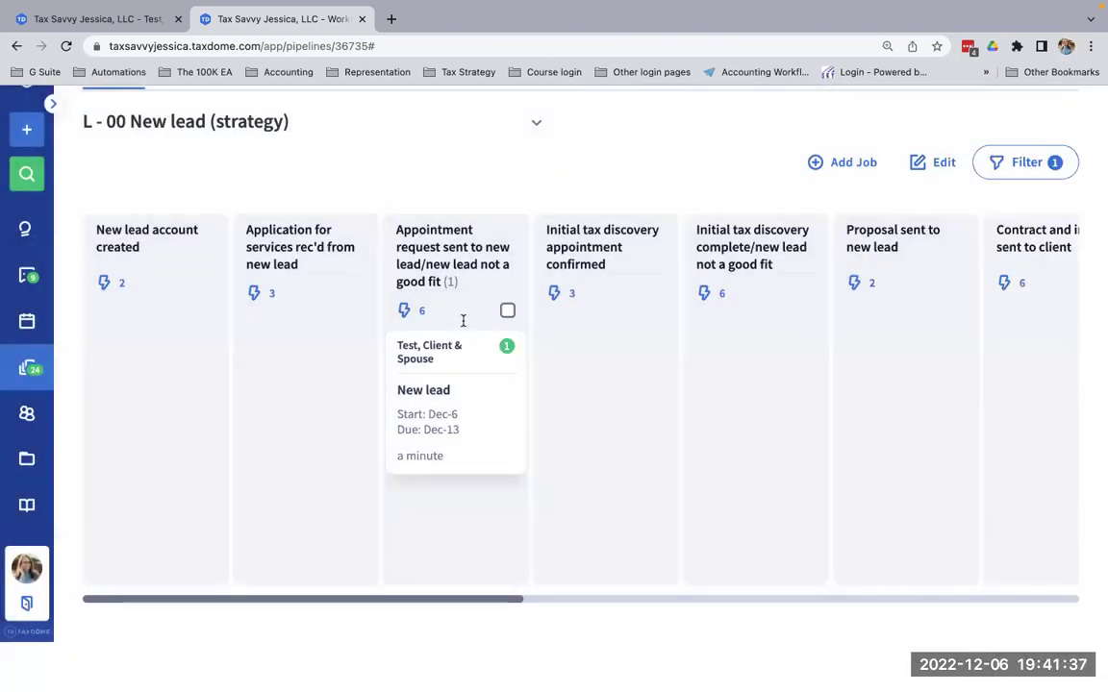
key("ctrl+Right")
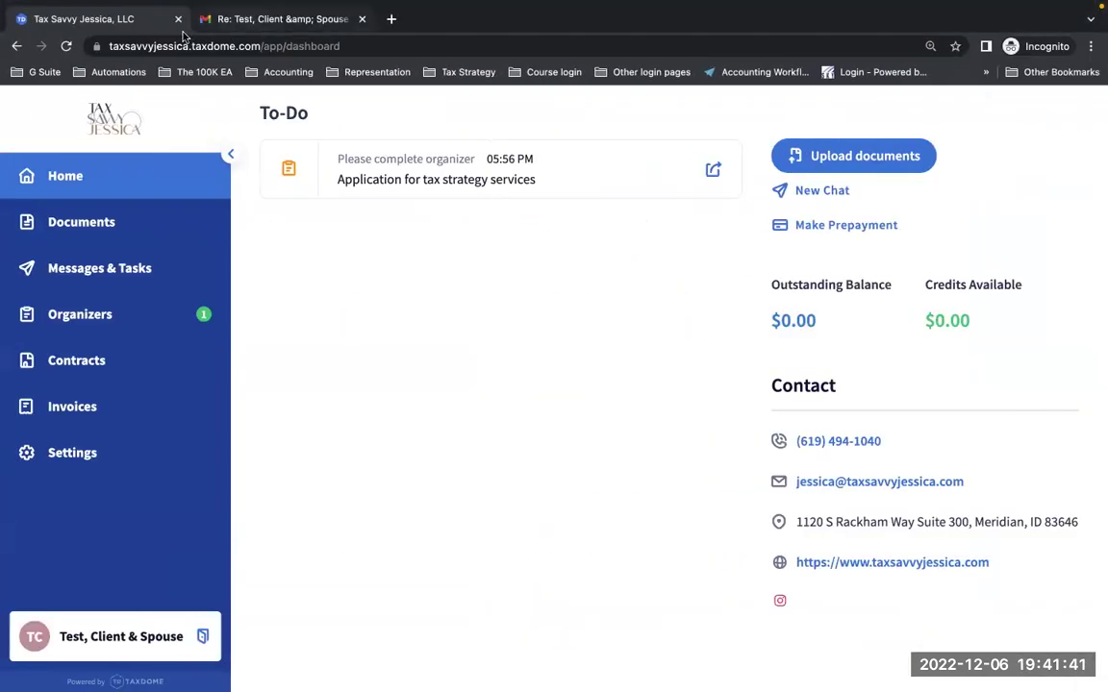
left_click(223, 19)
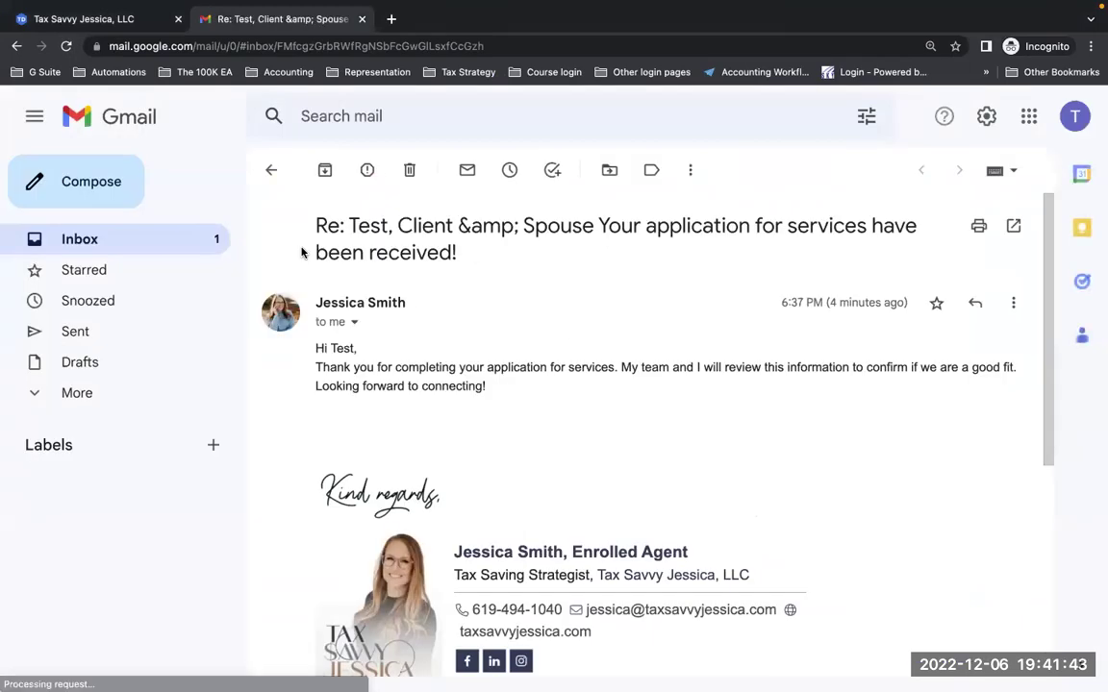
left_click(270, 171)
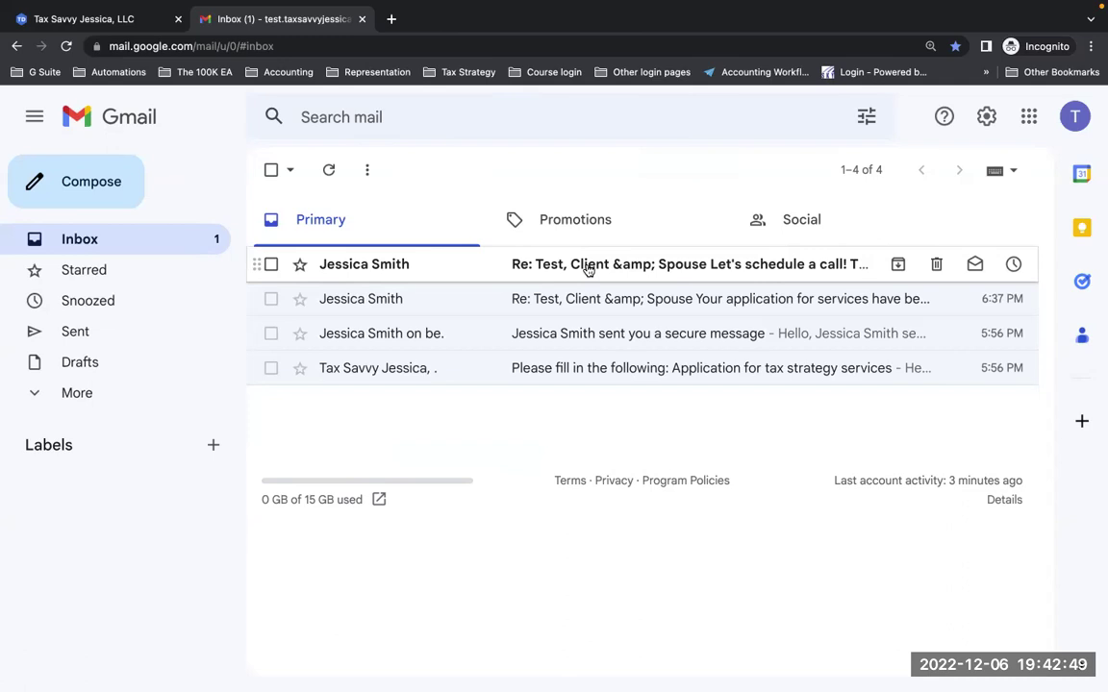
left_click(588, 269)
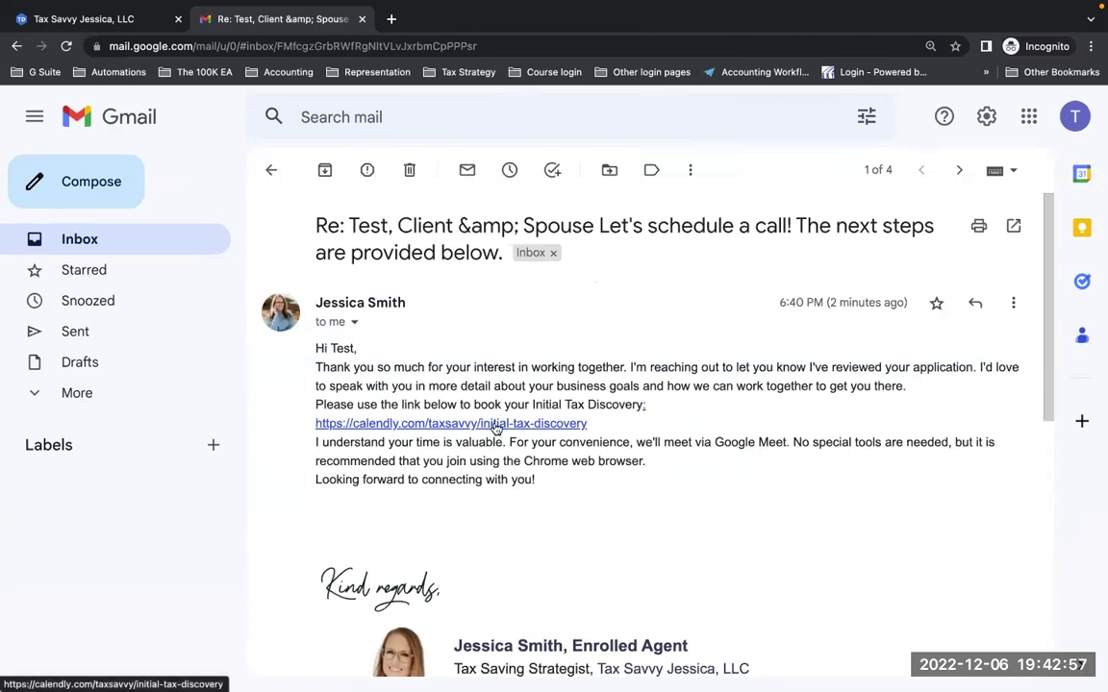
mouse_move(33, 2)
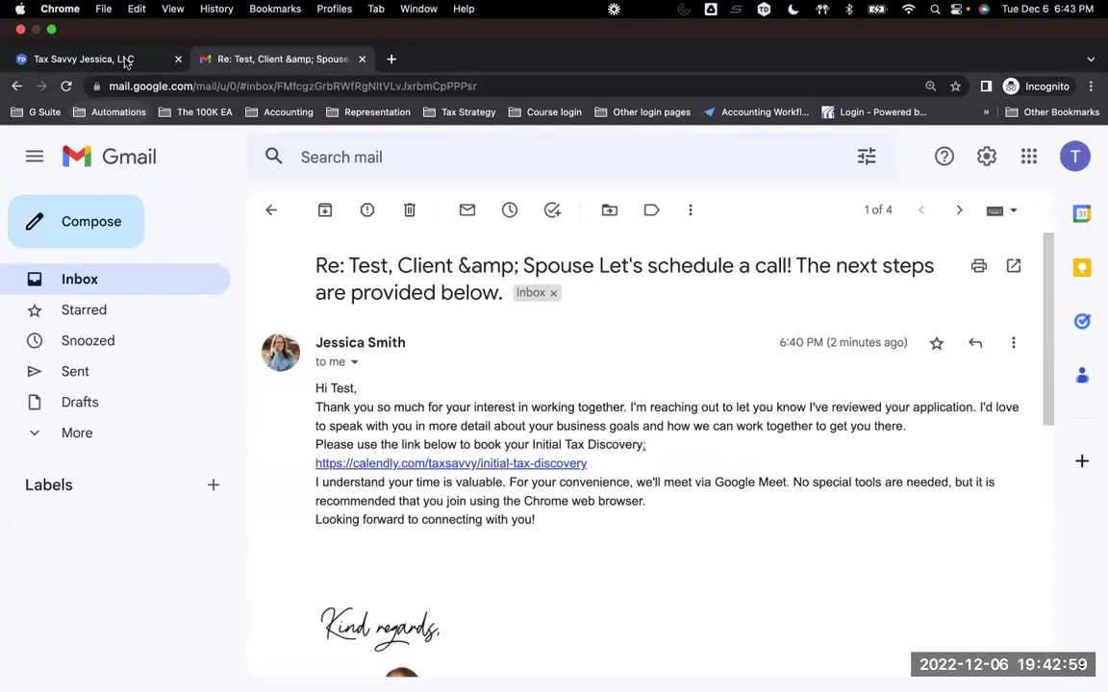
left_click(123, 60)
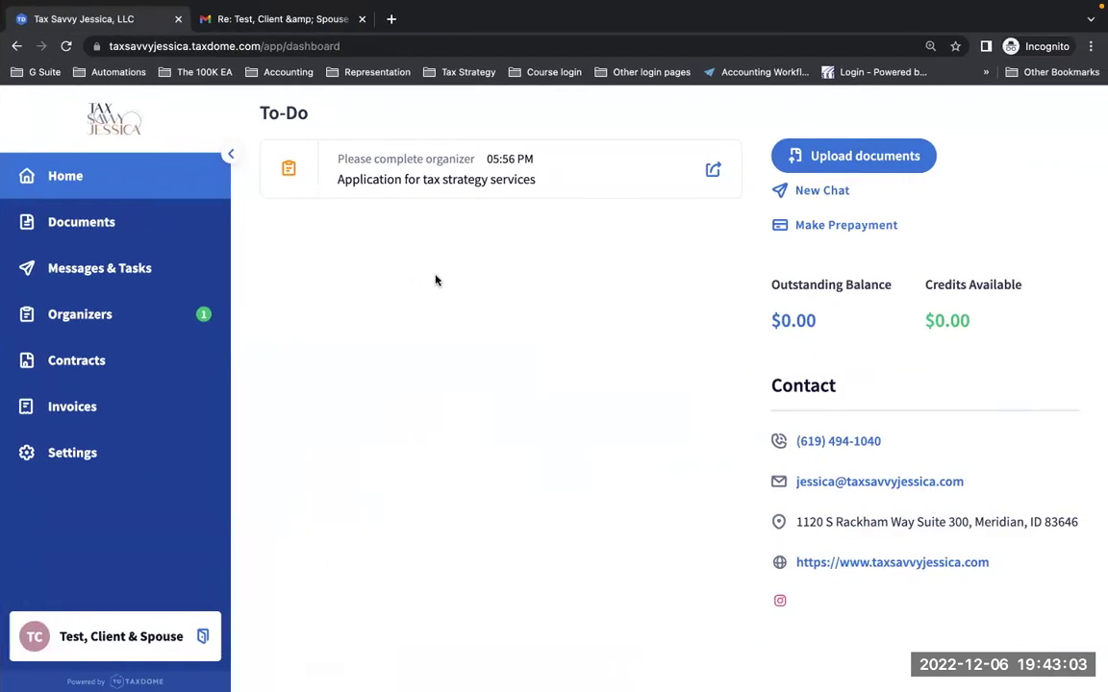
key("ctrl+Right")
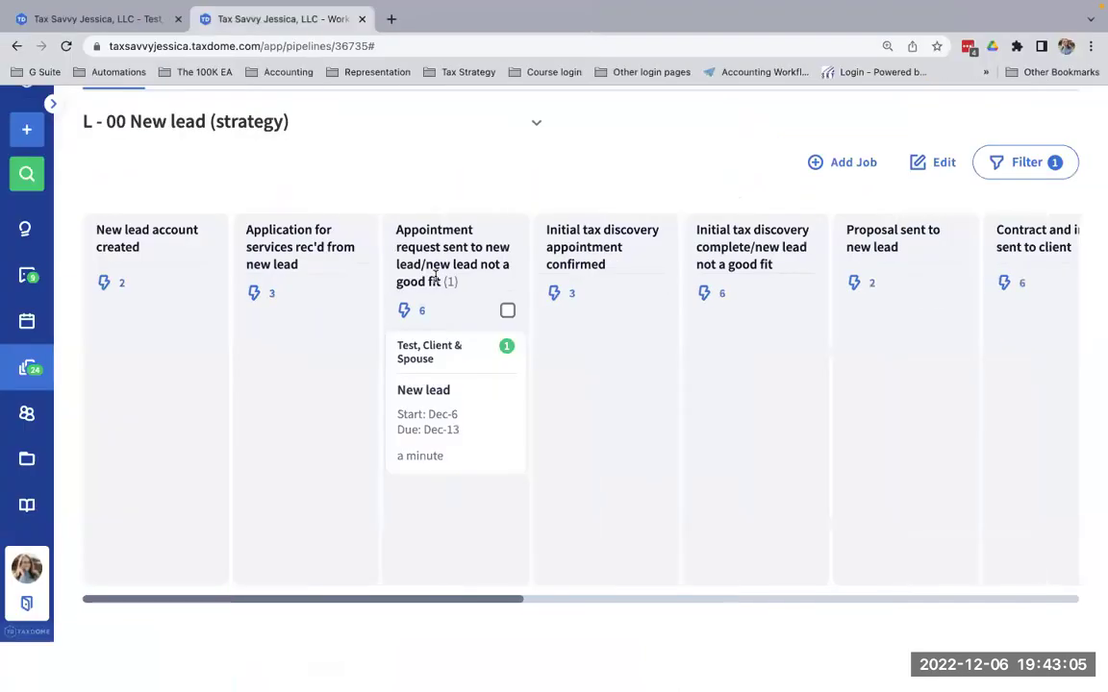
Set the TO - Appointment task to Completed, then view the discovery appointment confirmed stage's automations.
left_click(421, 358)
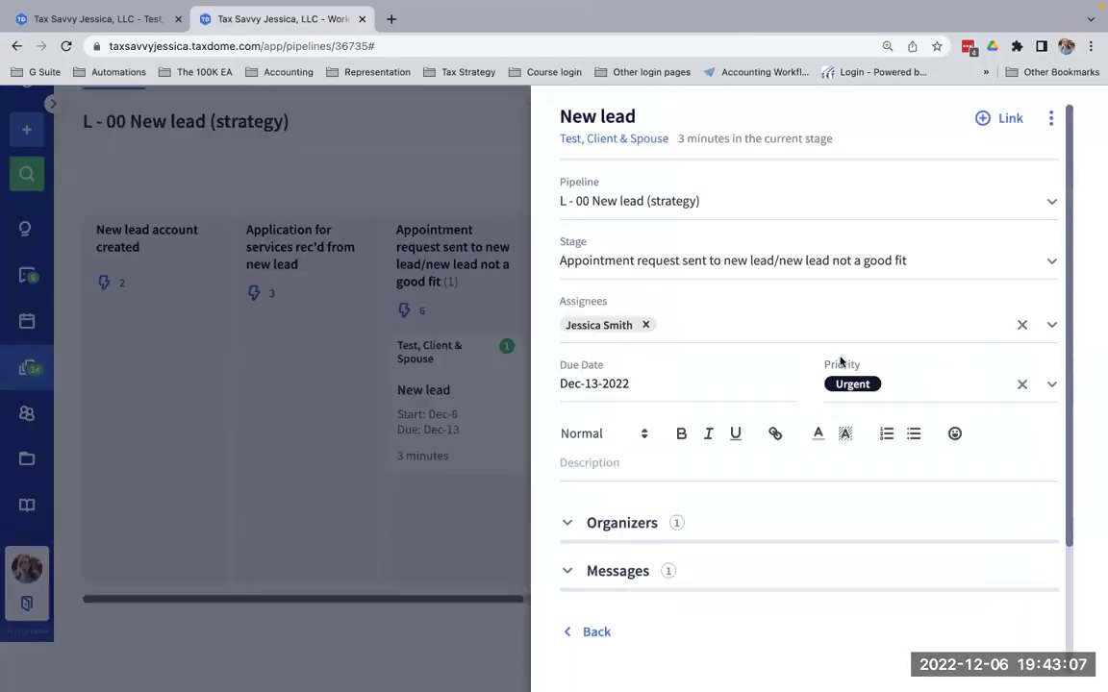
scroll(711, 502, "down", 3)
left_click(568, 458)
scroll(840, 519, "down", 3)
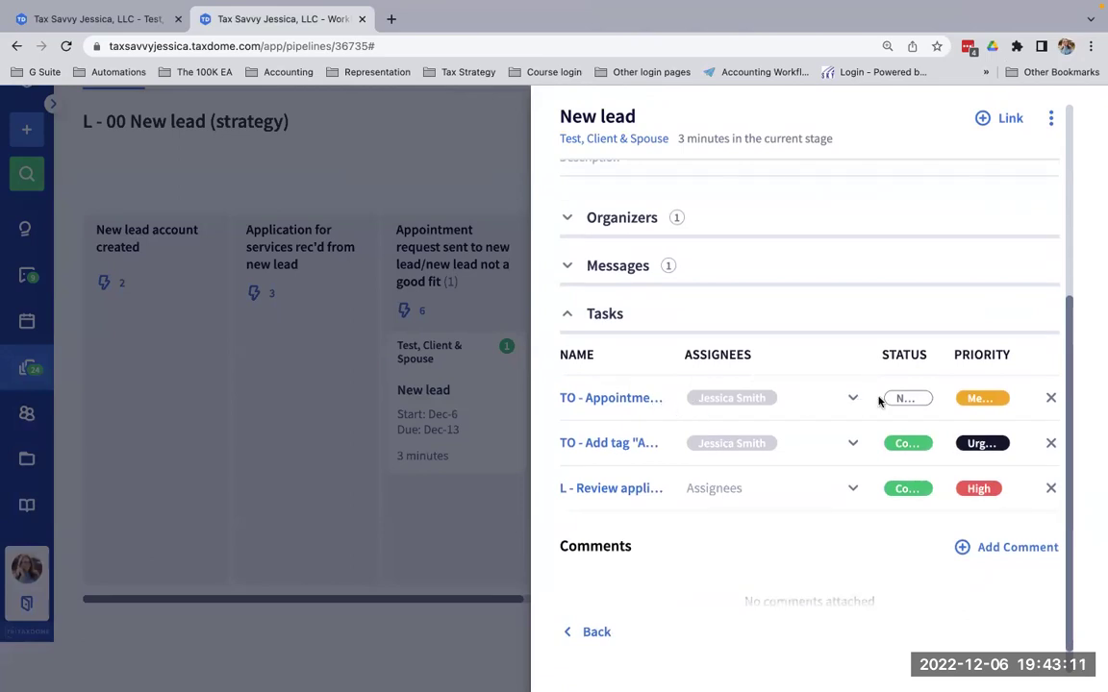
left_click(899, 398)
left_click(877, 376)
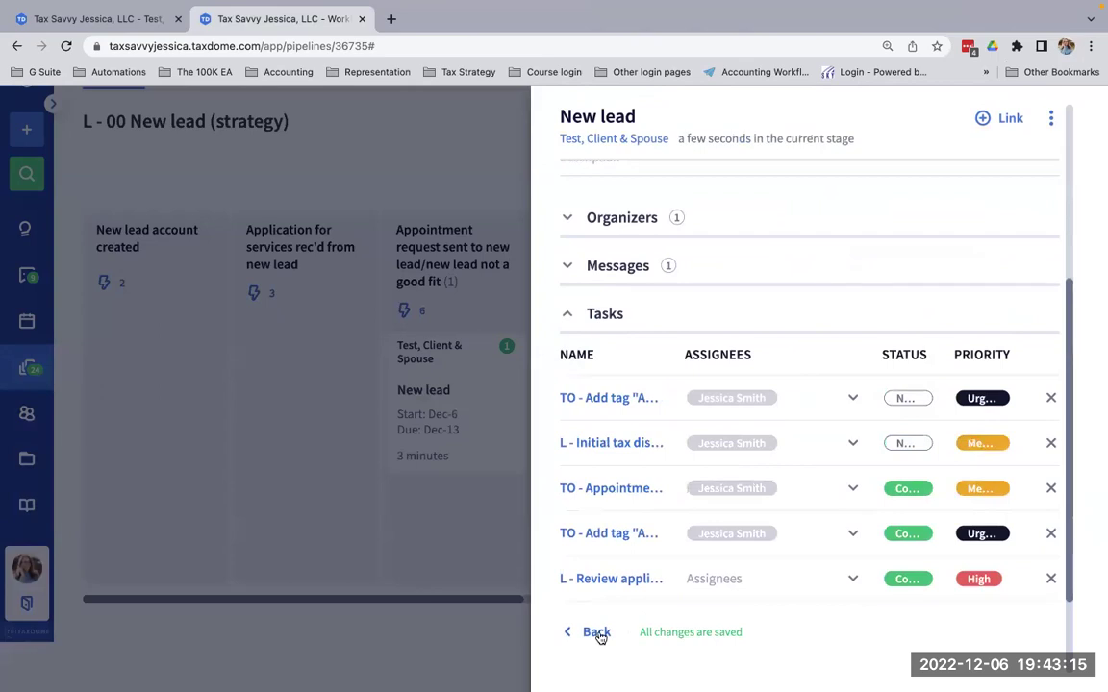
left_click(596, 633)
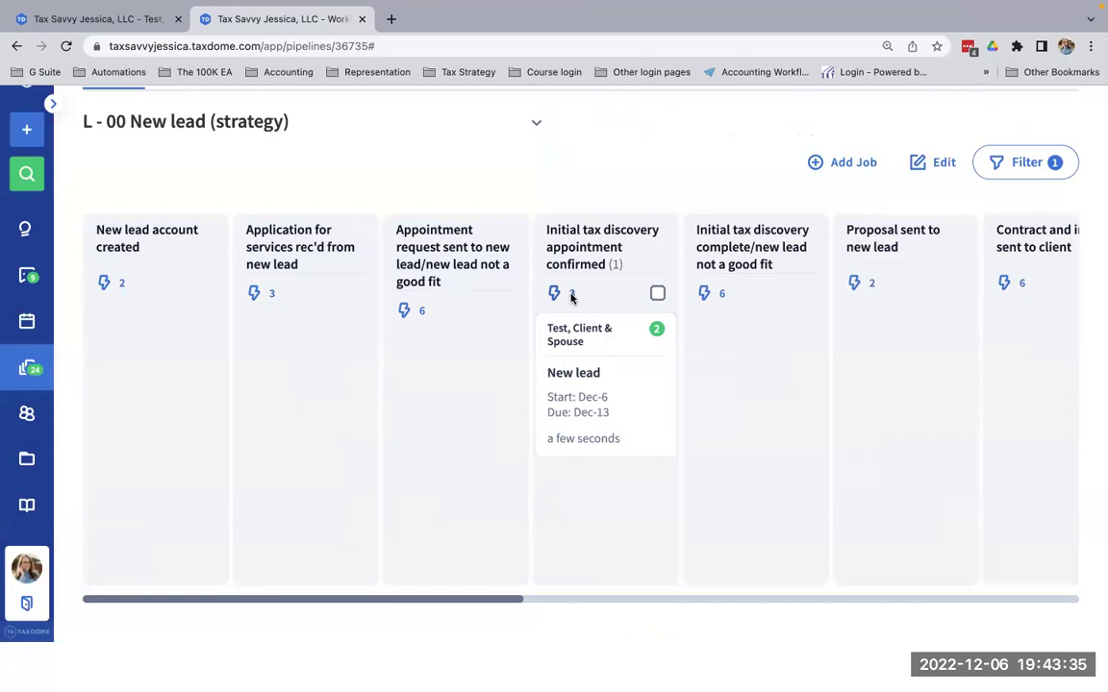
left_click(570, 297)
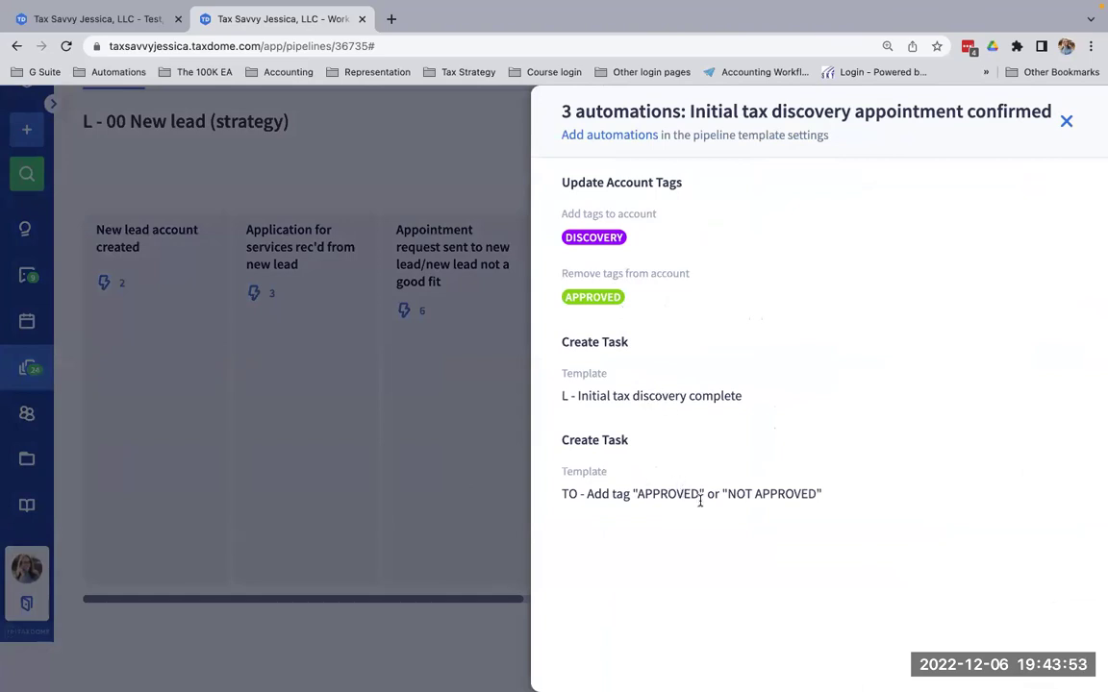
Close the stage automations and expand the test client's job tasks, now five including the new L - Initial tax discovery task.
left_click(1066, 120)
left_click(596, 385)
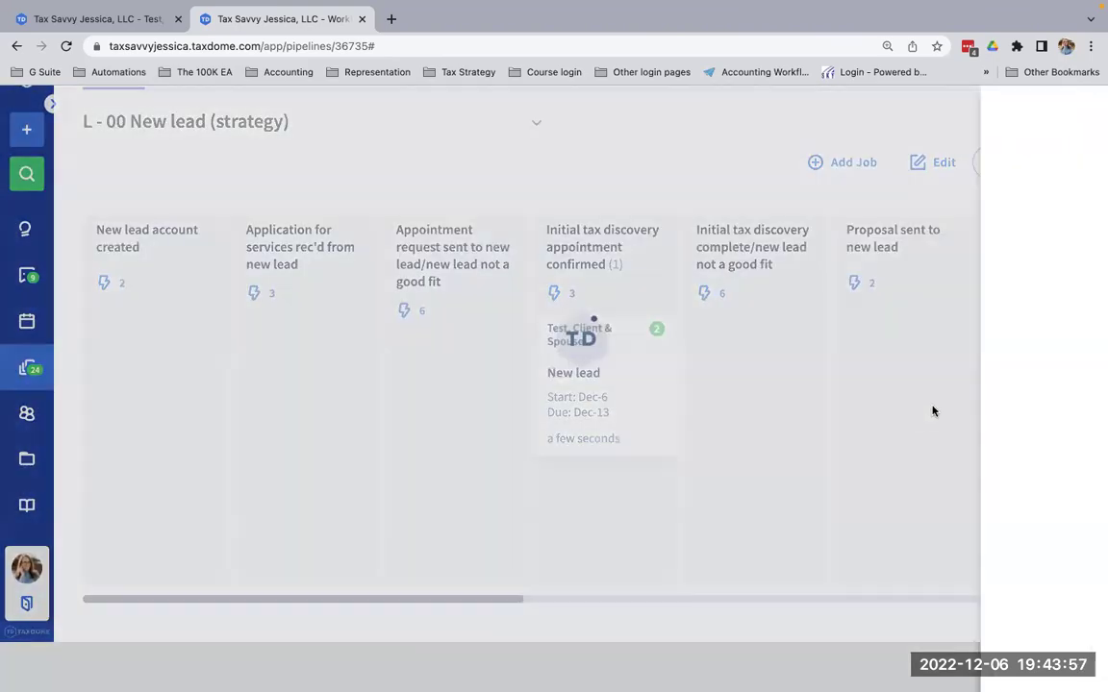
scroll(752, 480, "down", 2)
left_click(731, 458)
Mark the L - Initial tax discovery task Completed and open the Test, Client & Spouse account in a new tab.
scroll(836, 544, "down", 2)
left_click(904, 478)
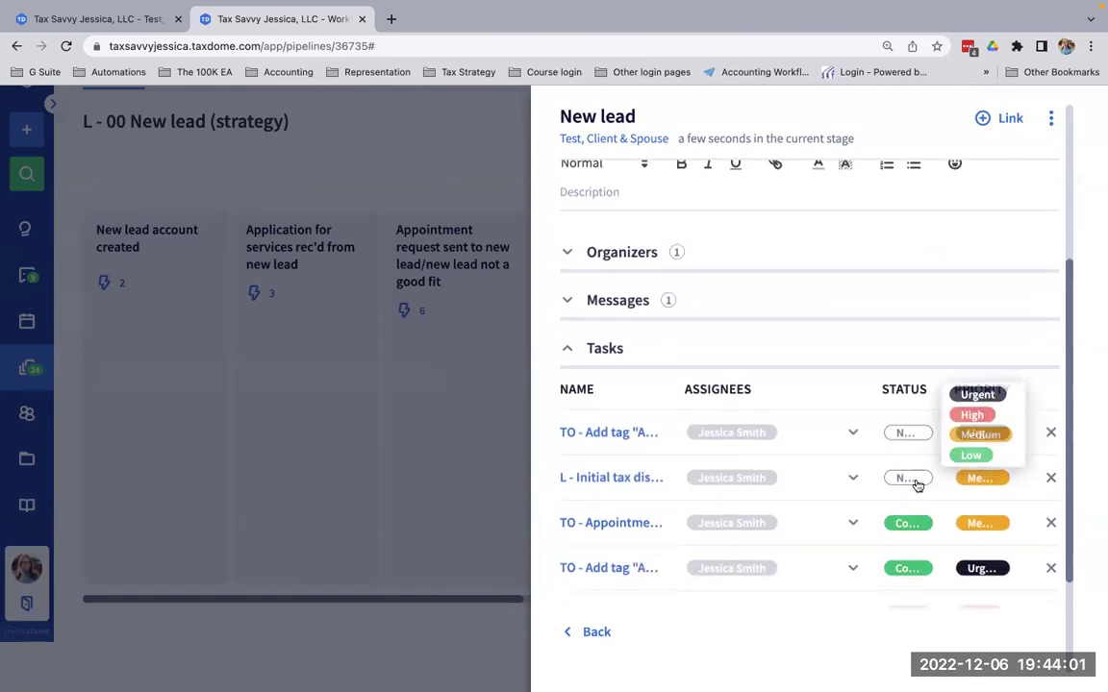
left_click(878, 457)
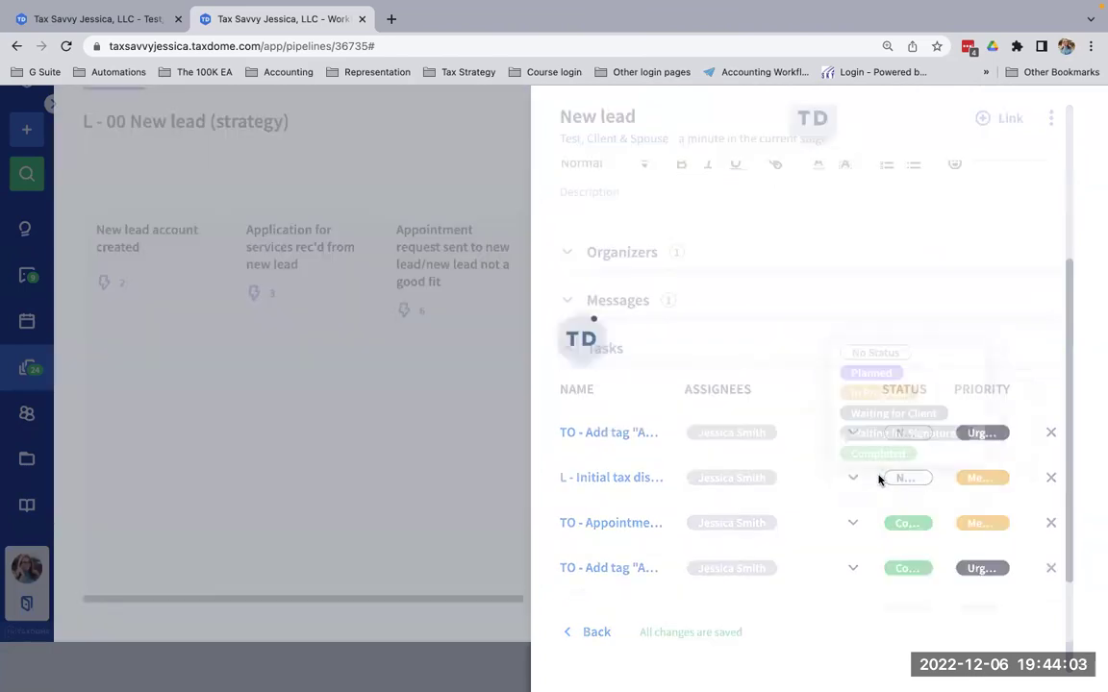
scroll(789, 303, "up", 5)
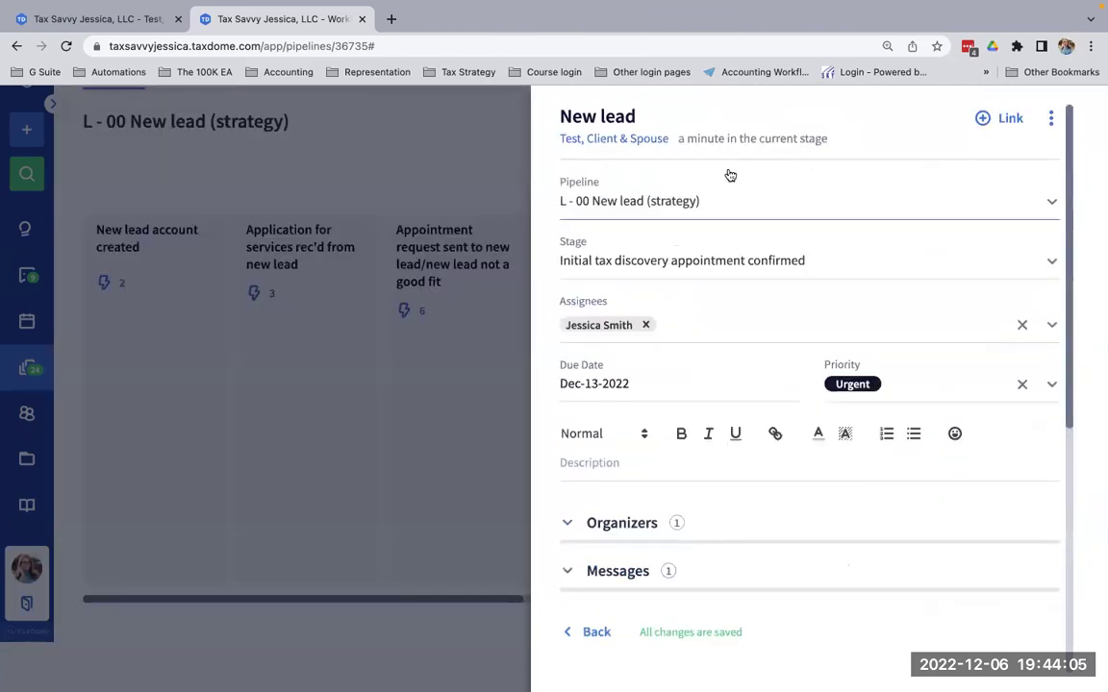
left_click(617, 140)
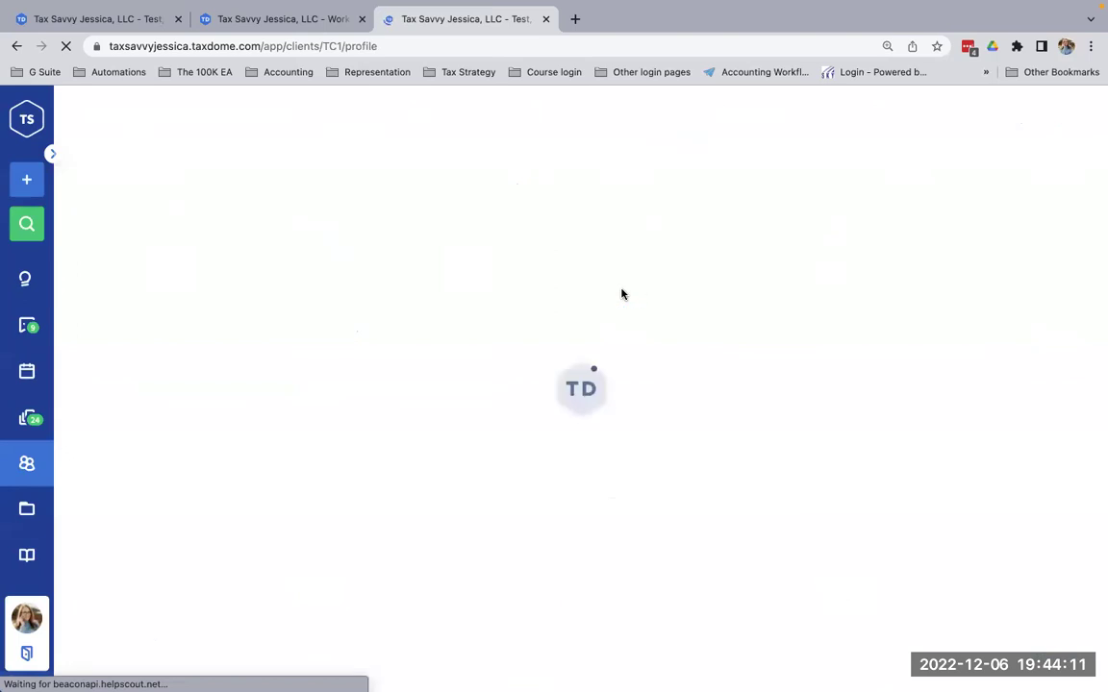
Add the APPROVED tag to the Test, Client & Spouse account and save it.
left_click(520, 190)
left_click(709, 553)
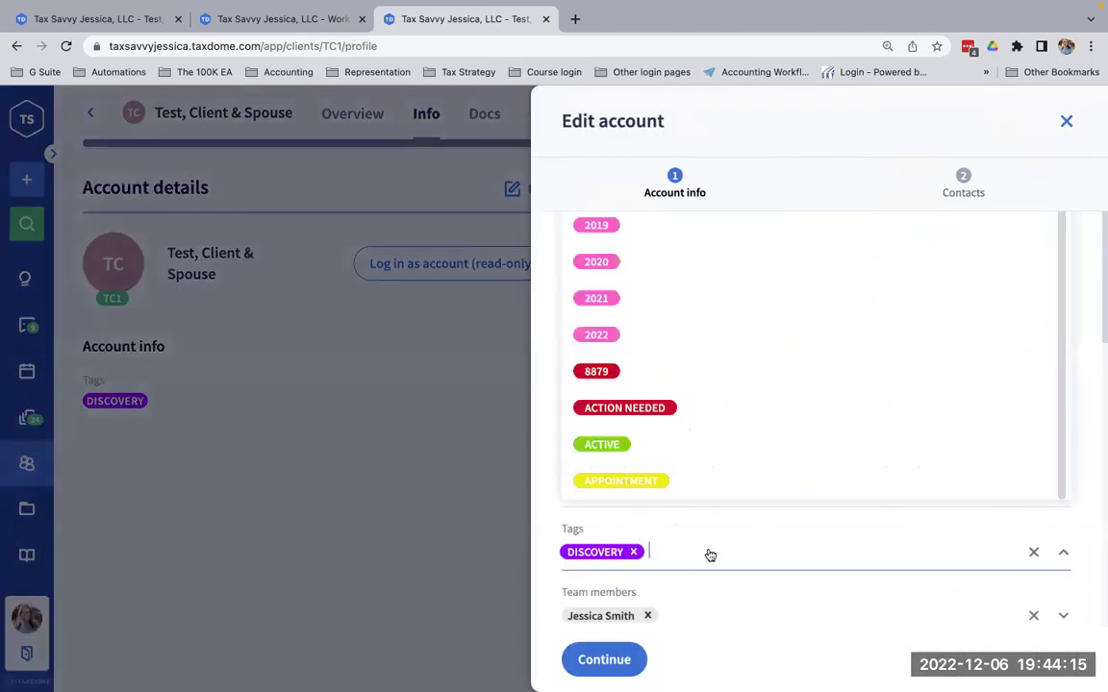
type("app")
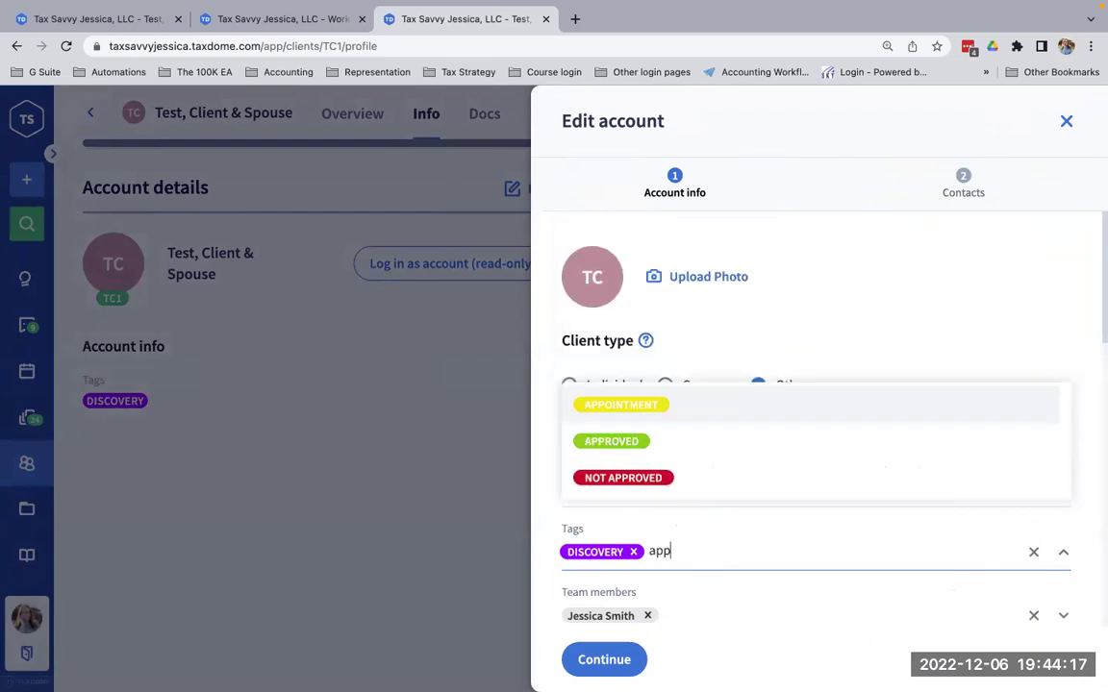
left_click(625, 441)
left_click(581, 662)
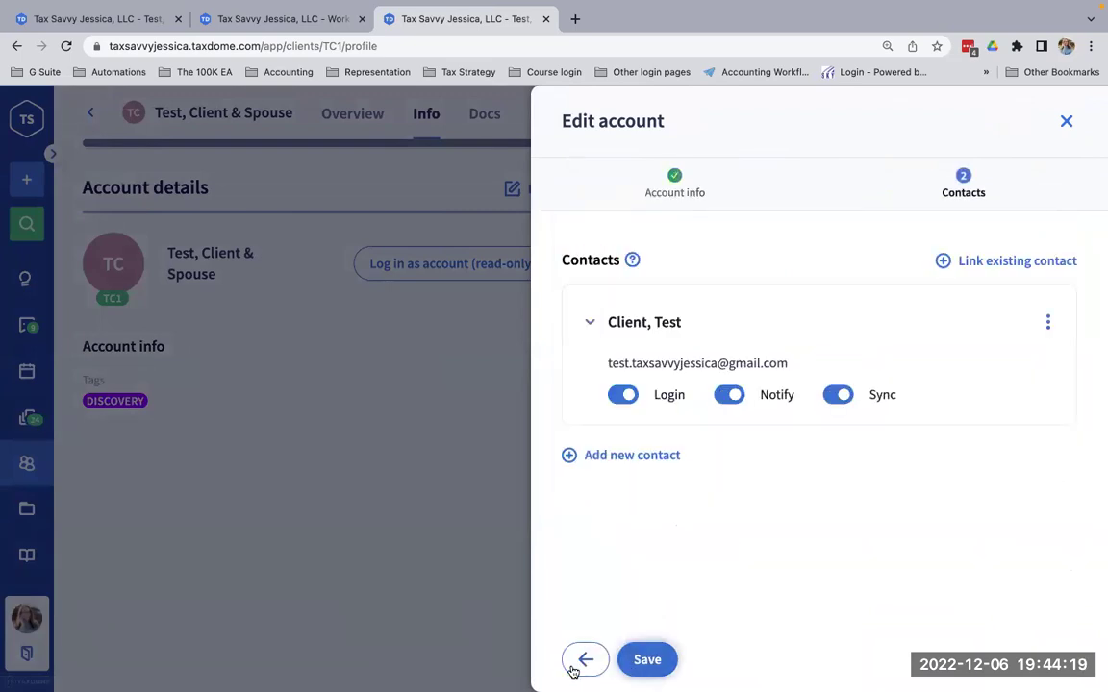
left_click(647, 660)
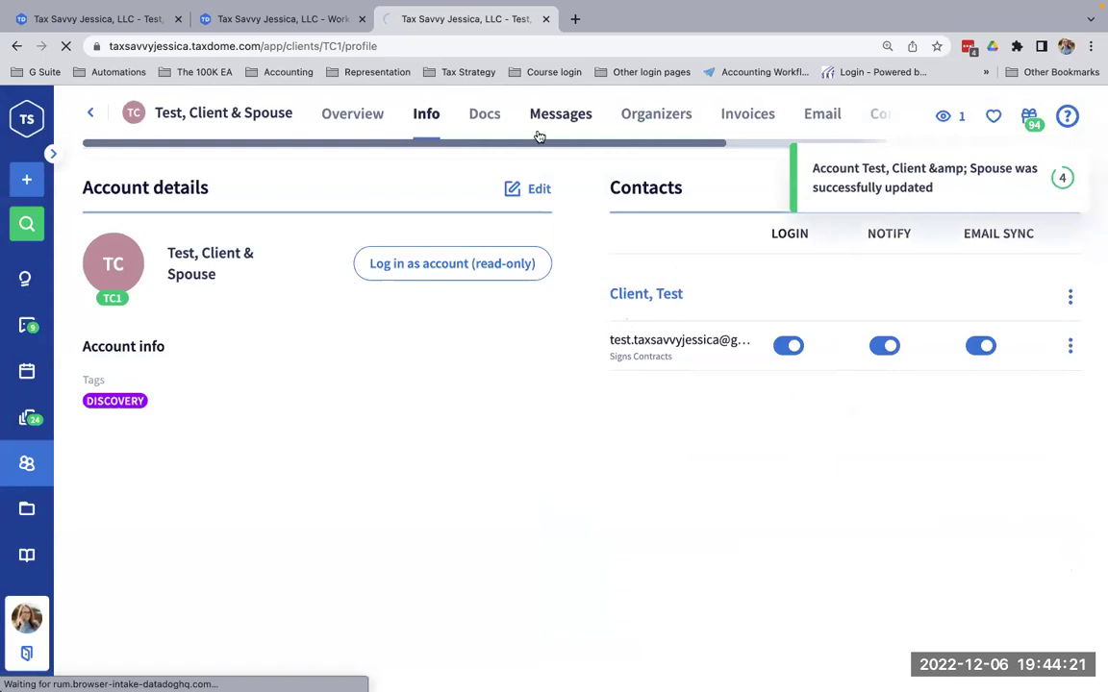
Close the profile tab, set the second task to Completed, and return to the board to find the job's new stage.
left_click(546, 19)
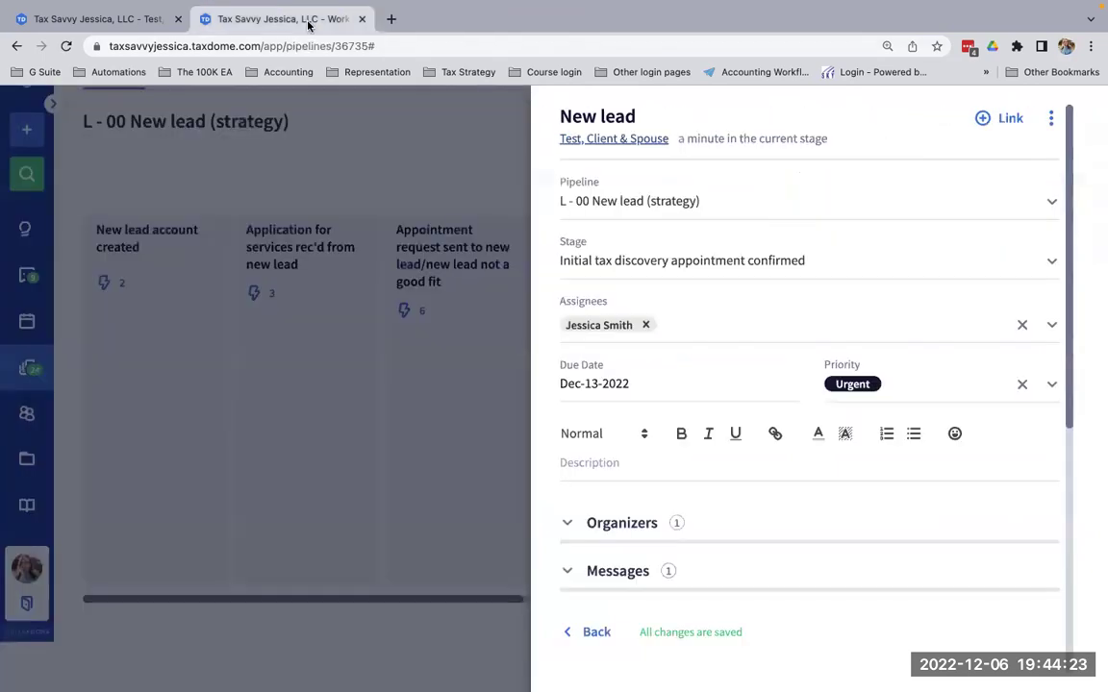
scroll(670, 557, "down", 5)
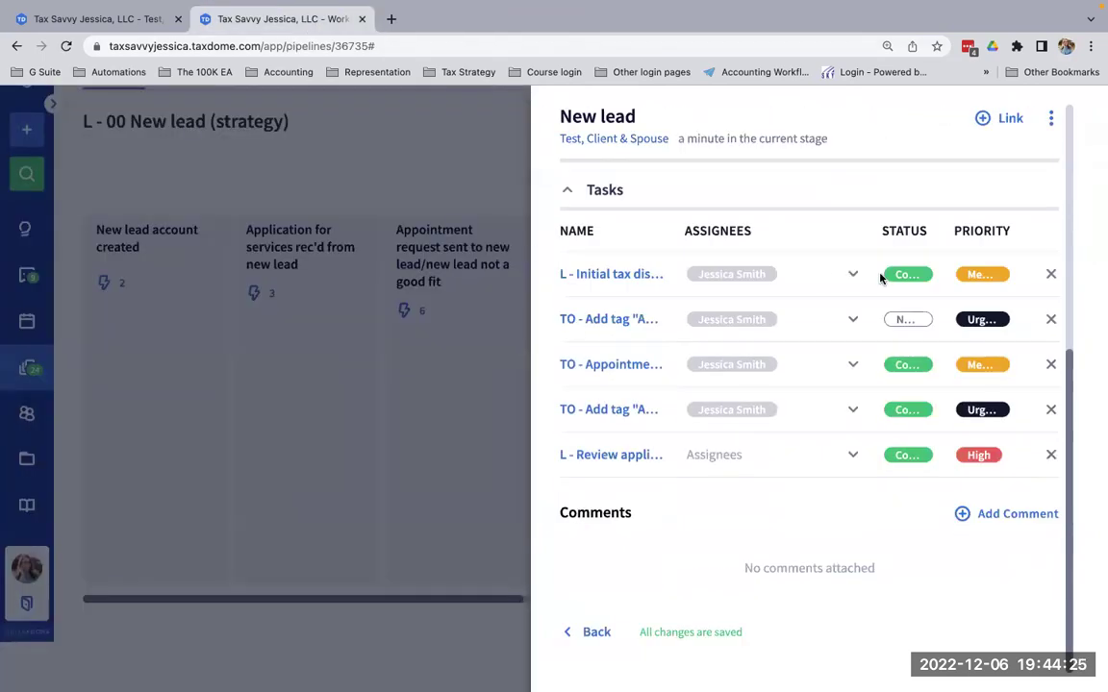
left_click(904, 318)
left_click(892, 298)
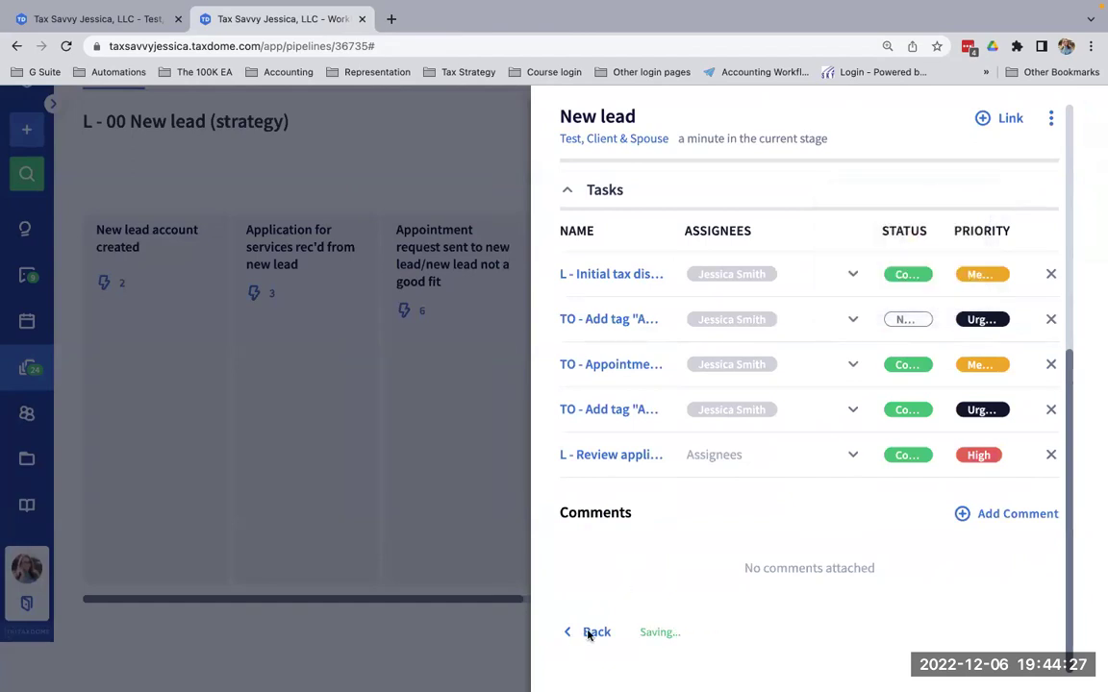
left_click(590, 633)
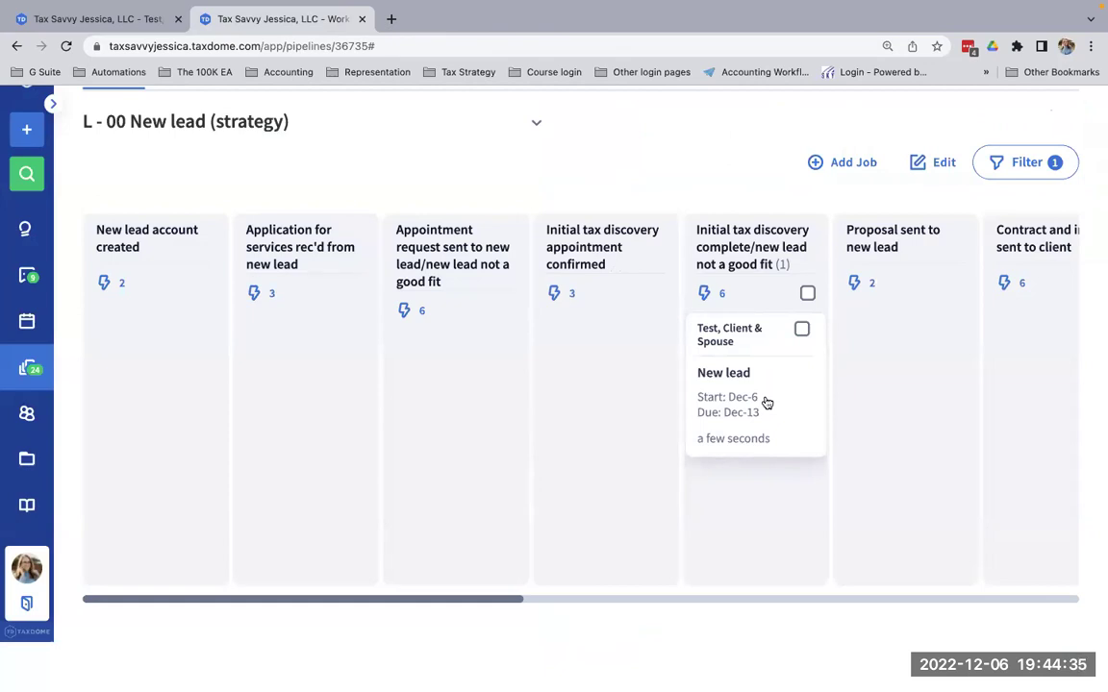
scroll(766, 402, "right", 2)
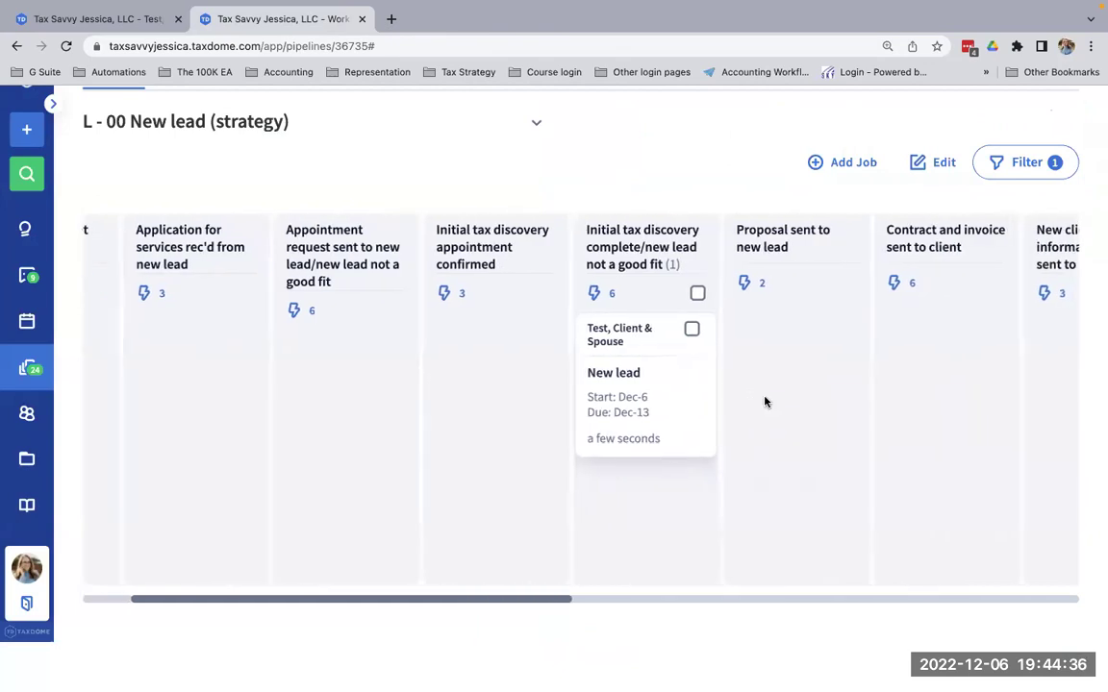
left_click(613, 296)
mouse_move(641, 205)
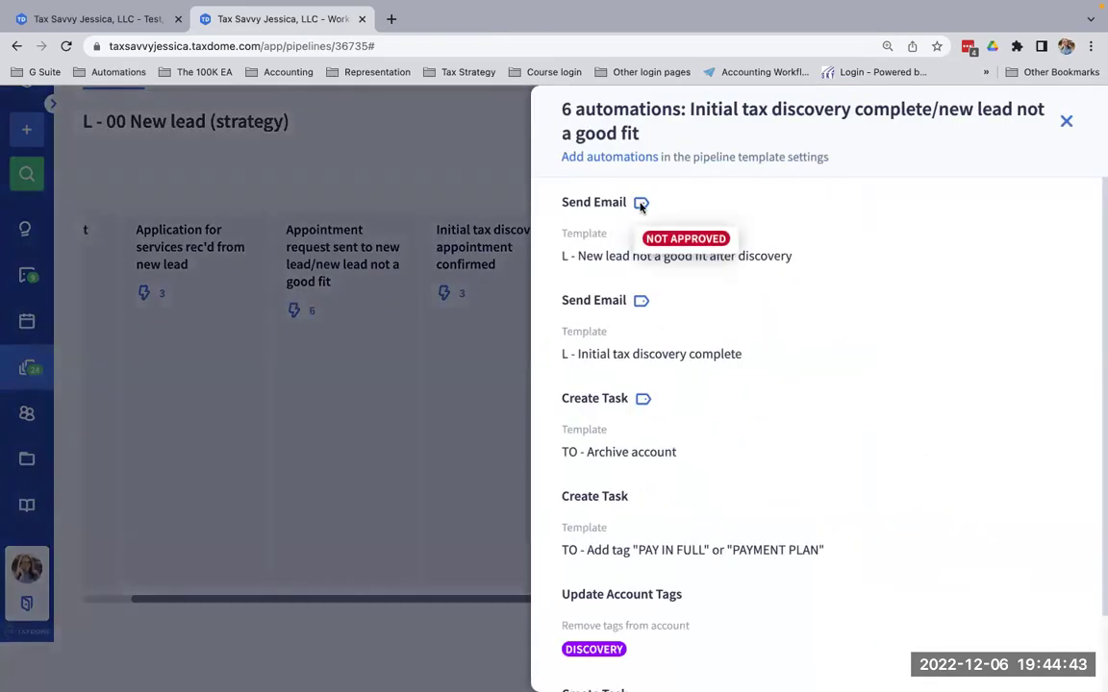
mouse_move(638, 304)
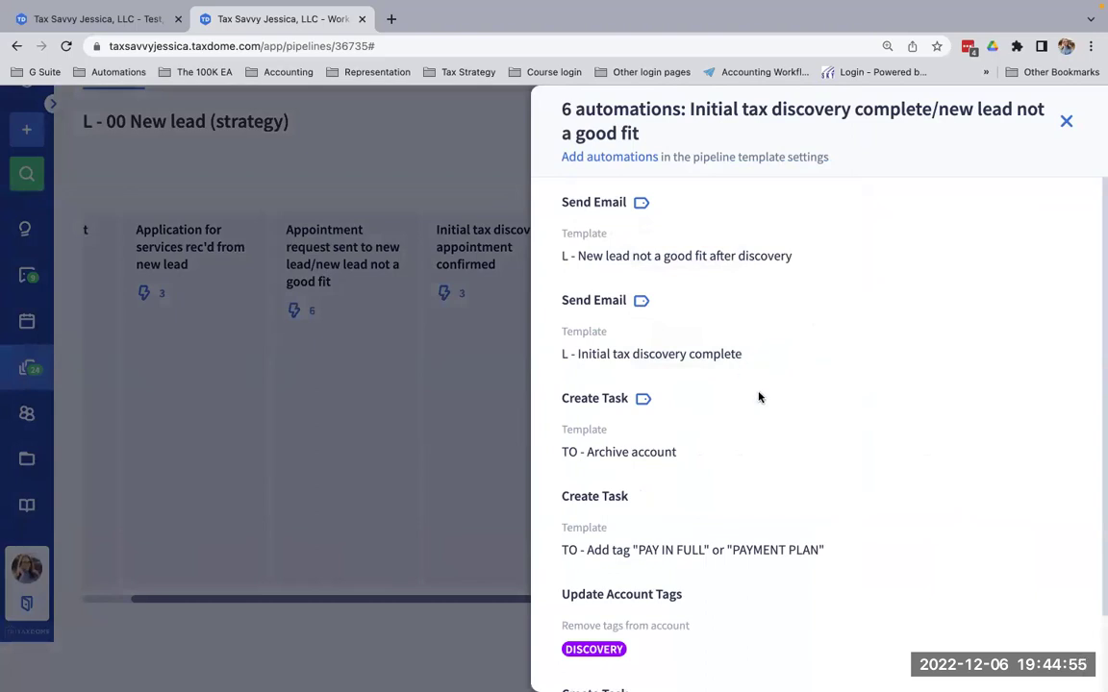
scroll(759, 396, "down", 1)
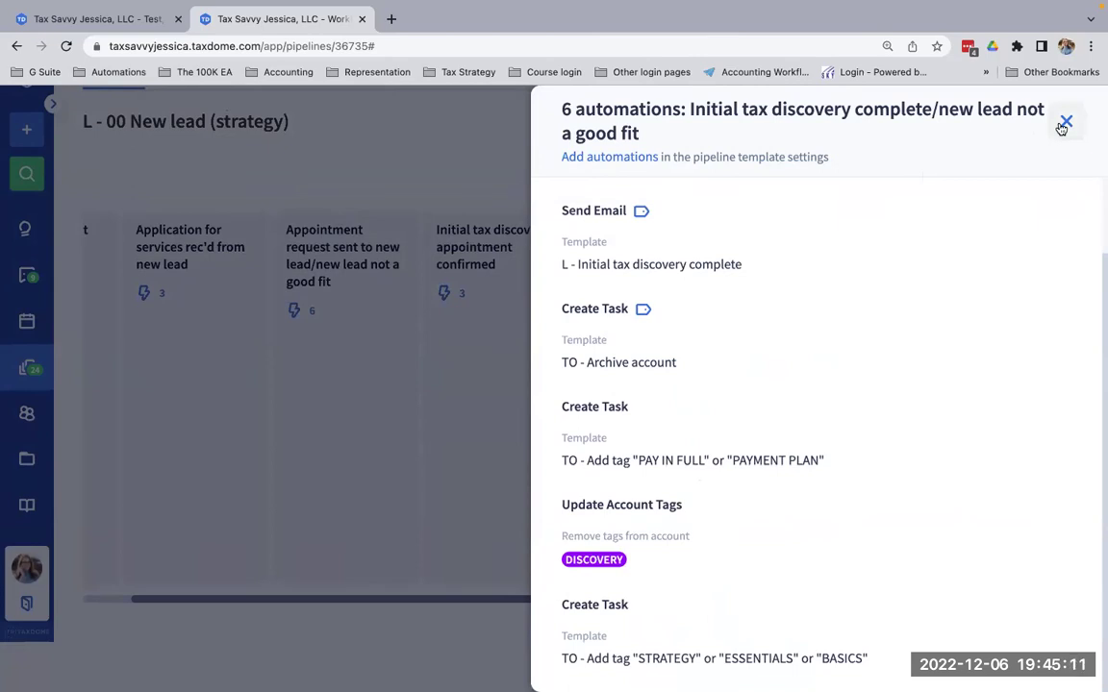
left_click(1064, 123)
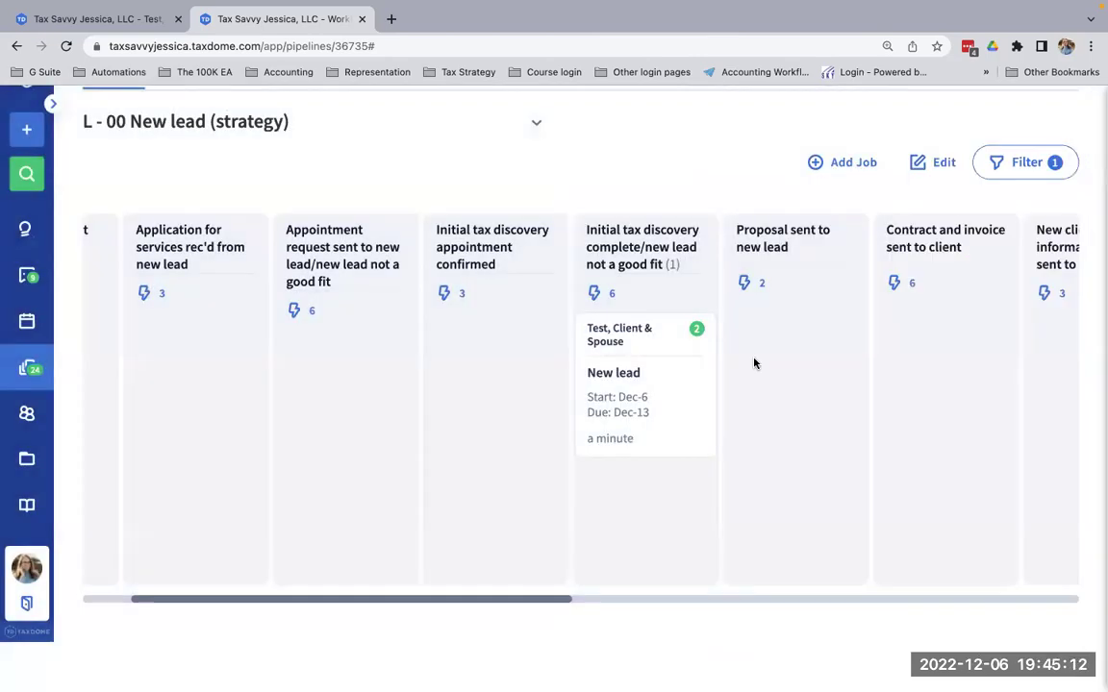
left_click(606, 300)
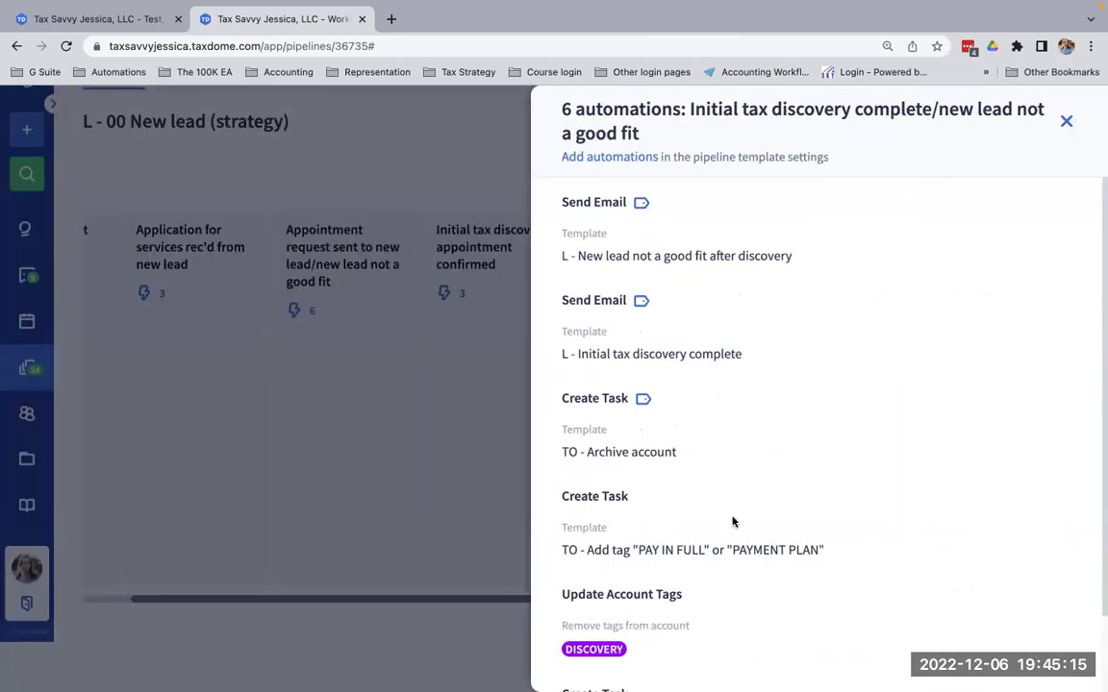
left_click(479, 240)
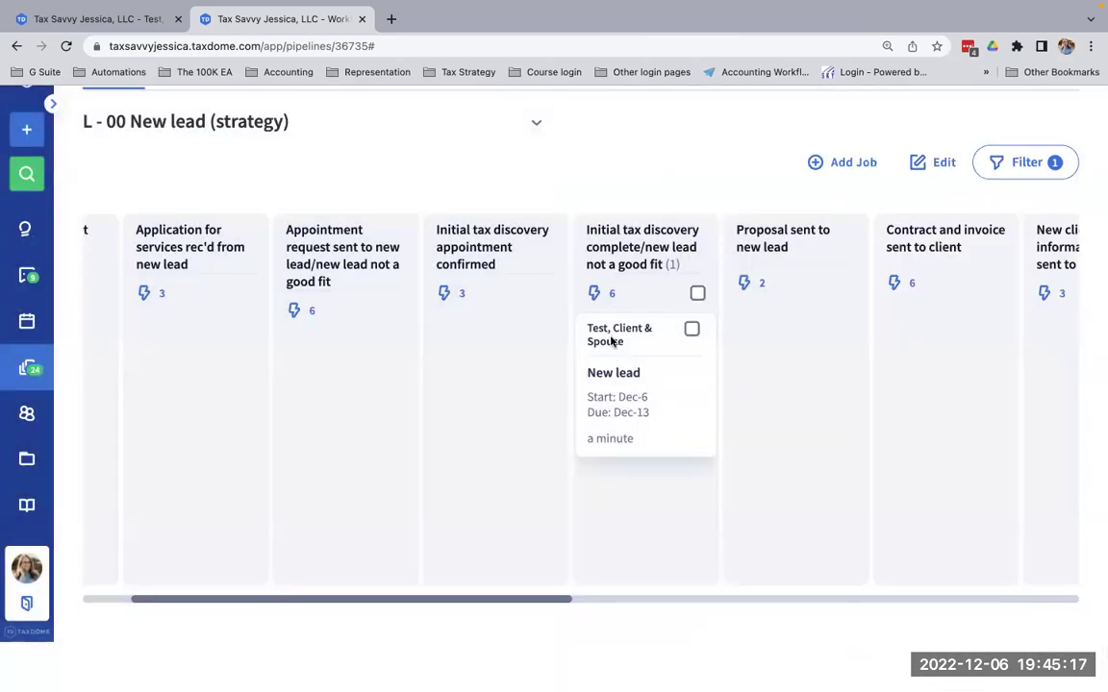
From the New lead job's task list, open the Test, Client & Spouse account page.
left_click(611, 340)
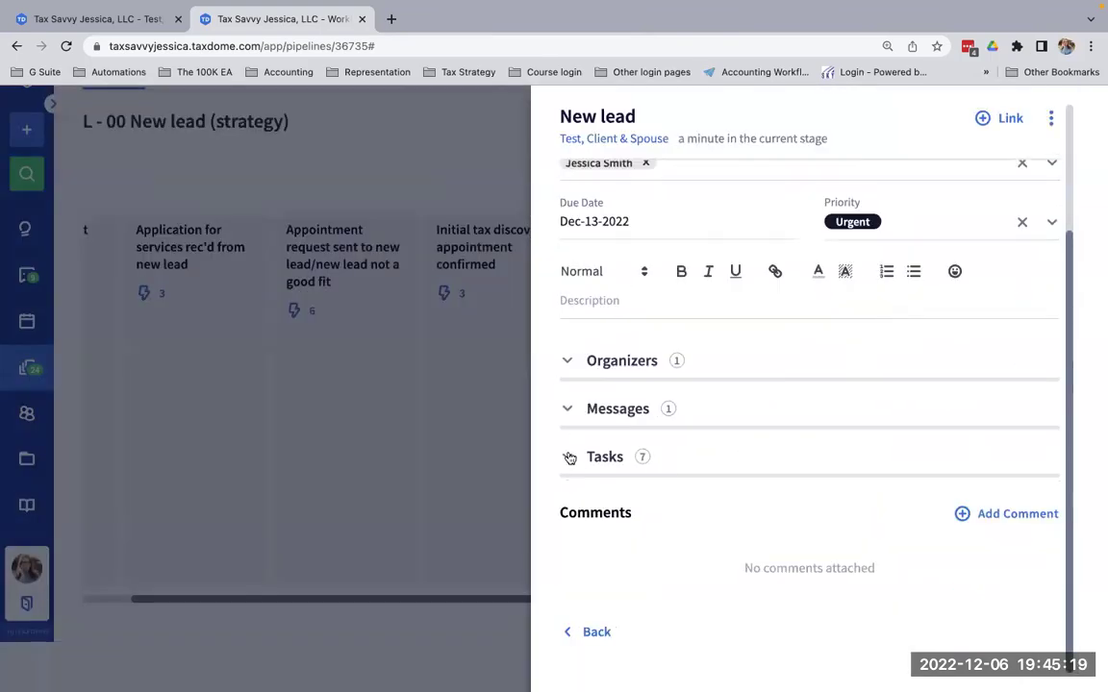
left_click(567, 457)
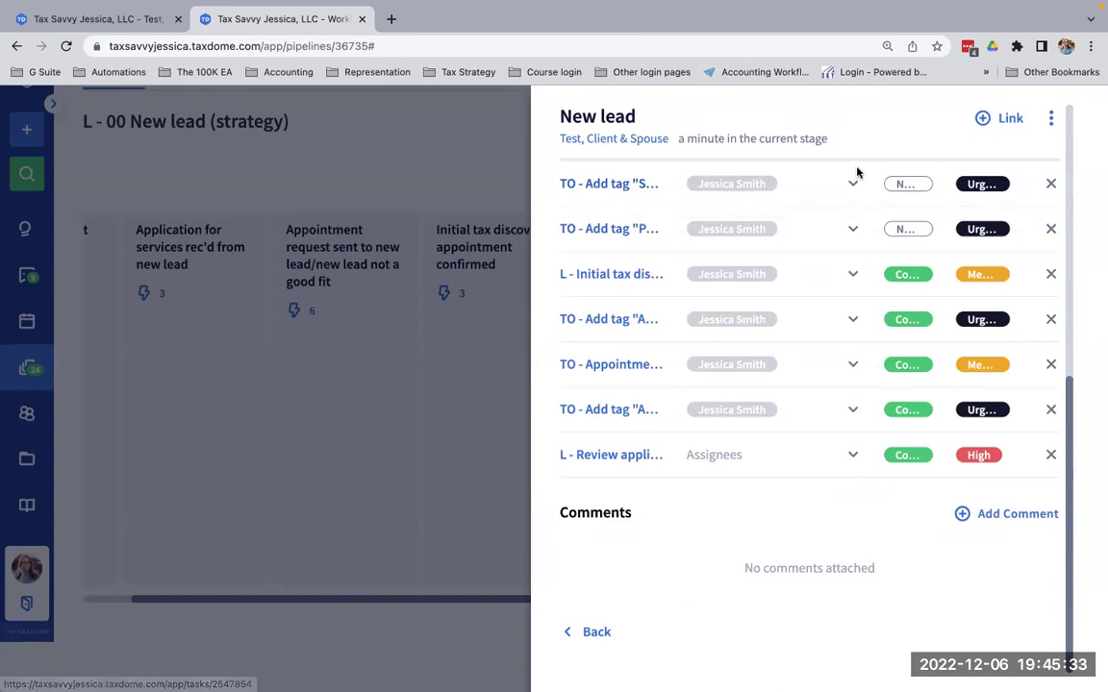
scroll(856, 178, "up", 5)
left_click(647, 141)
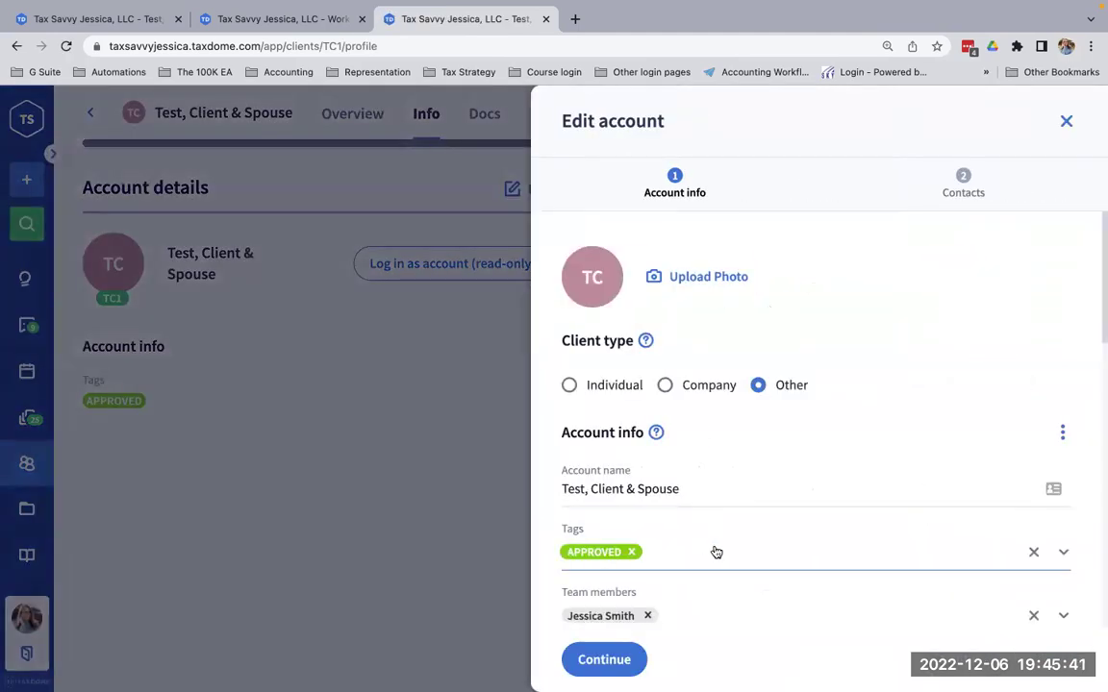
Add the STRATEGY and PAYMENT PLAN tags to the client account and save it.
left_click(714, 551)
type("stra")
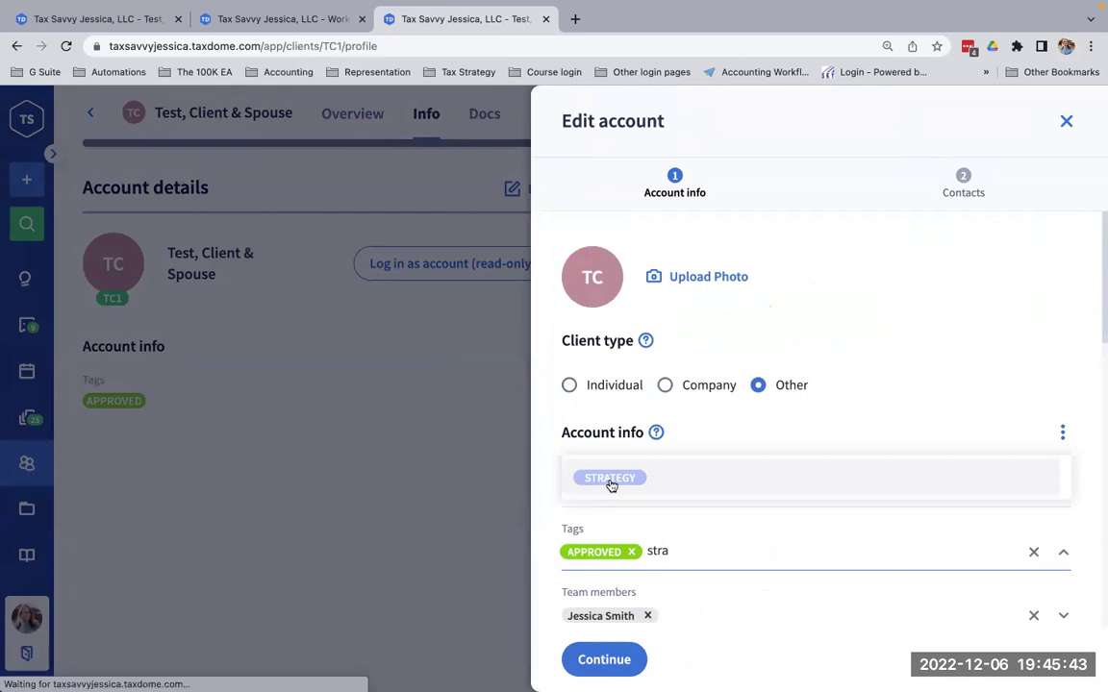
left_click(609, 484)
type("pA")
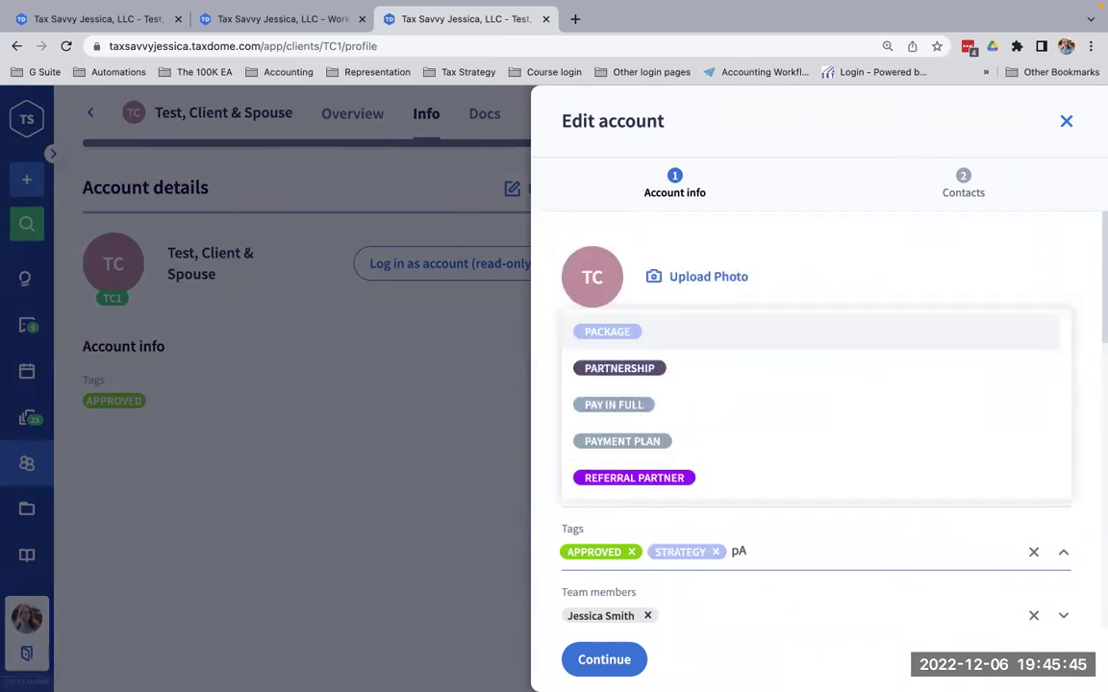
key("BackSpace")
type("ay")
left_click(632, 484)
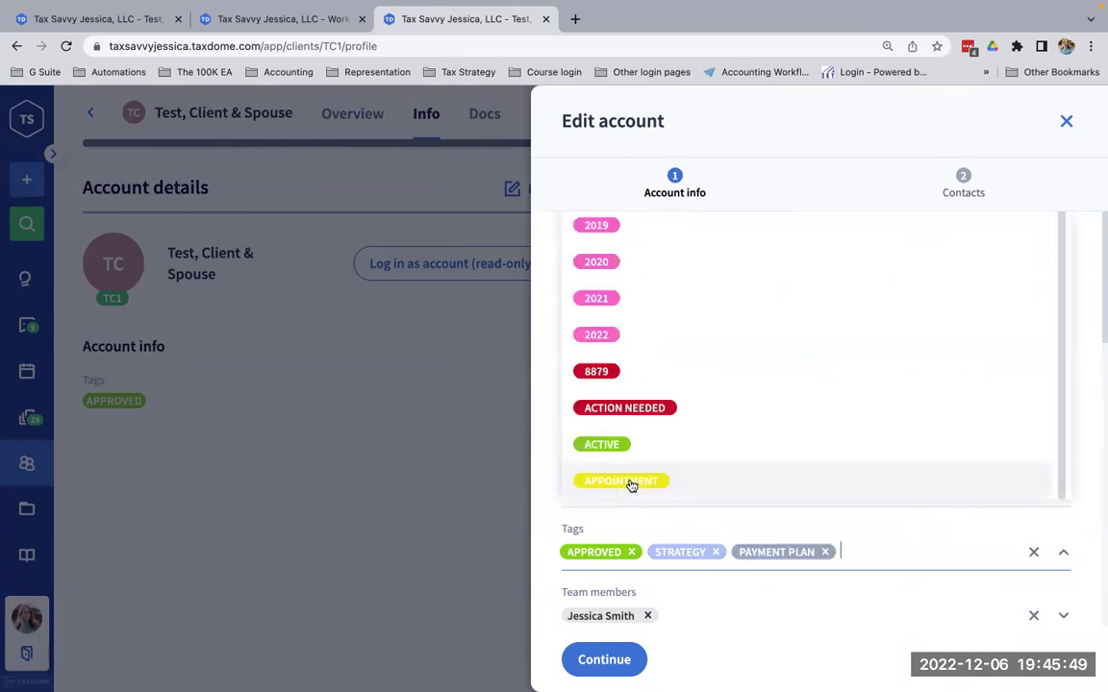
left_click(592, 661)
left_click(635, 663)
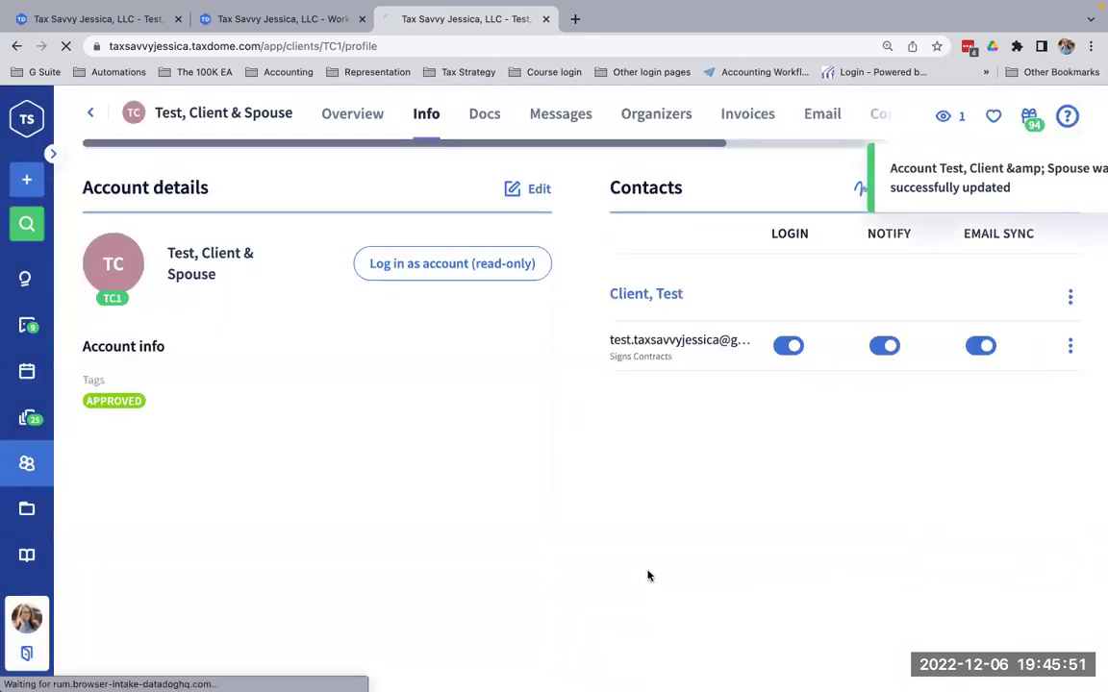
Close the client profile tab and bring up a task's status choices in the job panel.
left_click(546, 19)
scroll(713, 517, "down", 10)
left_click(908, 229)
Set both remaining tag tasks to Completed and return to the pipeline board.
left_click(945, 310)
left_click(908, 229)
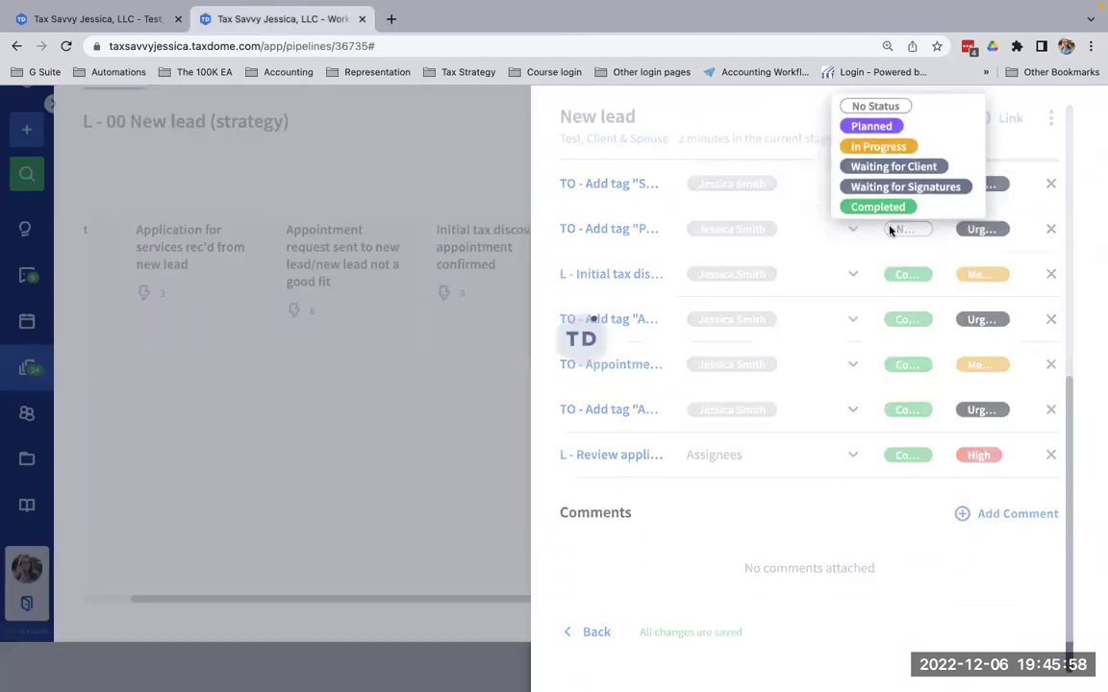
left_click(878, 206)
left_click(908, 184)
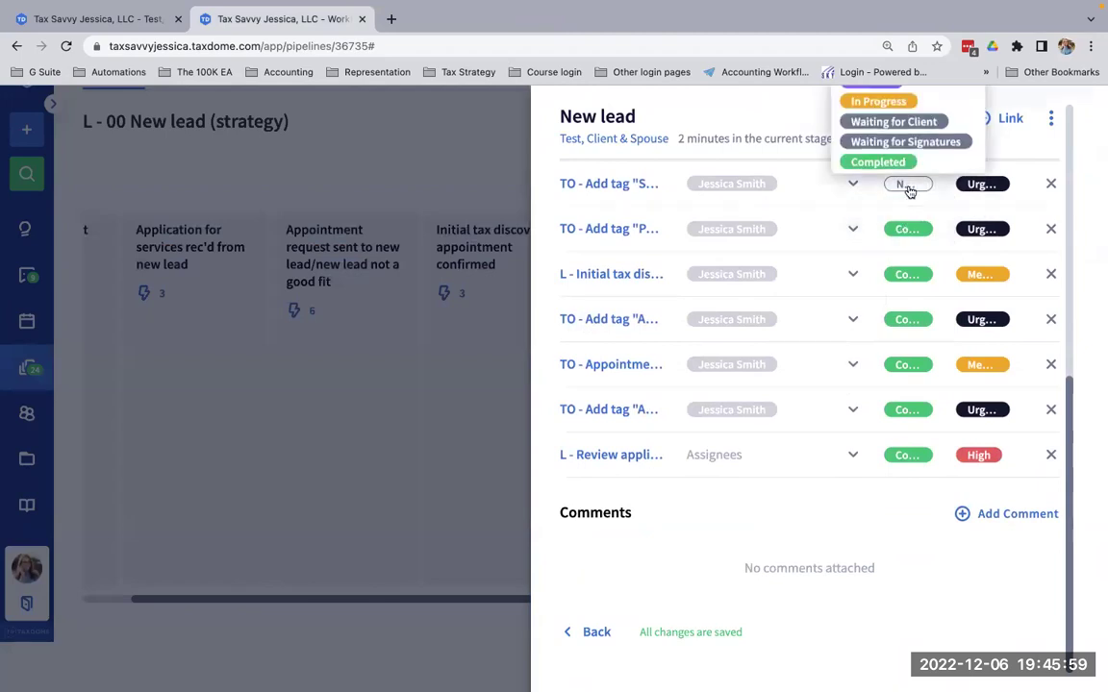
left_click(981, 410)
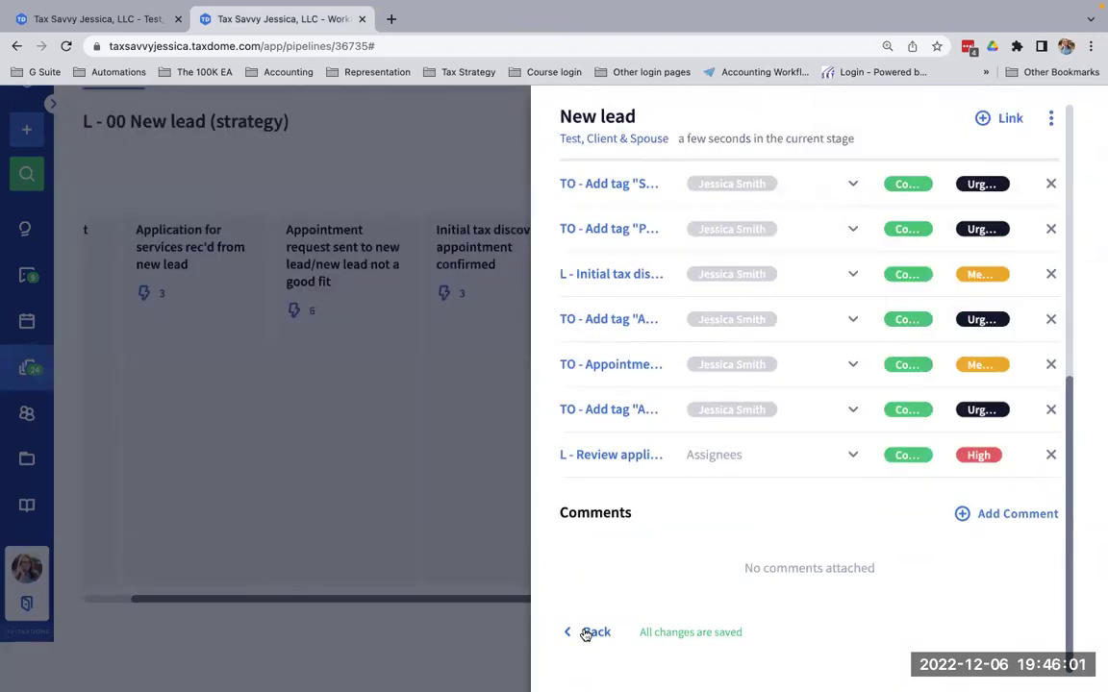
left_click(587, 632)
Review the Proposal sent to new lead stage's automations, then switch to the client portal window.
scroll(689, 444, "right", 3)
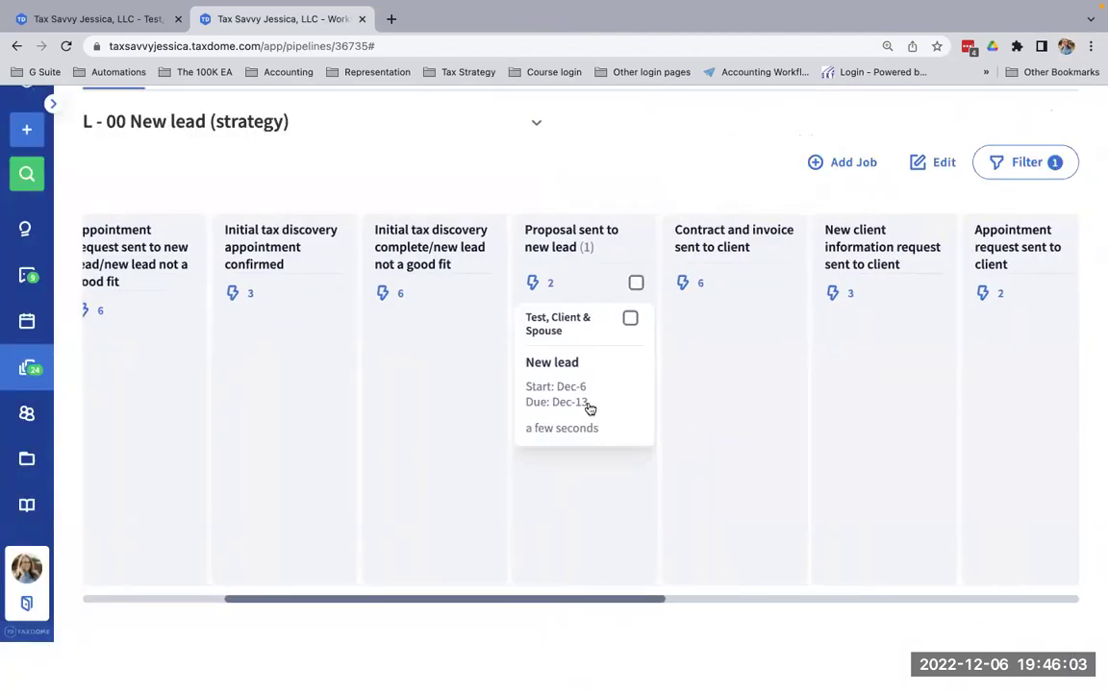
left_click(569, 316)
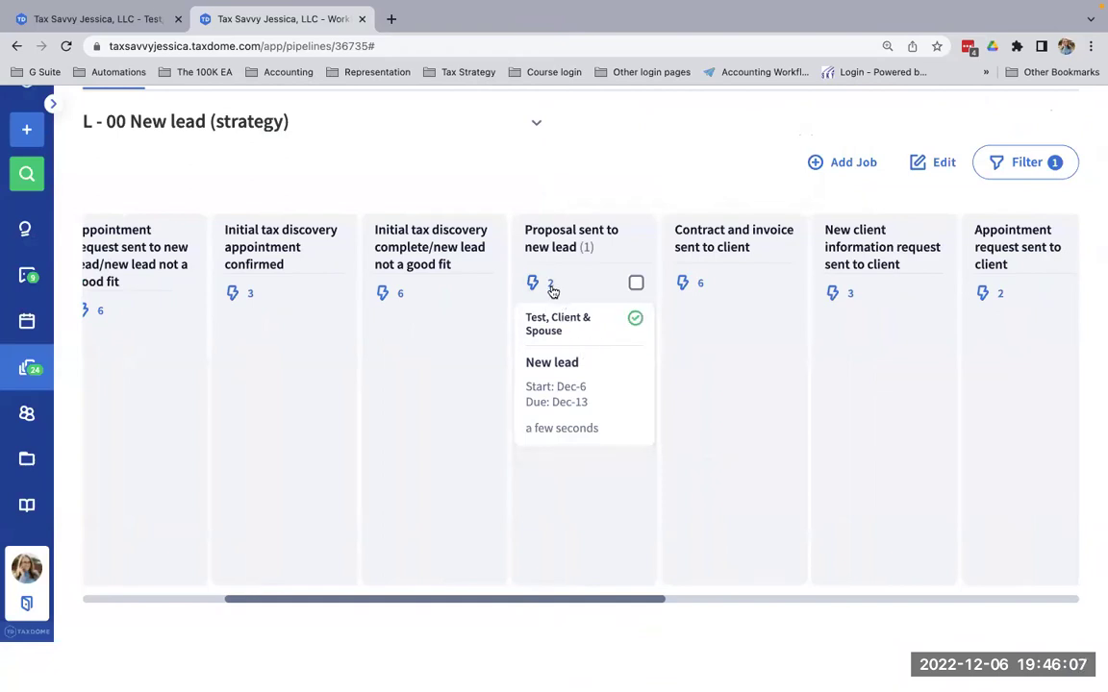
left_click(552, 286)
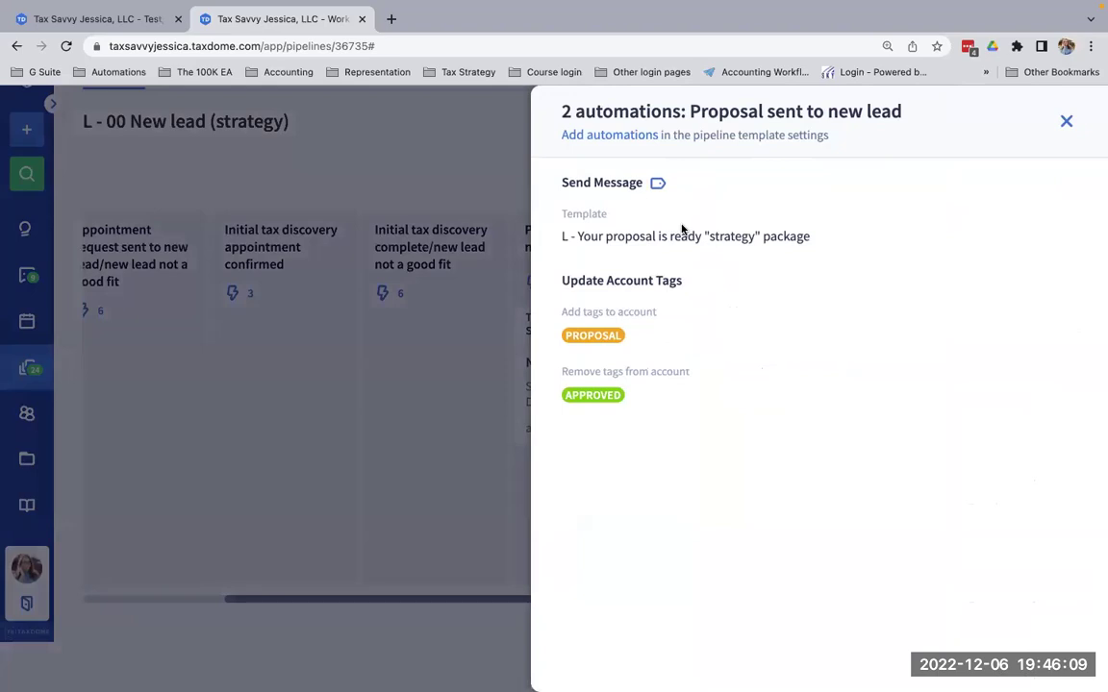
left_click(490, 178)
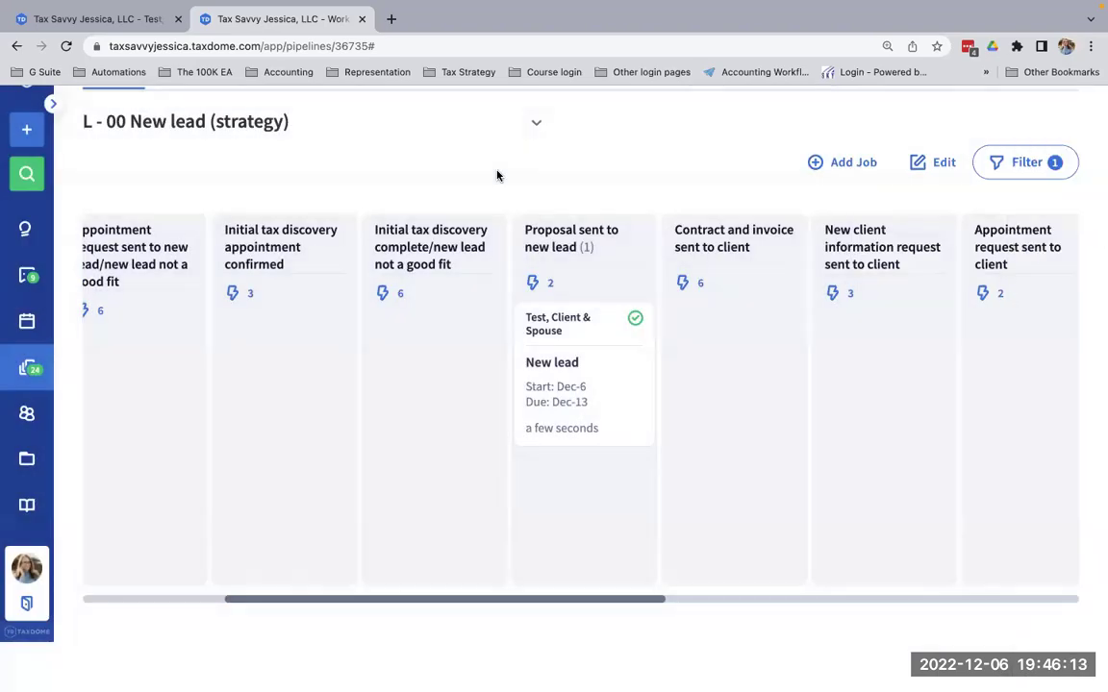
key("ctrl+Left")
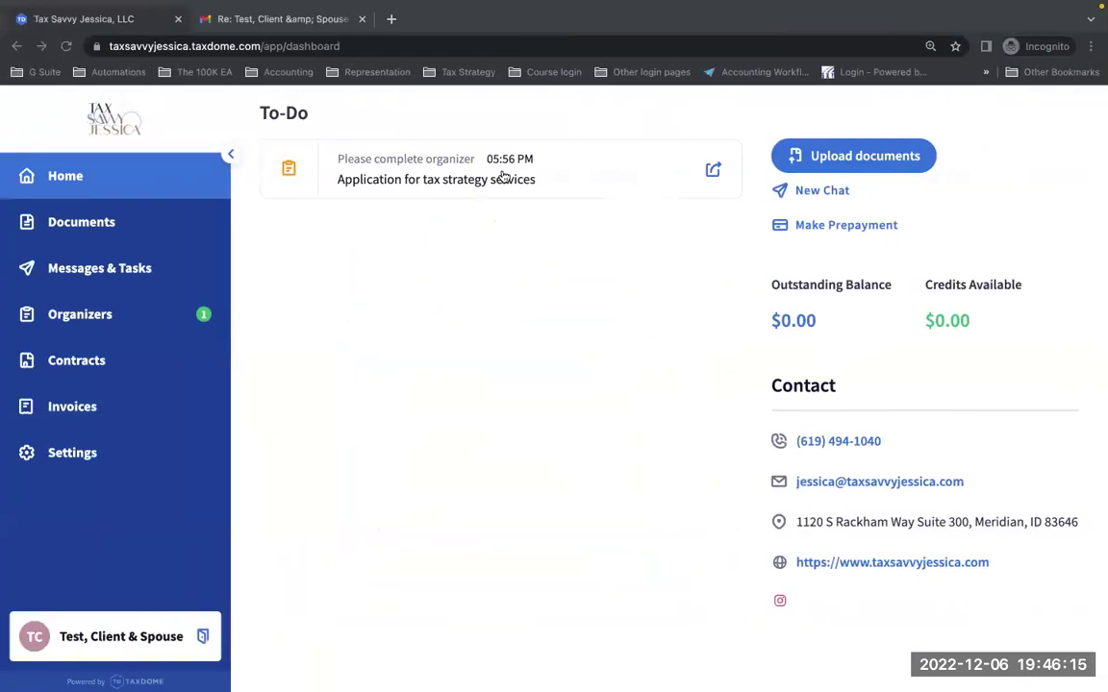
Reload the portal, open the proposal chat from the to-do list, and follow its Canva proposal link.
left_click(66, 47)
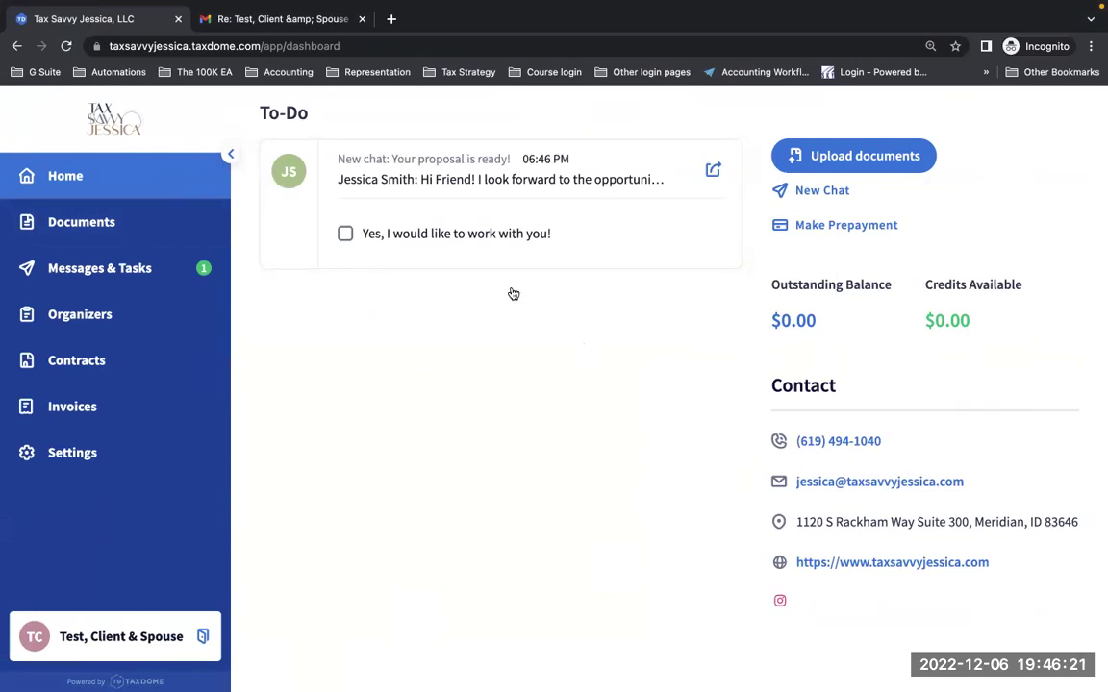
left_click(420, 184)
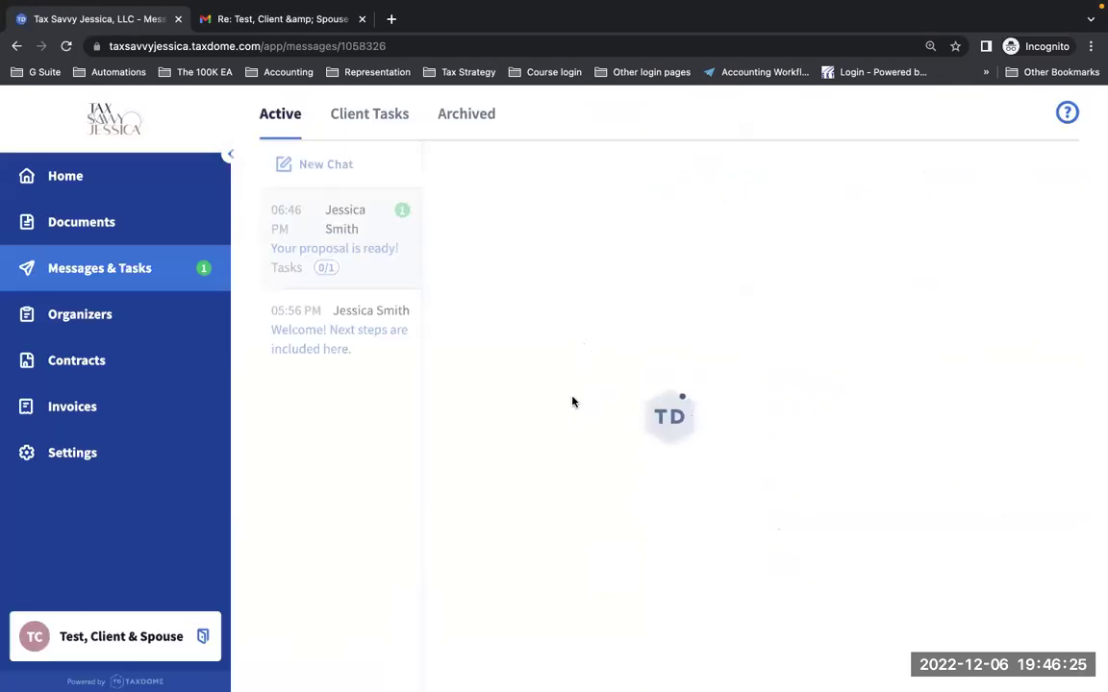
scroll(575, 395, "up", 5)
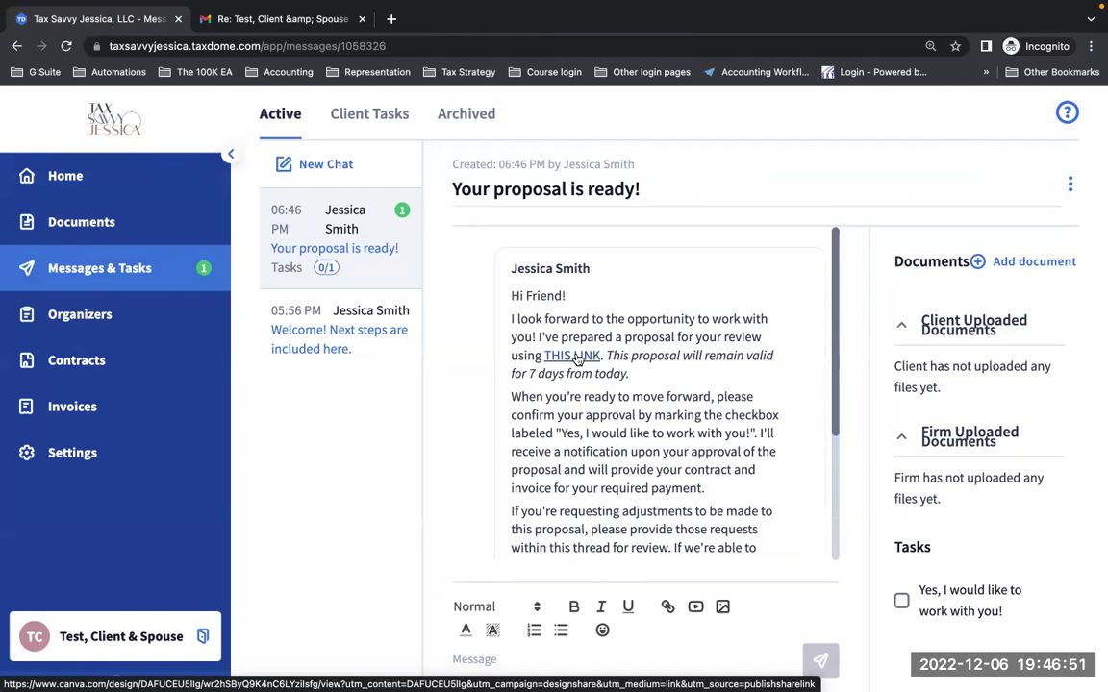
left_click(575, 357)
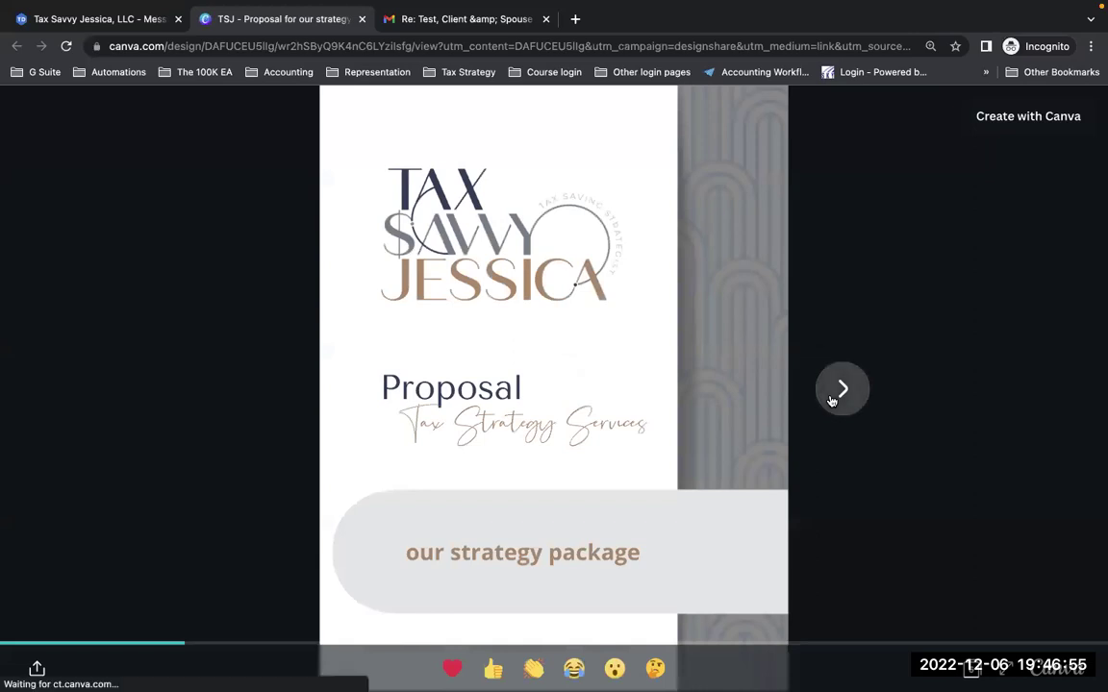
Page through the proposal slides to the final How it works slide, then close the Canva tab.
left_click(837, 392)
left_click(837, 392)
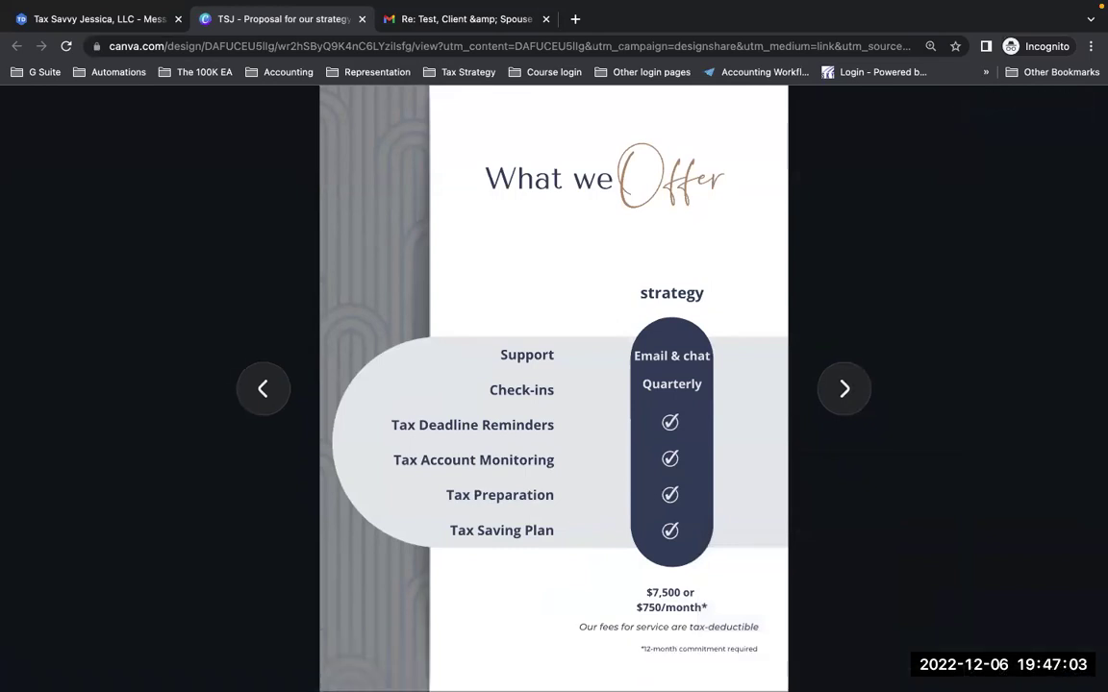
left_click(841, 390)
left_click(842, 390)
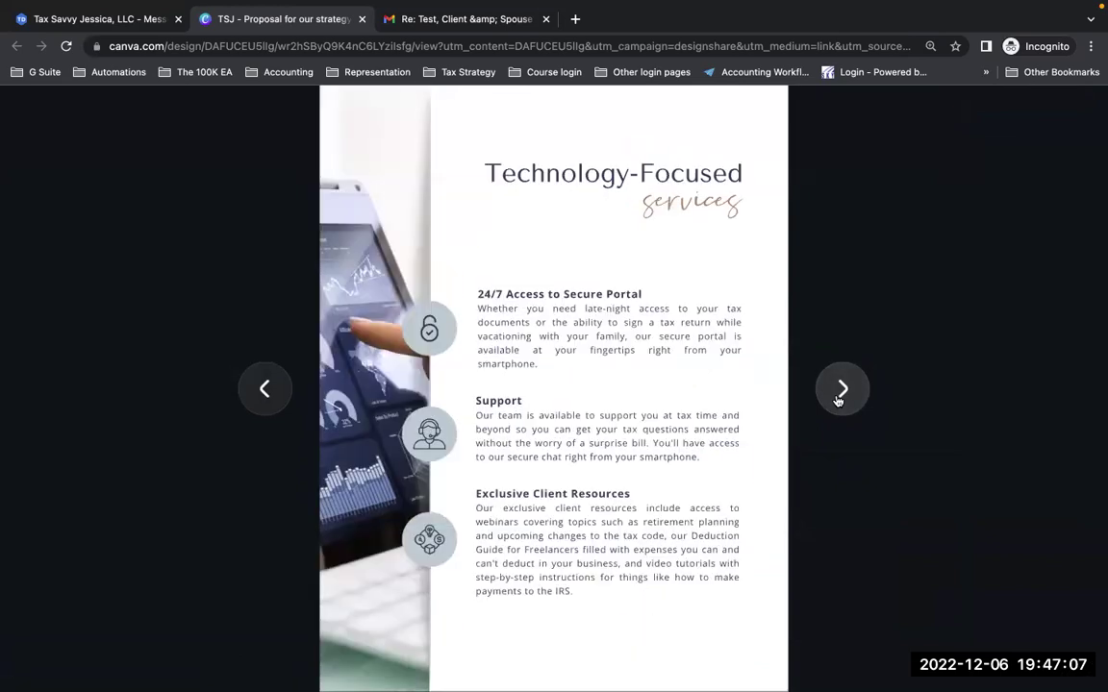
left_click(839, 394)
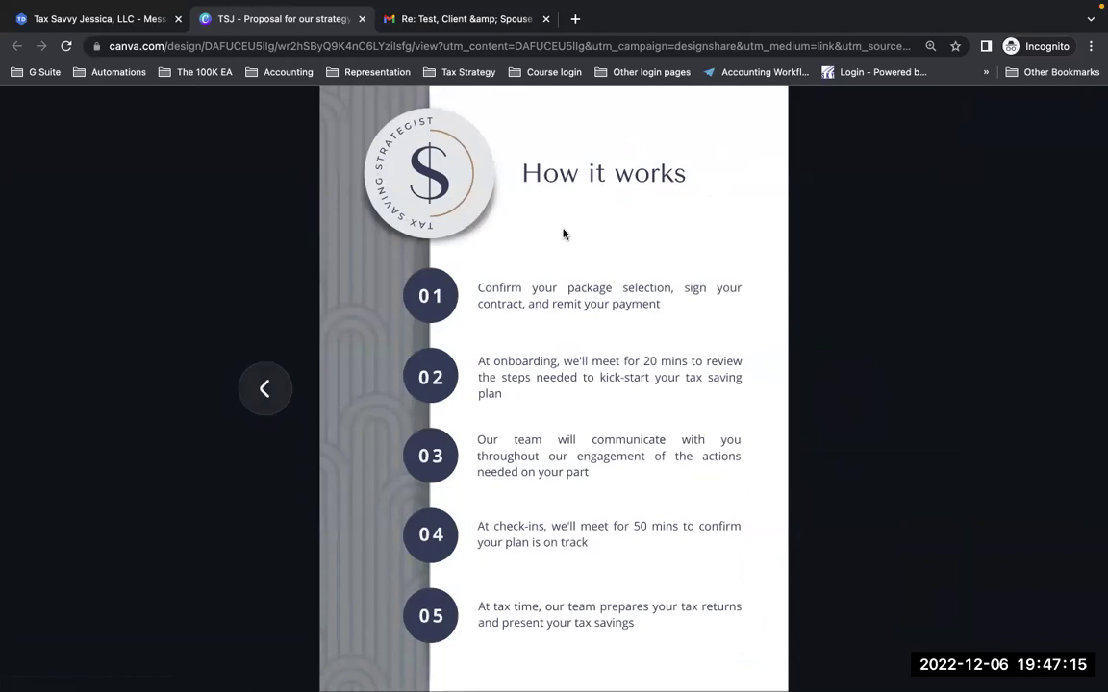
left_click(362, 19)
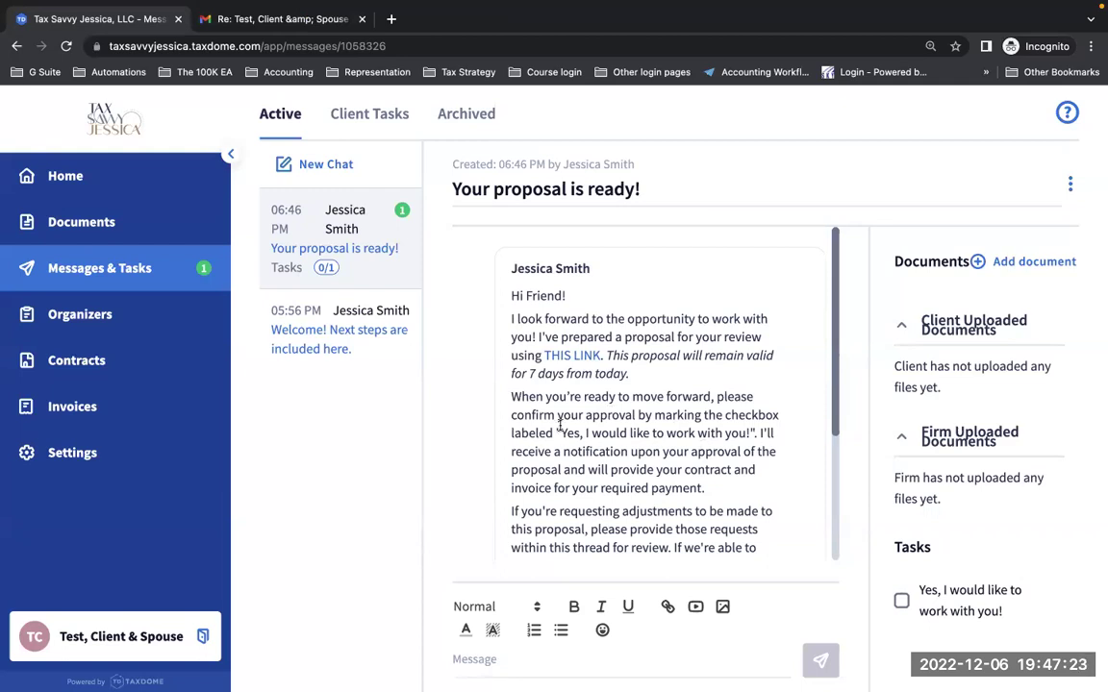
Tick the client's 'Yes, I would like to work with you!' task to approve the proposal.
scroll(735, 434, "down", 3)
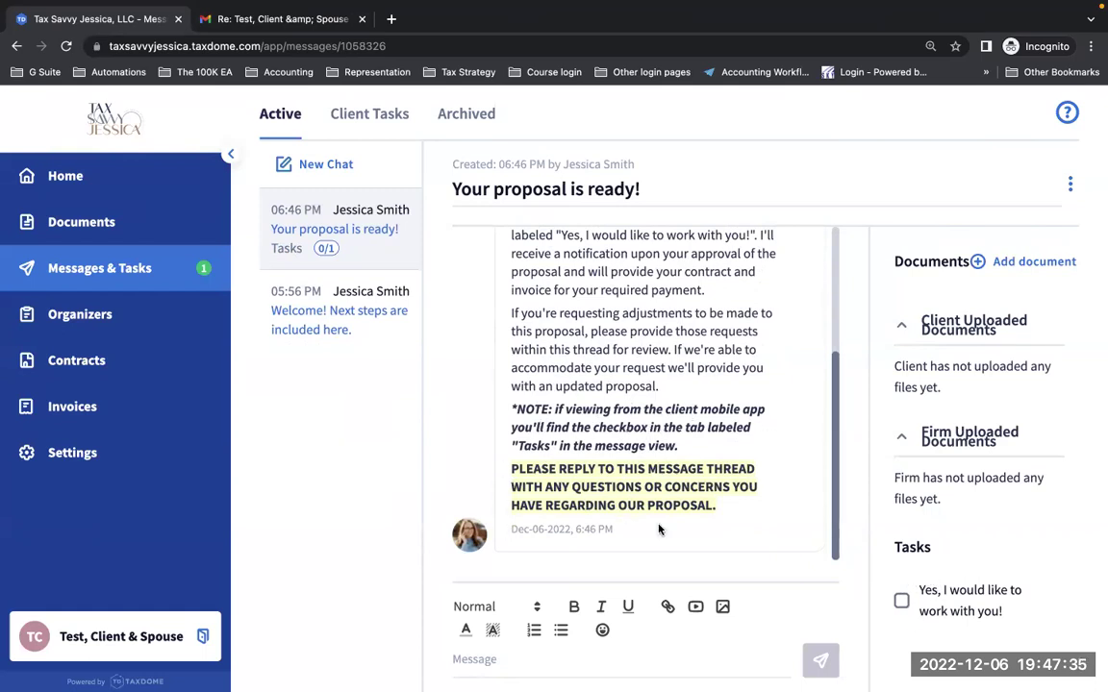
left_click(902, 601)
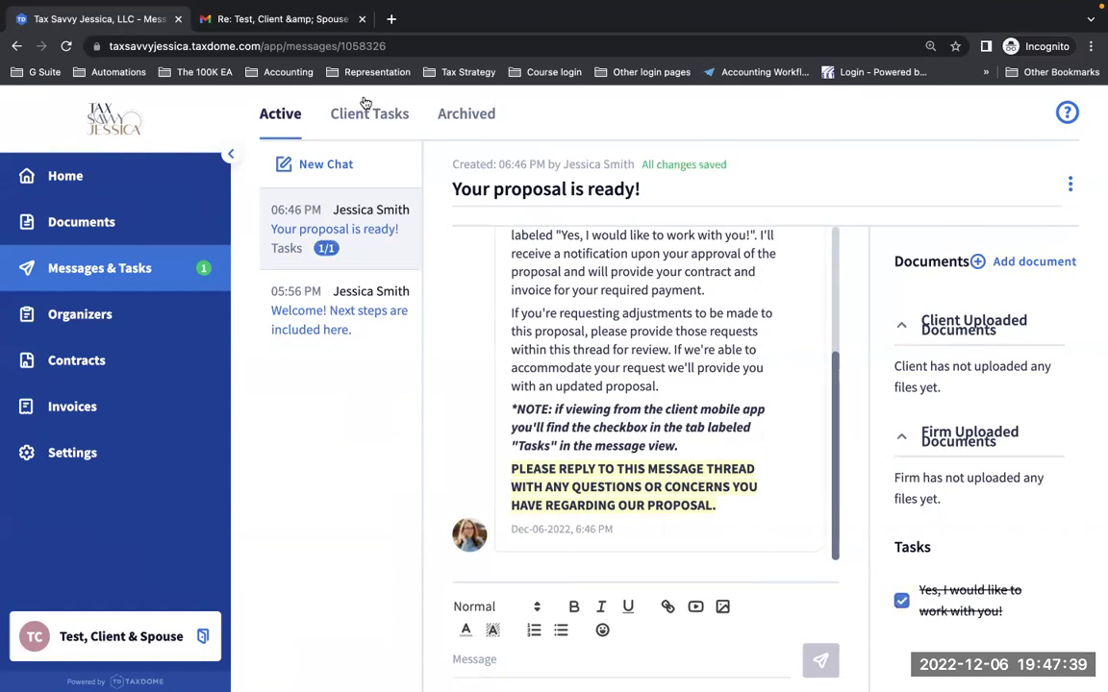
key("ctrl+Left")
key("ctrl+Left")
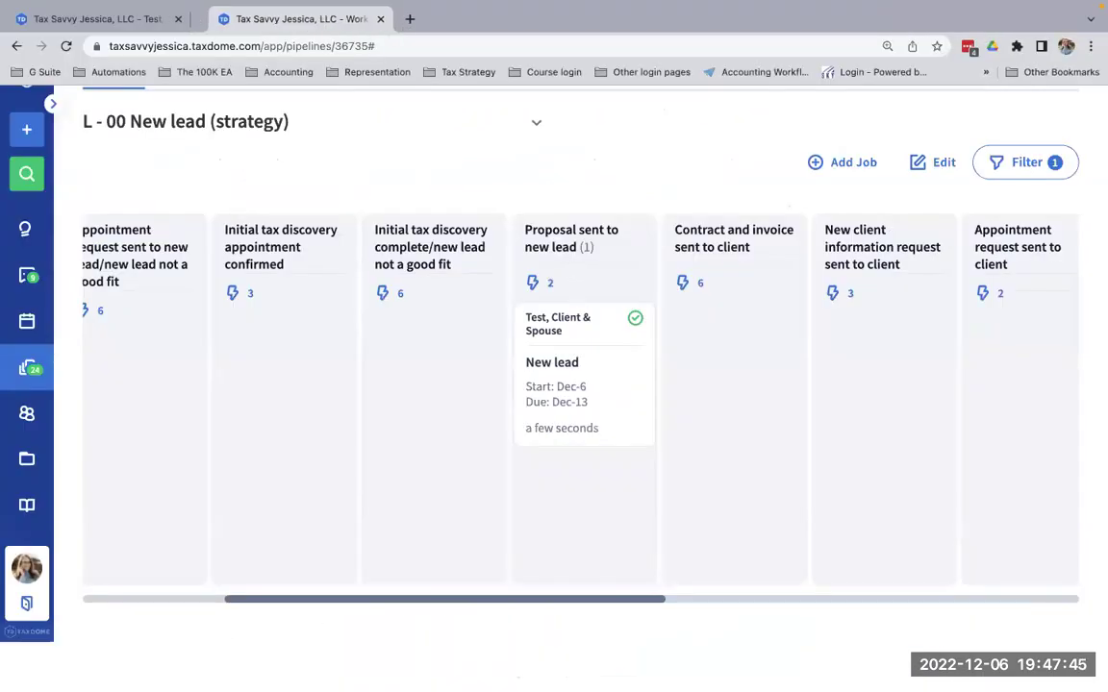
Bring the pipeline board back into the window and scroll to the later stages.
middle_click(302, 20)
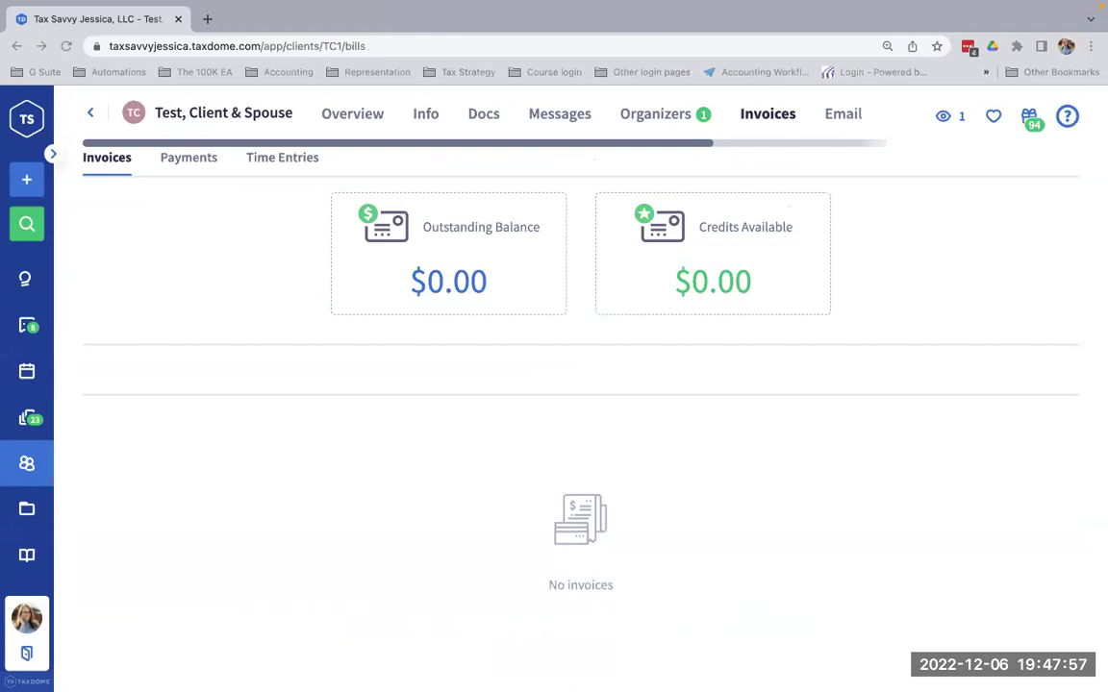
left_click_drag(577, 689, 304, 22)
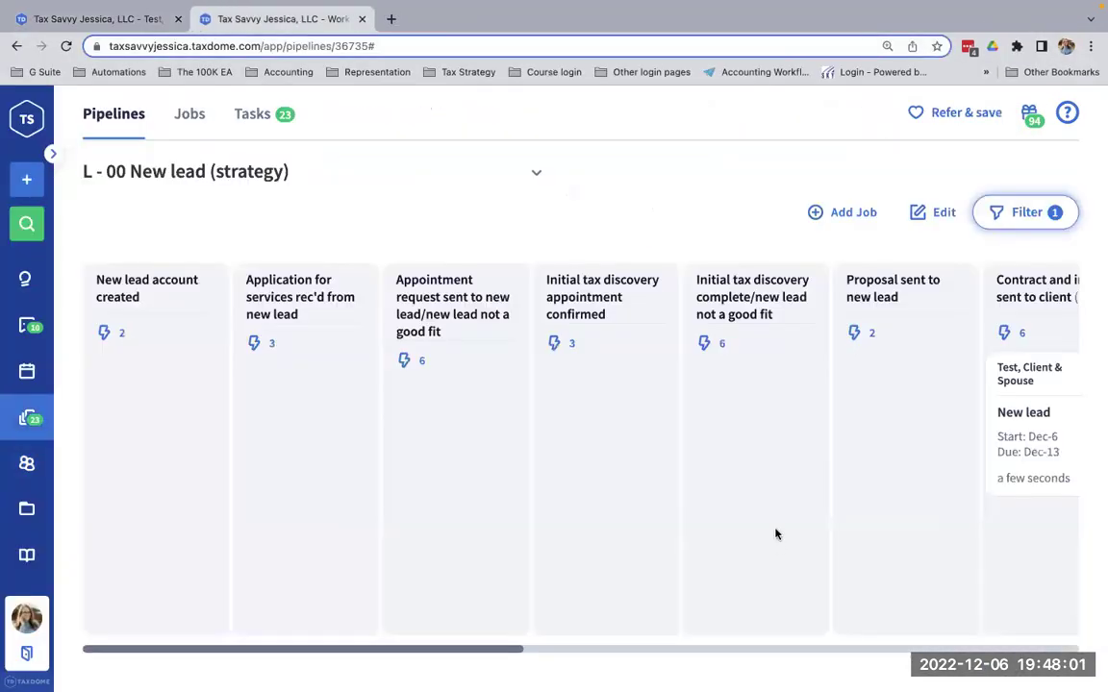
scroll(777, 535, "right", 3)
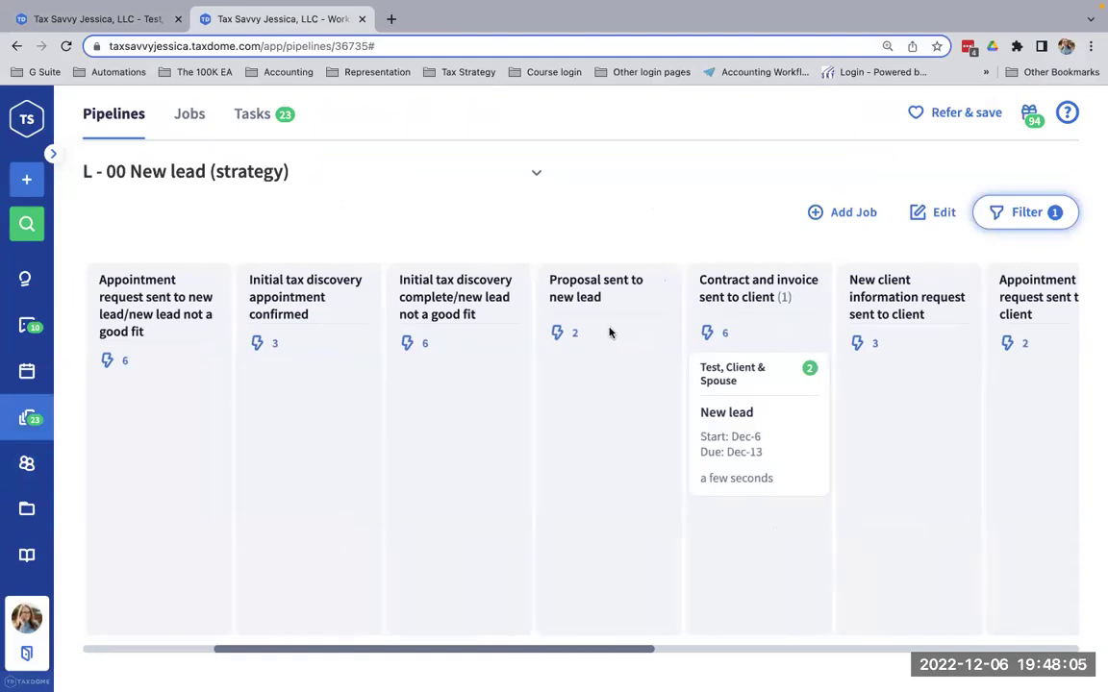
Review the six automations on the Contract and invoice sent to client stage.
left_click(725, 334)
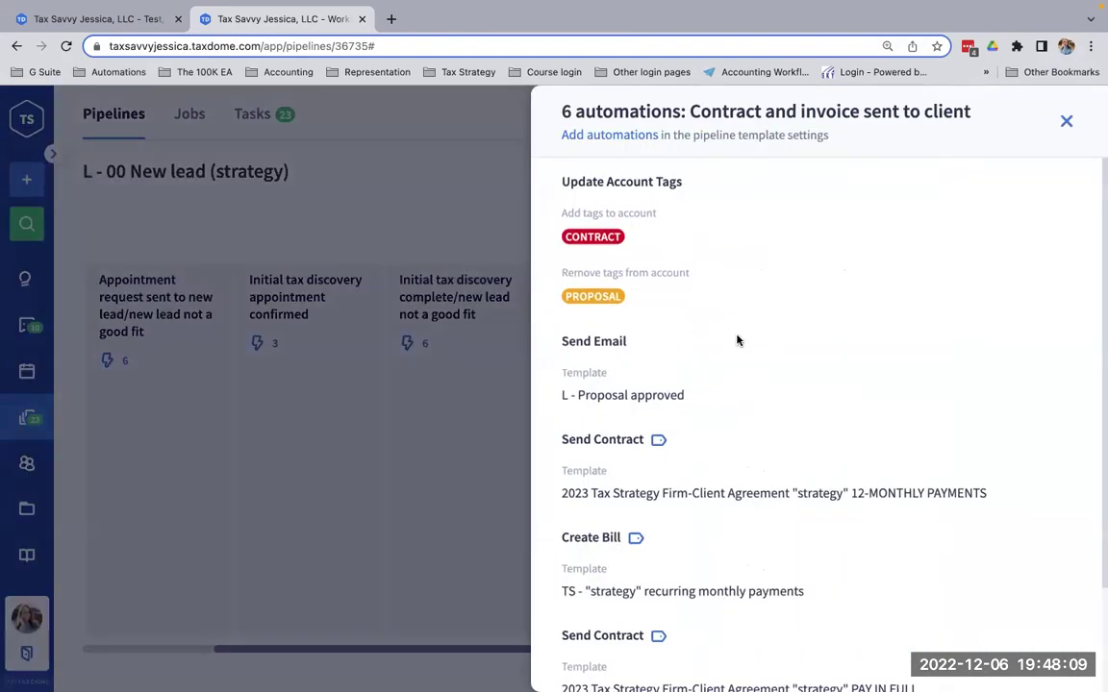
scroll(736, 339, "down", 3)
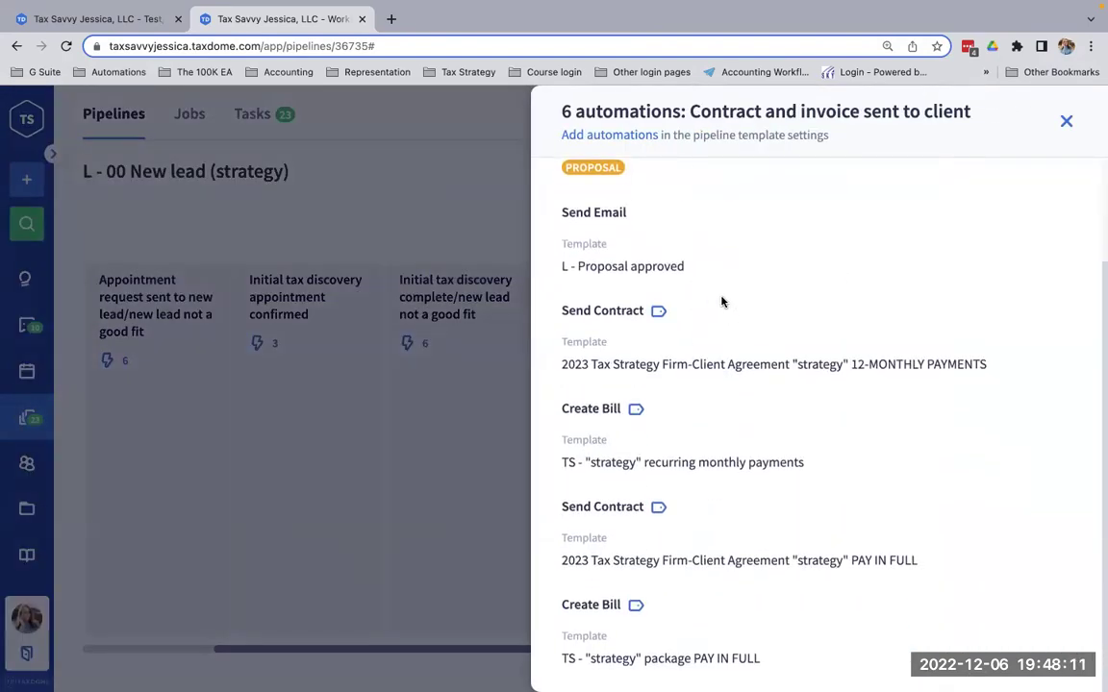
mouse_move(635, 411)
mouse_move(658, 511)
mouse_move(660, 320)
key("ctrl+Left")
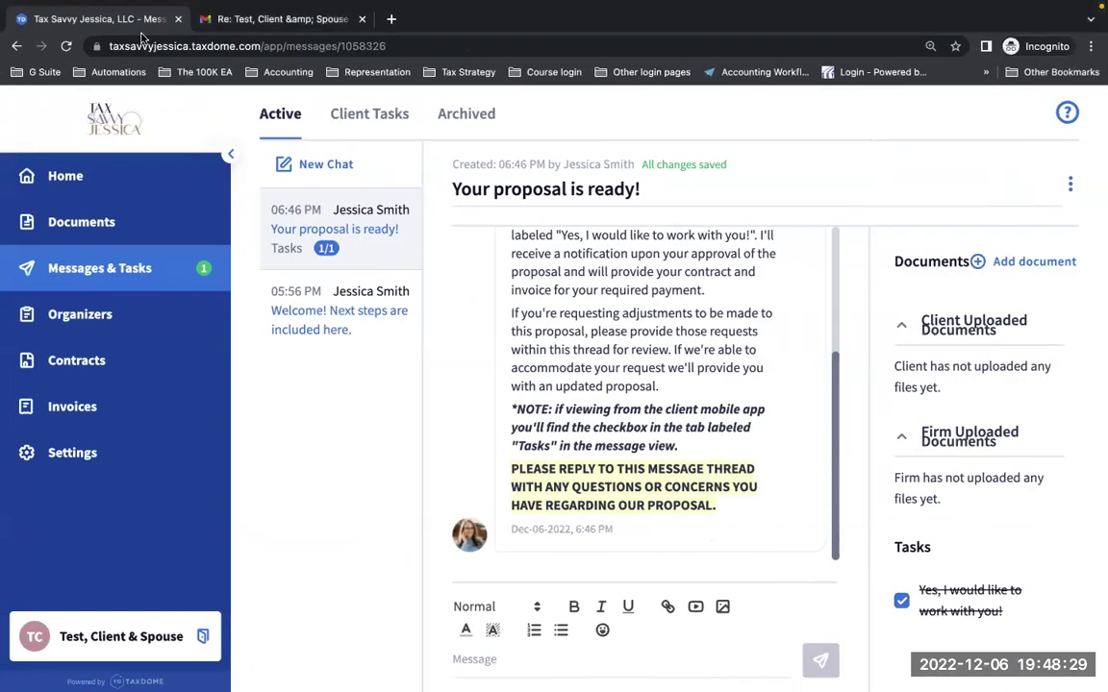
Open the 'Thank you for approving your proposal!' email from the Gmail inbox.
left_click(241, 21)
left_click(269, 170)
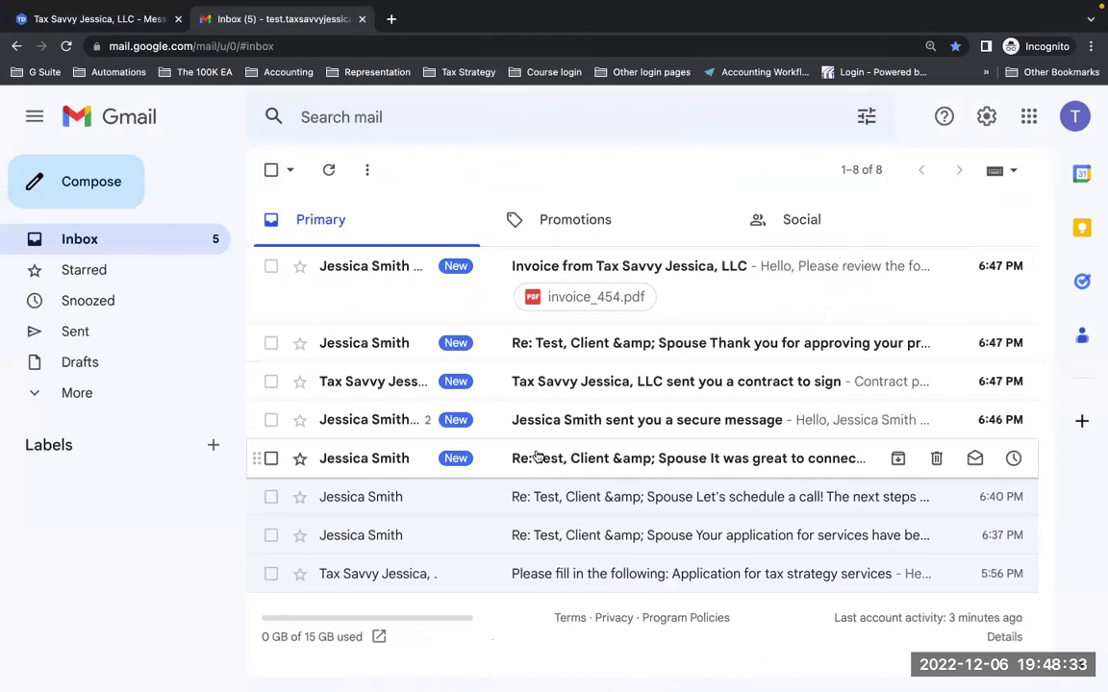
left_click(573, 342)
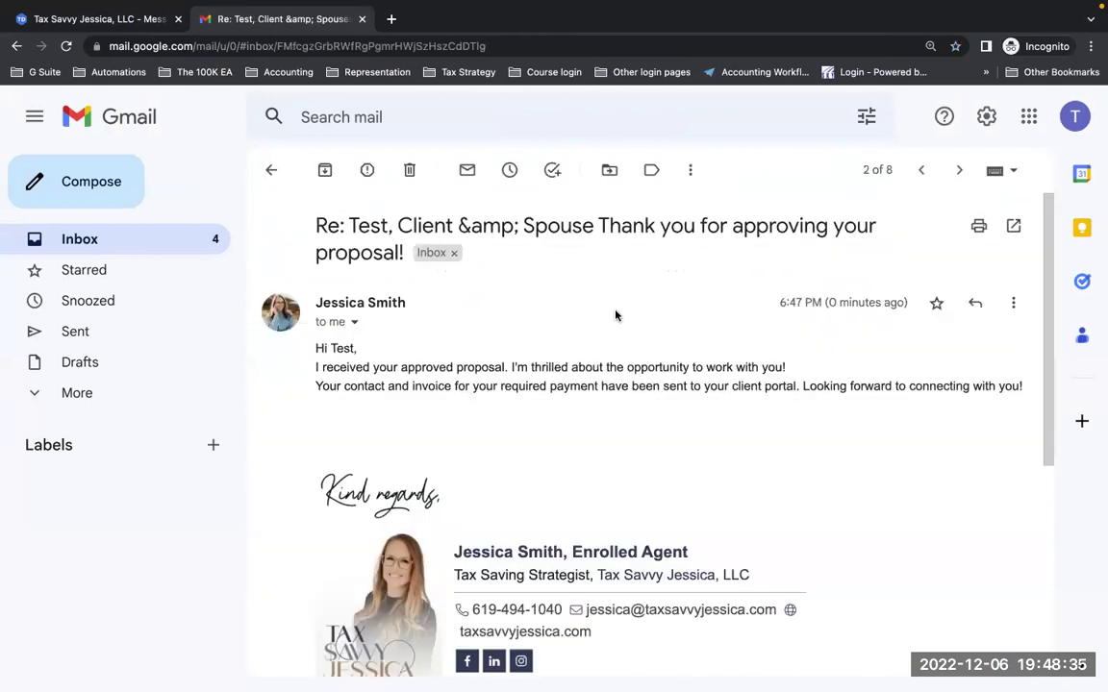
Open the pending 12-MONTHLY PAYMENTS strategy agreement from portal Home and read down to 4. FEES.
left_click(119, 26)
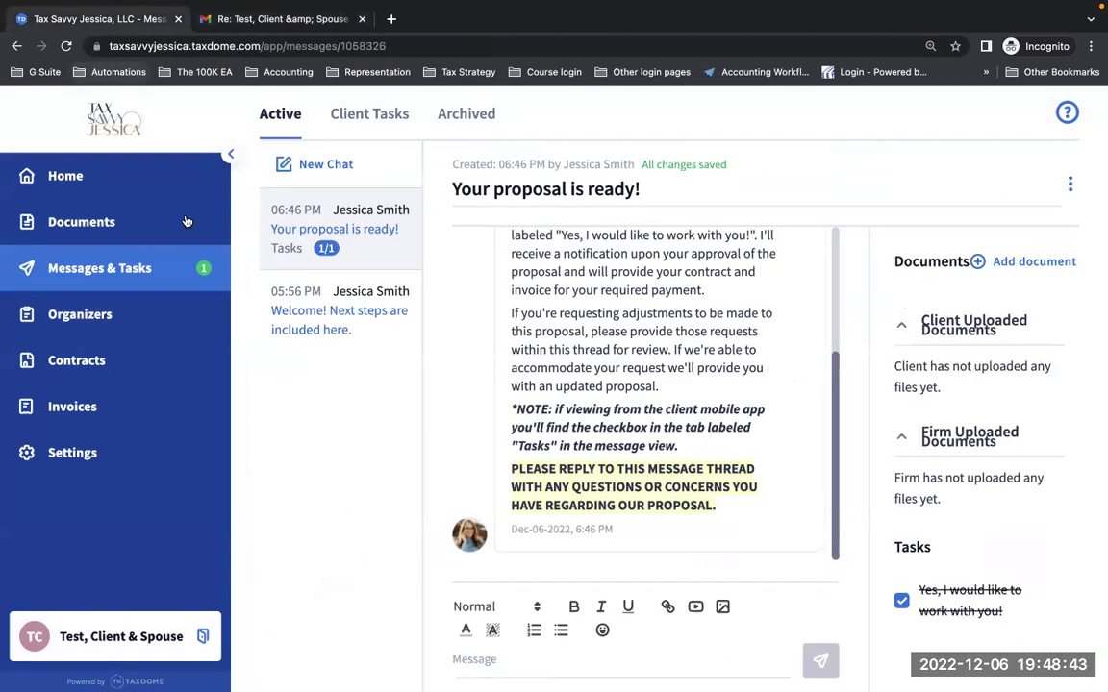
left_click(79, 173)
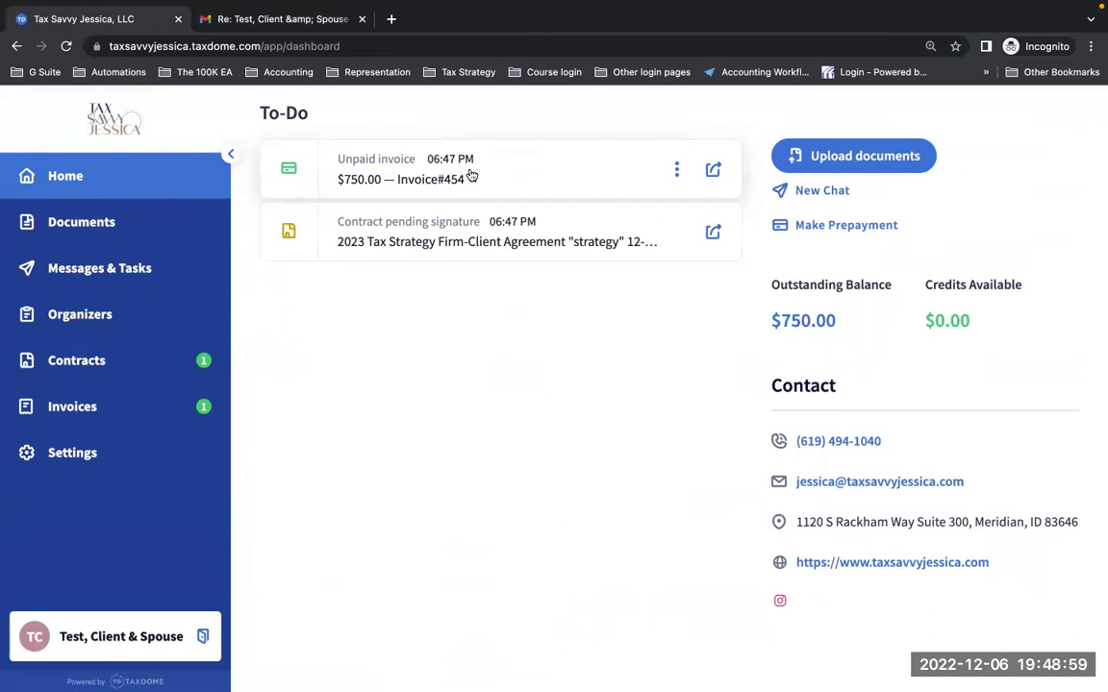
left_click(505, 243)
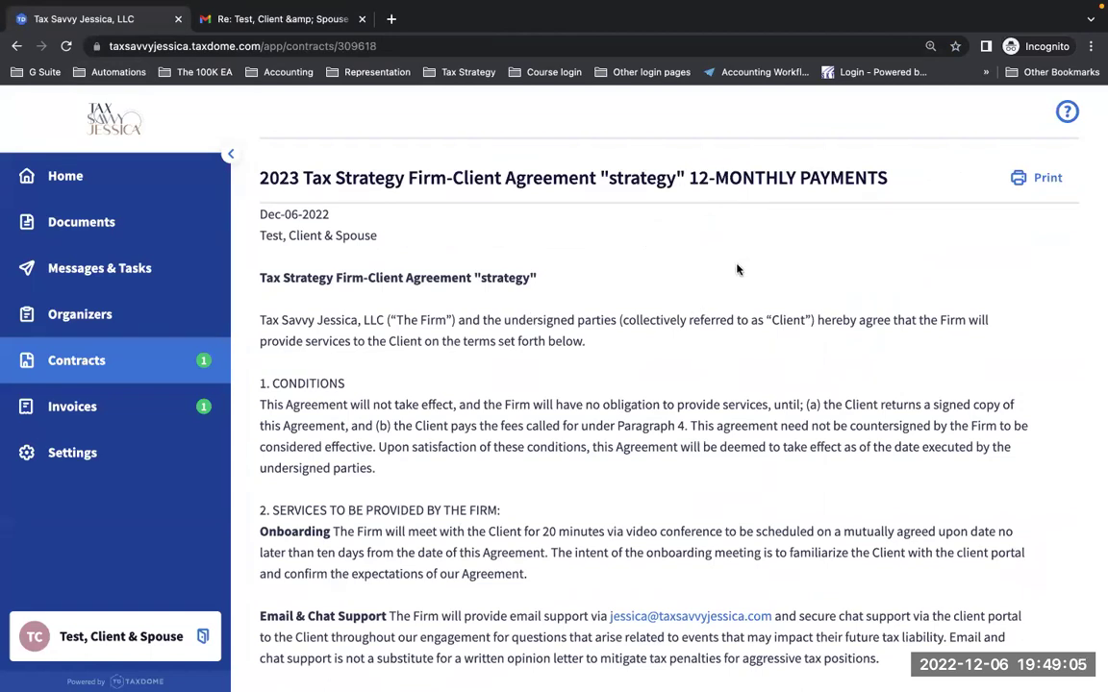
scroll(740, 273, "down", 8)
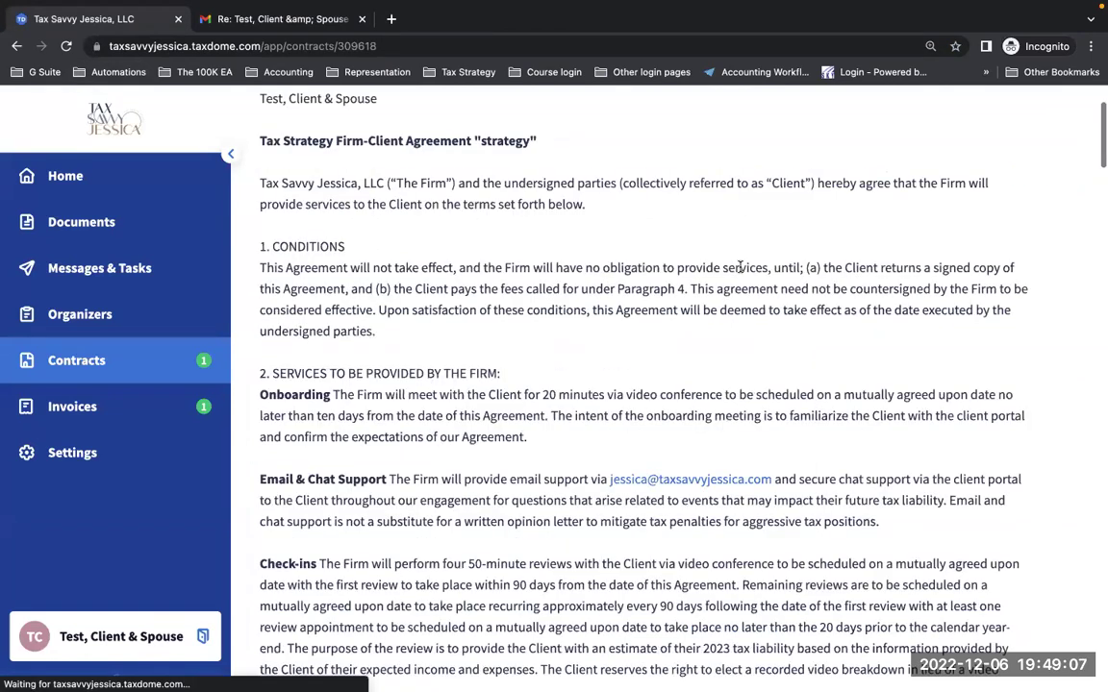
scroll(741, 267, "down", 12)
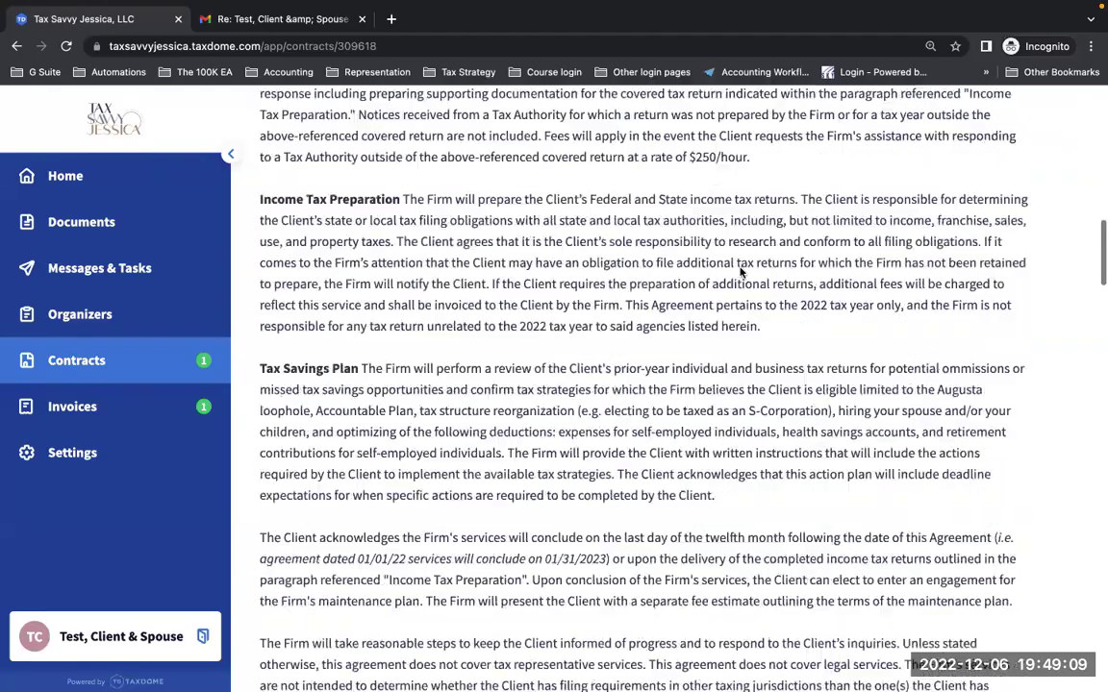
scroll(740, 266, "down", 5)
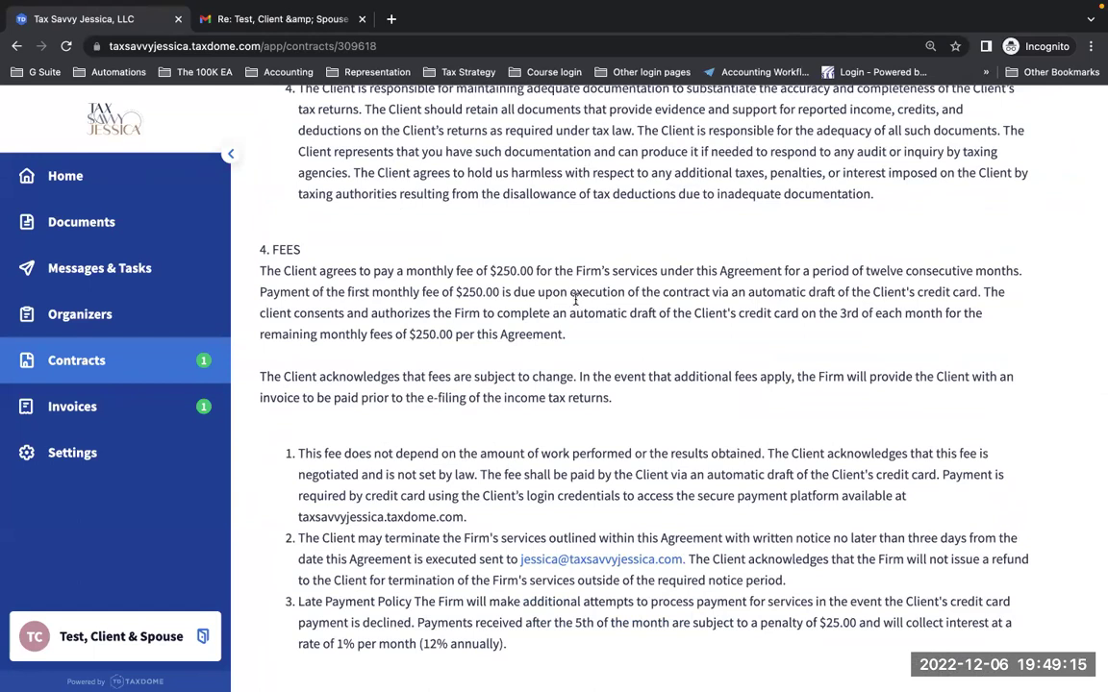
scroll(575, 300, "down", 3)
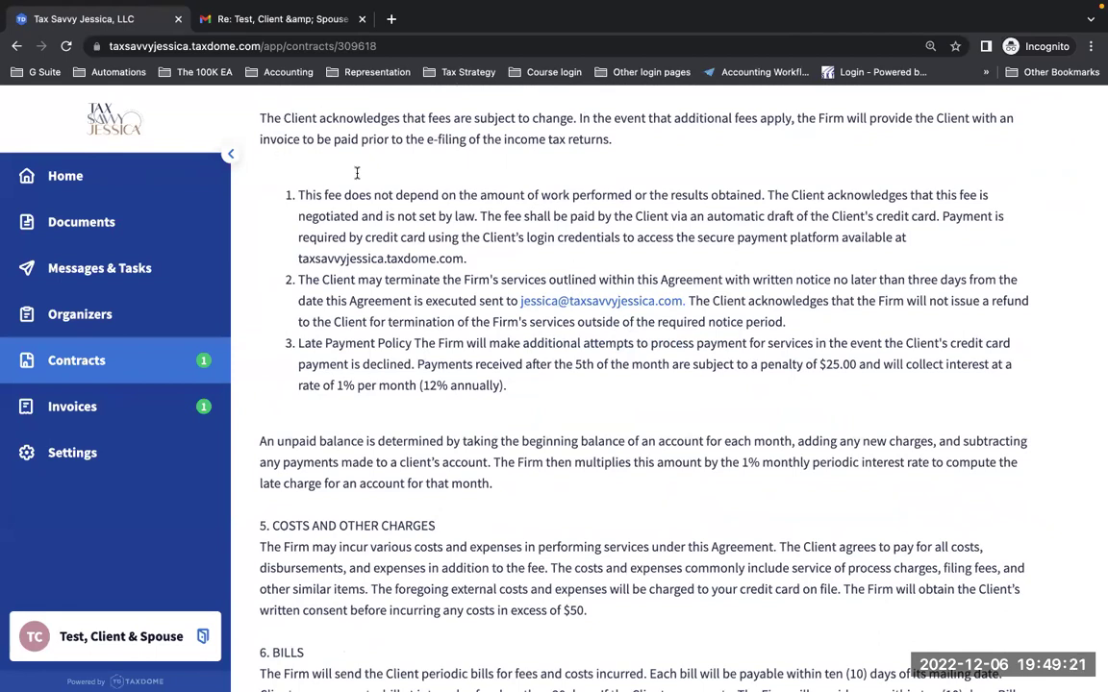
key("ctrl+Right")
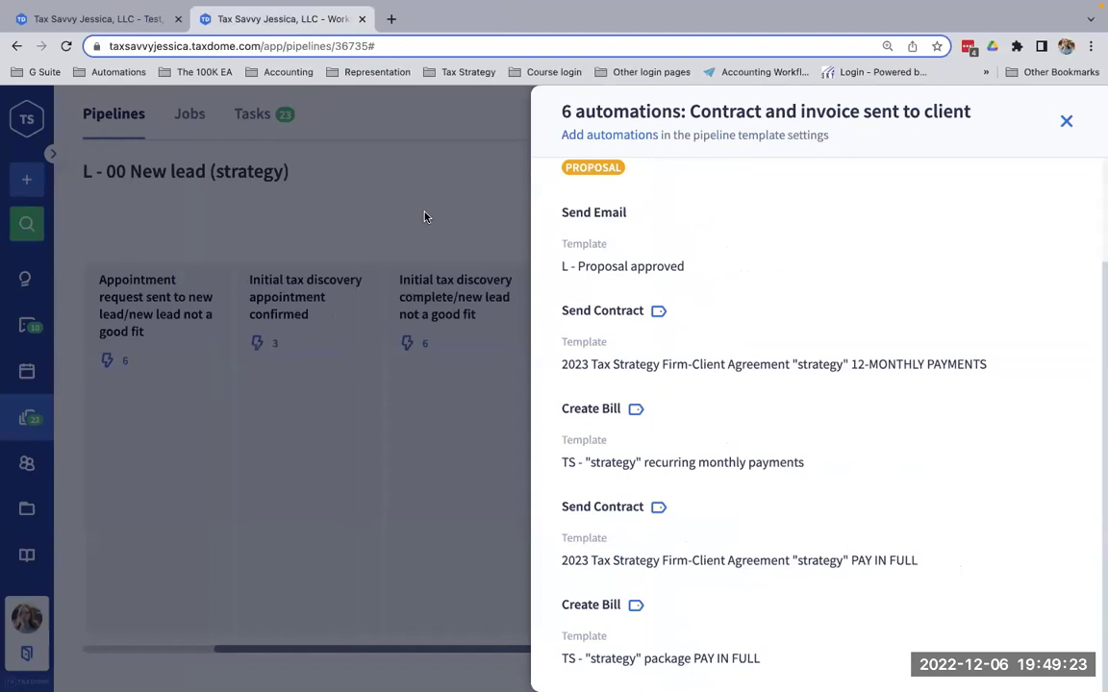
Delete the unpaid $750.00 strategy package invoice from the test client's New lead job.
left_click(1069, 135)
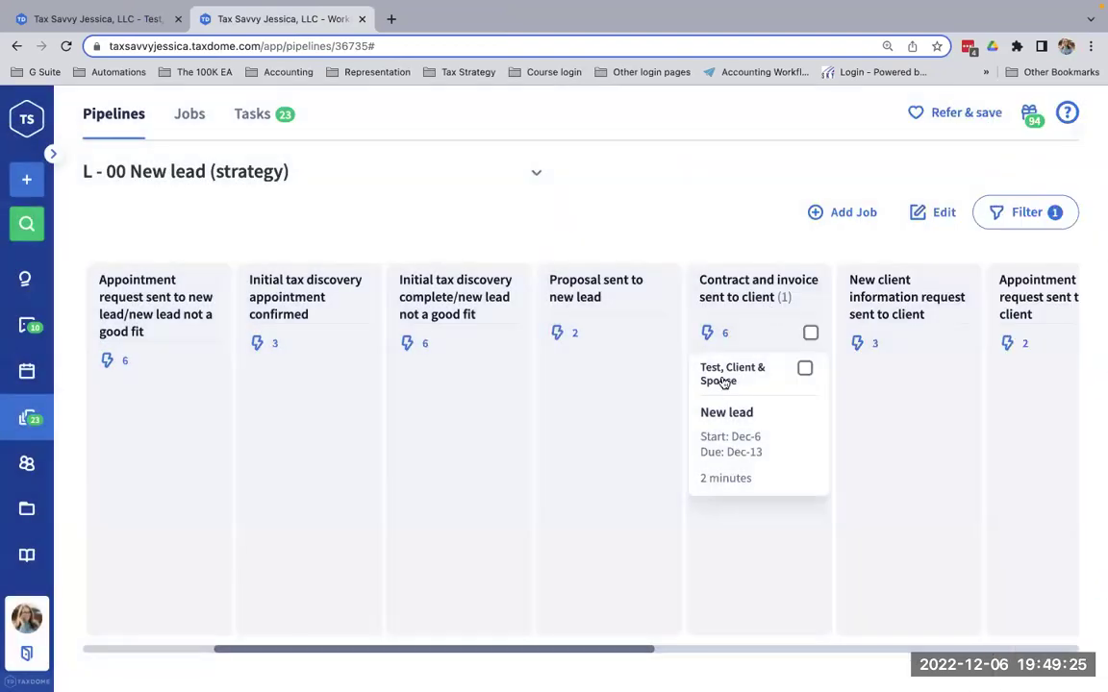
left_click(796, 378)
scroll(872, 488, "down", 3)
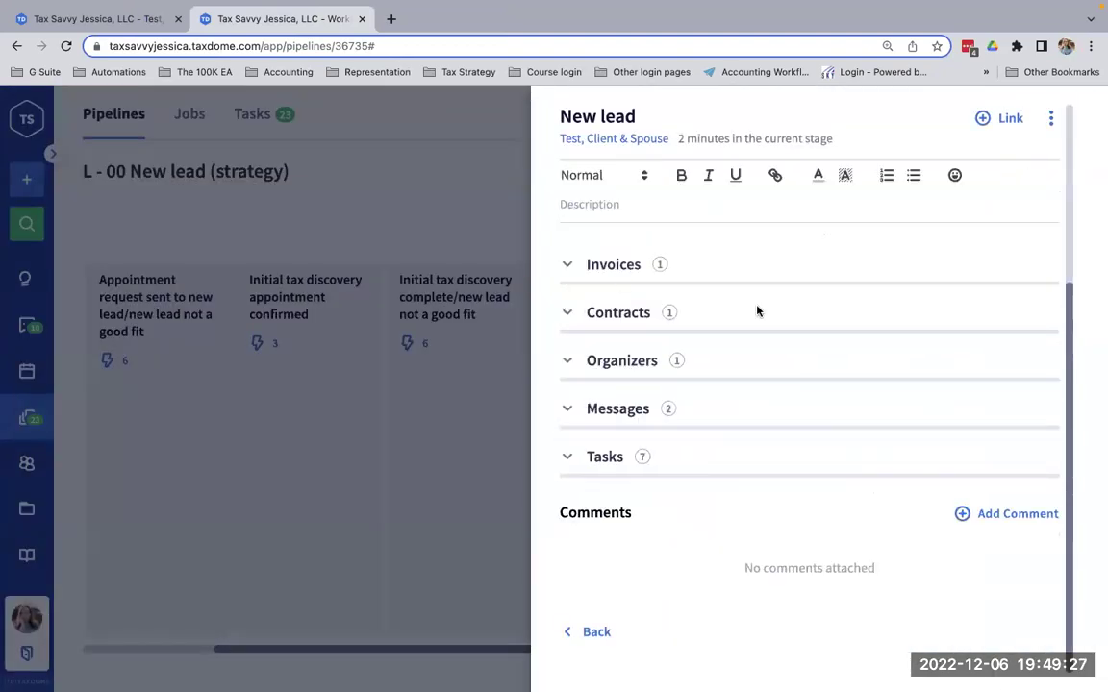
left_click(680, 269)
left_click(1052, 345)
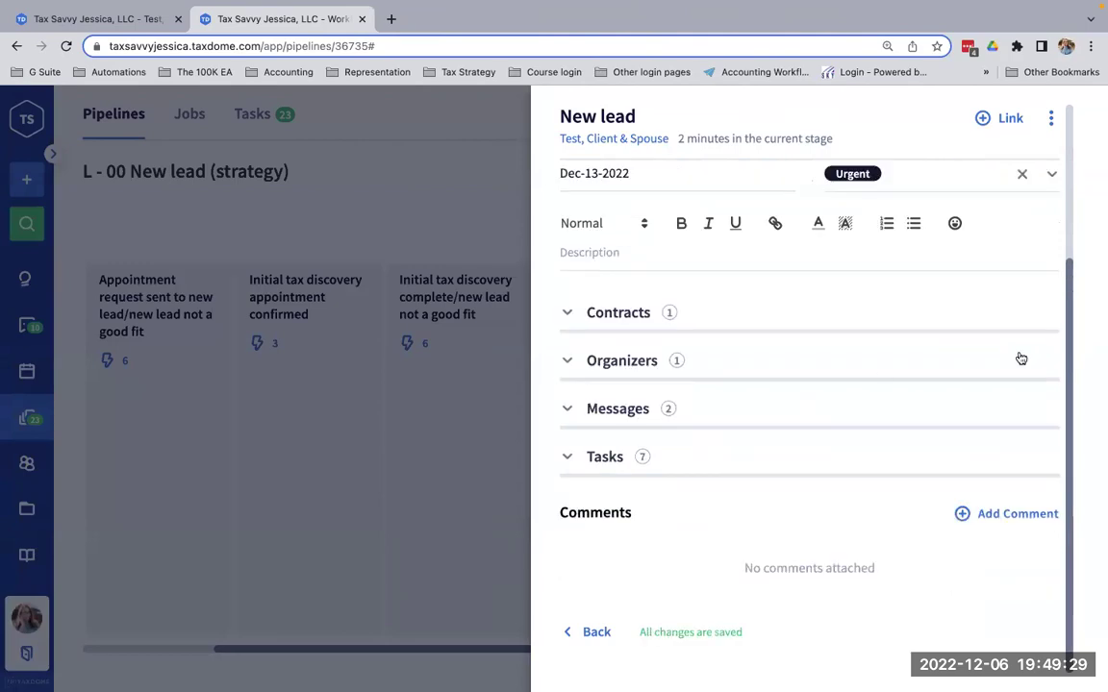
key("ctrl+Right")
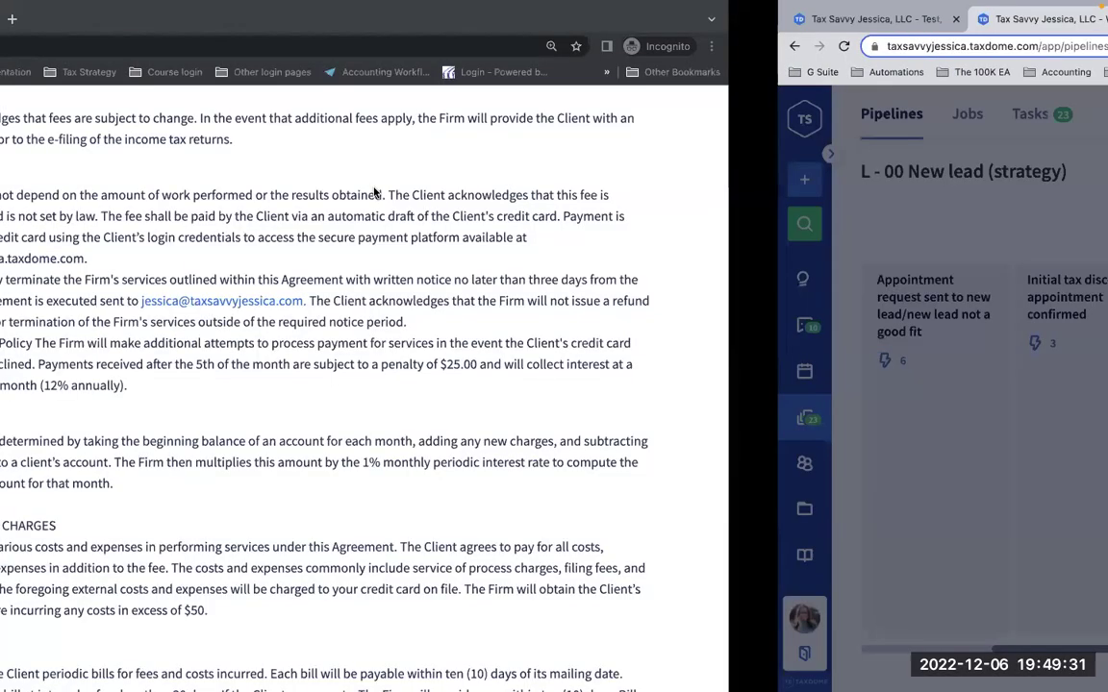
Enter the client's full name as the contract signature and confirm it.
scroll(487, 472, "down", 10)
scroll(487, 482, "down", 15)
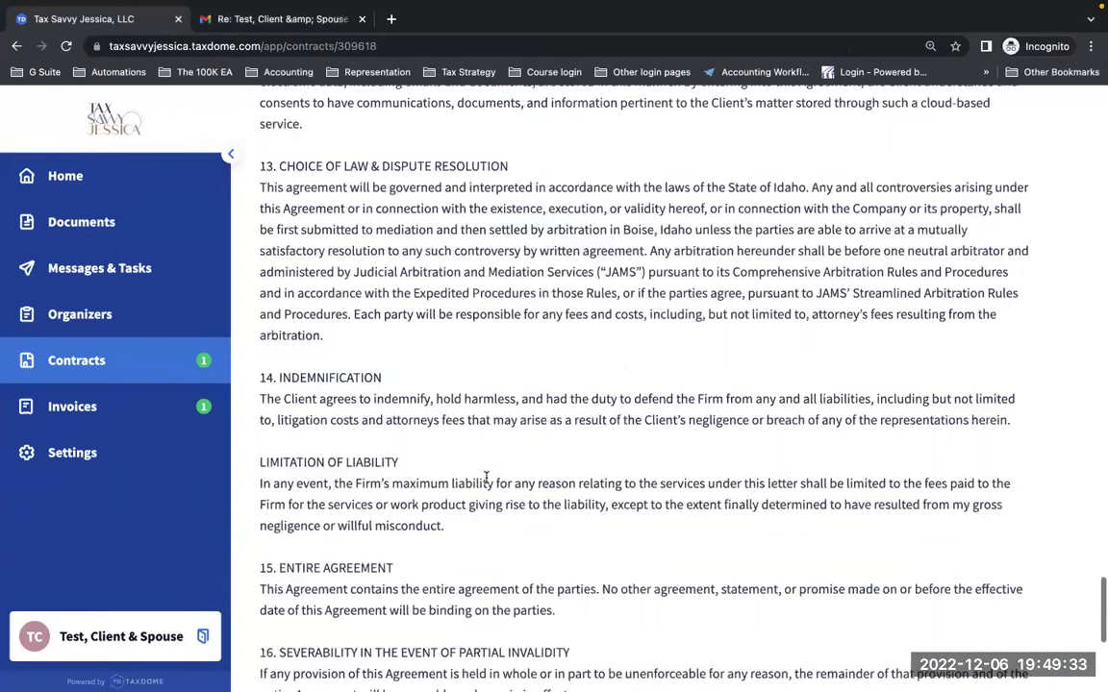
left_click(419, 573)
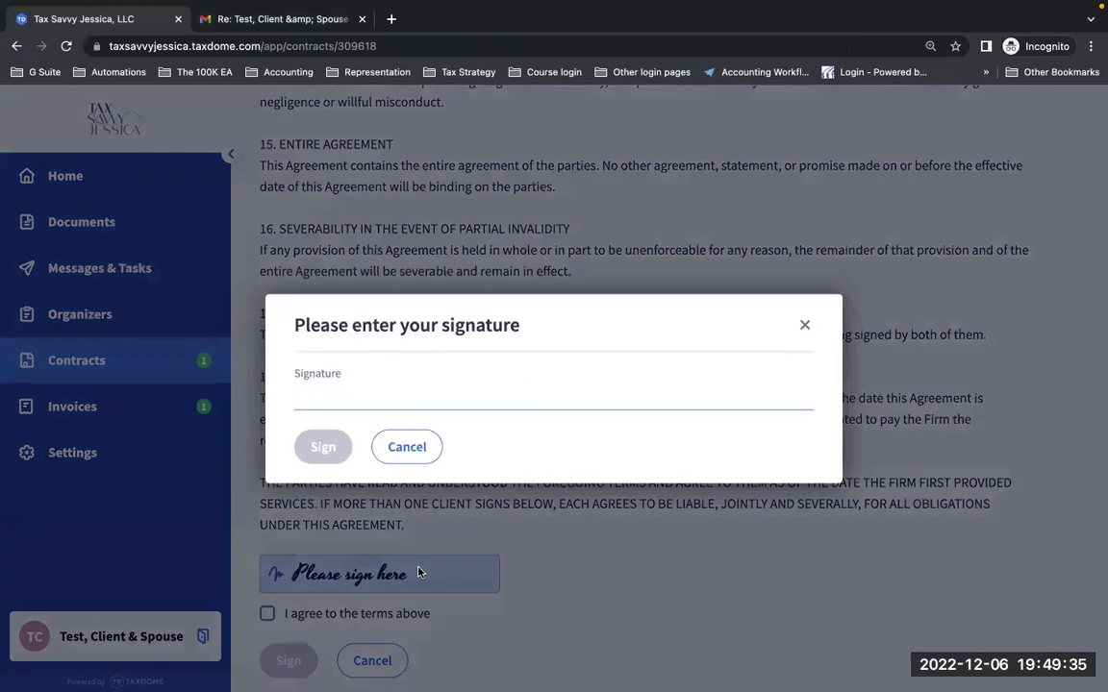
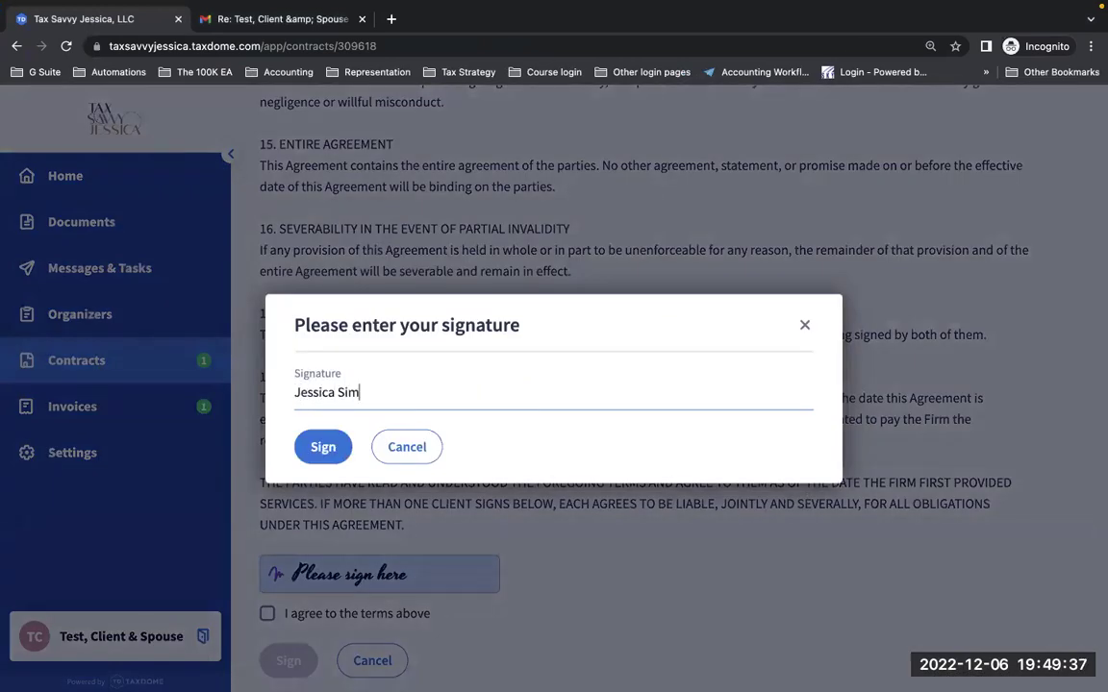
left_click(317, 447)
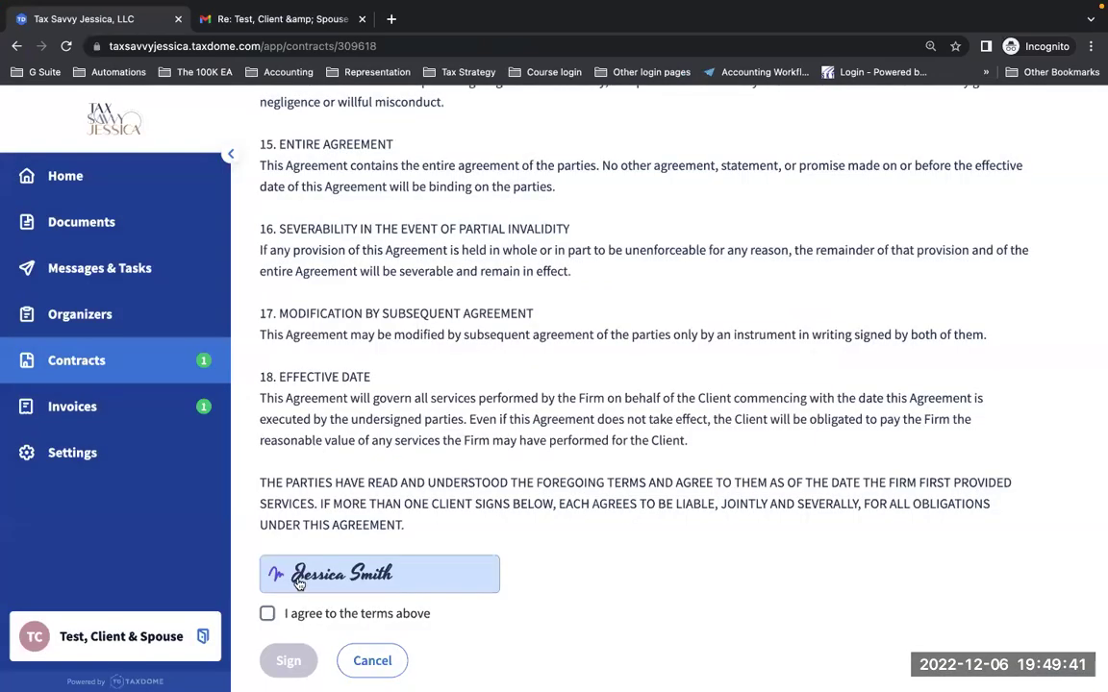
Agree to the terms above, submit the signed contract, and return to portal Home.
left_click(268, 614)
left_click(289, 661)
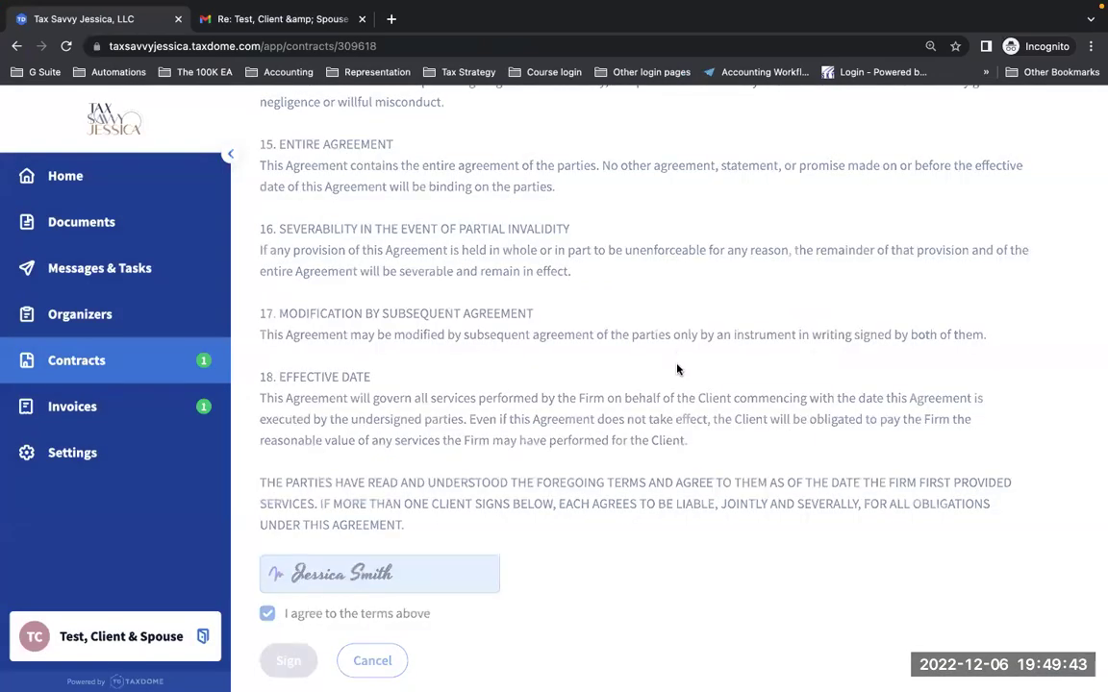
left_click(54, 178)
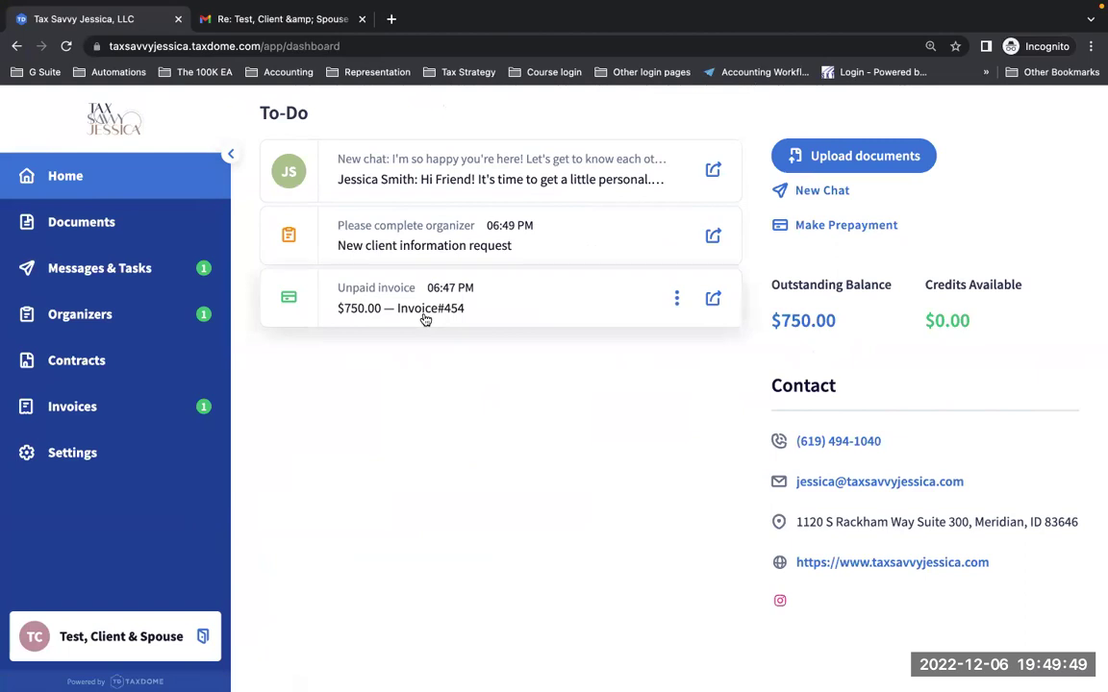
key("ctrl+Right")
left_click(398, 222)
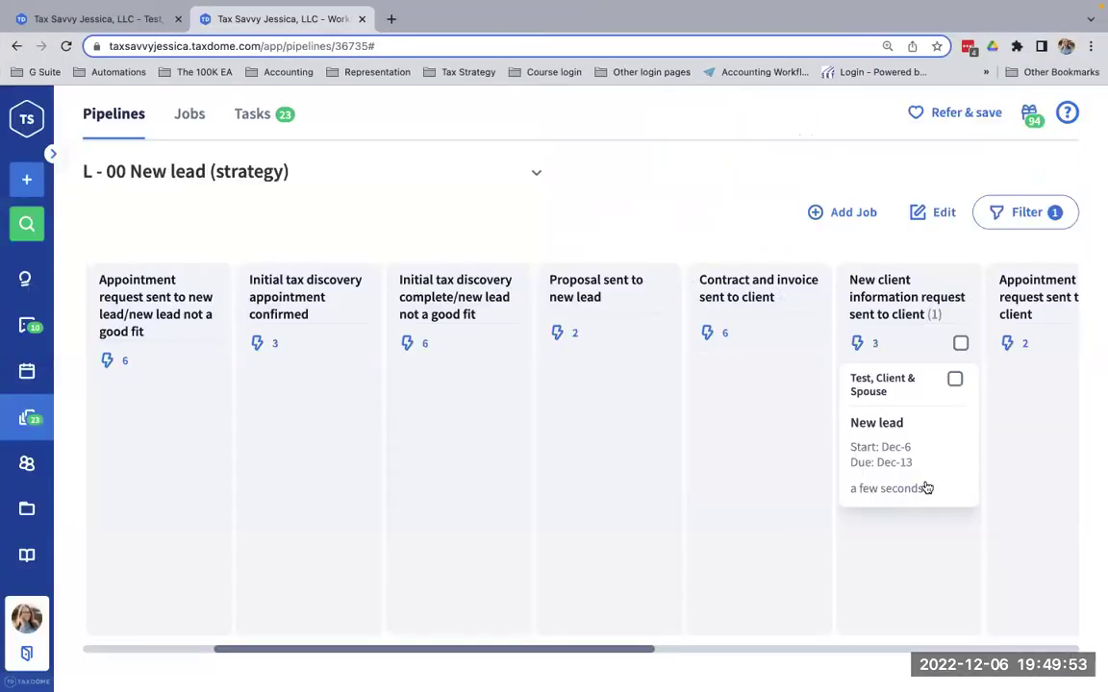
scroll(926, 488, "right", 5)
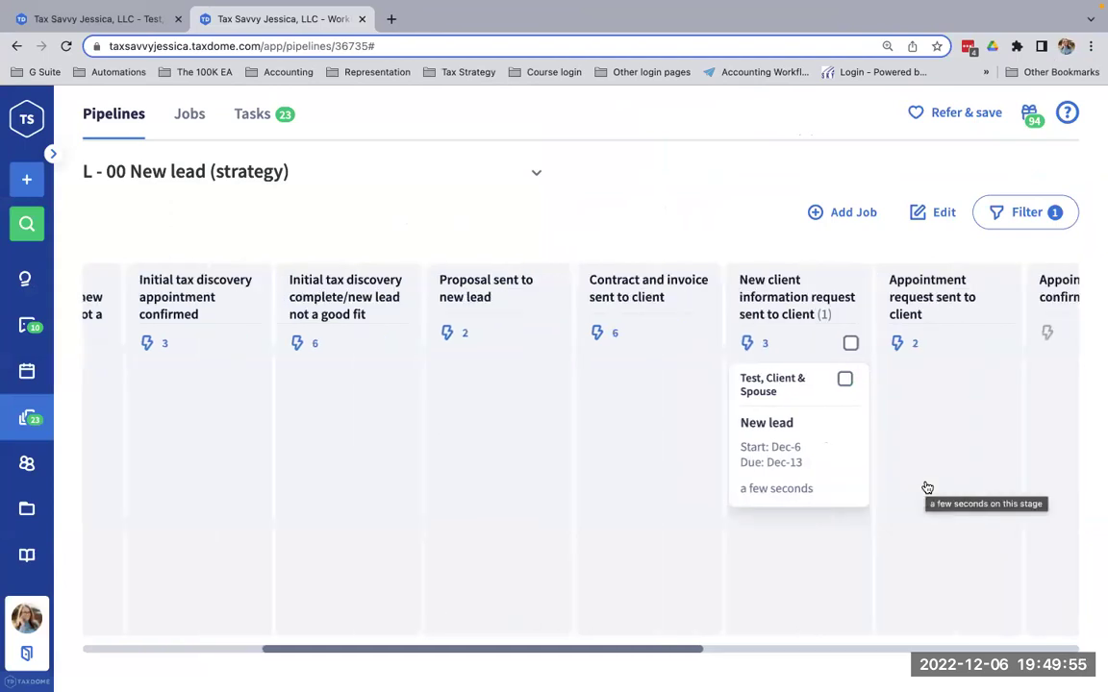
scroll(926, 487, "right", 2)
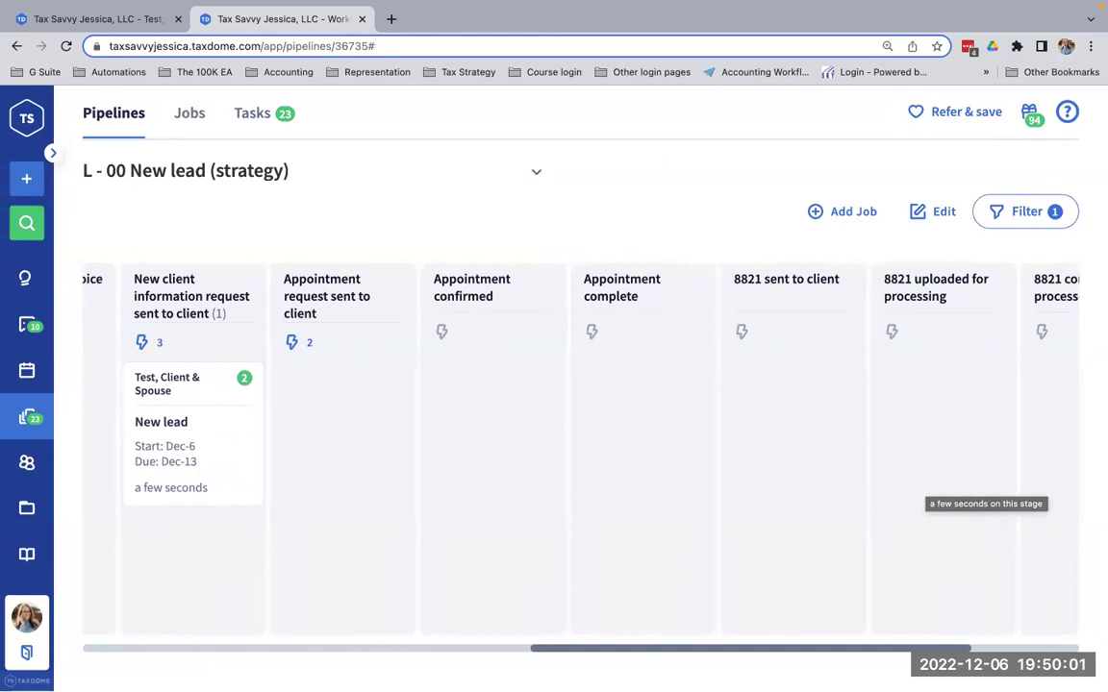
mouse_move(184, 389)
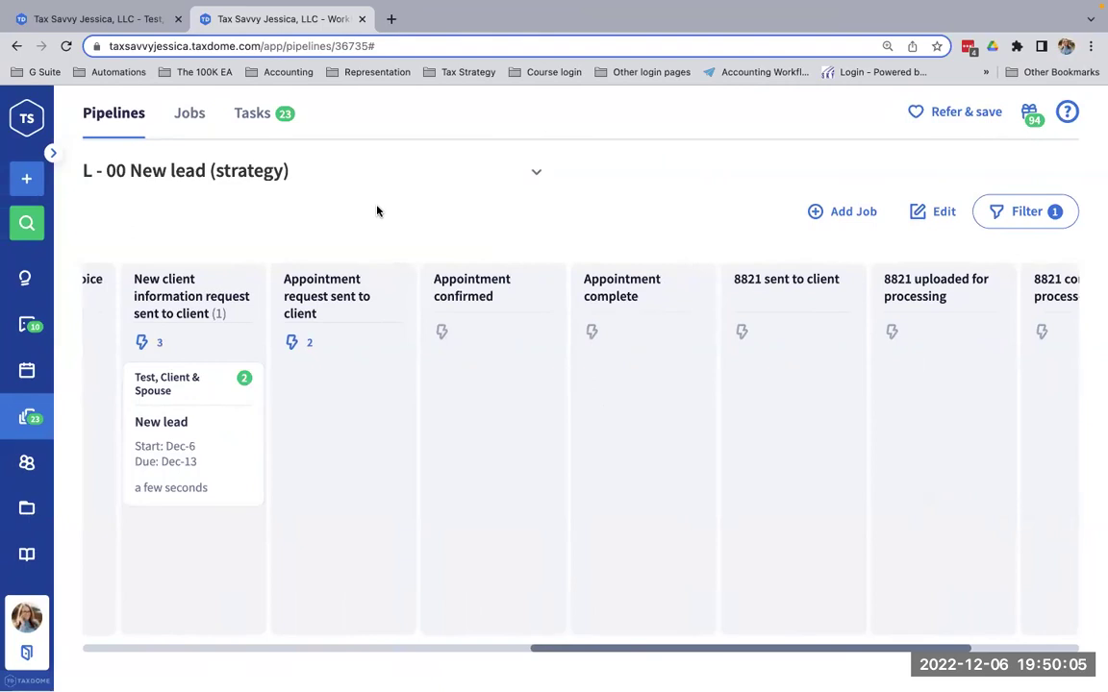
key("super+grave")
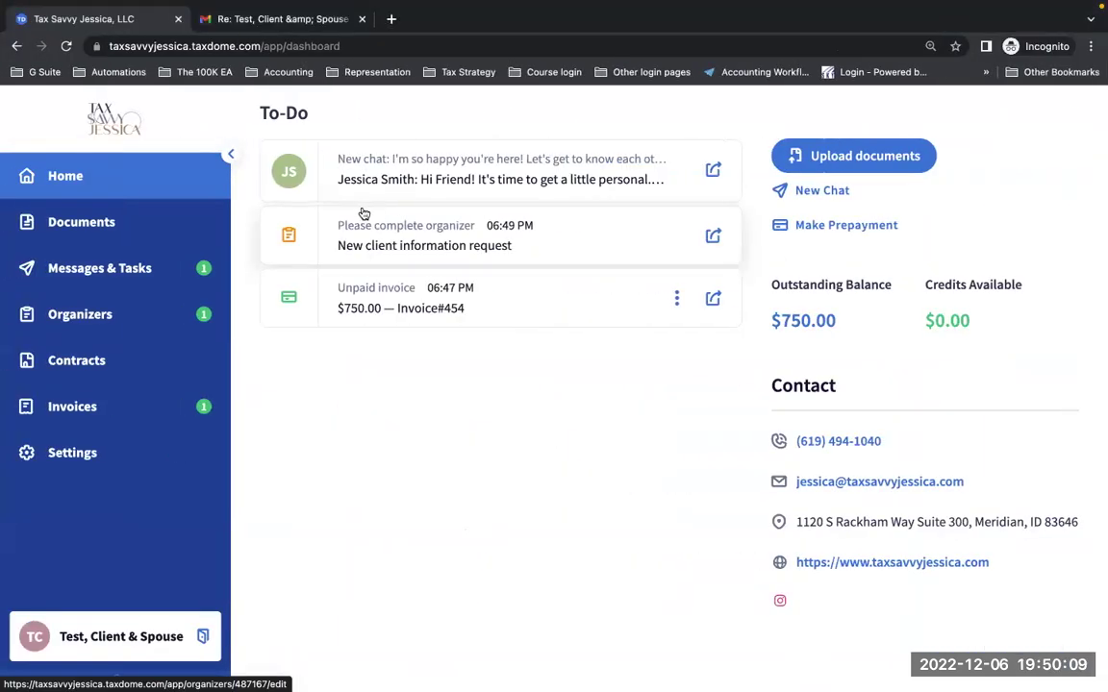
Read the 'Let's get to know each other' welcome chat, then go back to portal Home.
left_click(442, 178)
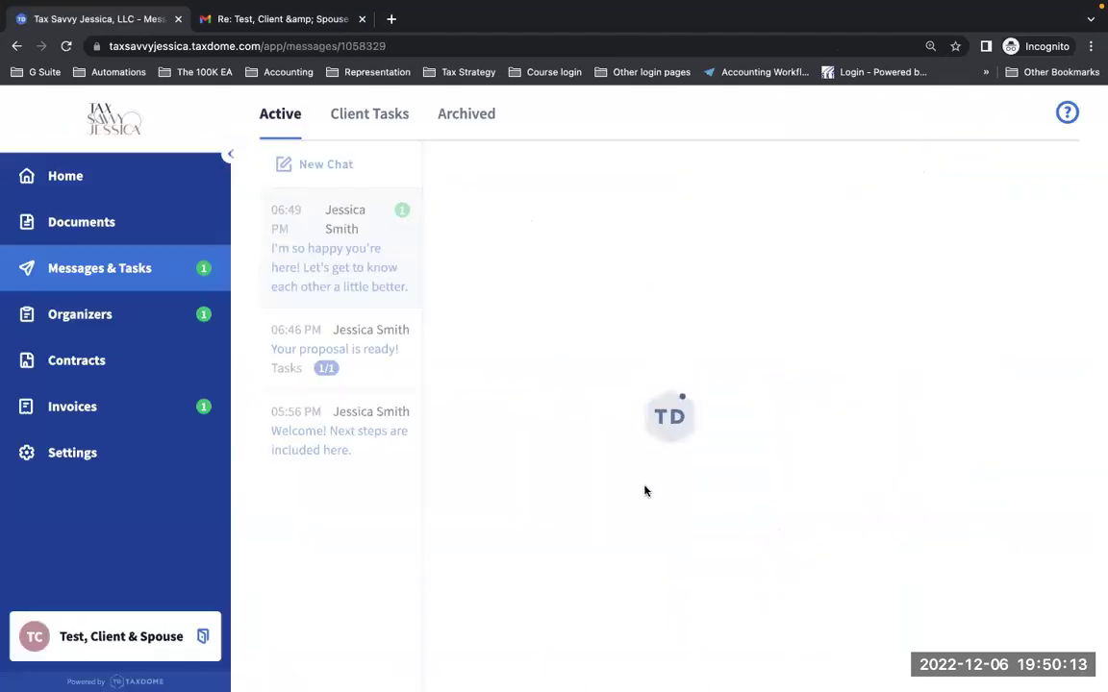
scroll(659, 423, "up", 3)
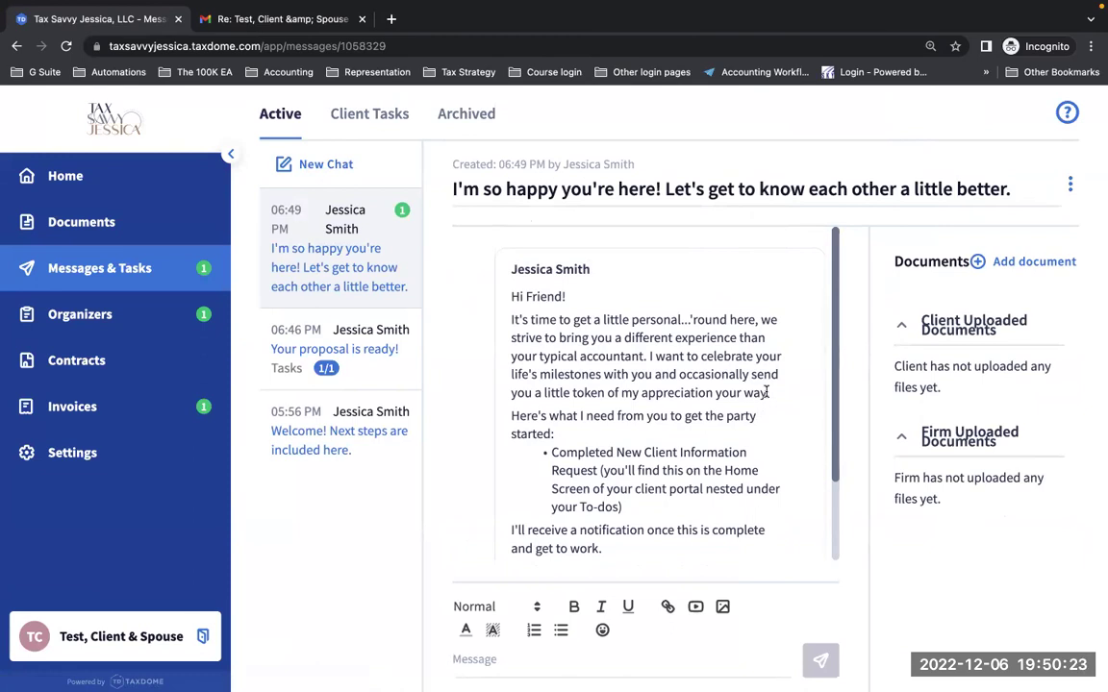
scroll(766, 391, "down", 1)
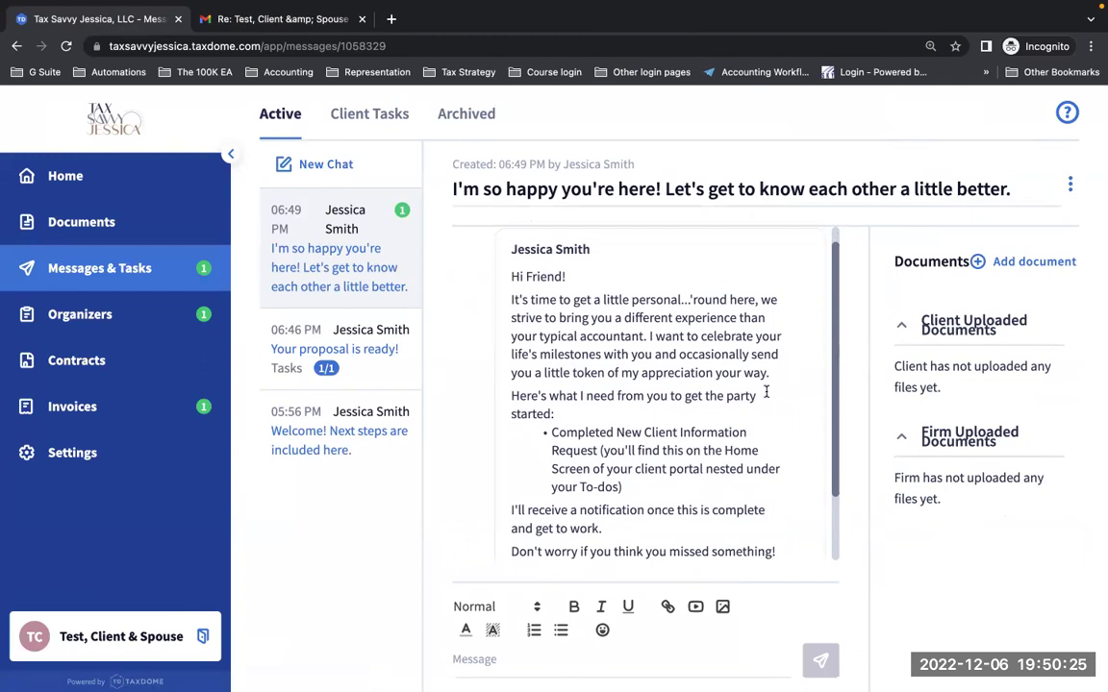
scroll(767, 391, "down", 4)
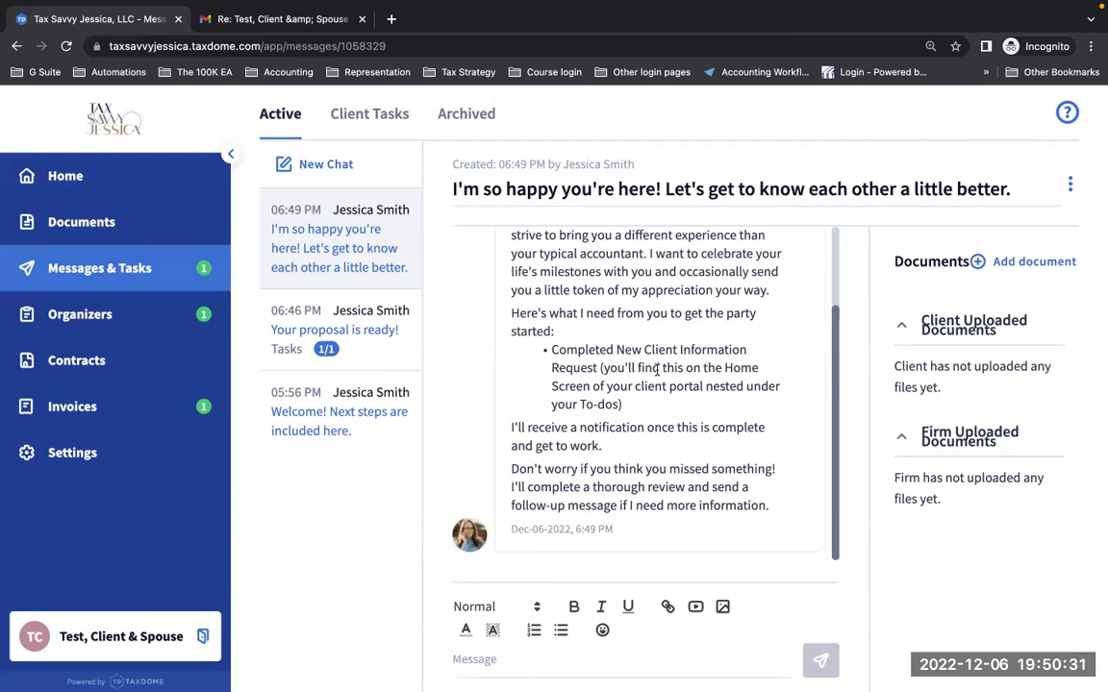
key("ctrl+Right")
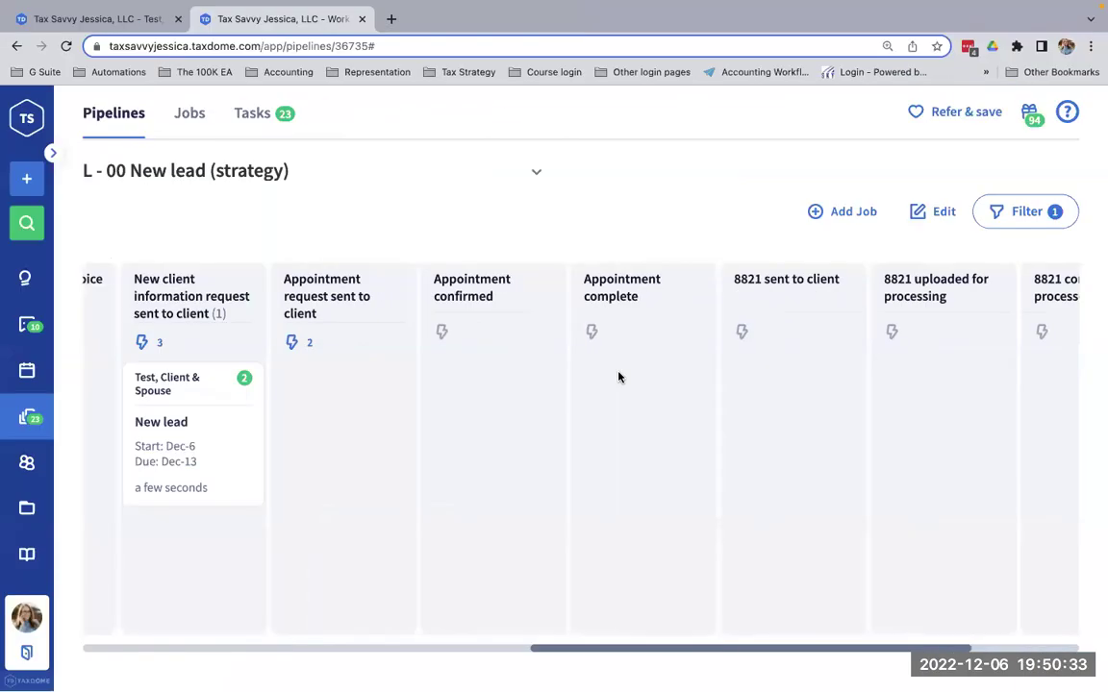
key("ctrl+Left")
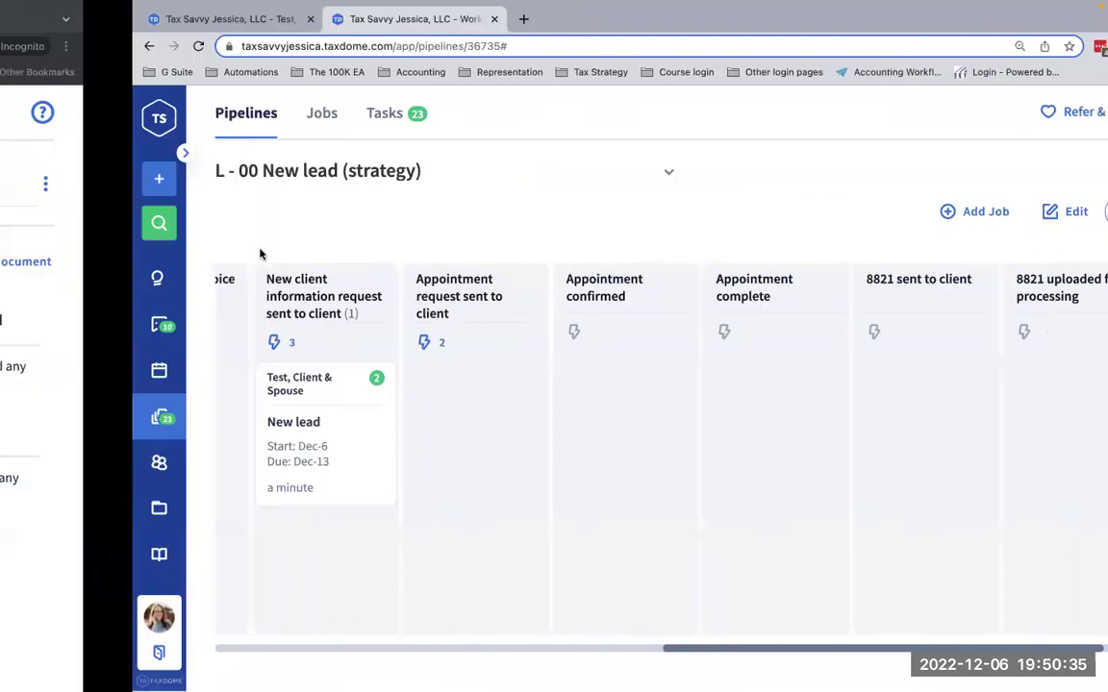
left_click(107, 188)
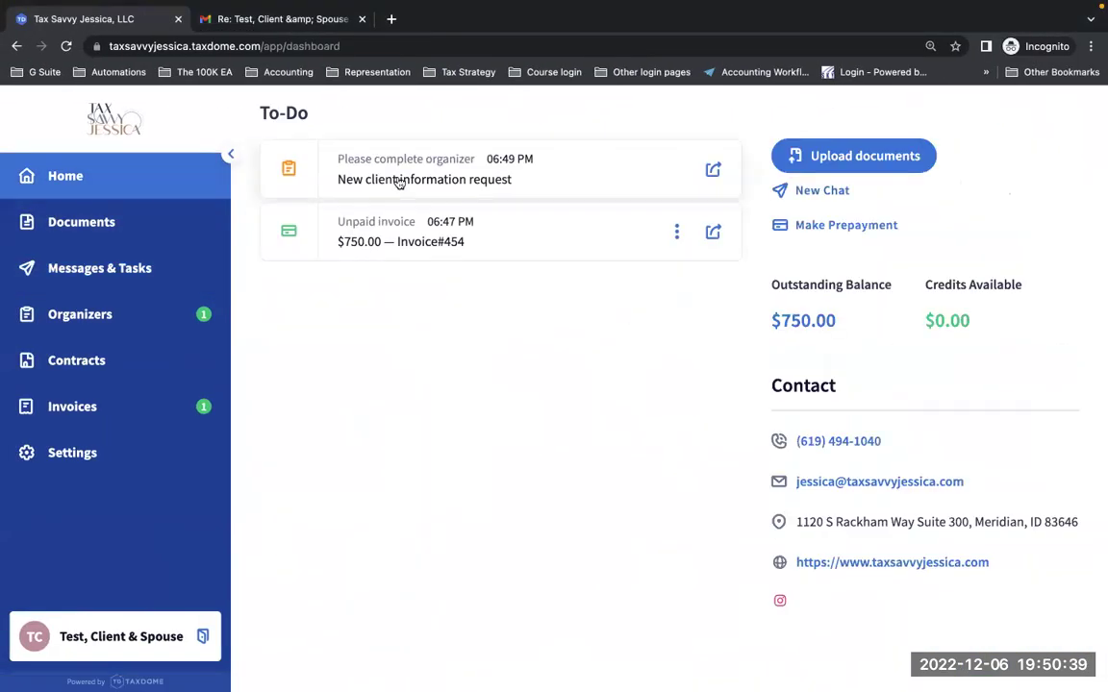
Open the New client information request organizer and expand its Contact information section.
left_click(411, 198)
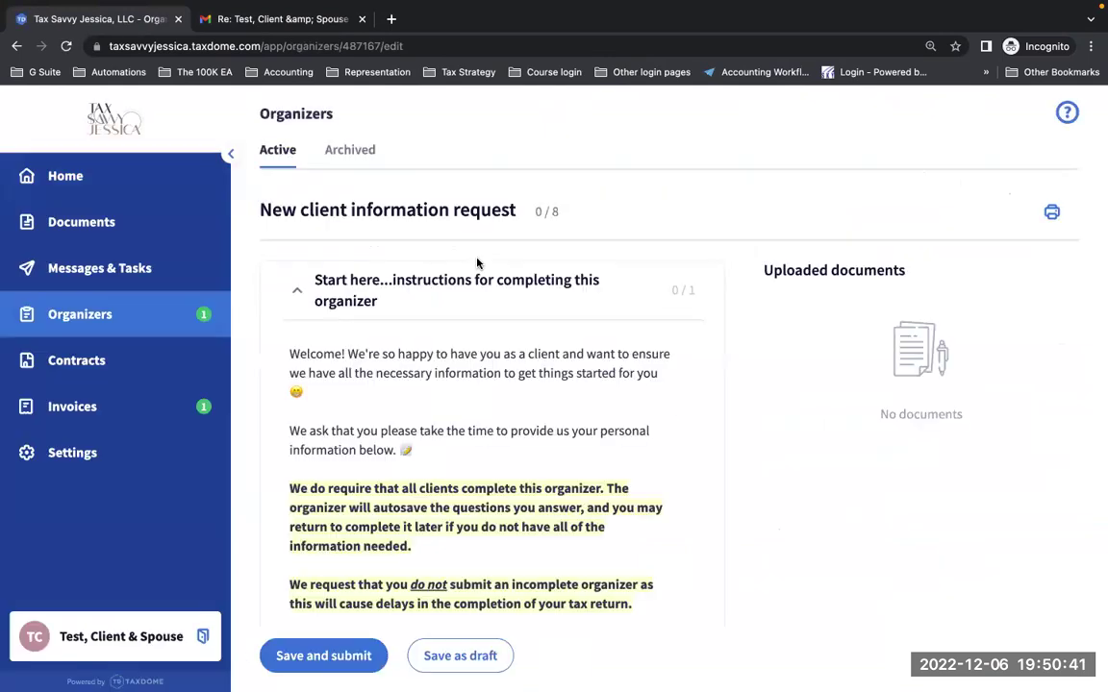
left_click(229, 154)
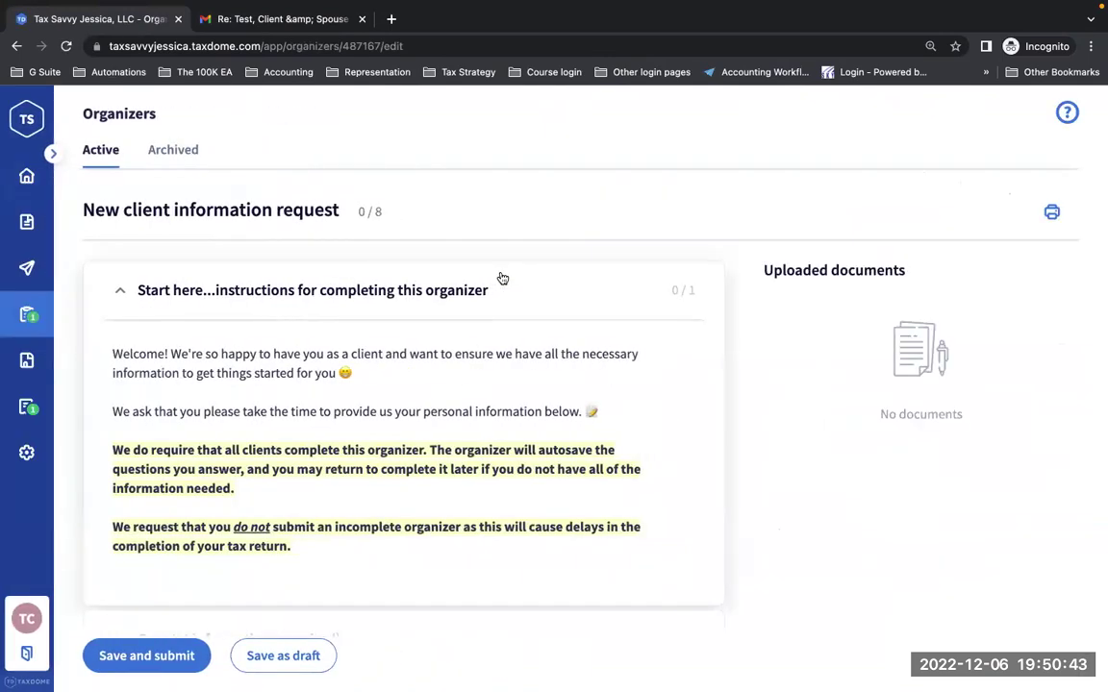
scroll(575, 337, "down", 2)
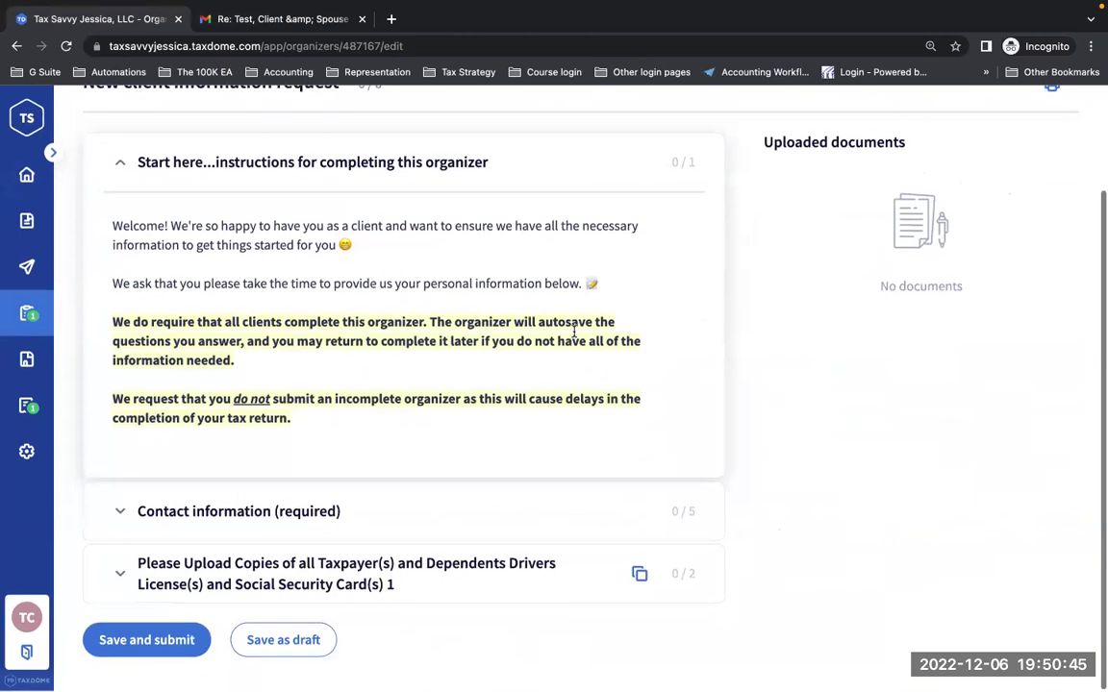
left_click(117, 512)
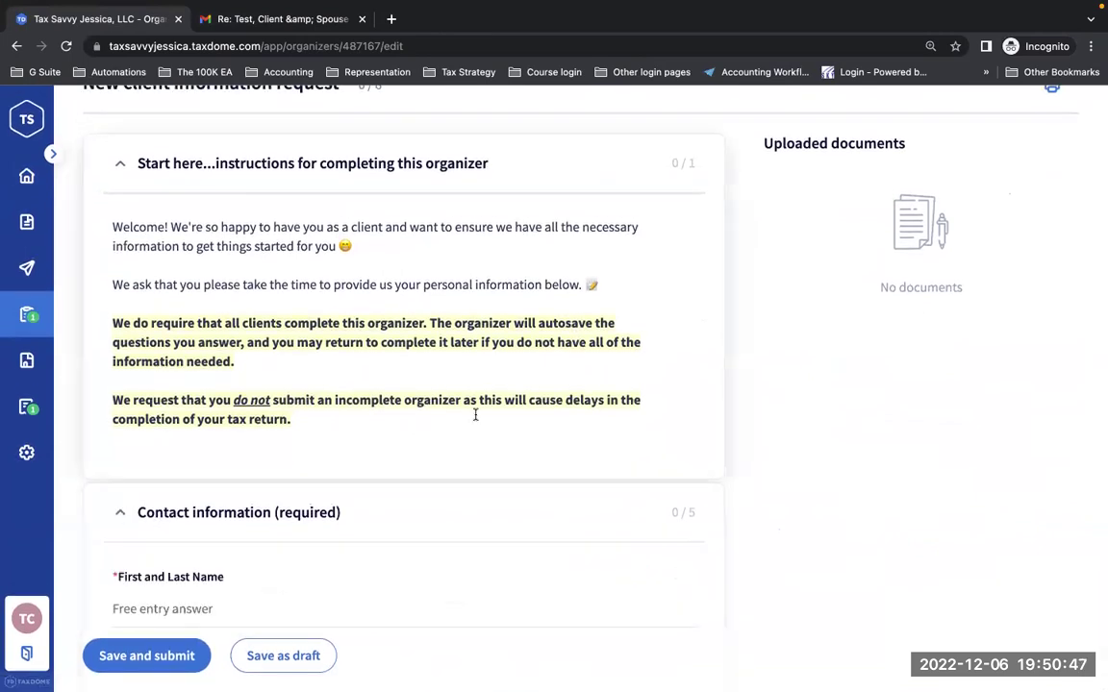
Expand the license and Social Security upload section and review the remaining questions.
scroll(475, 414, "down", 4)
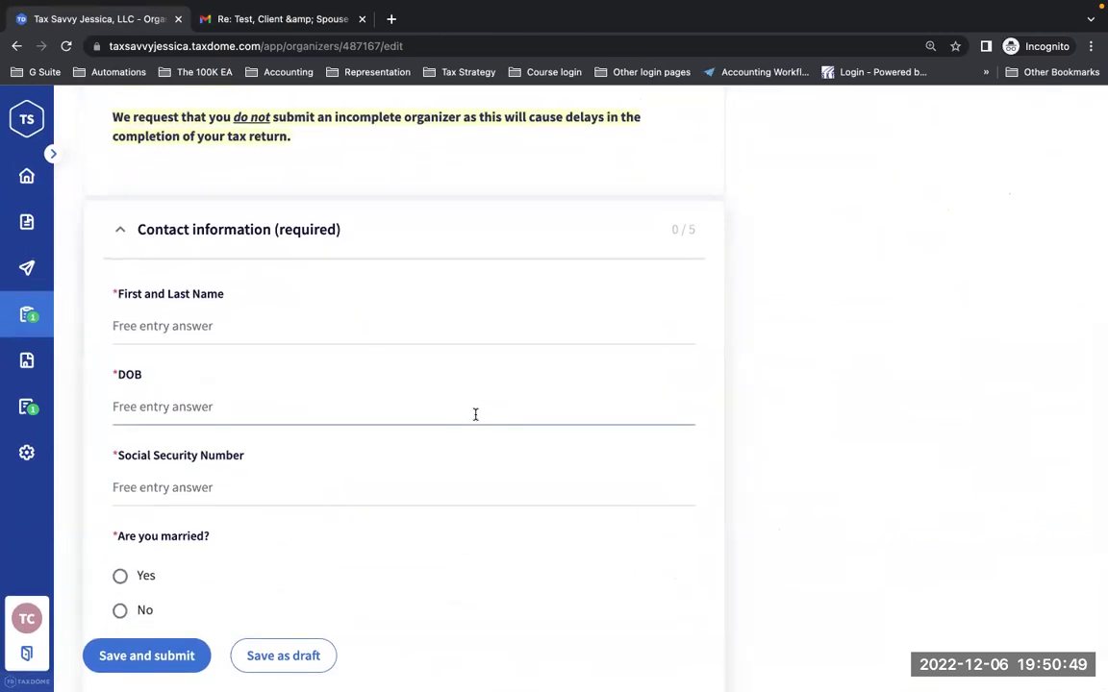
scroll(475, 413, "down", 2)
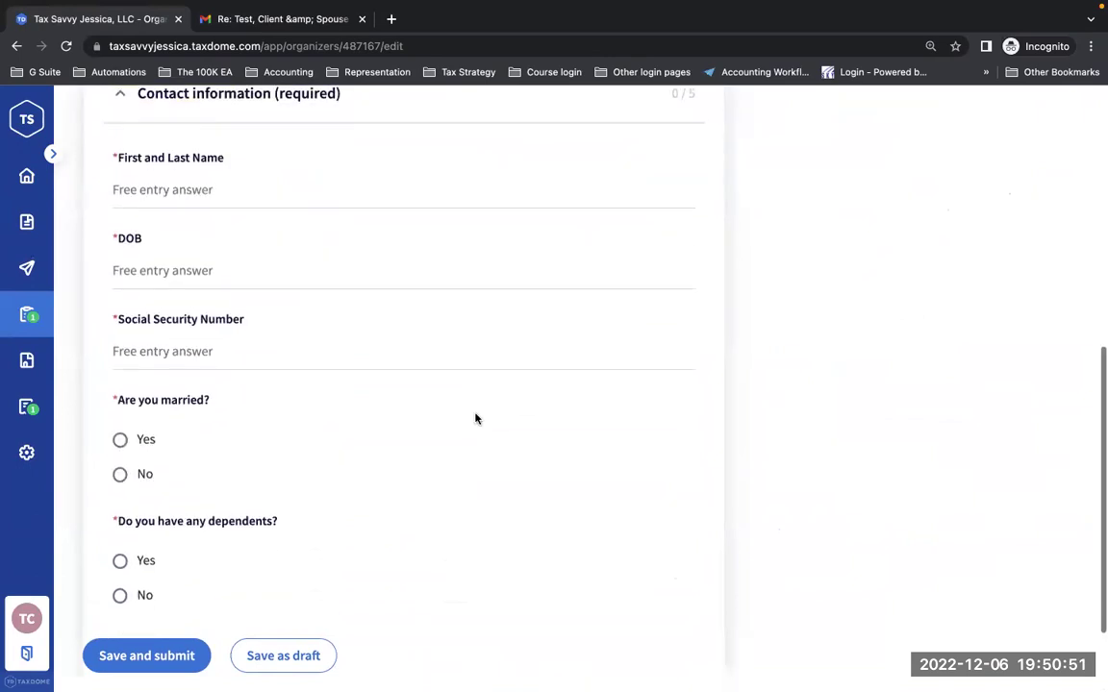
scroll(475, 413, "down", 2)
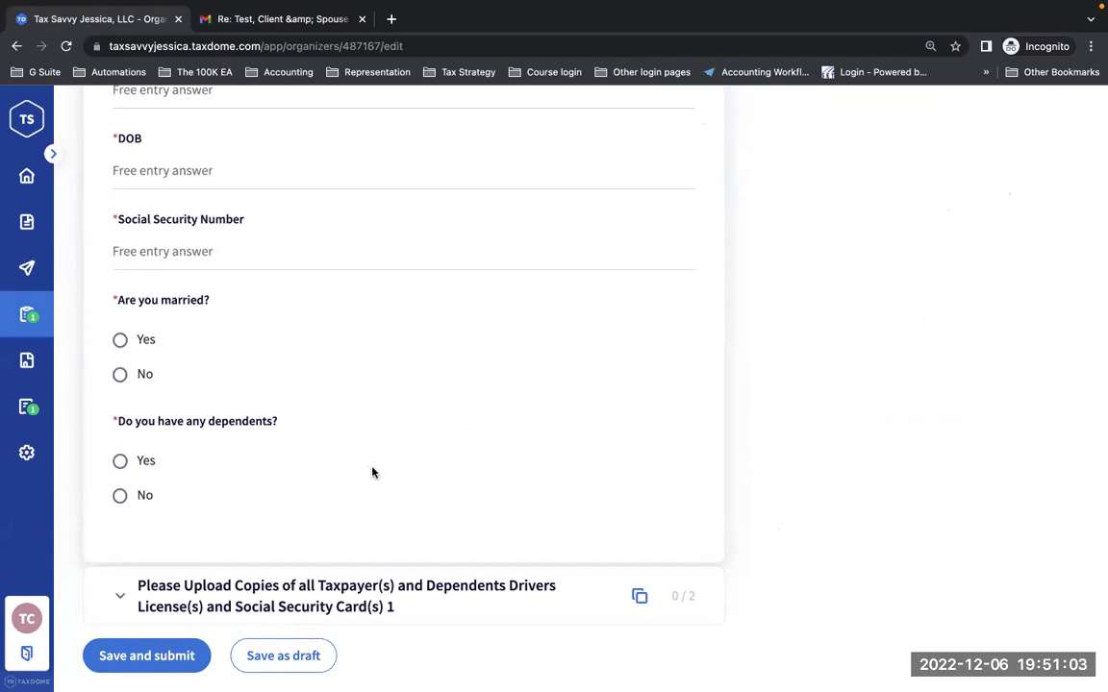
scroll(404, 538, "down", 1)
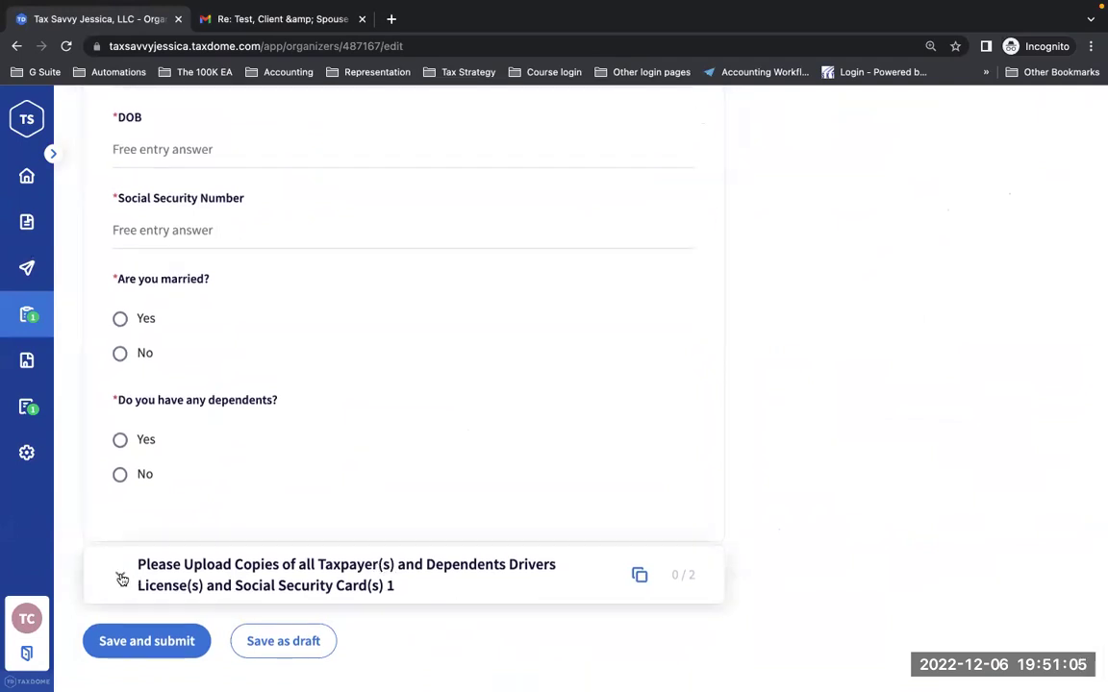
left_click(121, 578)
scroll(343, 565, "down", 5)
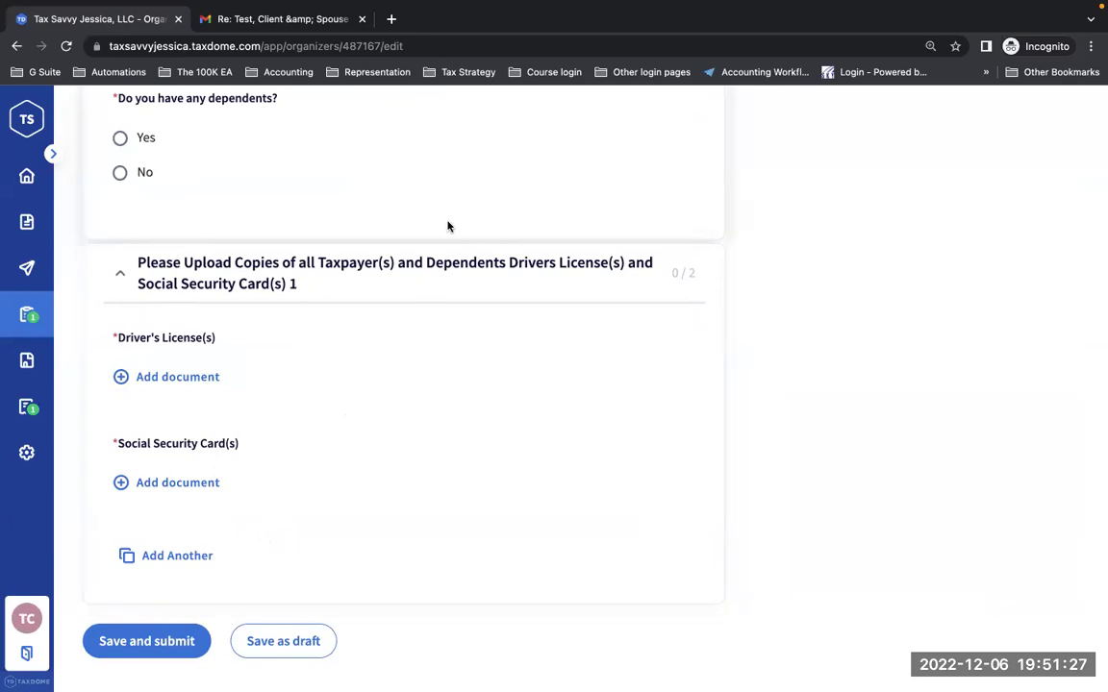
key("super+grave")
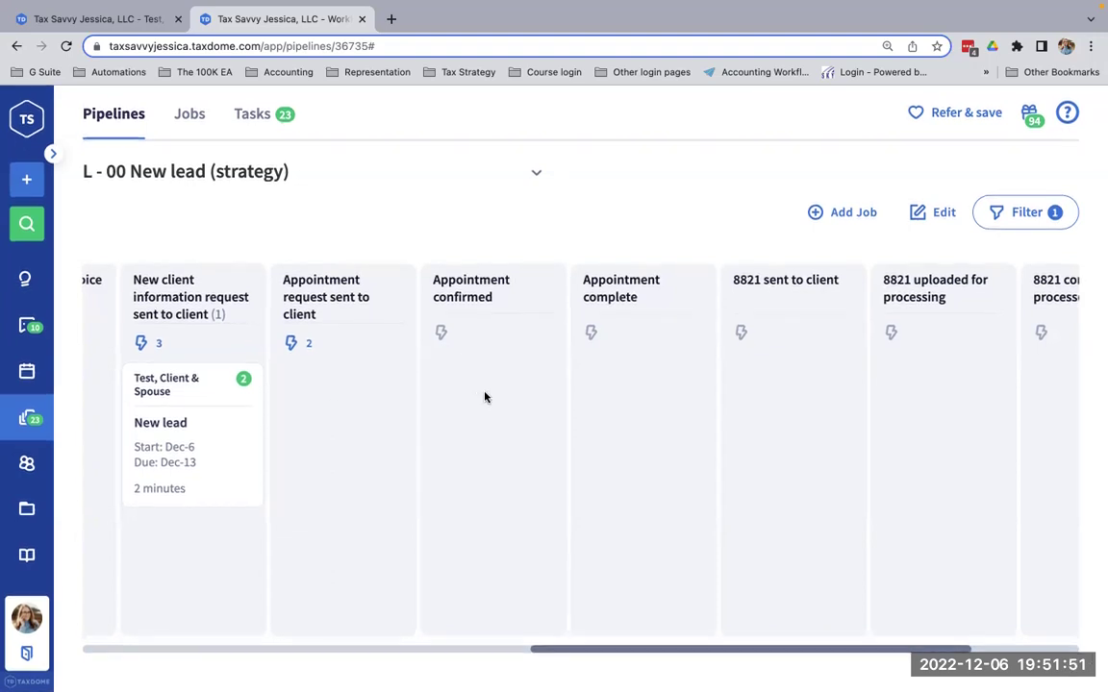
Scroll the New lead (strategy) pipeline back to its first stages and open account settings.
scroll(485, 396, "right", 3)
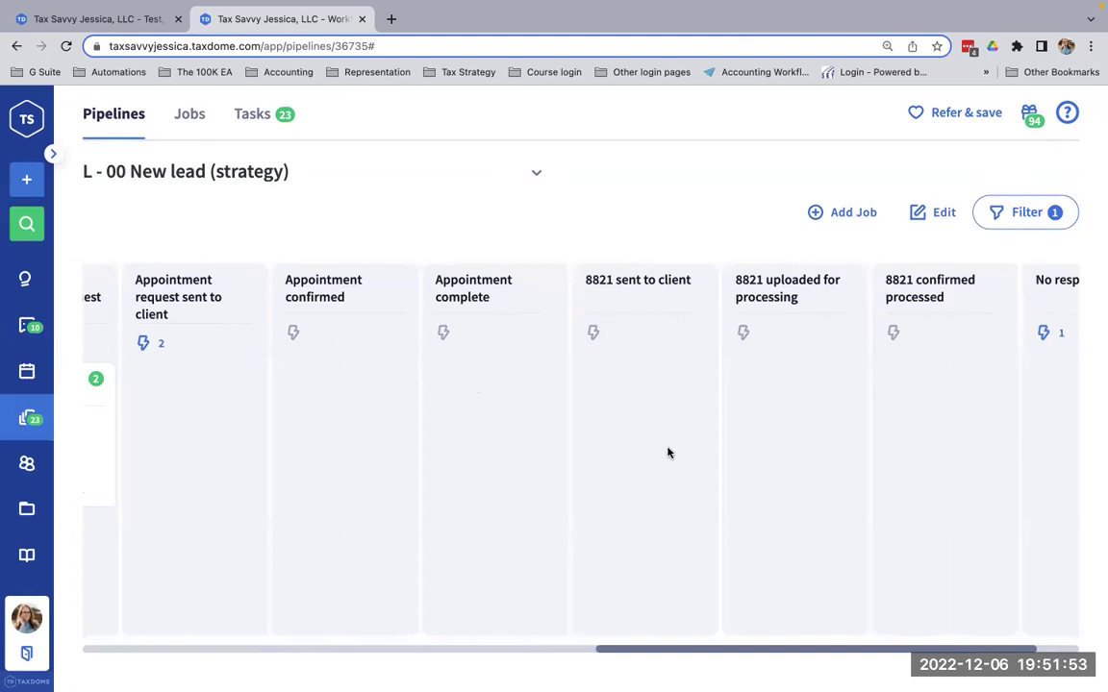
scroll(596, 447, "right", 2)
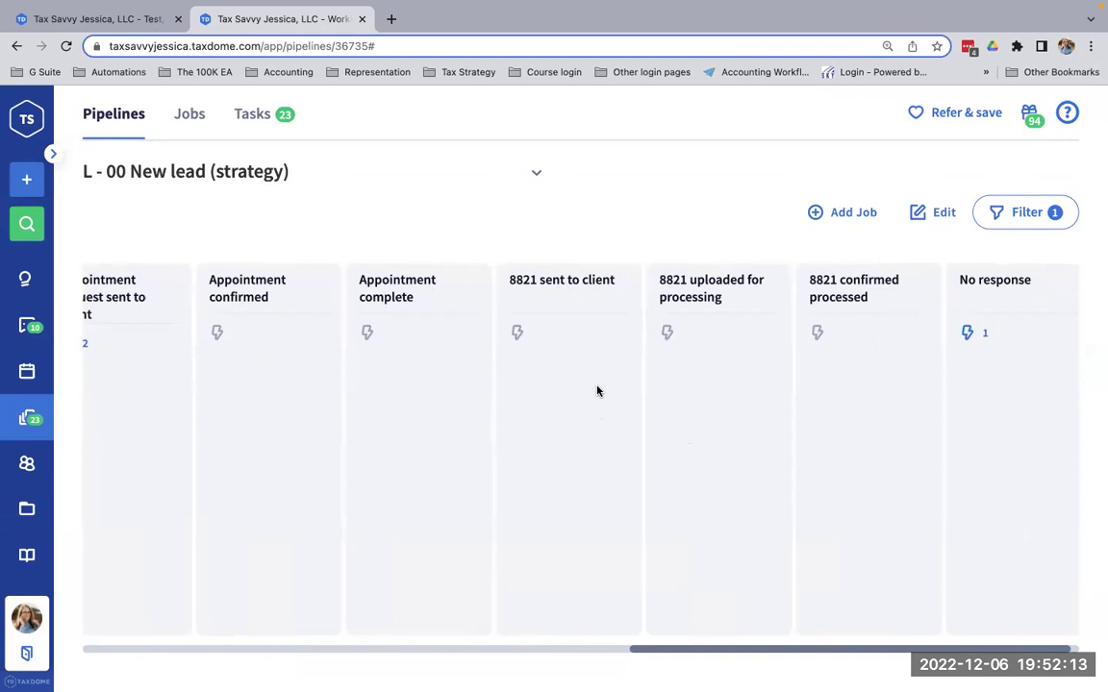
scroll(596, 391, "left", 2)
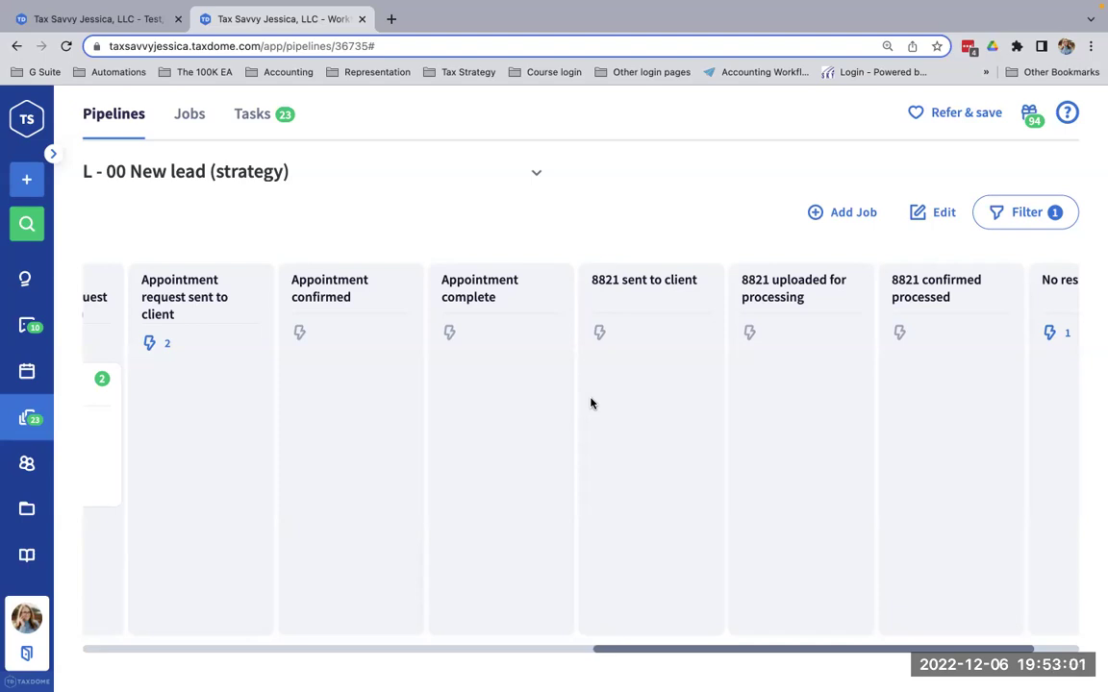
scroll(507, 407, "left", 10)
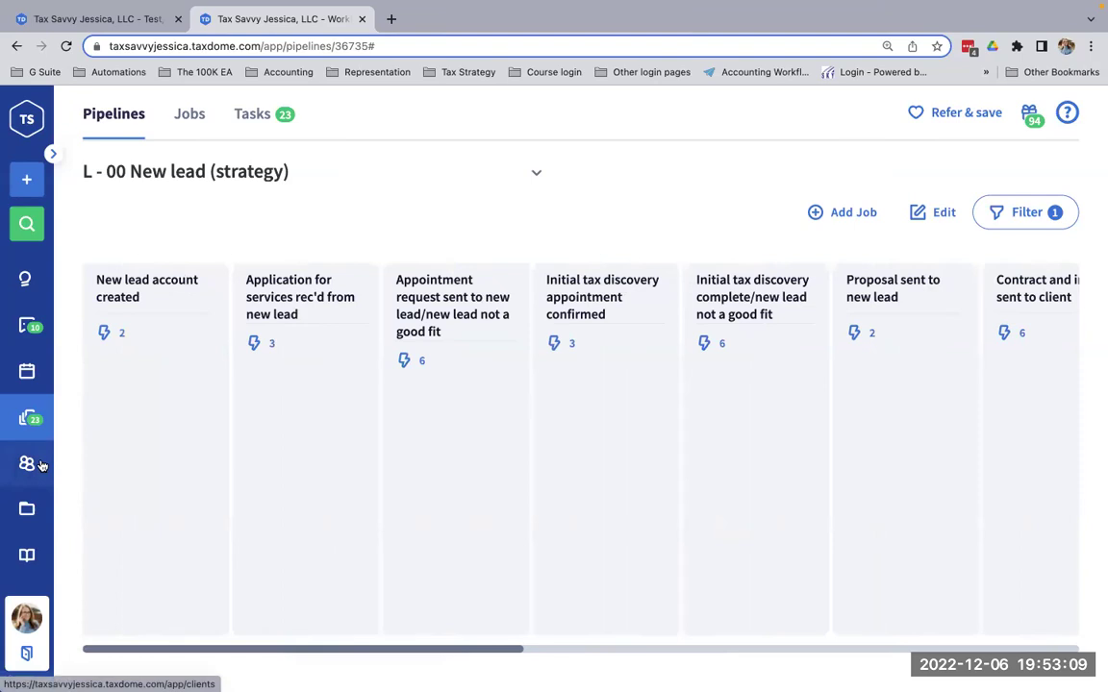
scroll(26, 476, "down", 2)
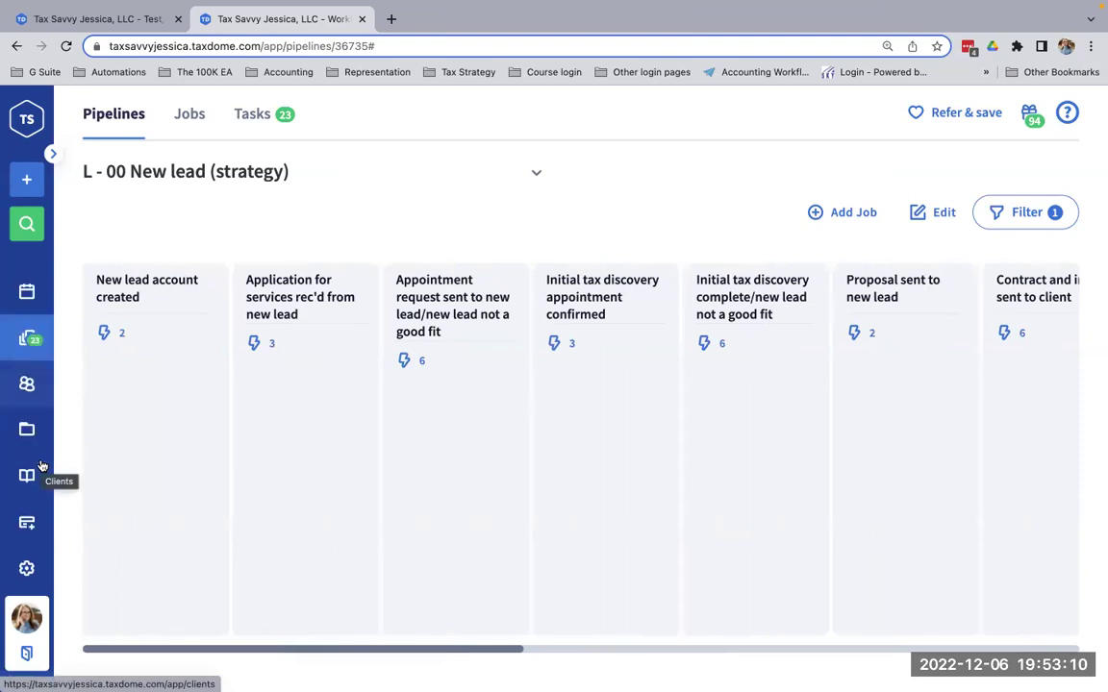
left_click(25, 568)
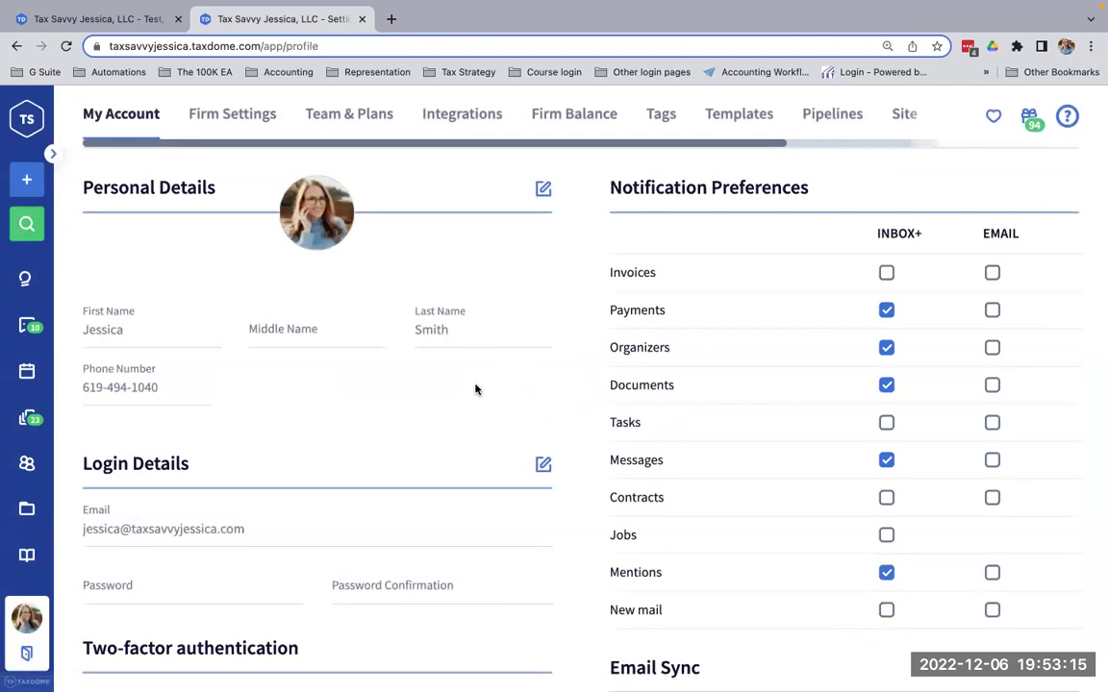
Open the Templates tab in Settings to show the task templates list.
left_click(755, 114)
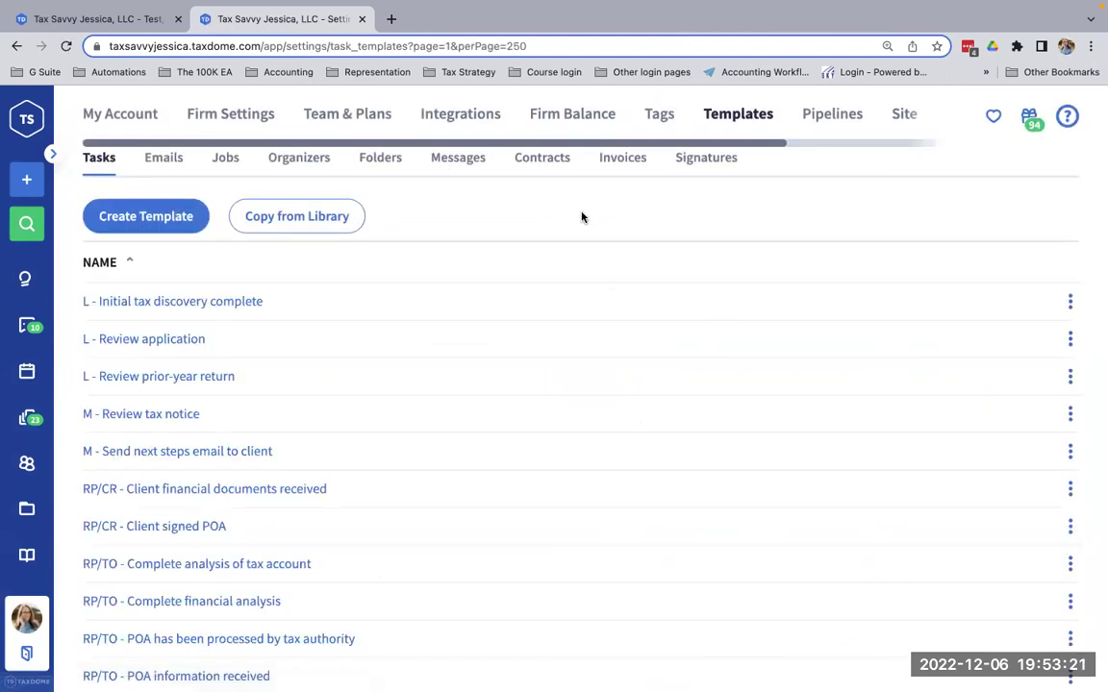
Open the 'Individual Tax Preparation Client Agreement to Respond Timely to Requests' contract template for editing.
left_click(540, 160)
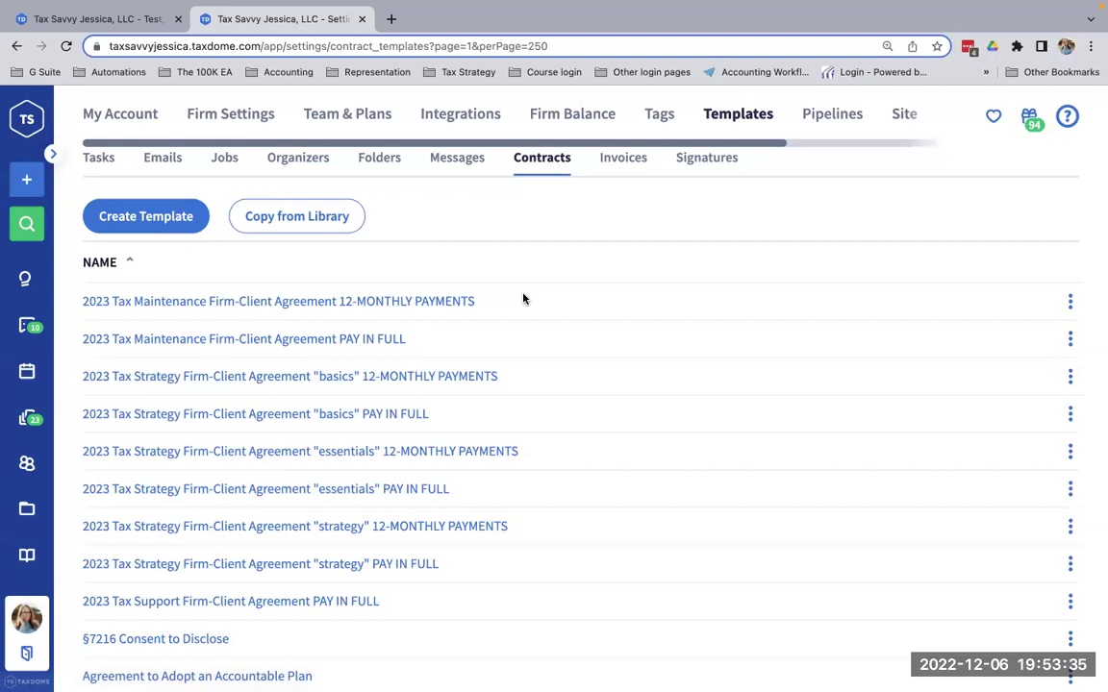
scroll(523, 299, "down", 1)
scroll(523, 299, "down", 3)
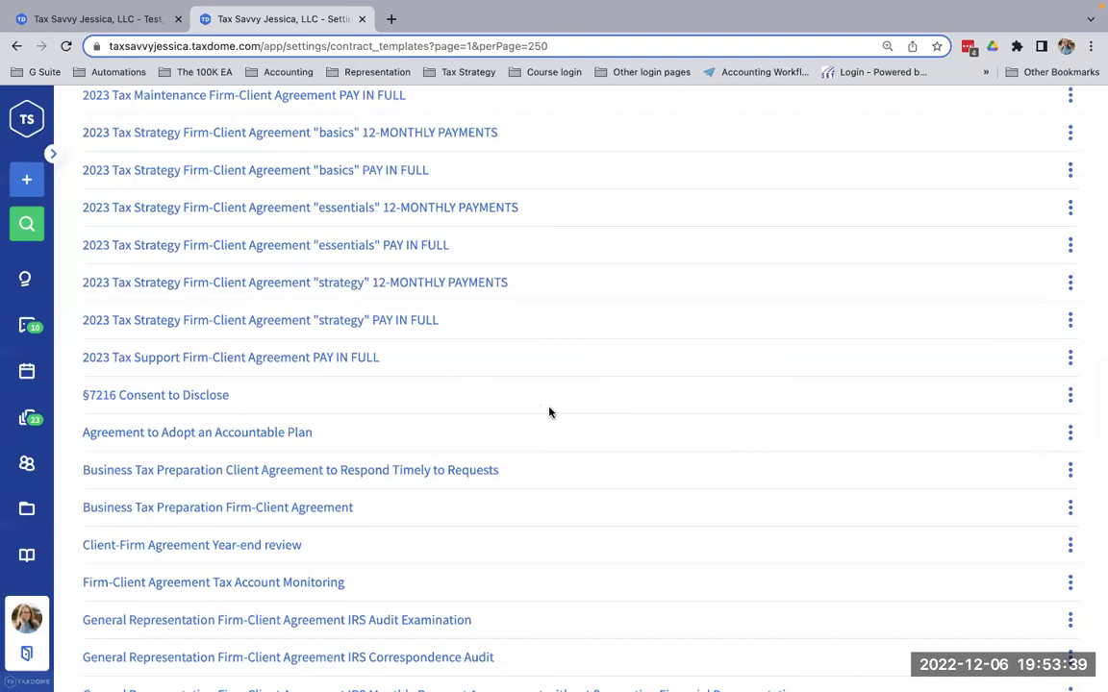
scroll(519, 476, "down", 1)
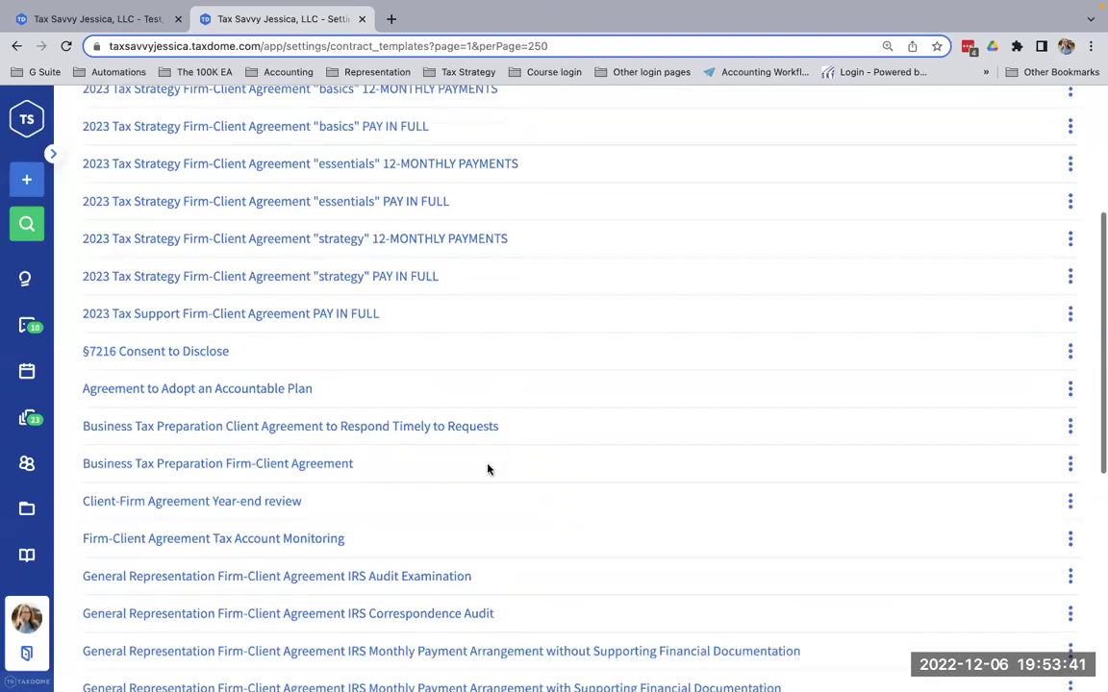
scroll(408, 464, "down", 3)
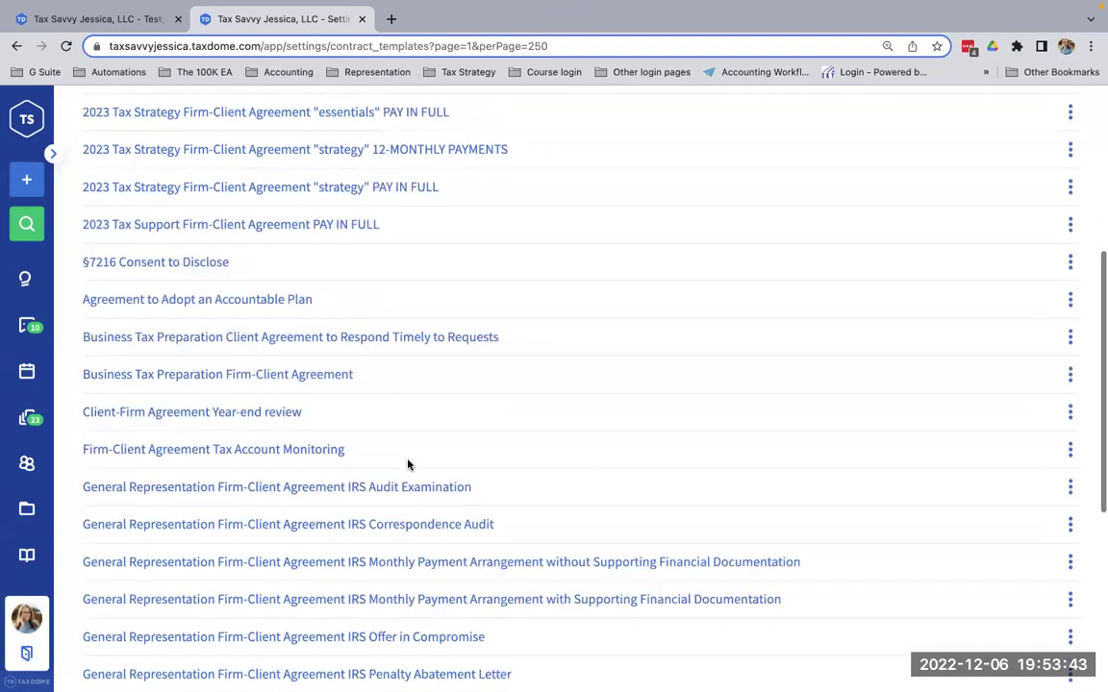
scroll(407, 465, "down", 1)
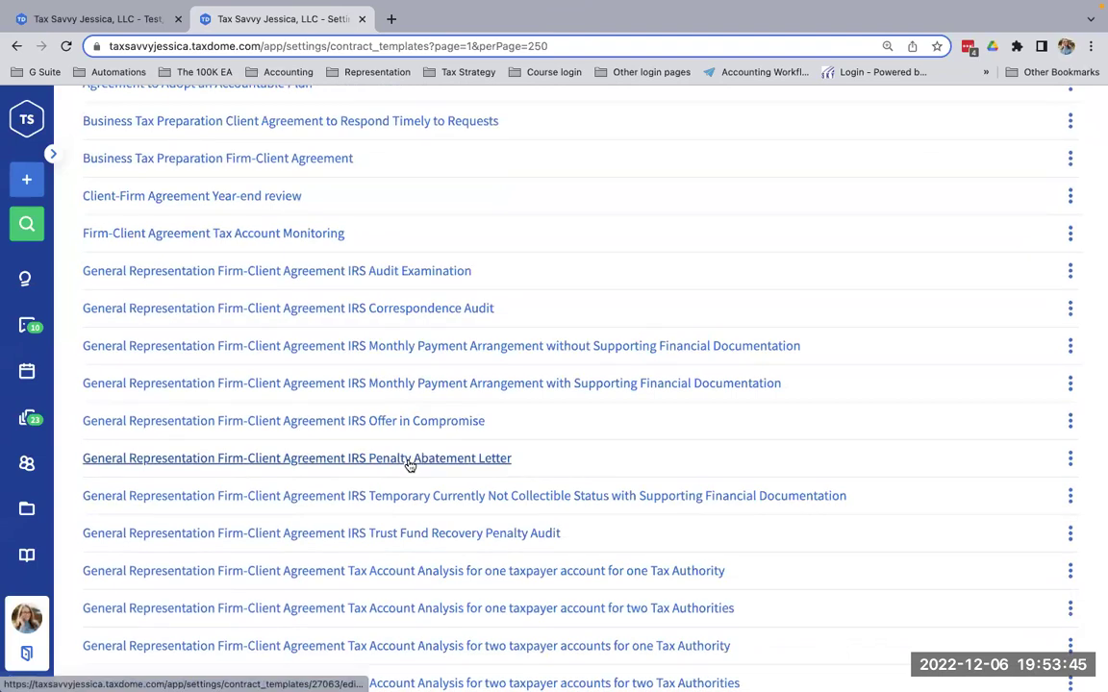
scroll(410, 460, "down", 1)
scroll(411, 465, "down", 2)
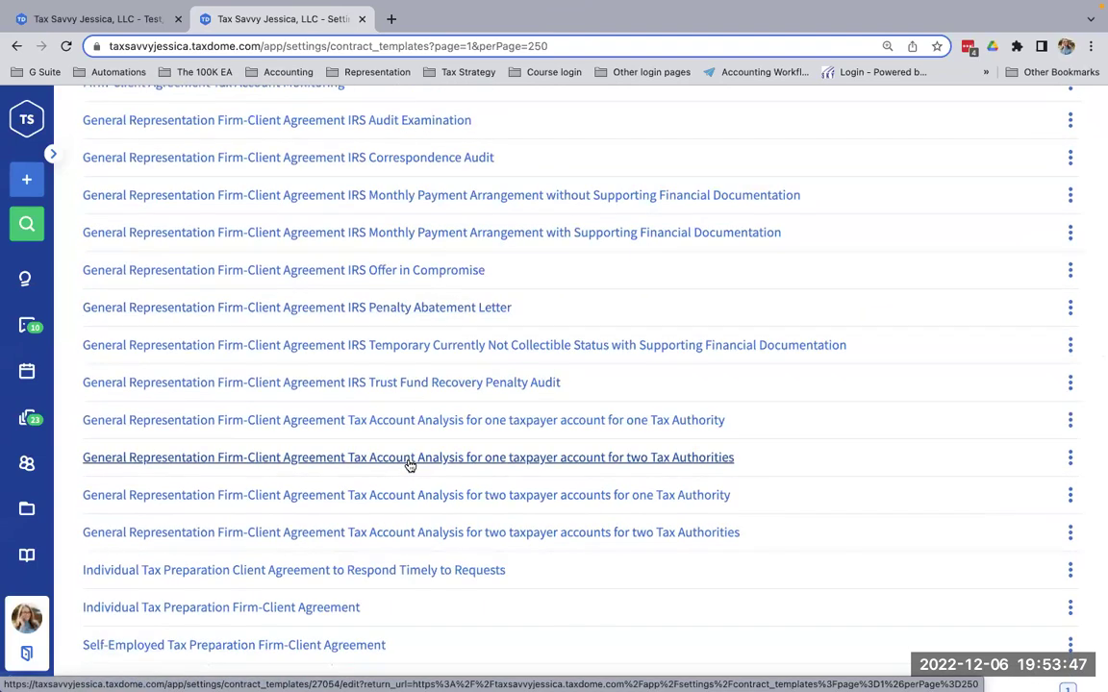
scroll(411, 465, "down", 1)
scroll(387, 511, "down", 1)
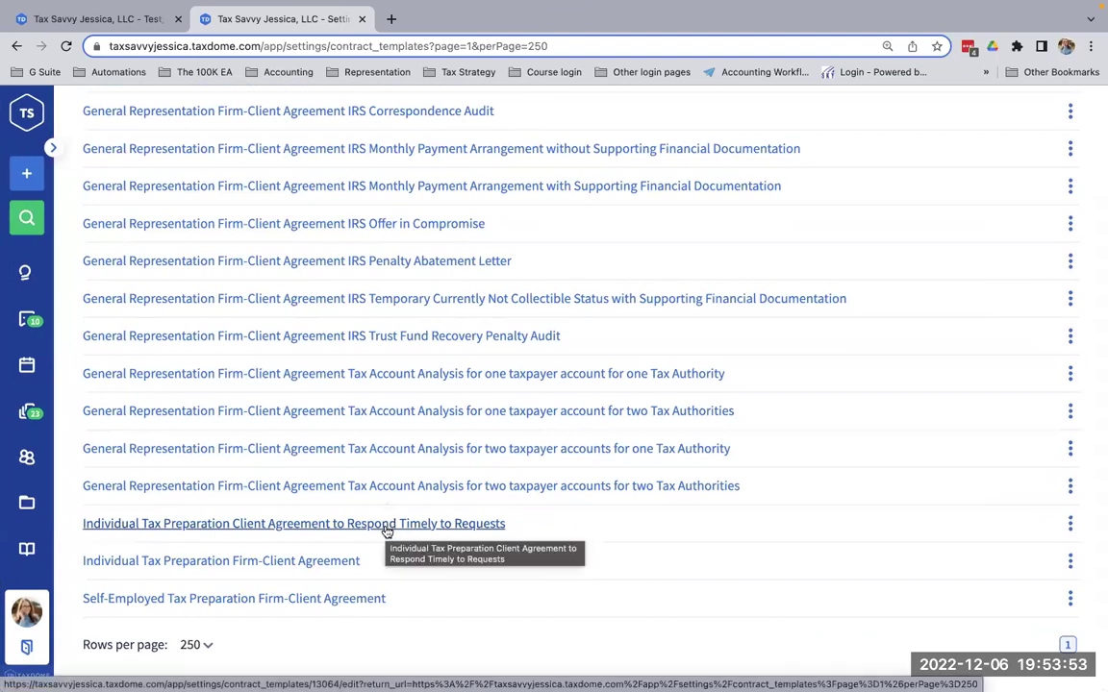
left_click(387, 527)
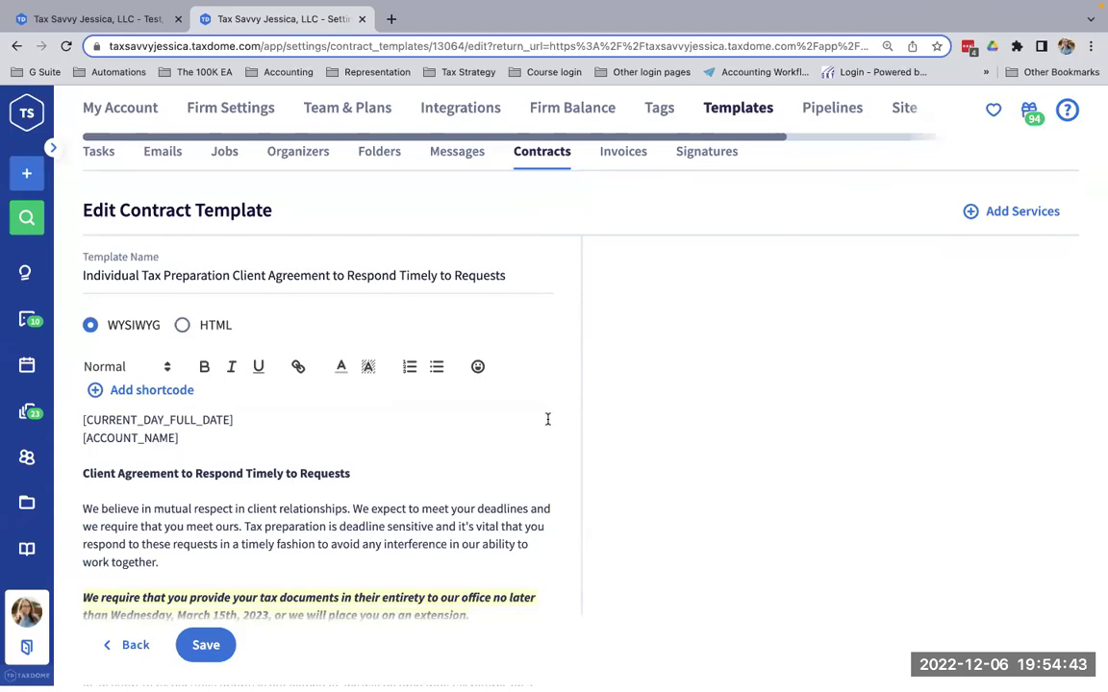
Scroll through the contract template body to its reminders on first come, first serve and payment due dates.
scroll(547, 419, "down", 2)
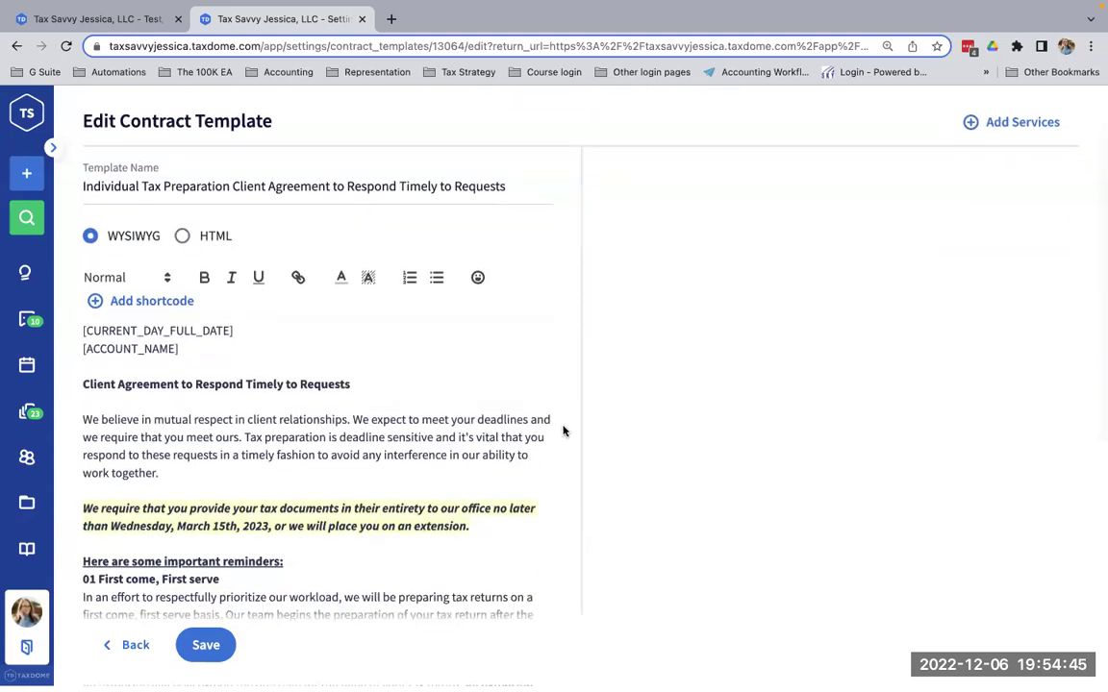
scroll(565, 428, "down", 3)
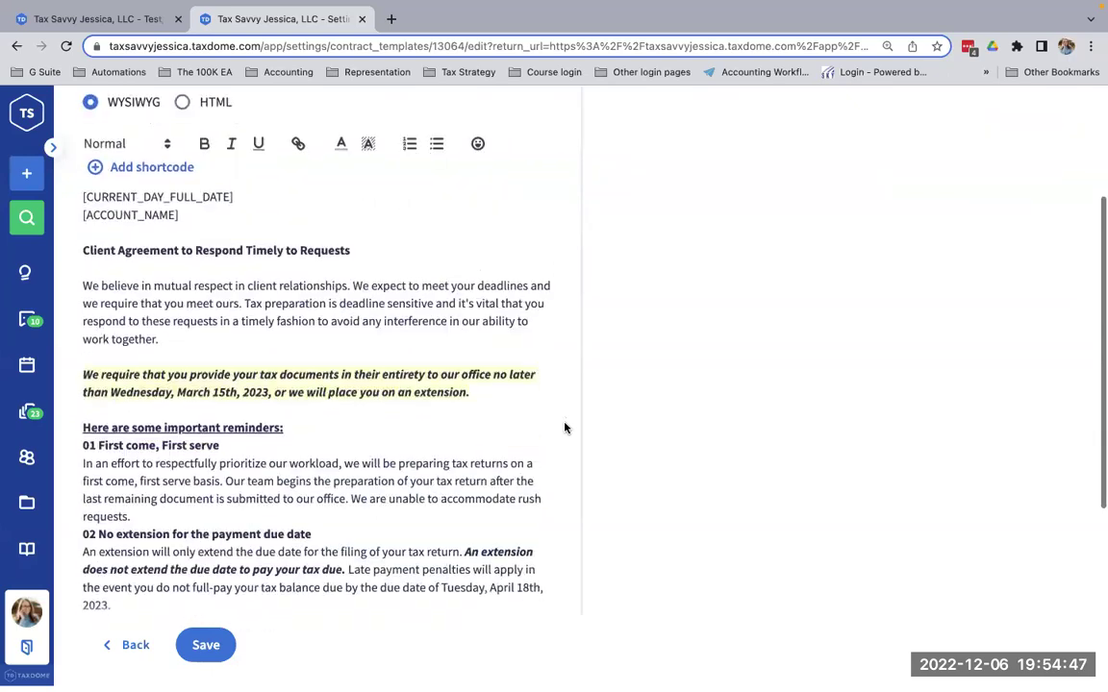
scroll(564, 428, "down", 1)
scroll(565, 428, "down", 1)
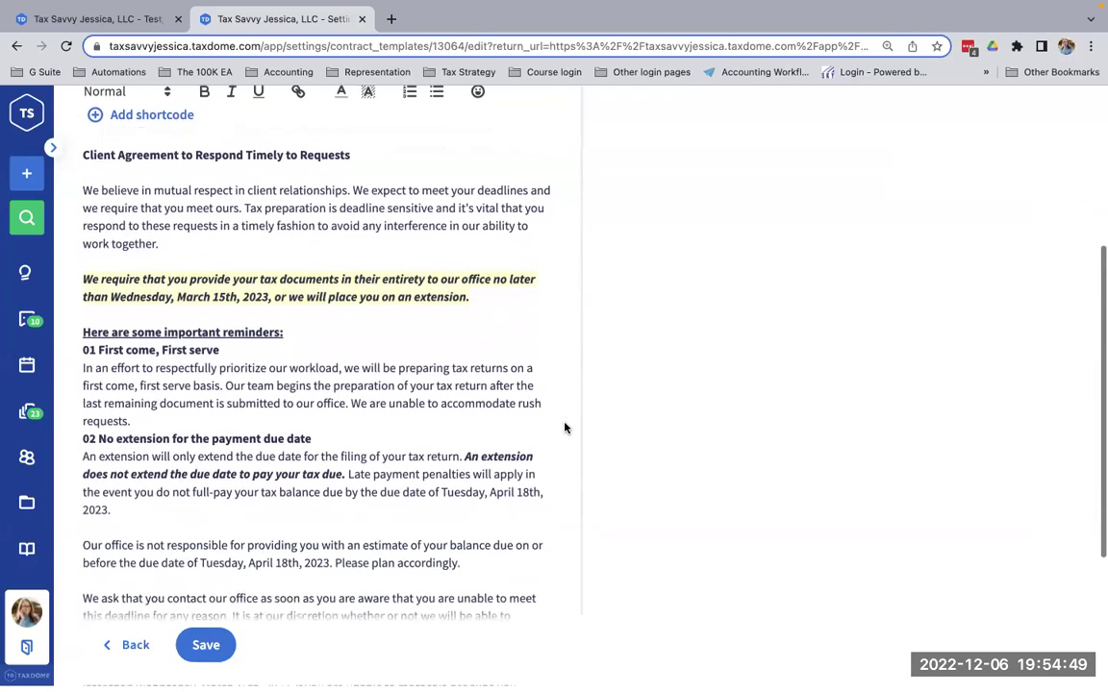
scroll(564, 428, "up", 1)
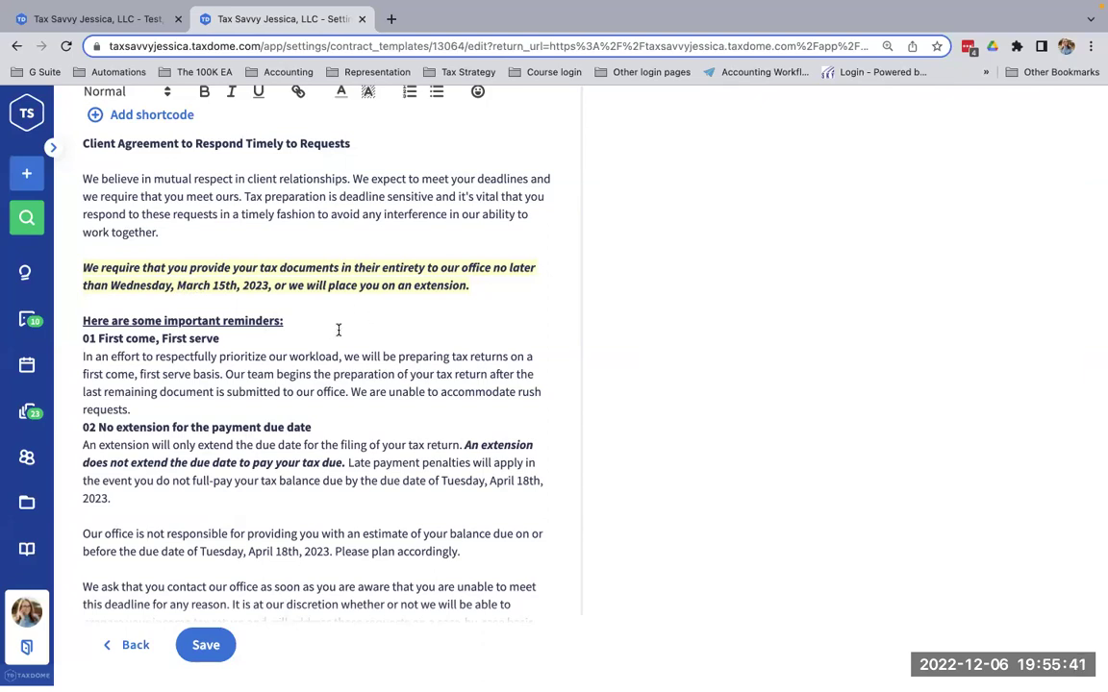
scroll(338, 330, "down", 1)
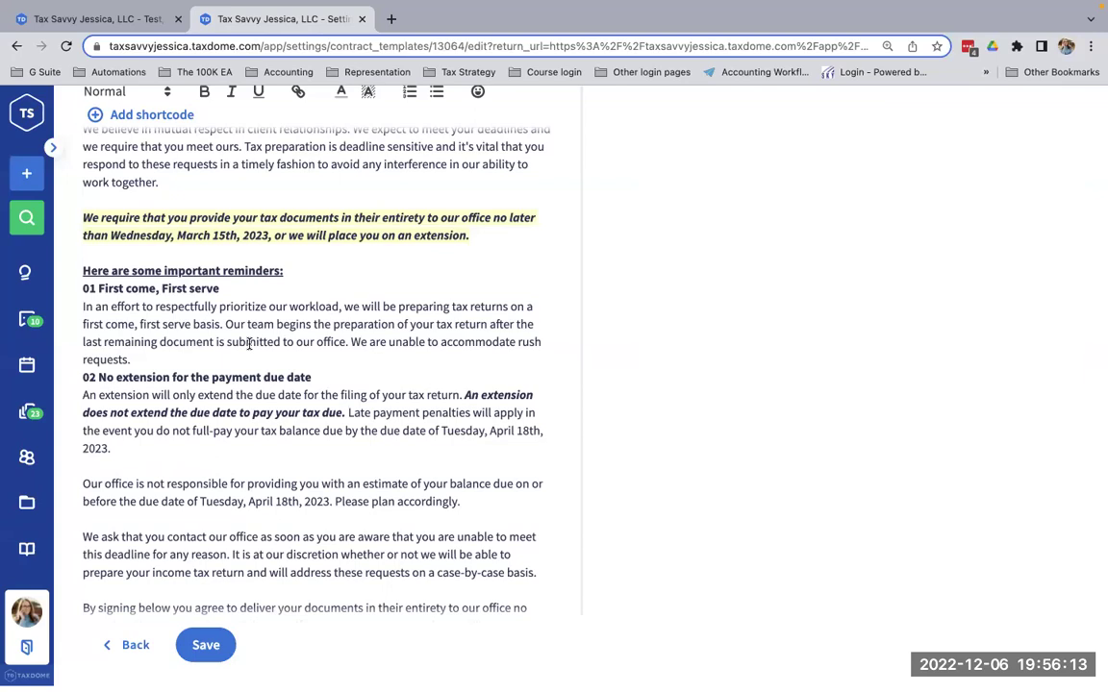
scroll(279, 342, "down", 1)
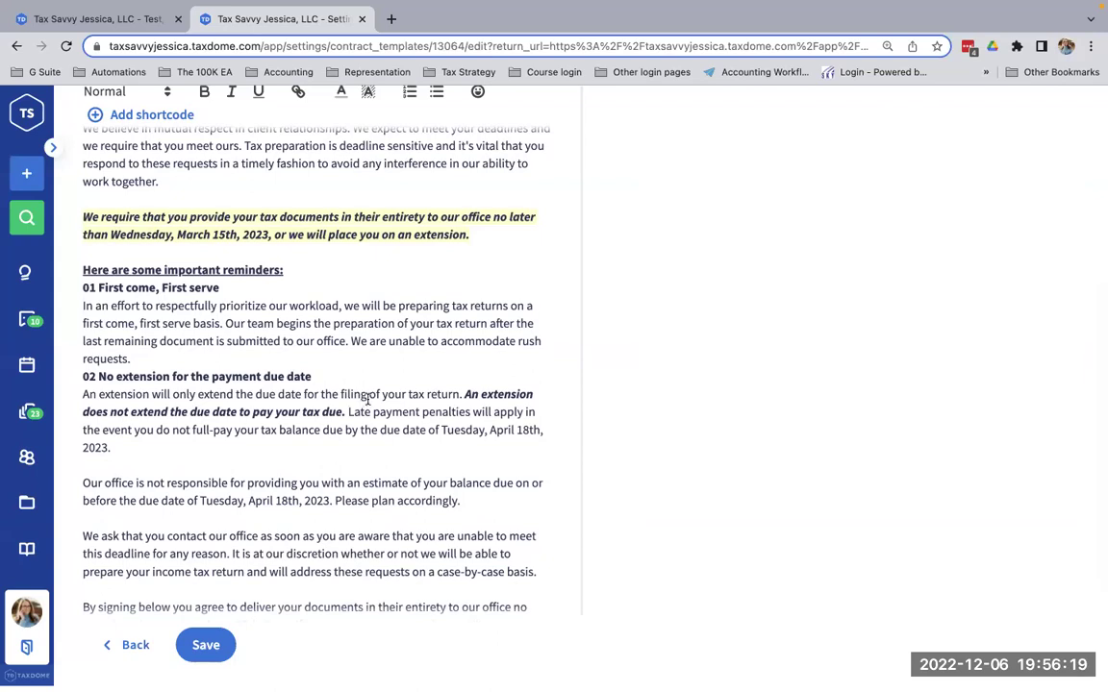
scroll(367, 399, "down", 2)
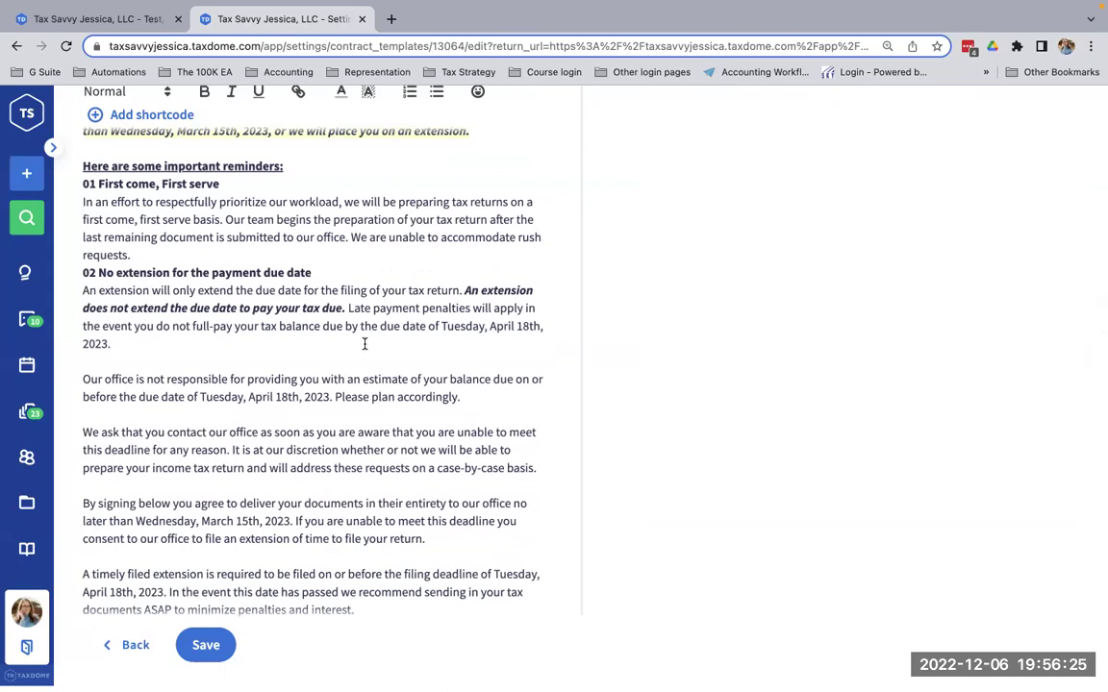
scroll(364, 343, "down", 1)
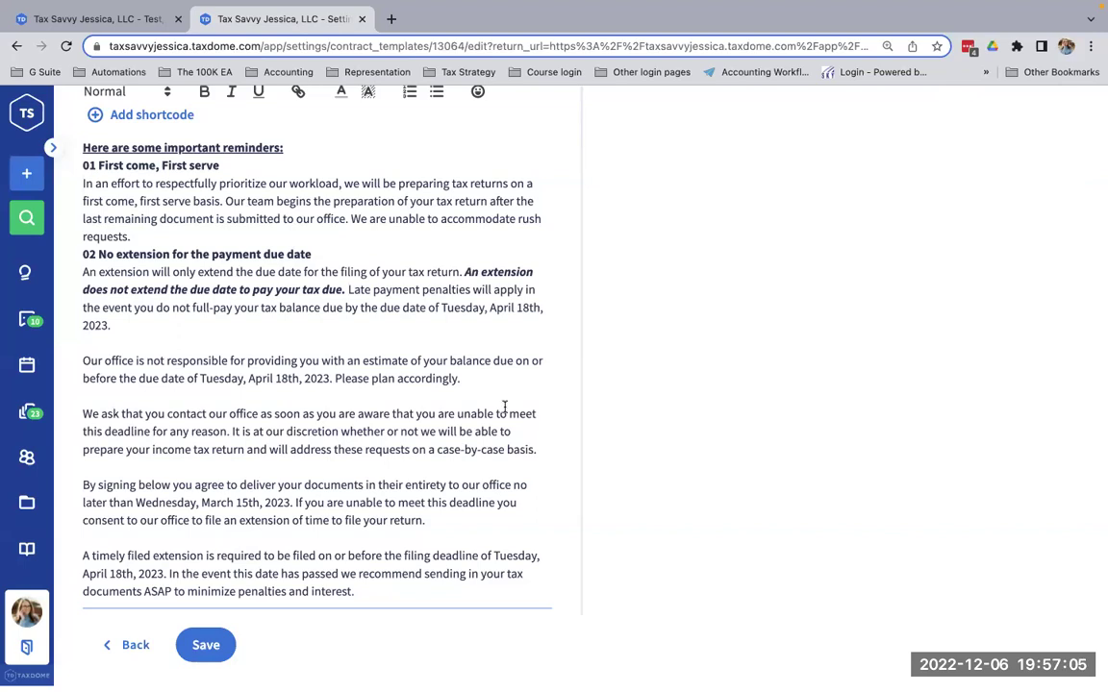
scroll(503, 407, "down", 1)
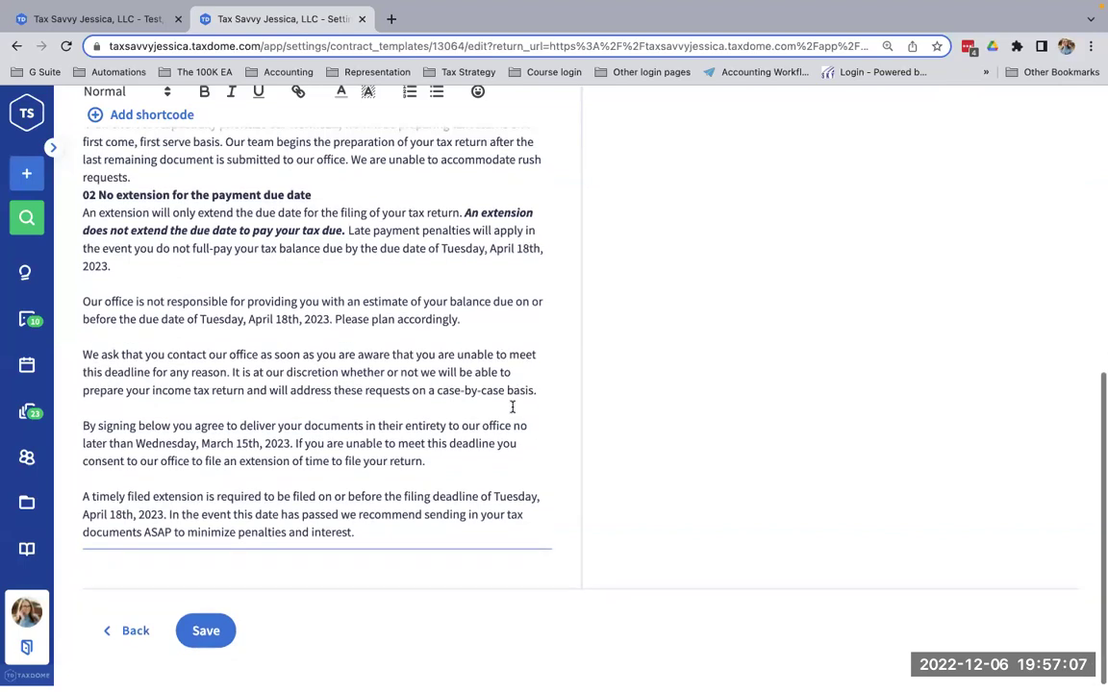
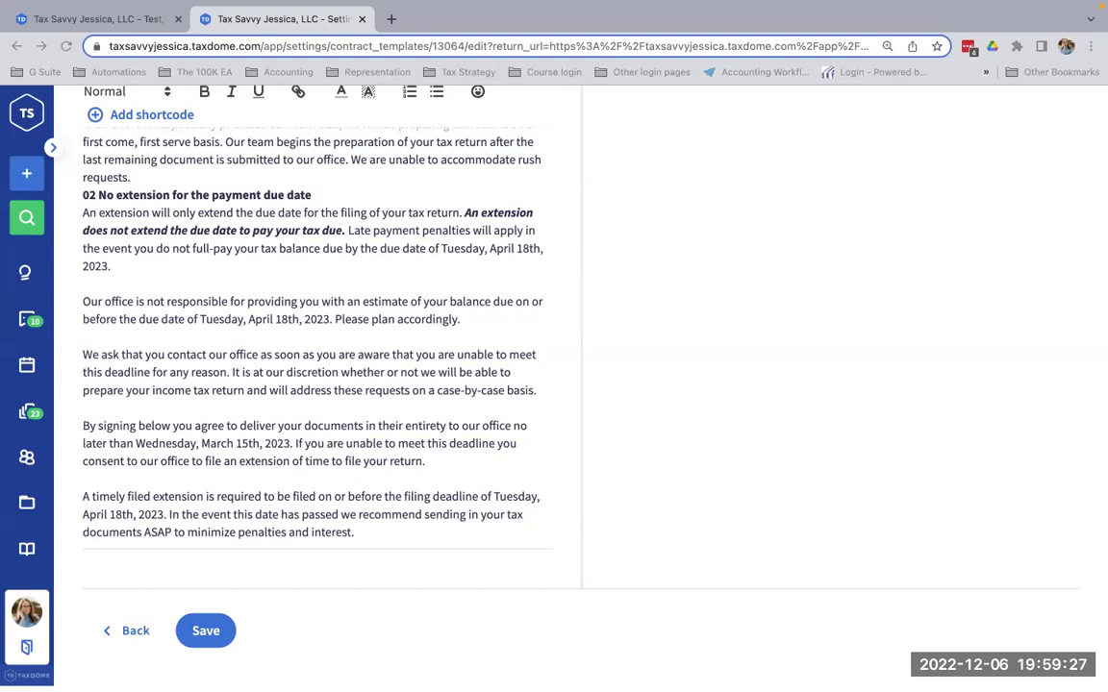
Save the contract template, then browse the pipelines list, including Annual 1099 filing and RP - 01 Analysis.
left_click(204, 631)
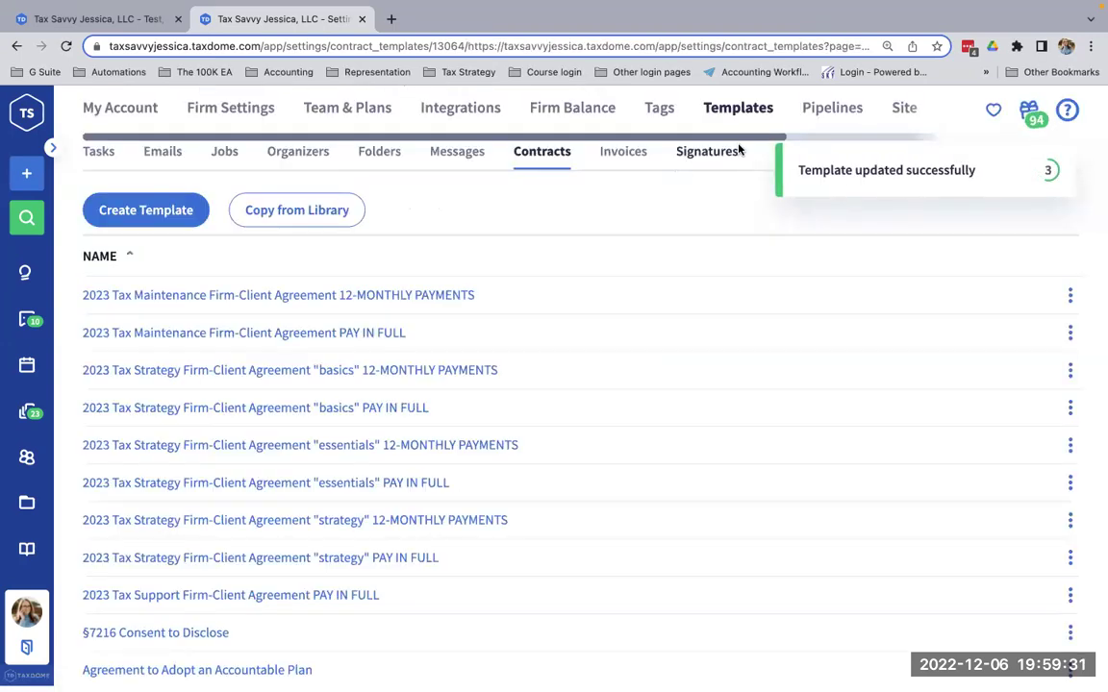
left_click(823, 114)
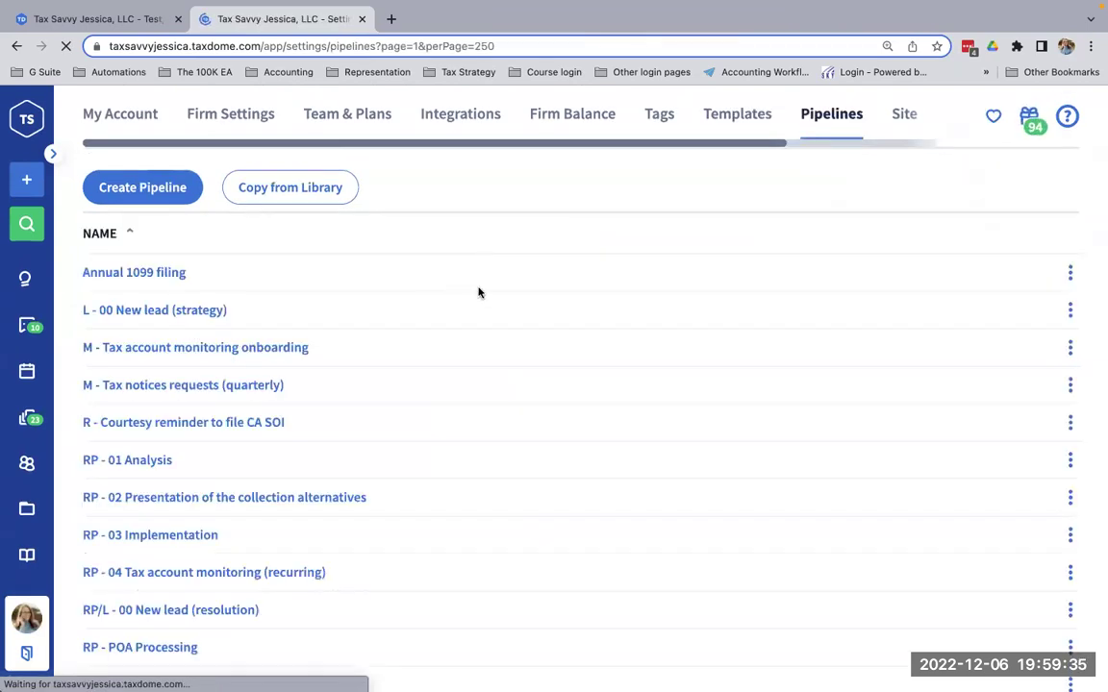
scroll(477, 293, "down", 5)
scroll(478, 293, "down", 12)
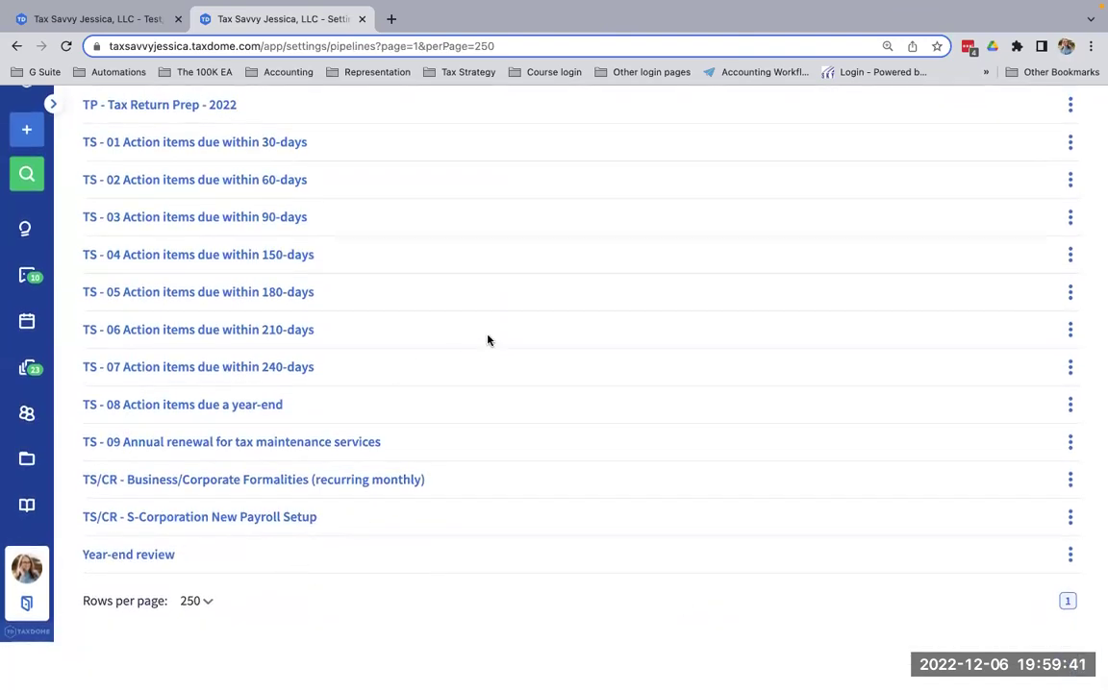
scroll(488, 339, "up", 14)
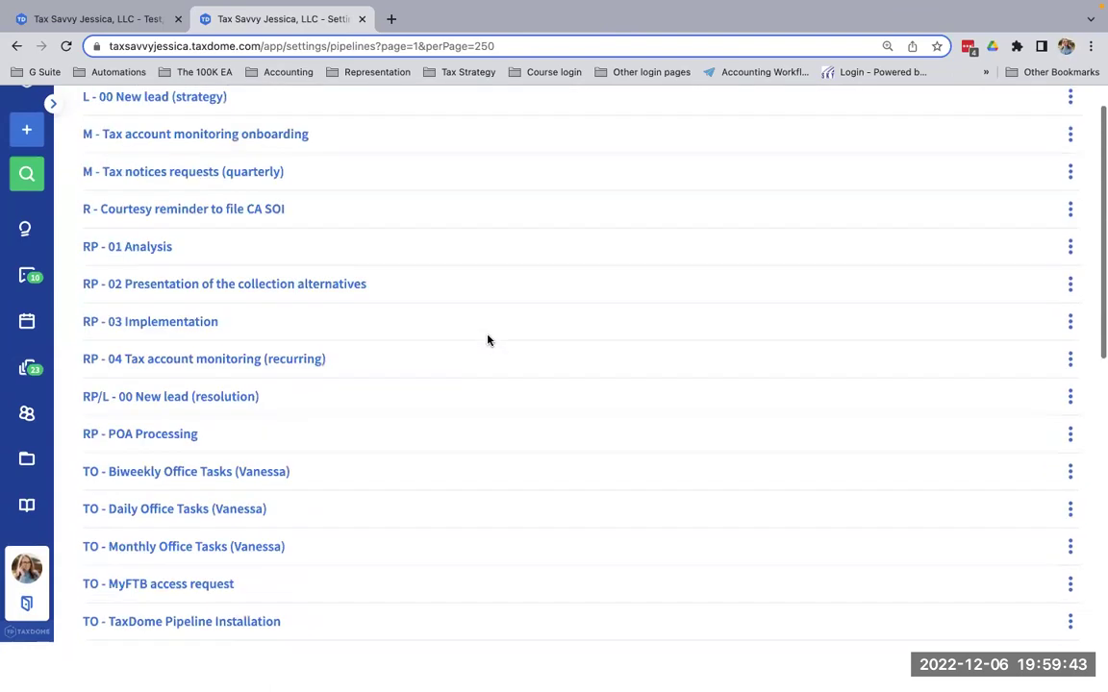
scroll(487, 340, "up", 2)
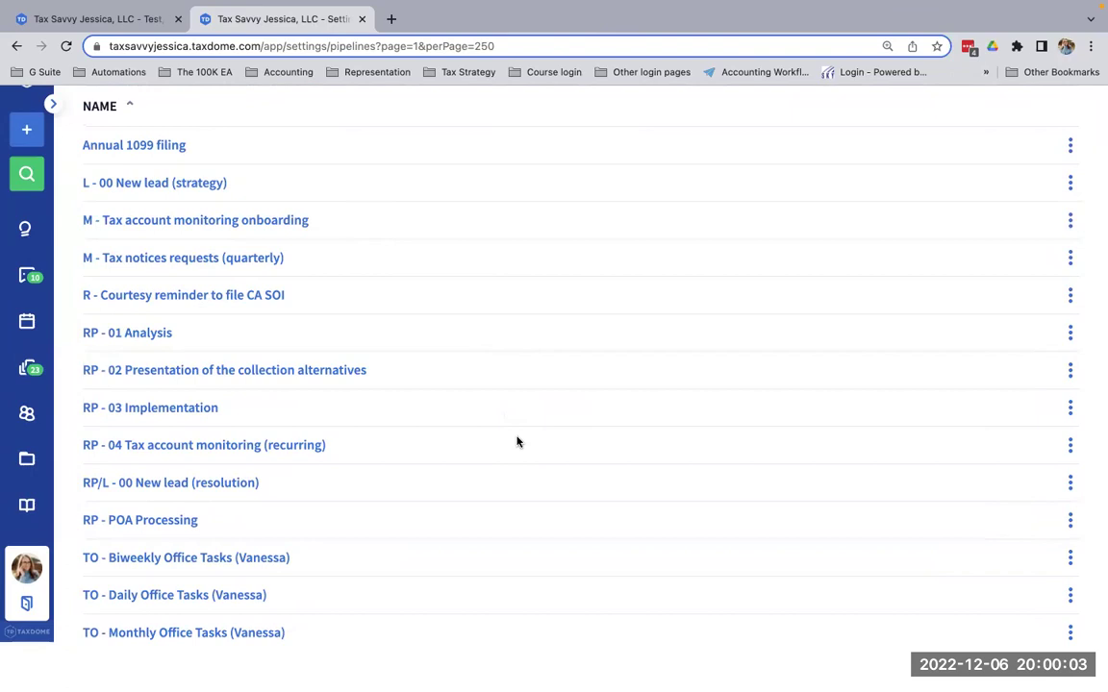
scroll(533, 375, "up", 3)
Browse the contract templates list, including 2023 Tax Maintenance Firm-Client Agreement PAY IN FULL.
left_click(715, 117)
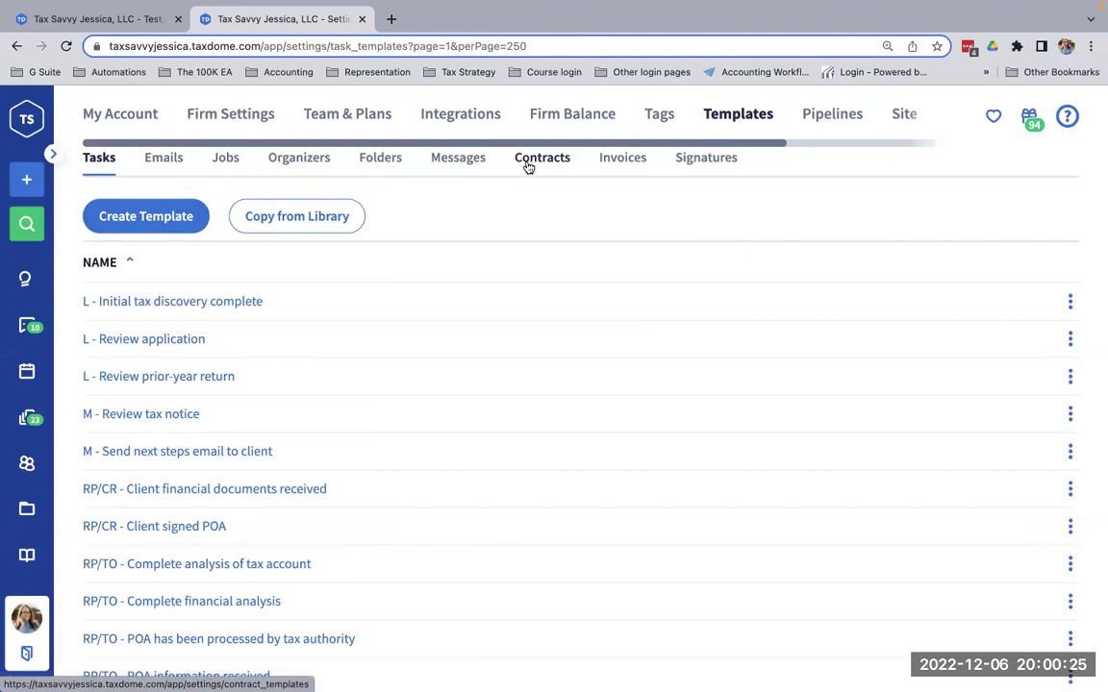
left_click(527, 169)
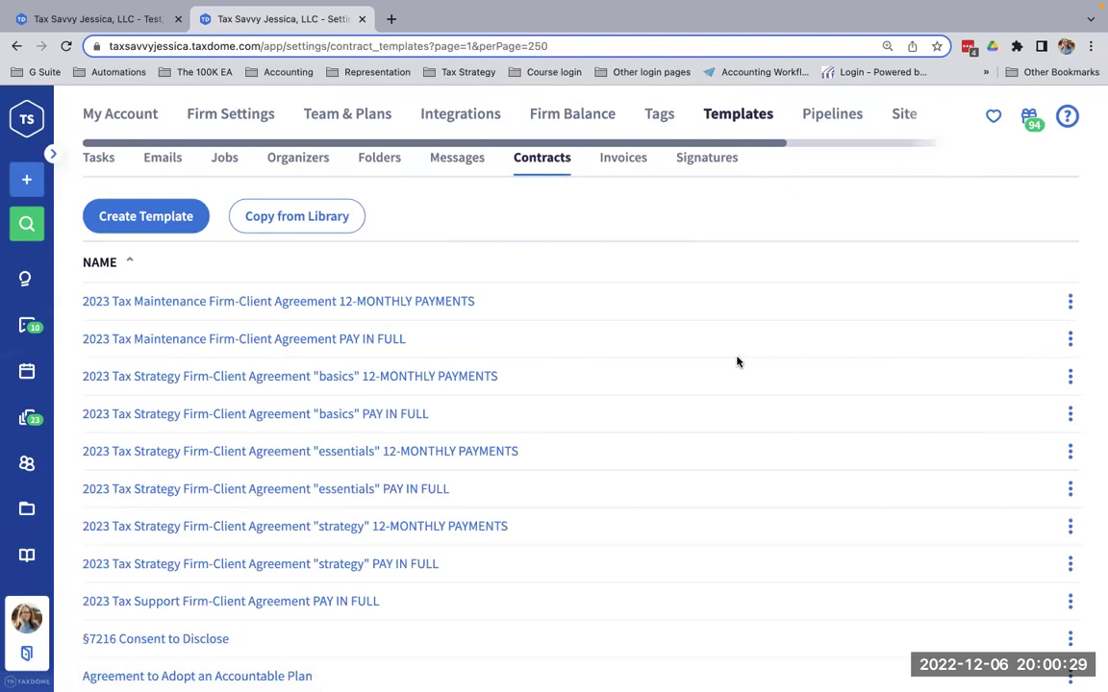
scroll(738, 361, "down", 7)
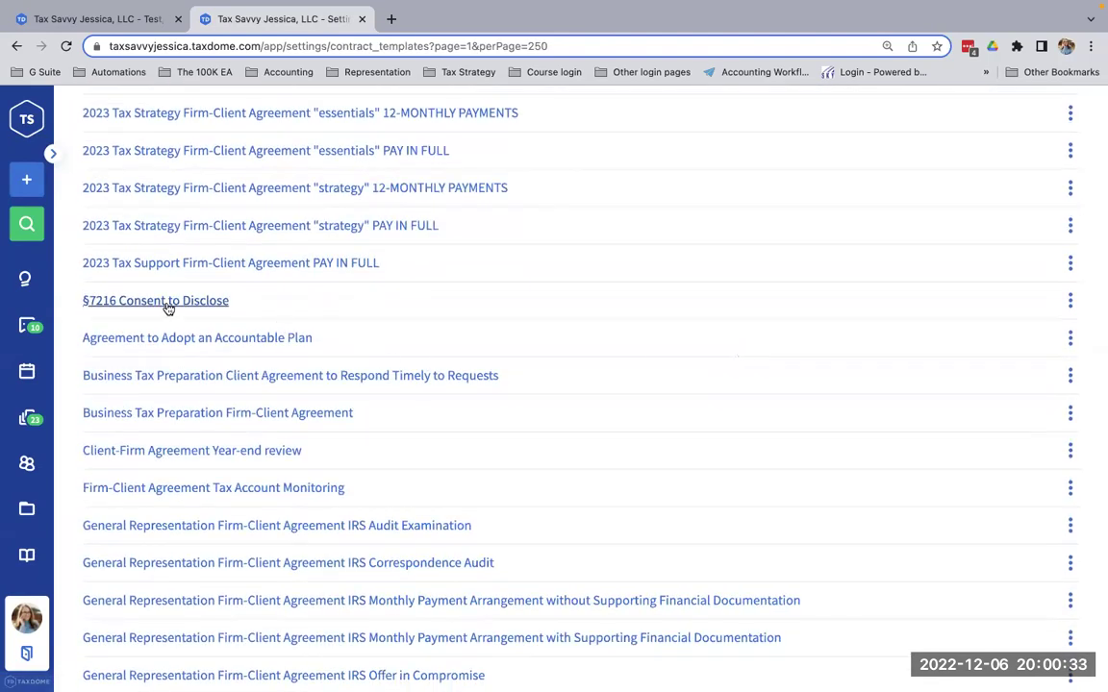
scroll(744, 405, "down", 4)
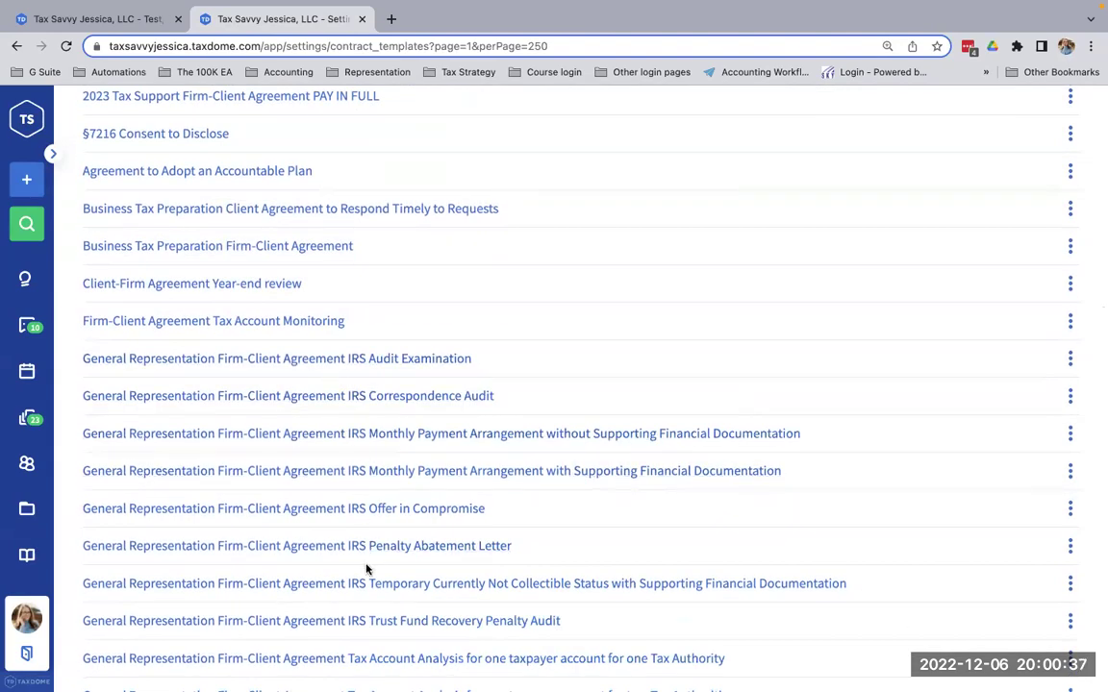
scroll(366, 568, "down", 2)
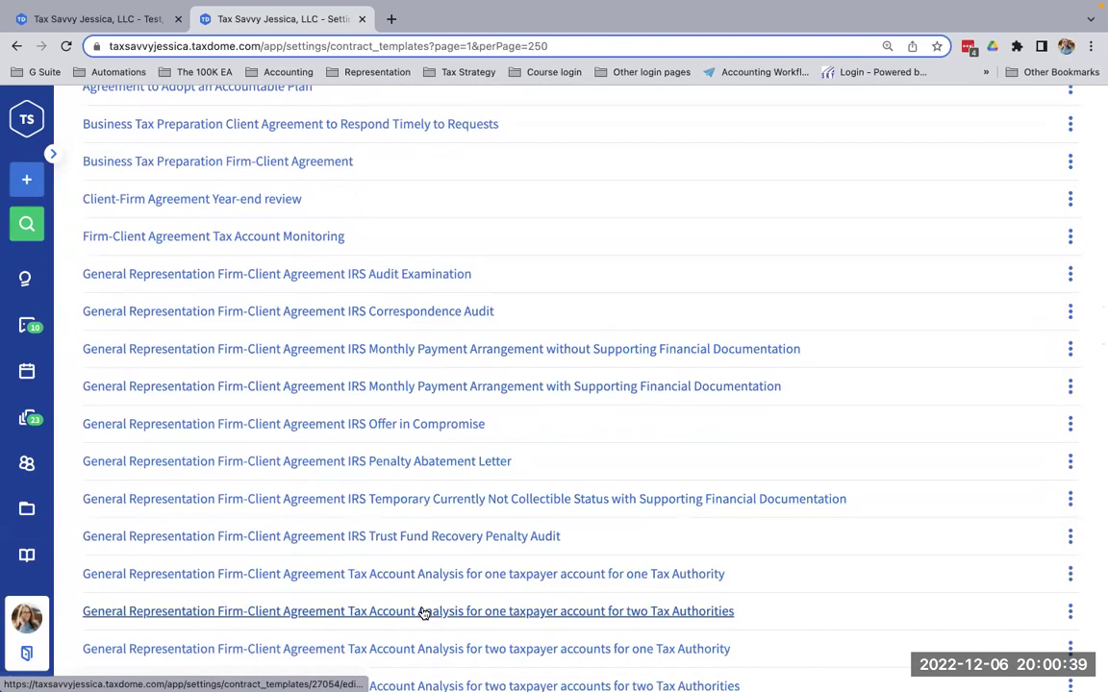
scroll(424, 613, "down", 2)
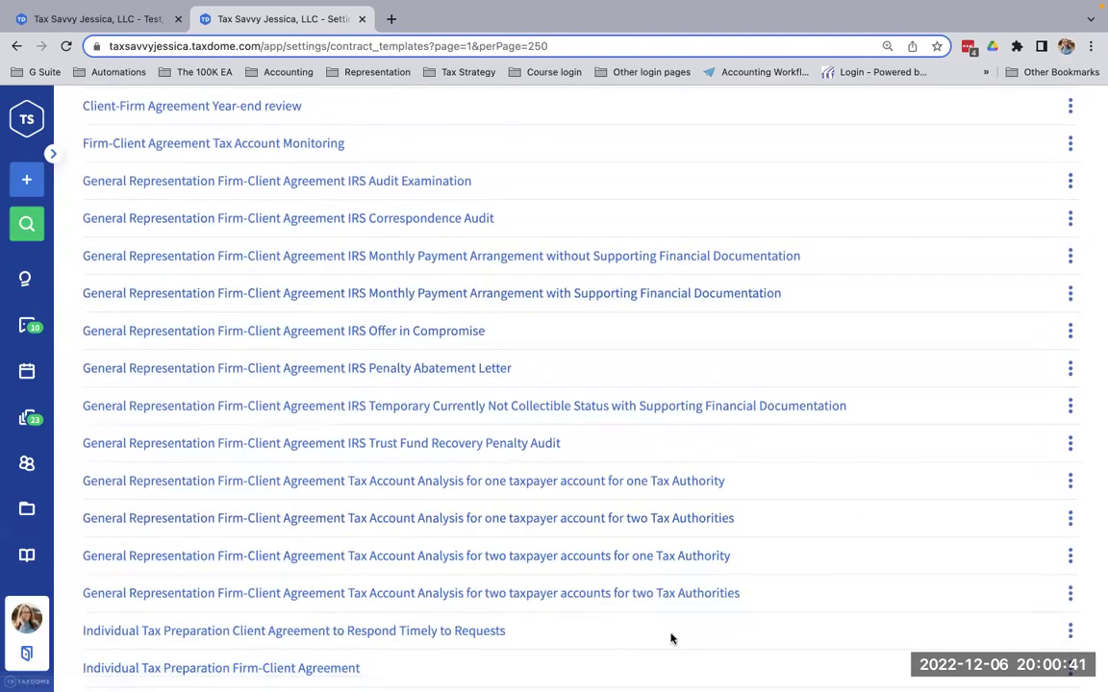
scroll(671, 637, "down", 2)
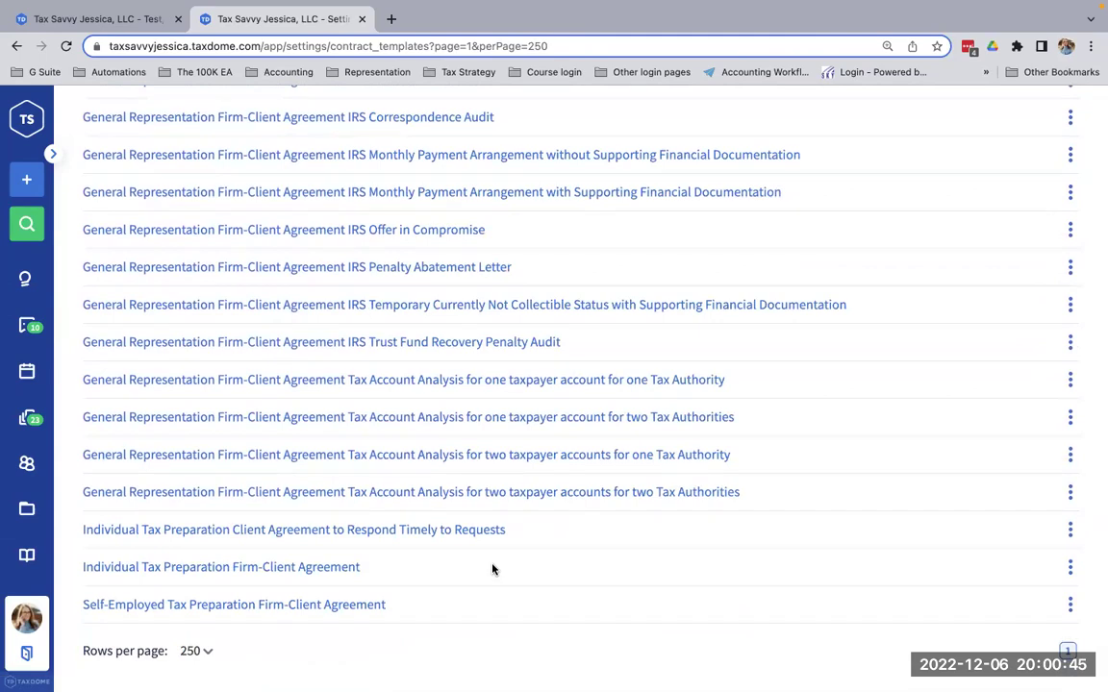
scroll(506, 571, "up", 10)
scroll(506, 572, "up", 6)
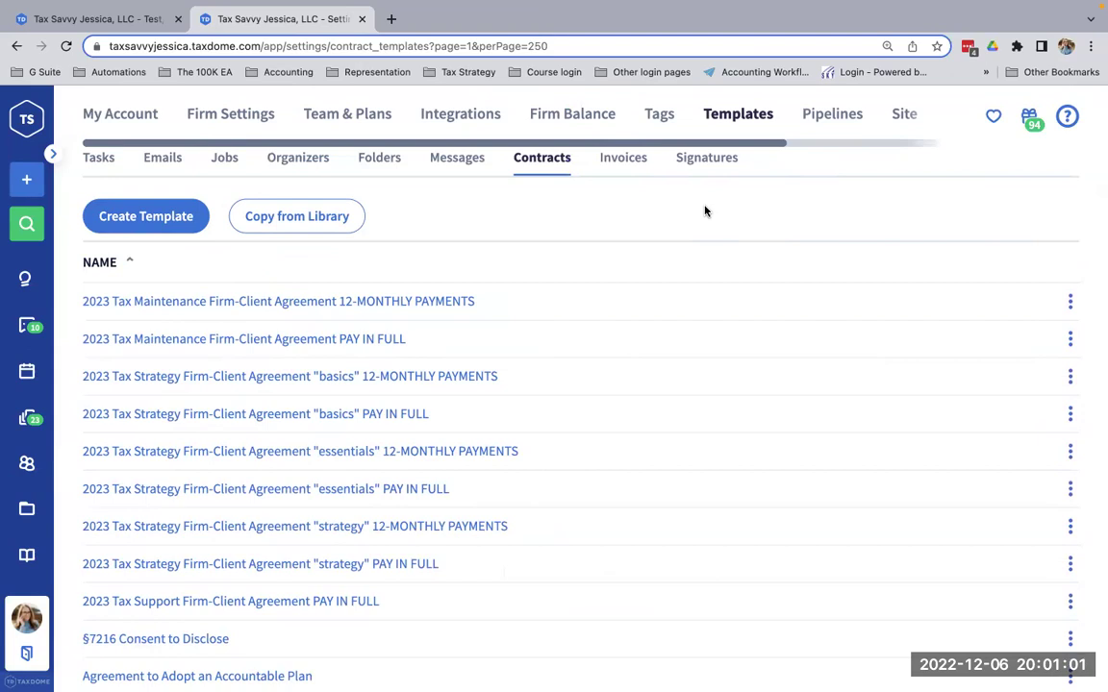
left_click(817, 116)
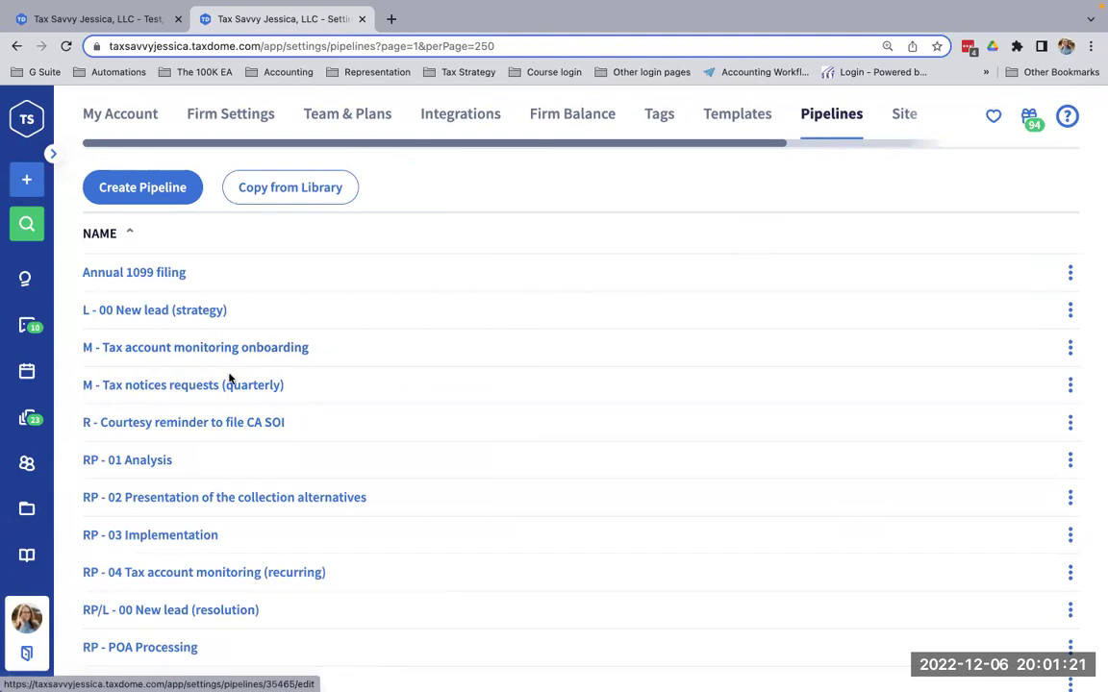
Open M - Tax notices requests (quarterly) and review its quarterly recurrence from Jul-01-2022 and four stages.
left_click(181, 391)
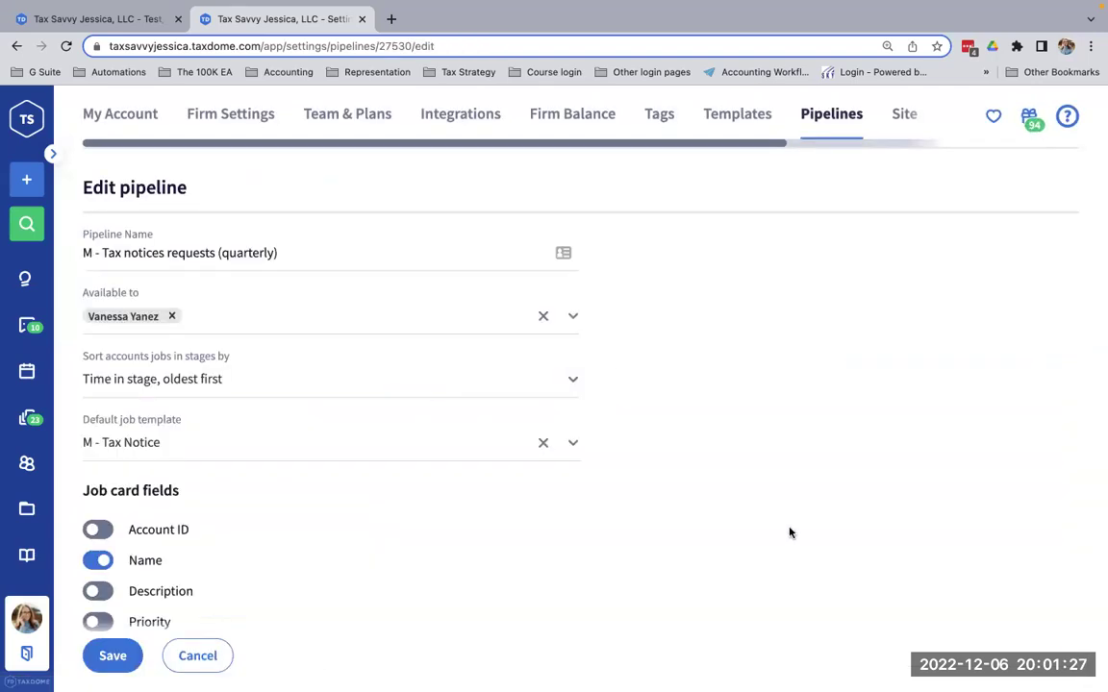
scroll(791, 532, "down", 5)
scroll(791, 532, "down", 3)
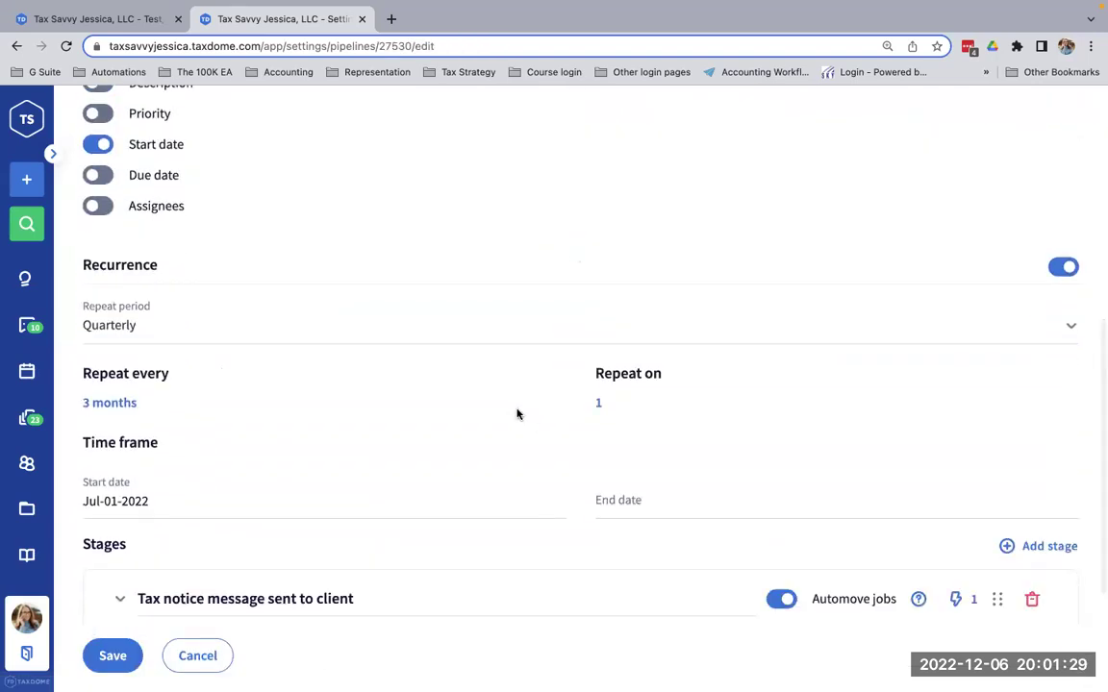
scroll(519, 413, "down", 3)
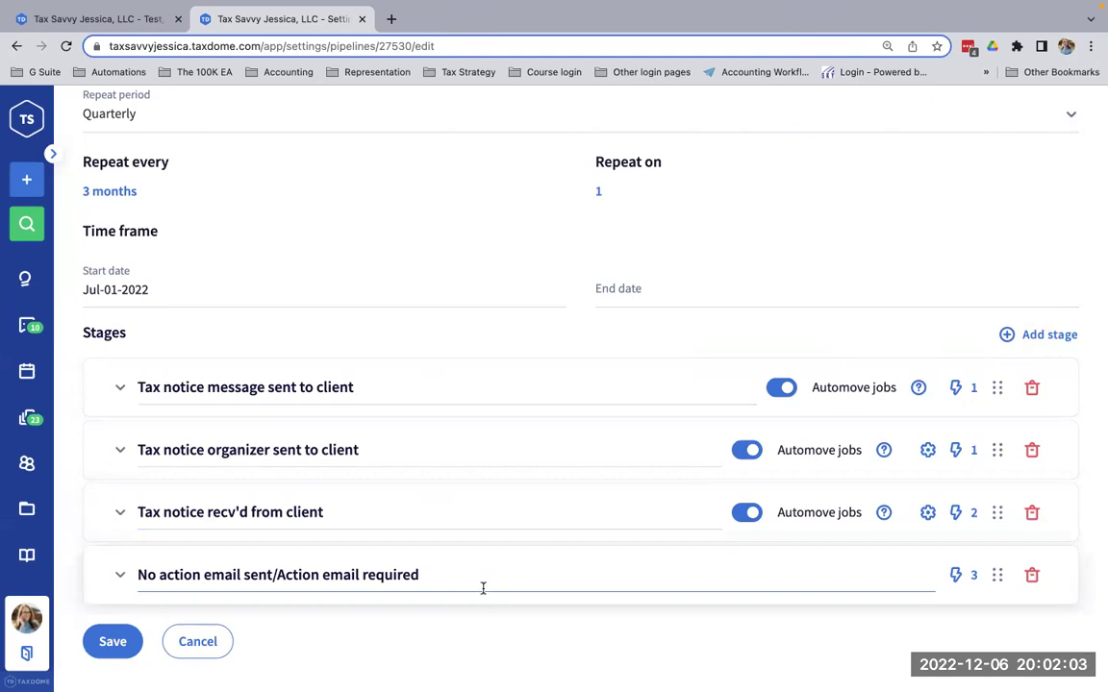
Save the quarterly tax notices pipeline and scroll the pipelines list down to TO - TaxDome Pipeline Installation.
left_click(111, 642)
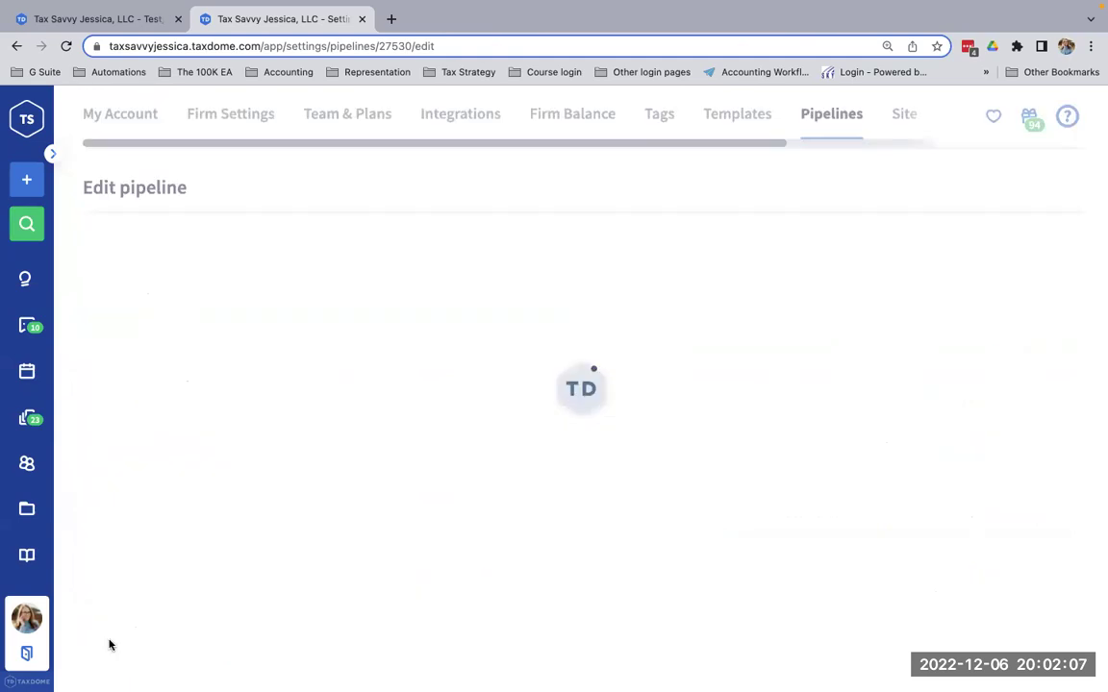
left_click(853, 173)
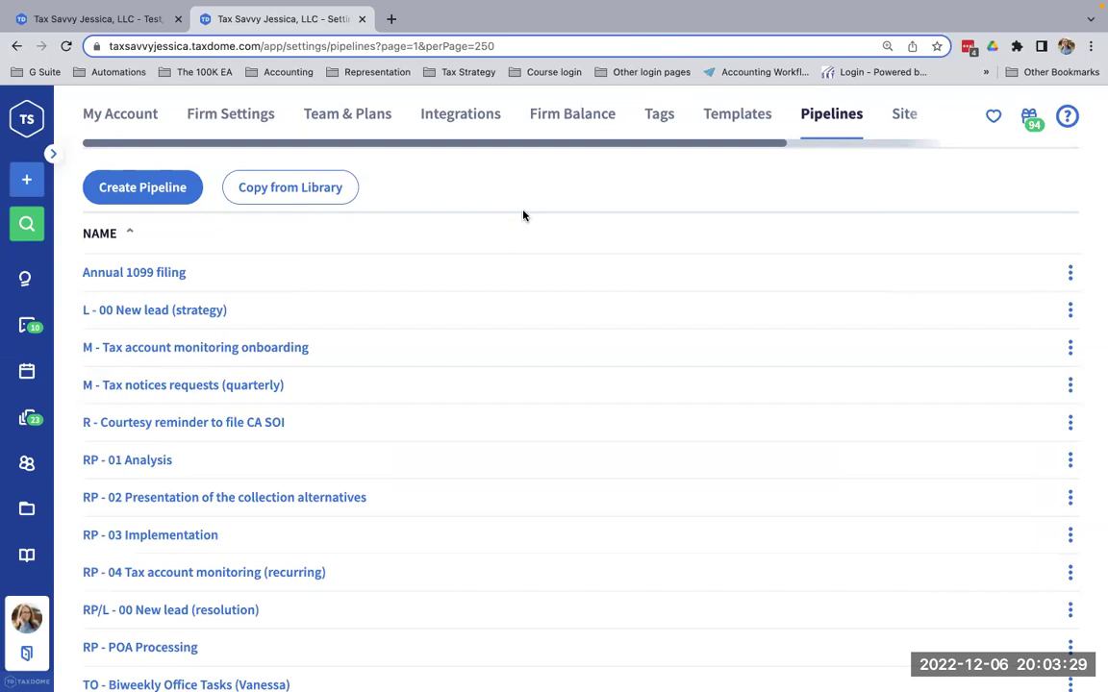
scroll(523, 215, "down", 1)
scroll(523, 216, "down", 1)
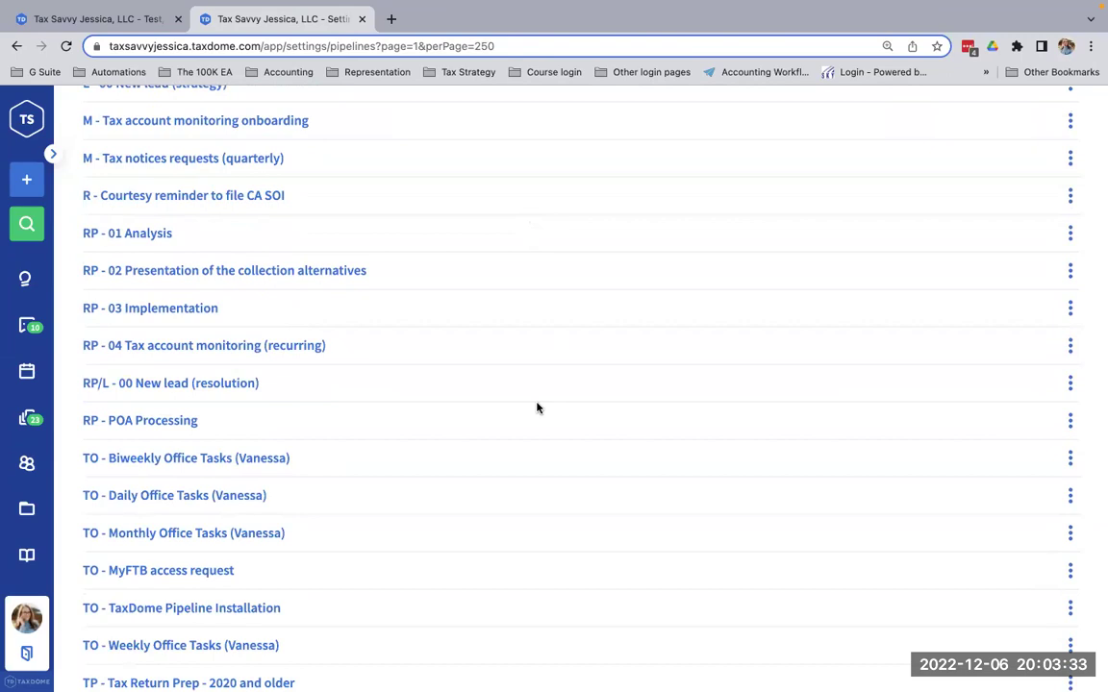
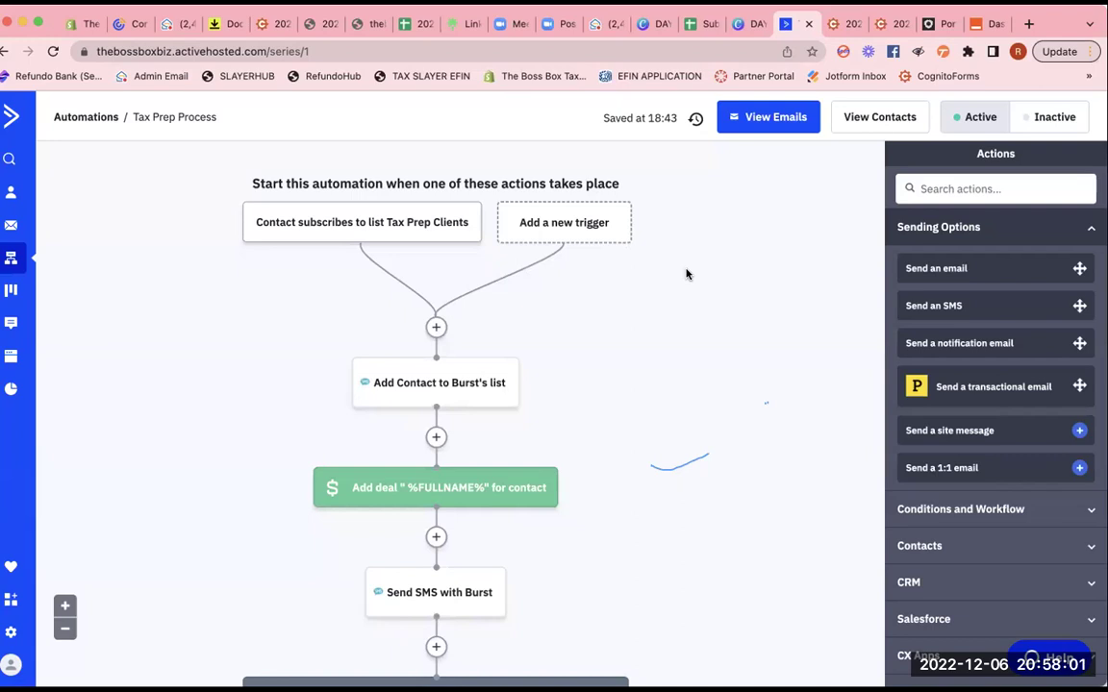
scroll(686, 275, "down", 3)
scroll(686, 275, "down", 2)
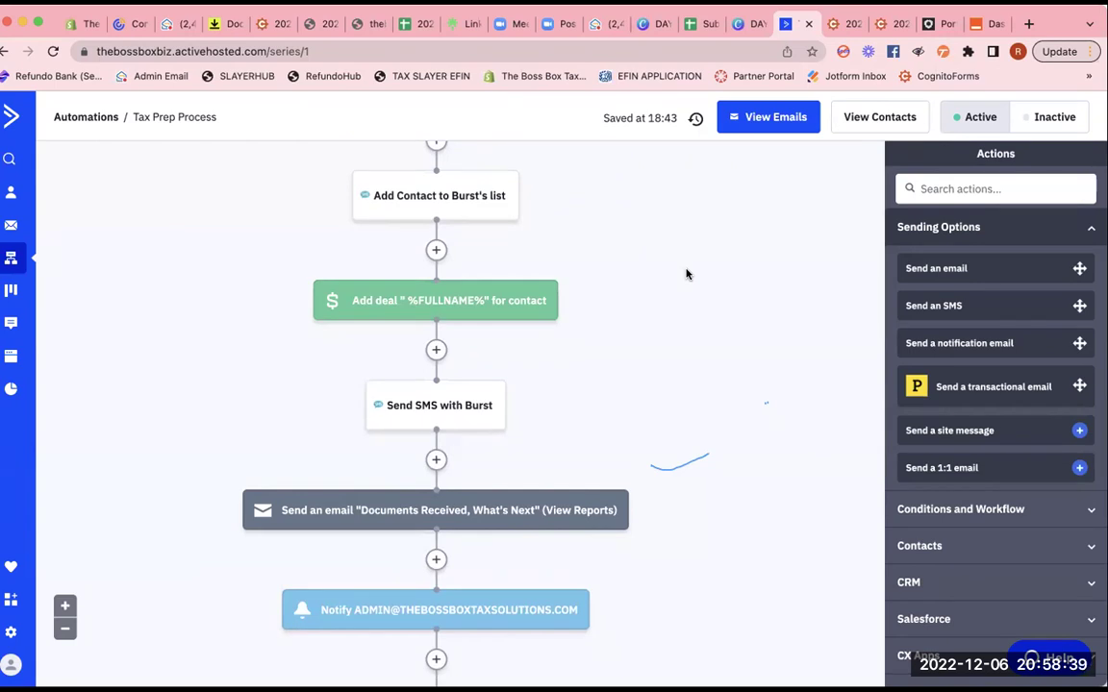
scroll(686, 274, "up", 2)
scroll(686, 274, "down", 2)
scroll(685, 274, "down", 5)
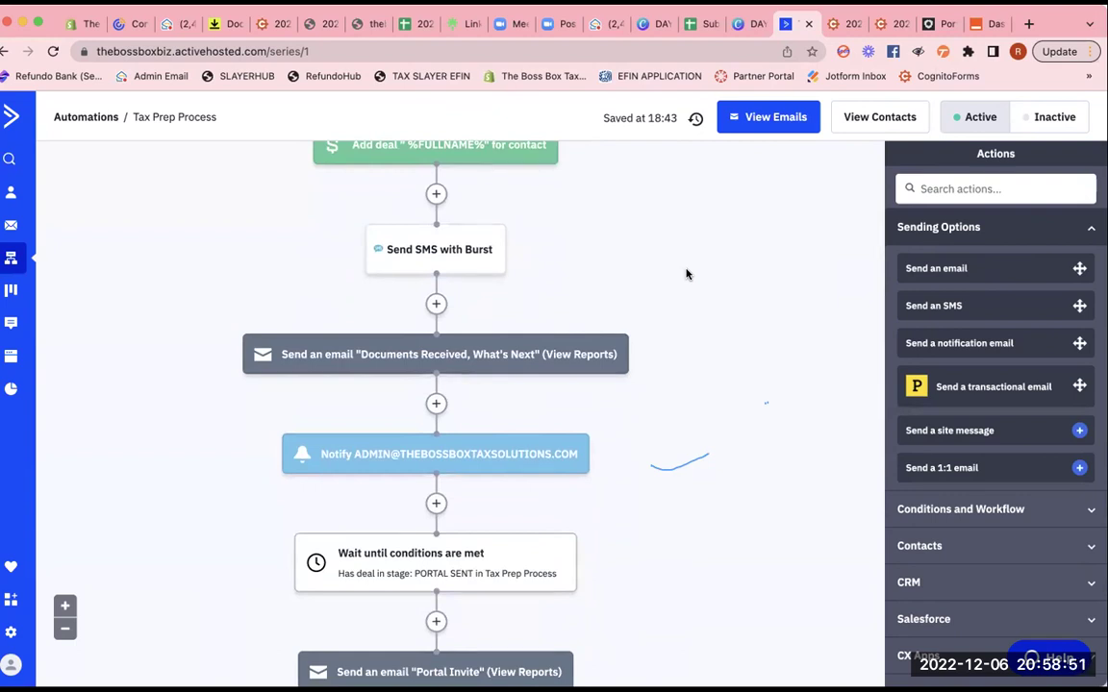
scroll(685, 275, "up", 2)
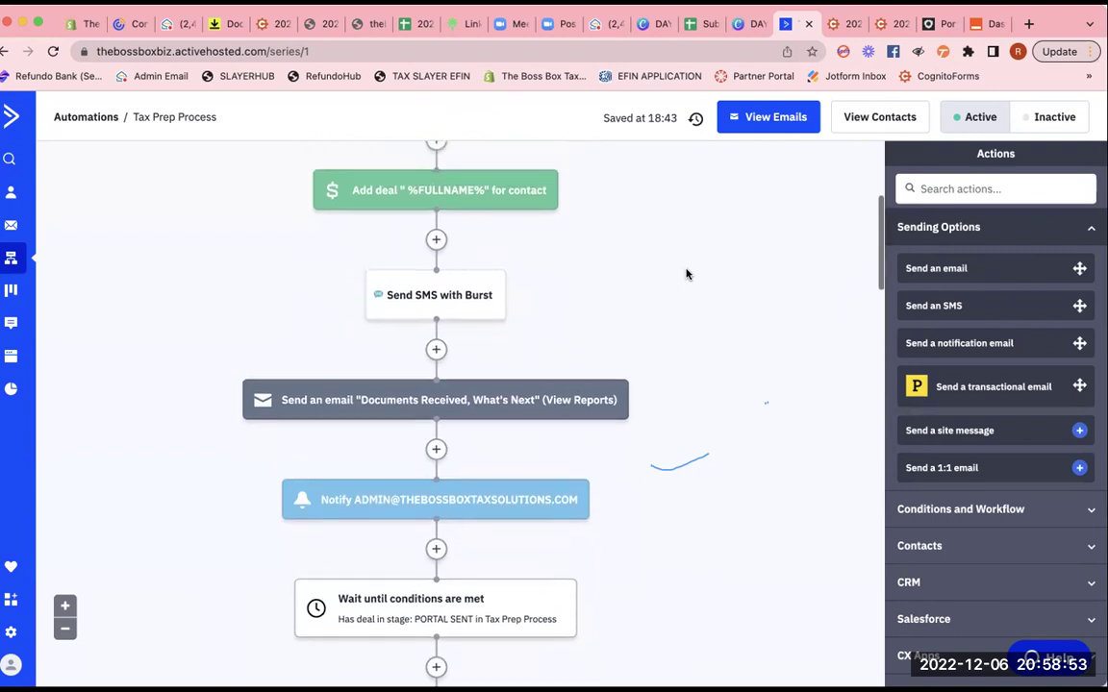
Switch to the Cognito Forms intake form and review its Questionnaire, Income, Healthcare and COVID19 sections.
key("ctrl+Tab")
key("ctrl+Tab")
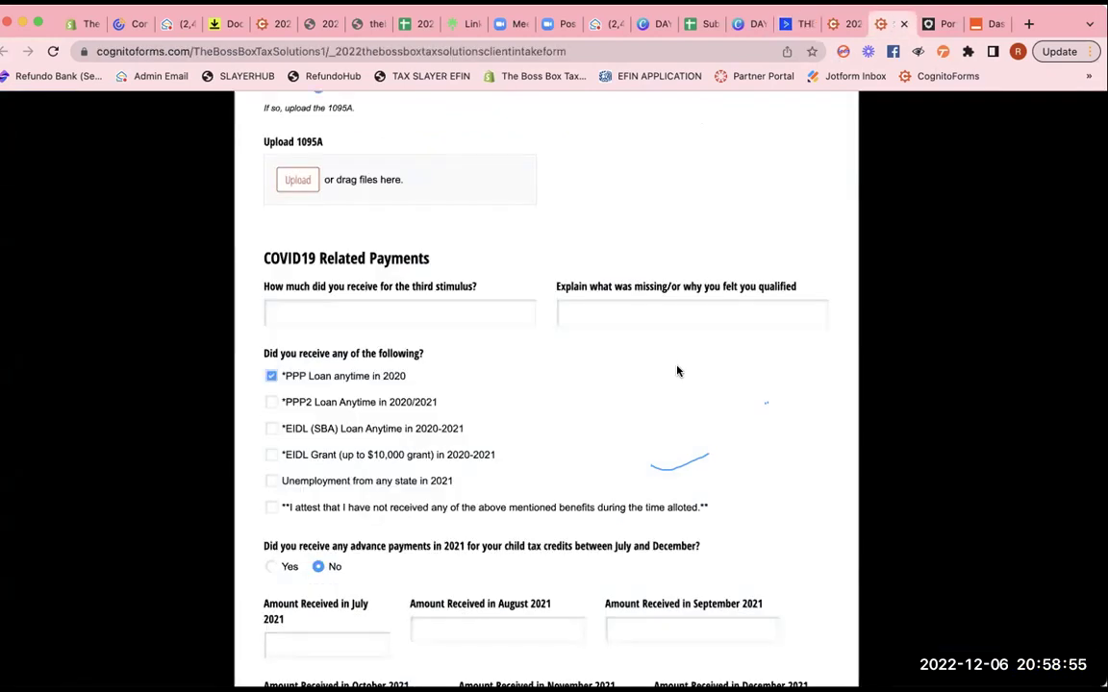
scroll(677, 371, "up", 5)
scroll(1081, 447, "up", 5)
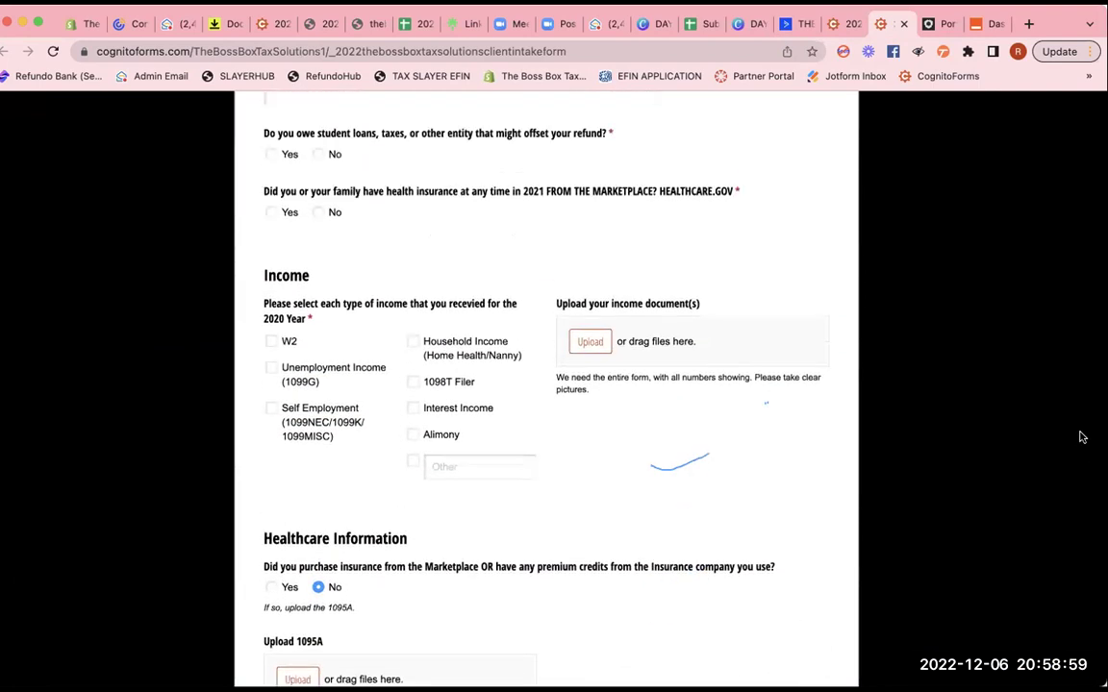
scroll(1081, 437, "up", 10)
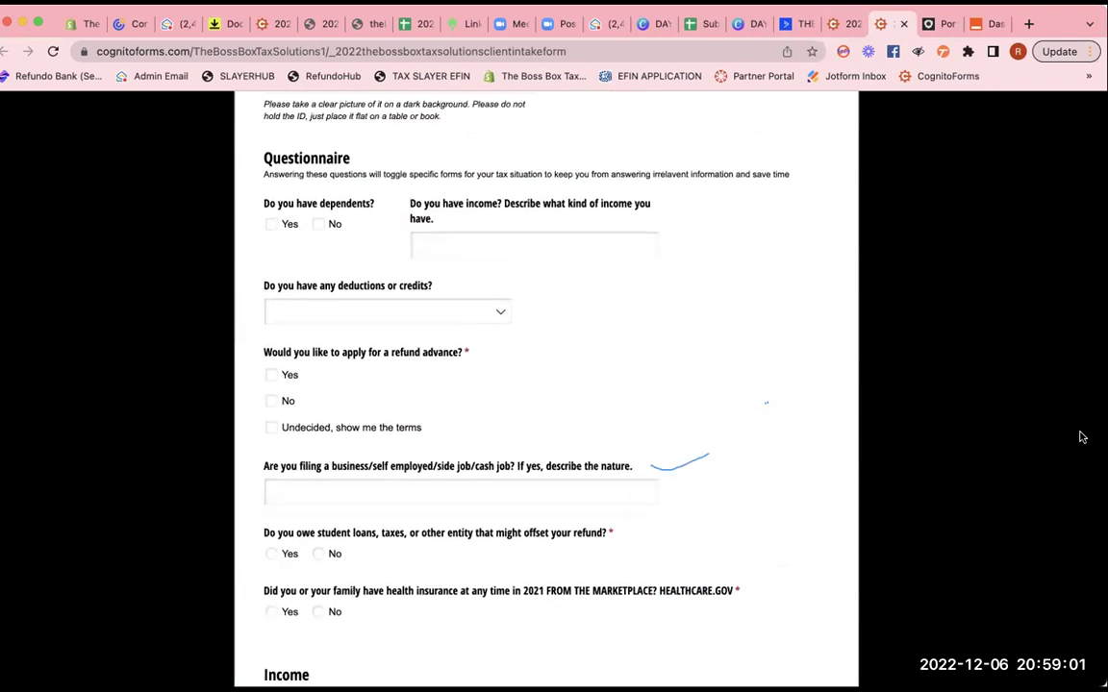
scroll(1081, 437, "down", 1)
scroll(1081, 438, "down", 3)
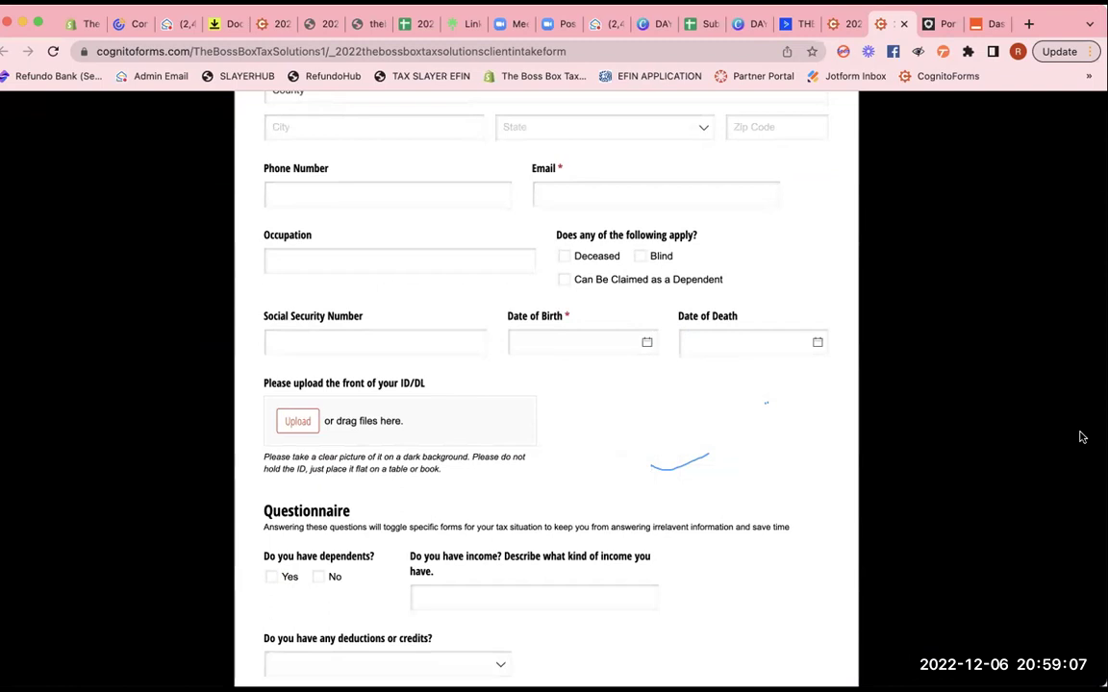
scroll(1080, 438, "down", 3)
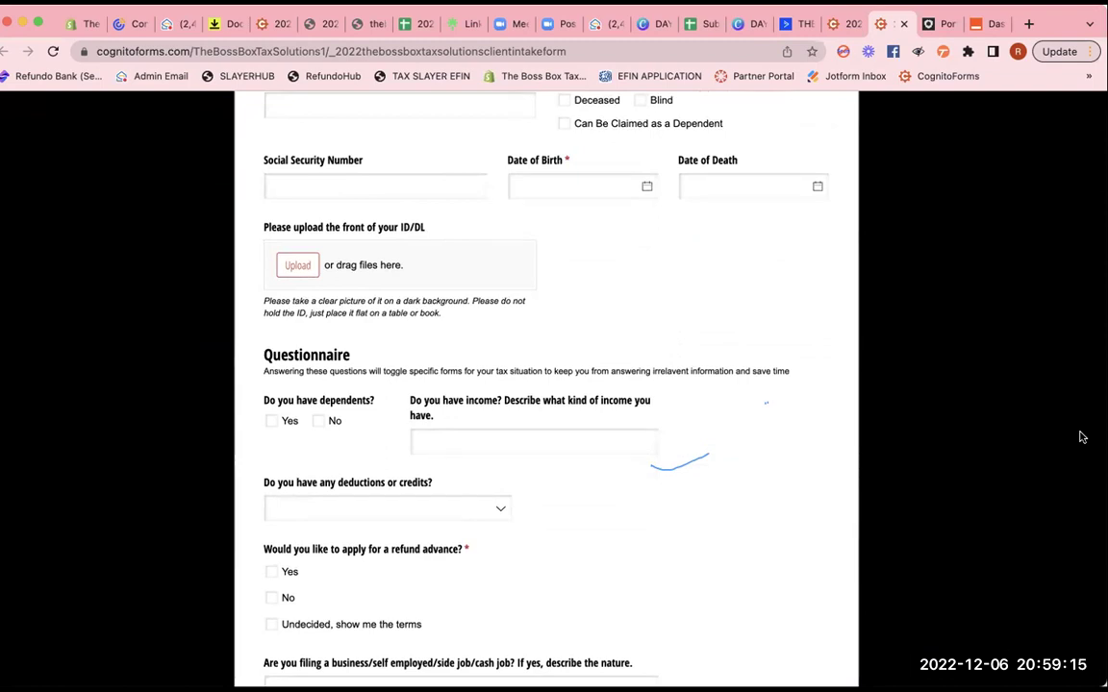
scroll(1078, 436, "down", 3)
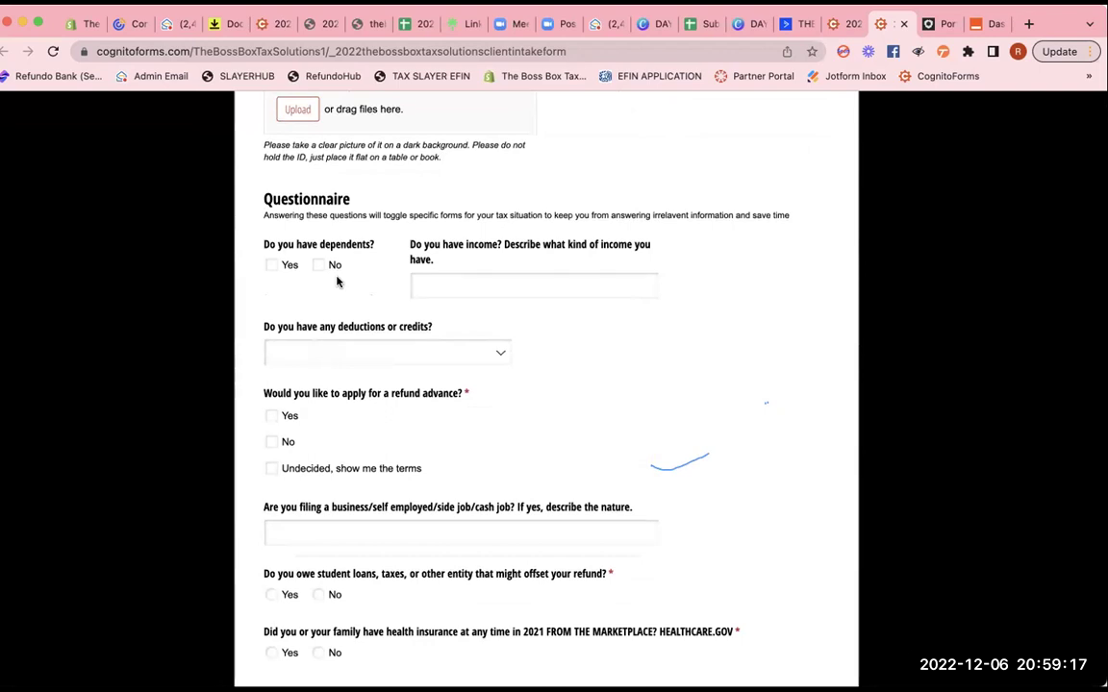
scroll(438, 334, "down", 2)
scroll(1080, 376, "down", 15)
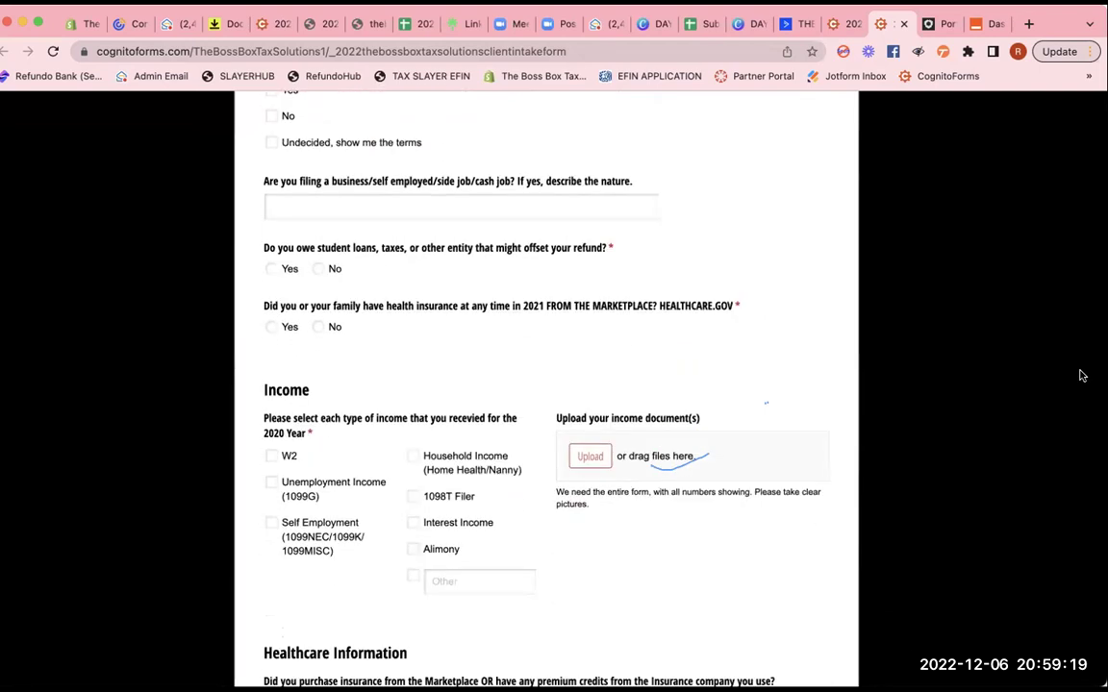
scroll(1080, 376, "down", 5)
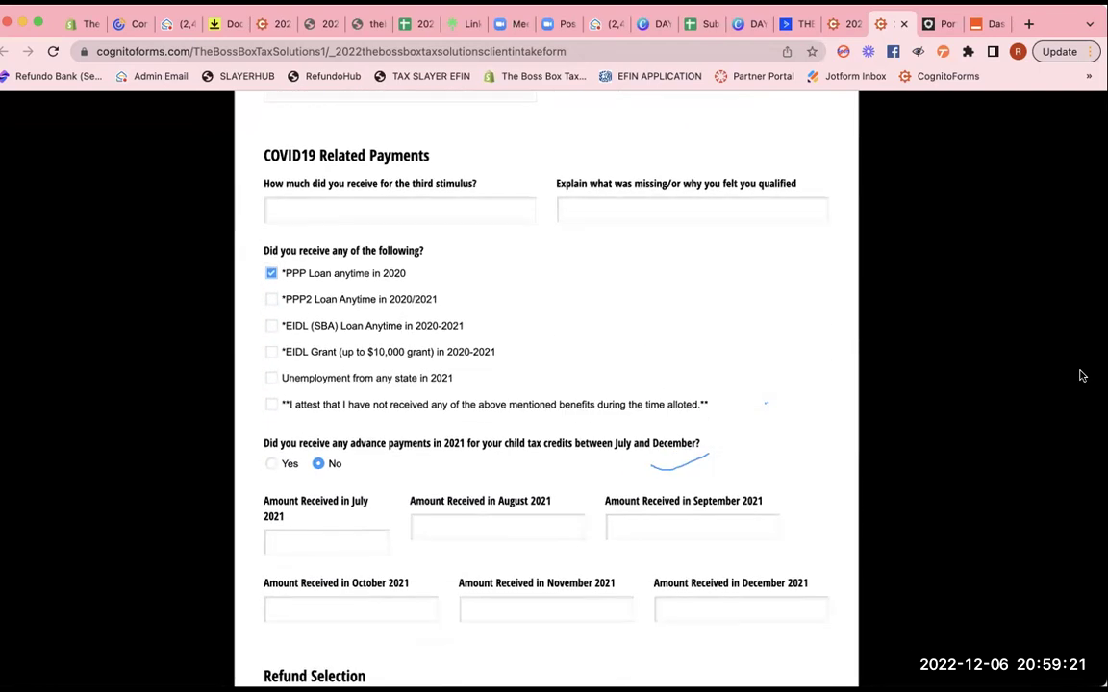
scroll(1081, 376, "up", 3)
scroll(1080, 376, "up", 12)
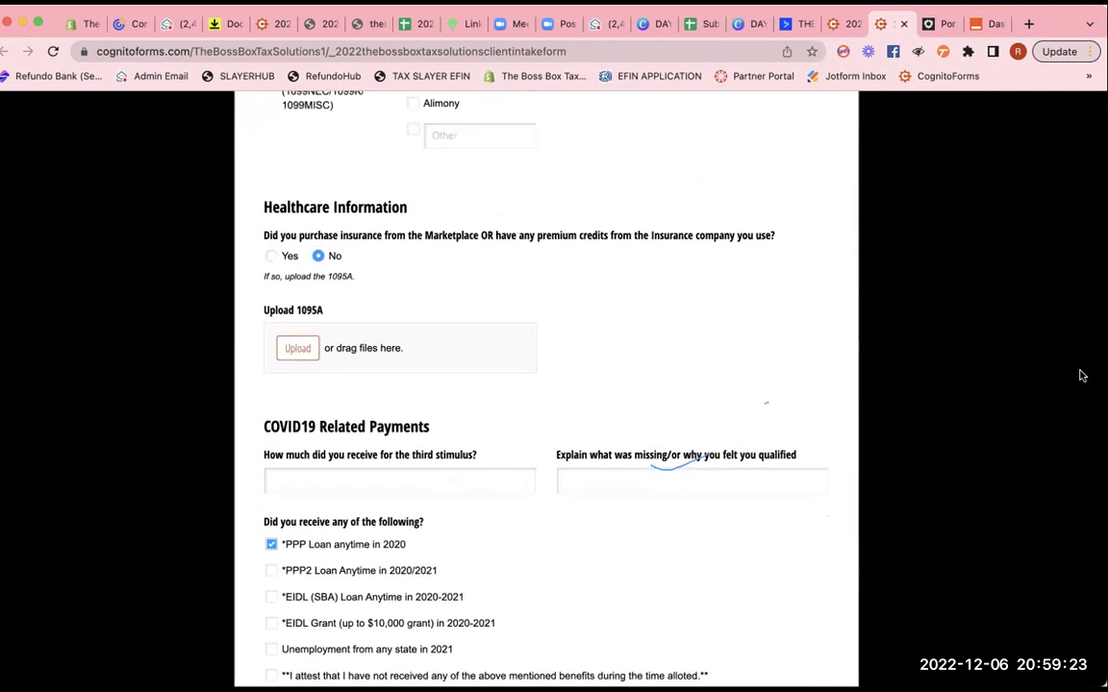
scroll(1081, 376, "up", 6)
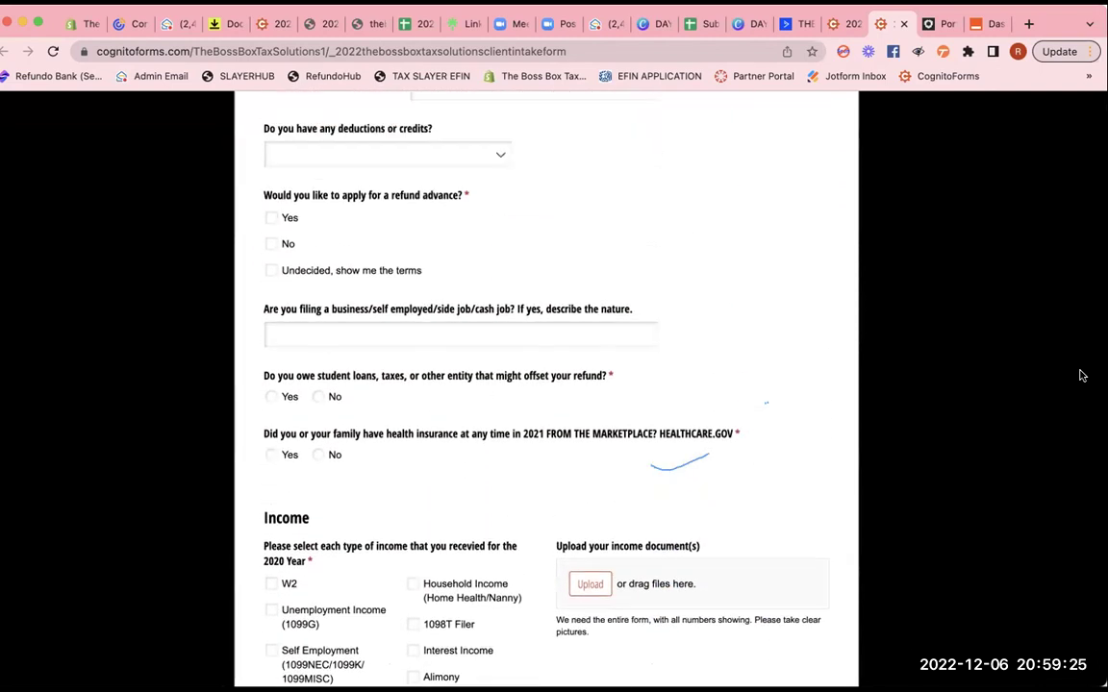
Tick Yes for dependents, then clear it so the question stays unanswered.
left_click(271, 295)
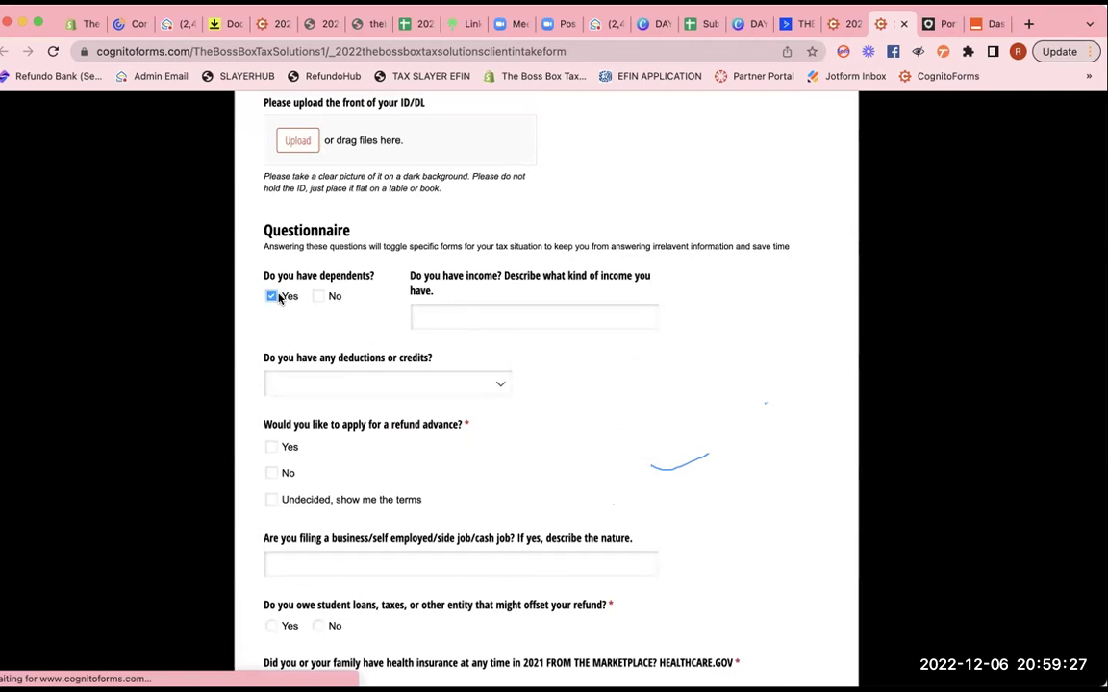
scroll(524, 411, "down", 3)
scroll(524, 411, "down", 4)
scroll(524, 410, "up", 6)
scroll(524, 410, "up", 2)
left_click(268, 297)
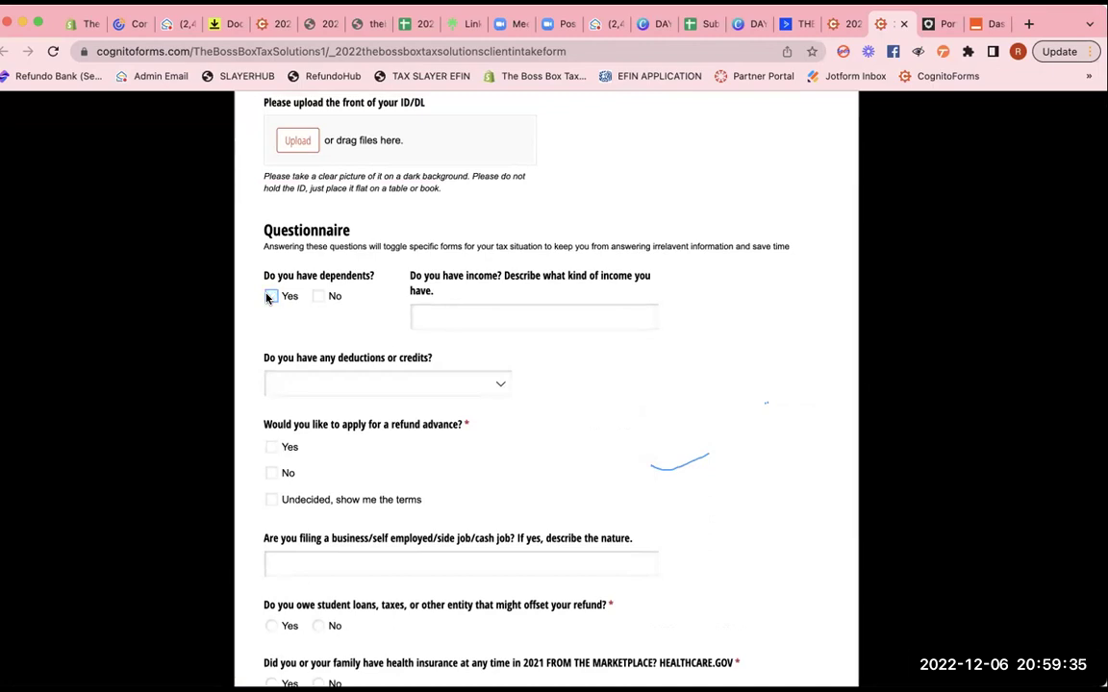
Check Self Employment (1099NEC/1099K/1099MISC) as an income type, then return to the form's top.
scroll(267, 297, "down", 8)
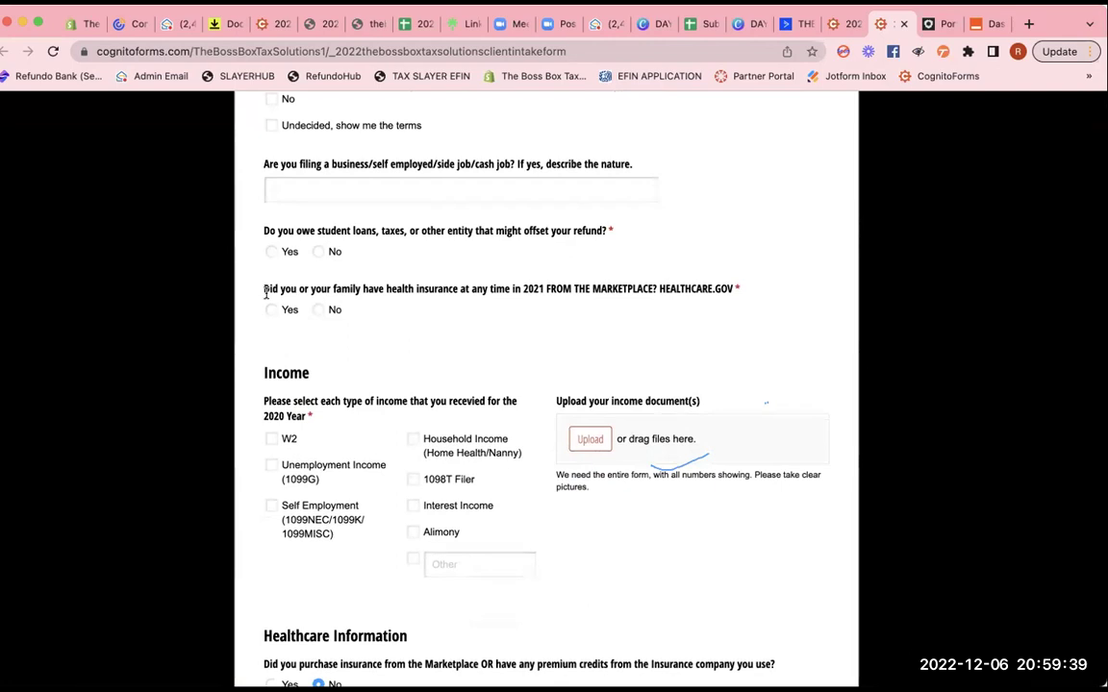
left_click(272, 506)
left_click(279, 503)
left_click(272, 506)
scroll(630, 356, "up", 3)
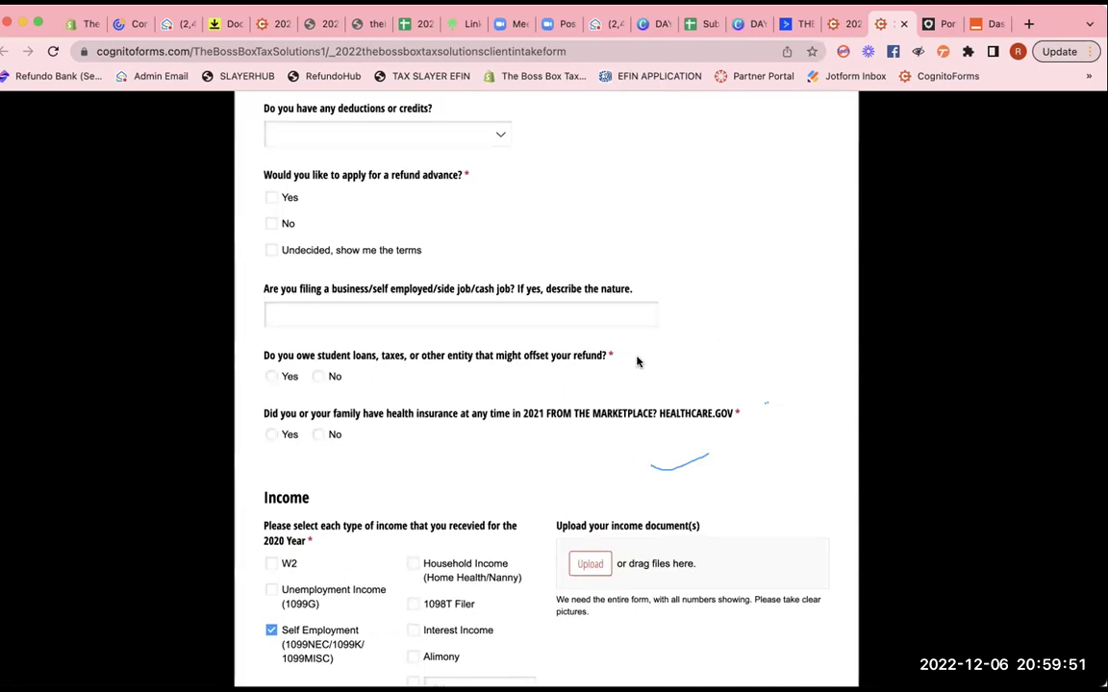
scroll(636, 360, "up", 10)
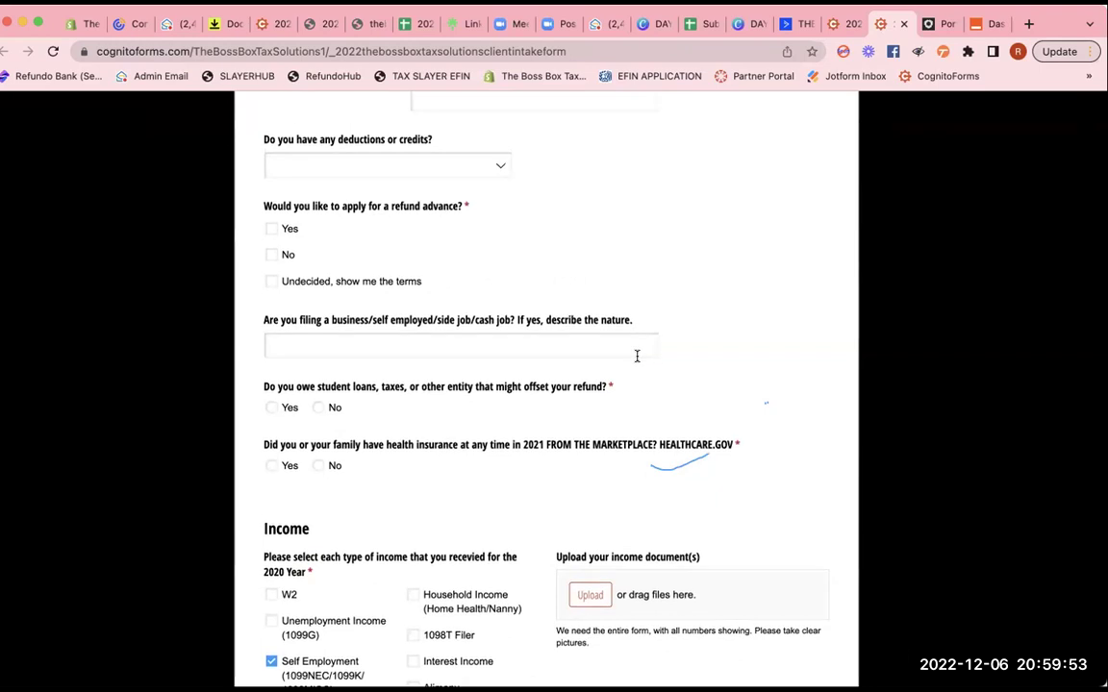
scroll(636, 356, "up", 5)
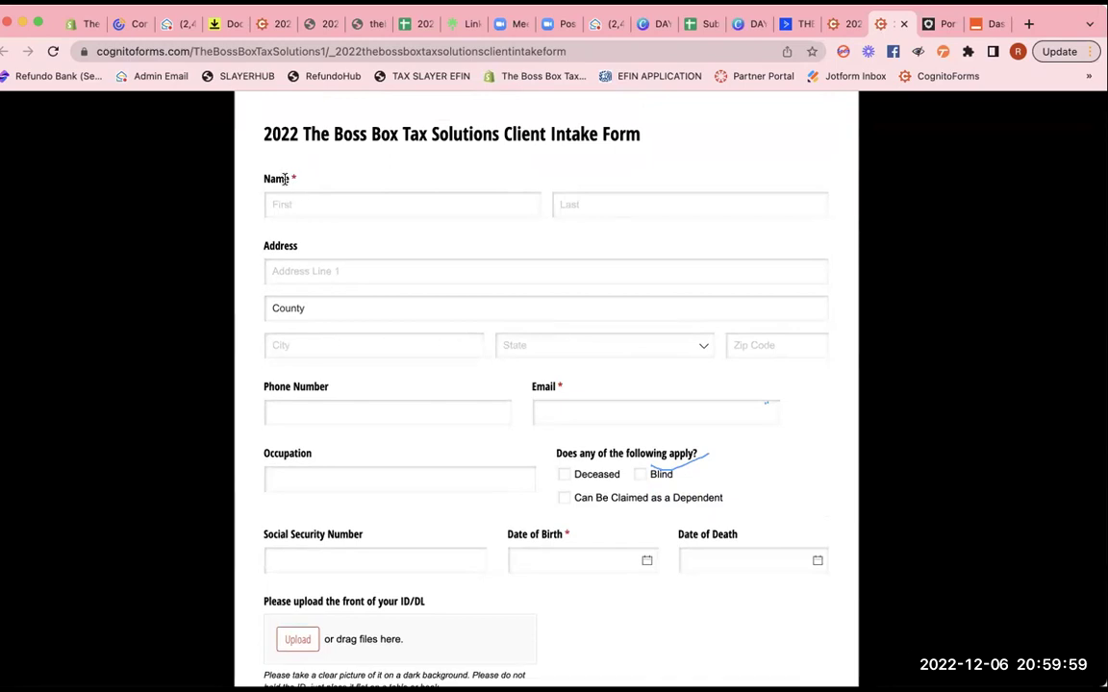
scroll(656, 518, "down", 2)
scroll(656, 517, "down", 3)
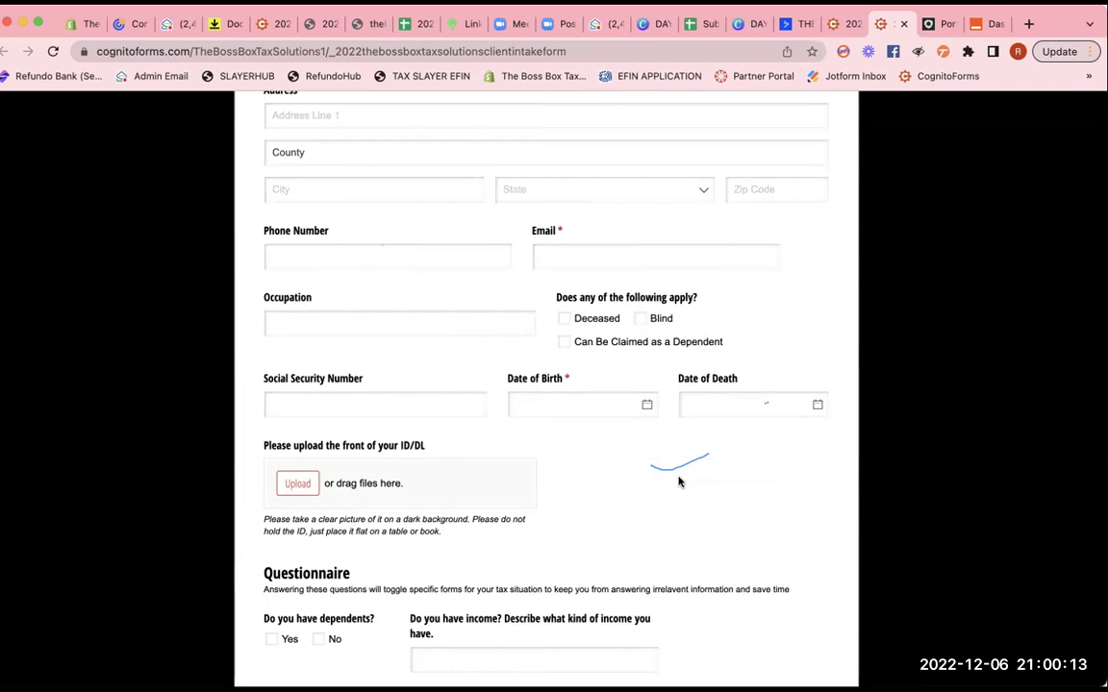
scroll(679, 482, "up", 1)
scroll(679, 481, "down", 3)
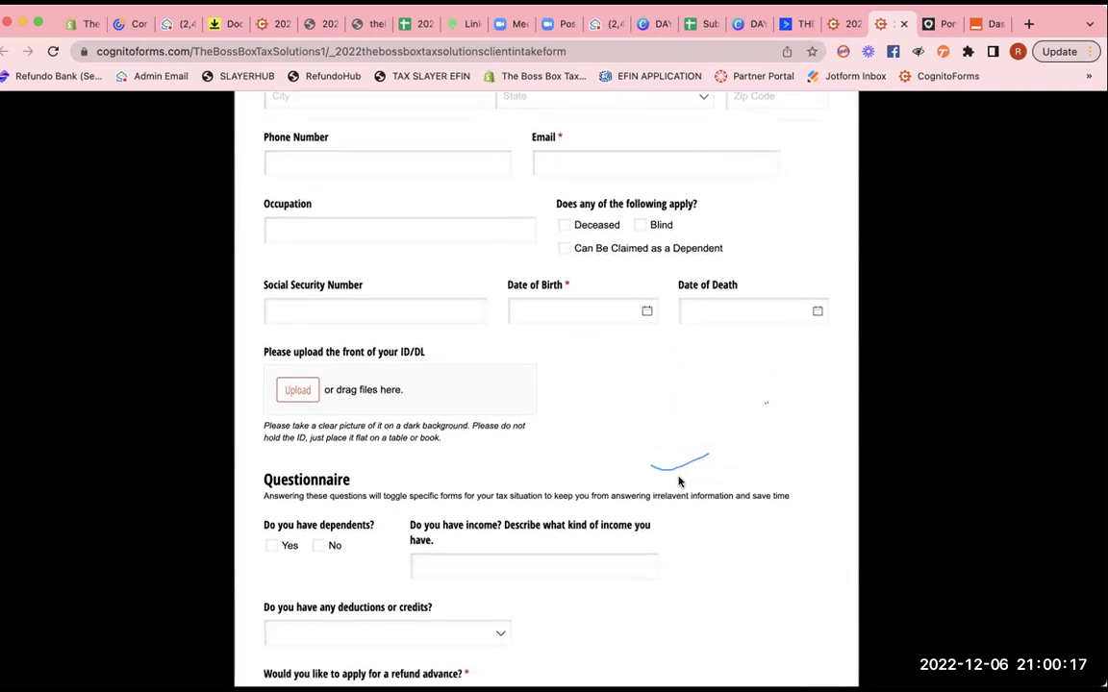
scroll(679, 482, "down", 3)
scroll(678, 481, "down", 3)
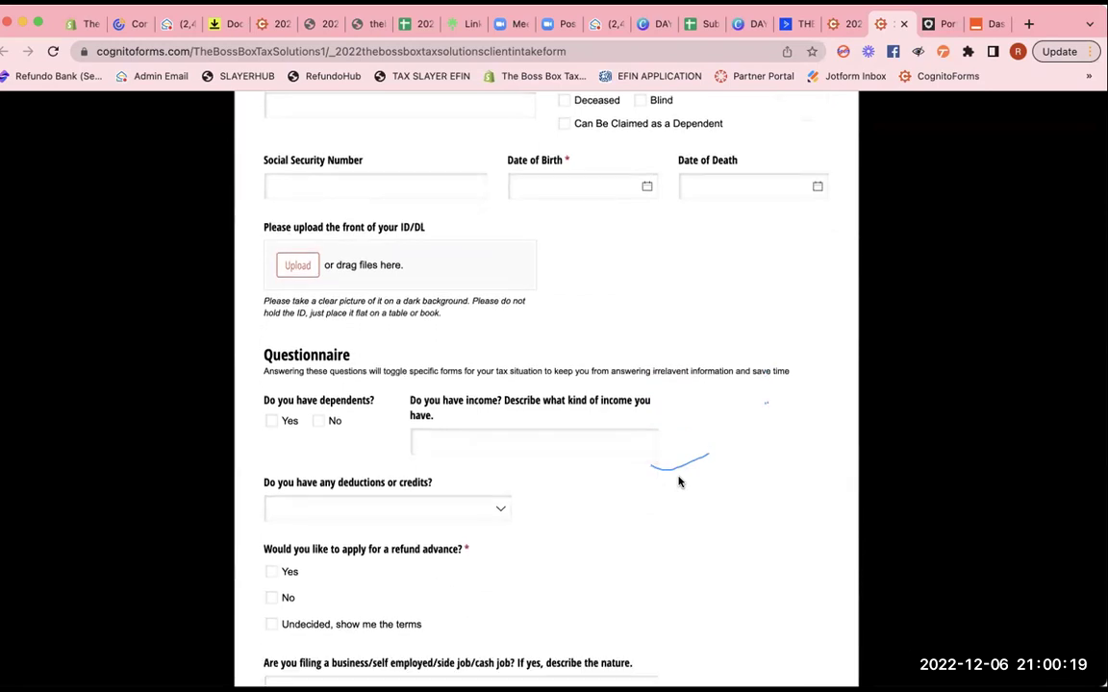
scroll(678, 481, "down", 10)
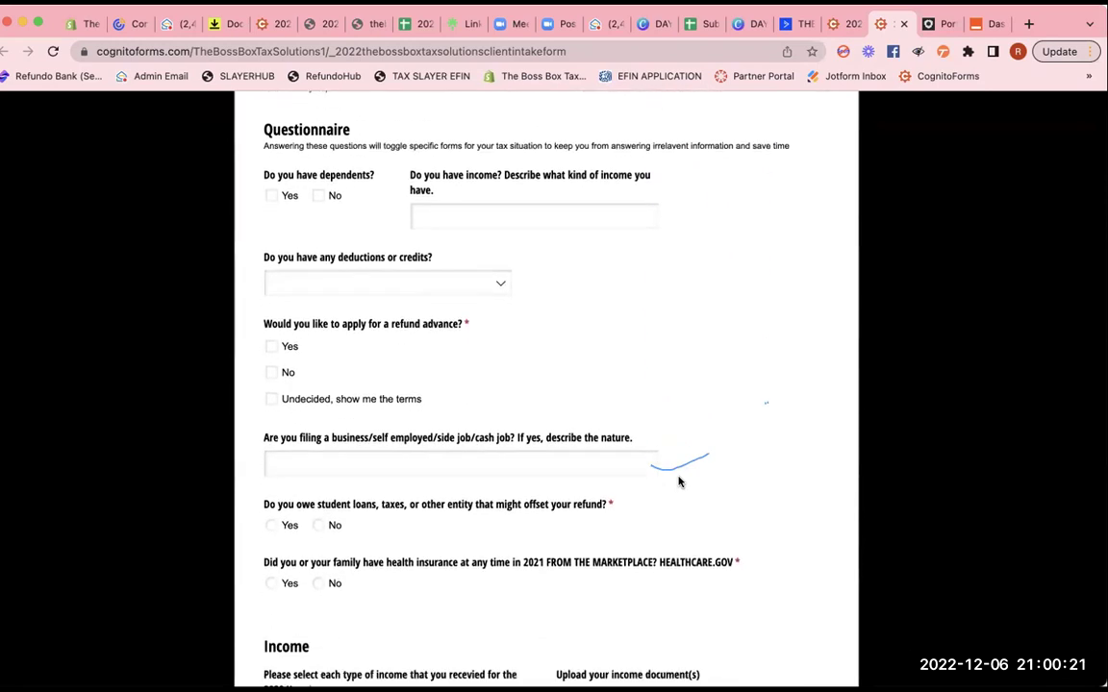
scroll(678, 480, "down", 4)
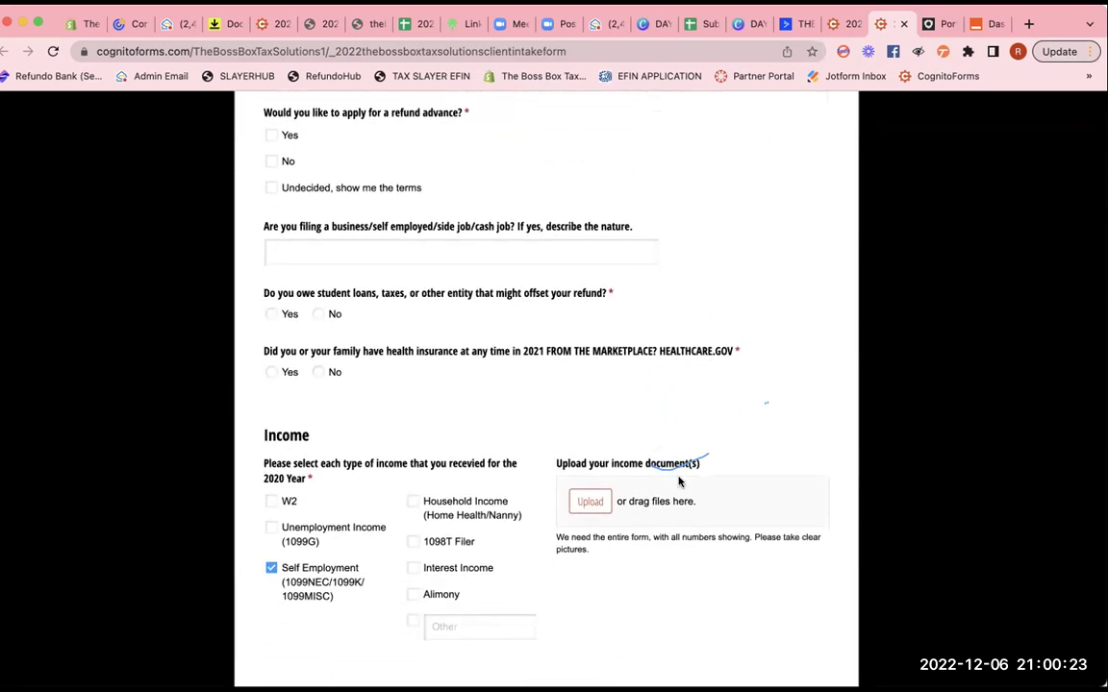
scroll(678, 481, "up", 3)
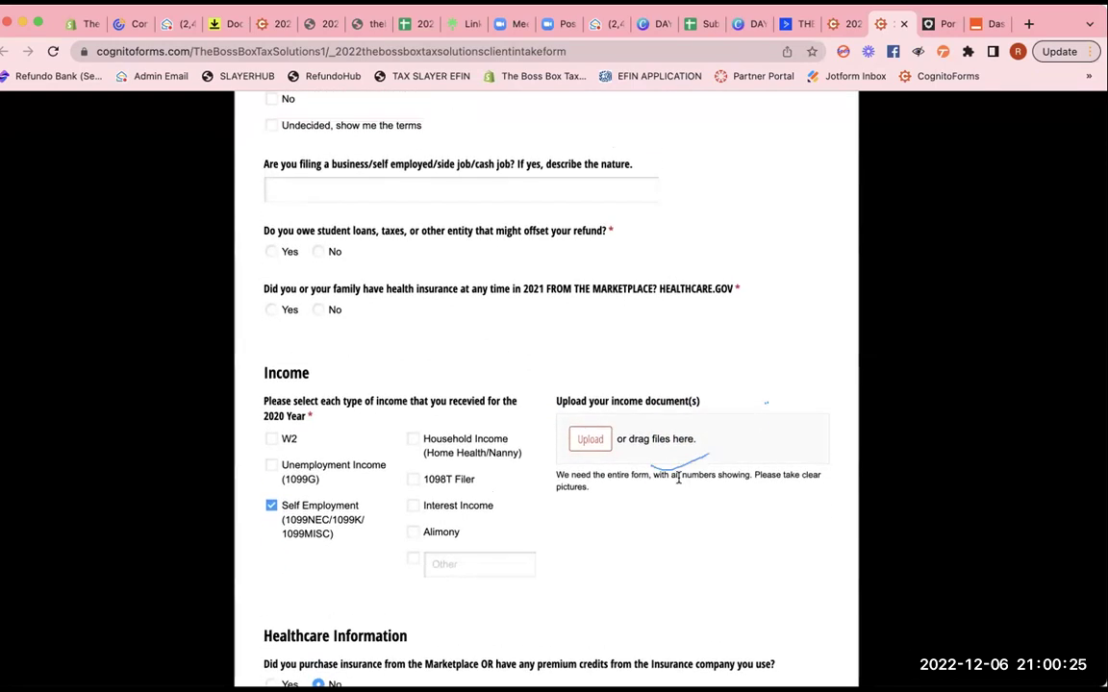
scroll(678, 481, "up", 20)
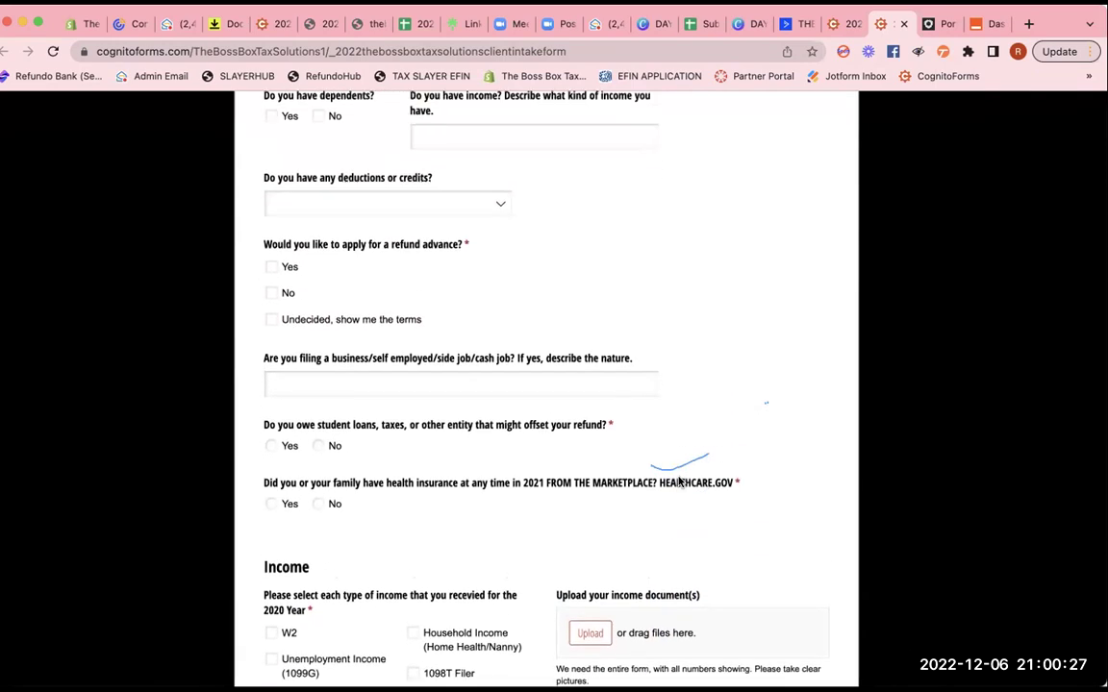
scroll(678, 480, "up", 3)
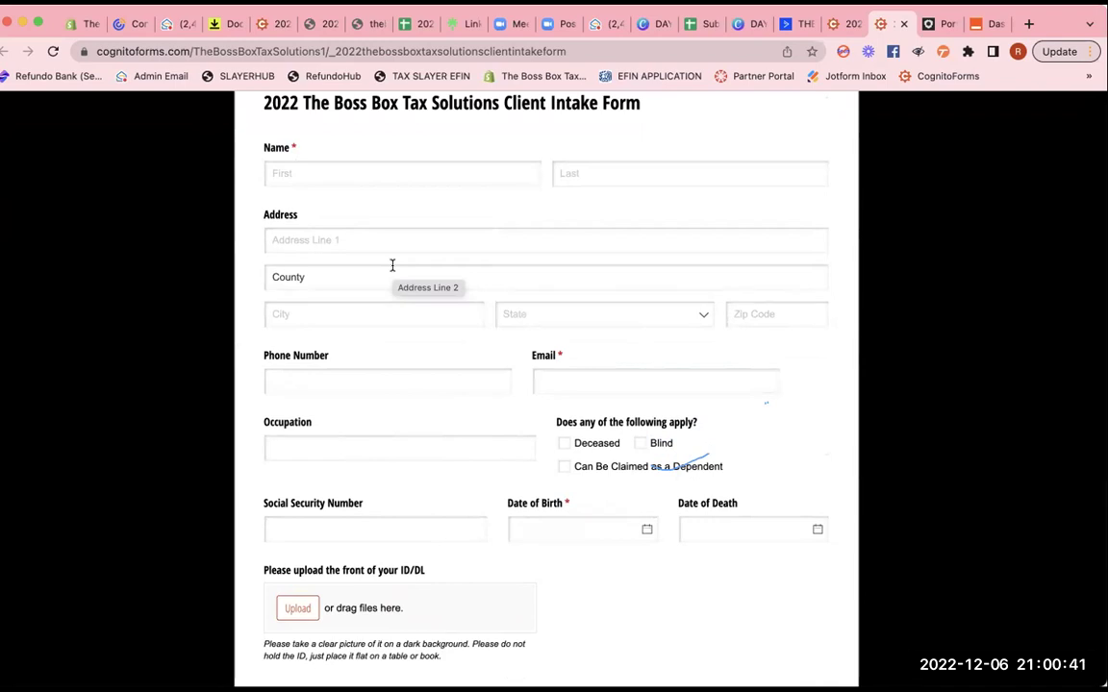
scroll(391, 264, "up", 1)
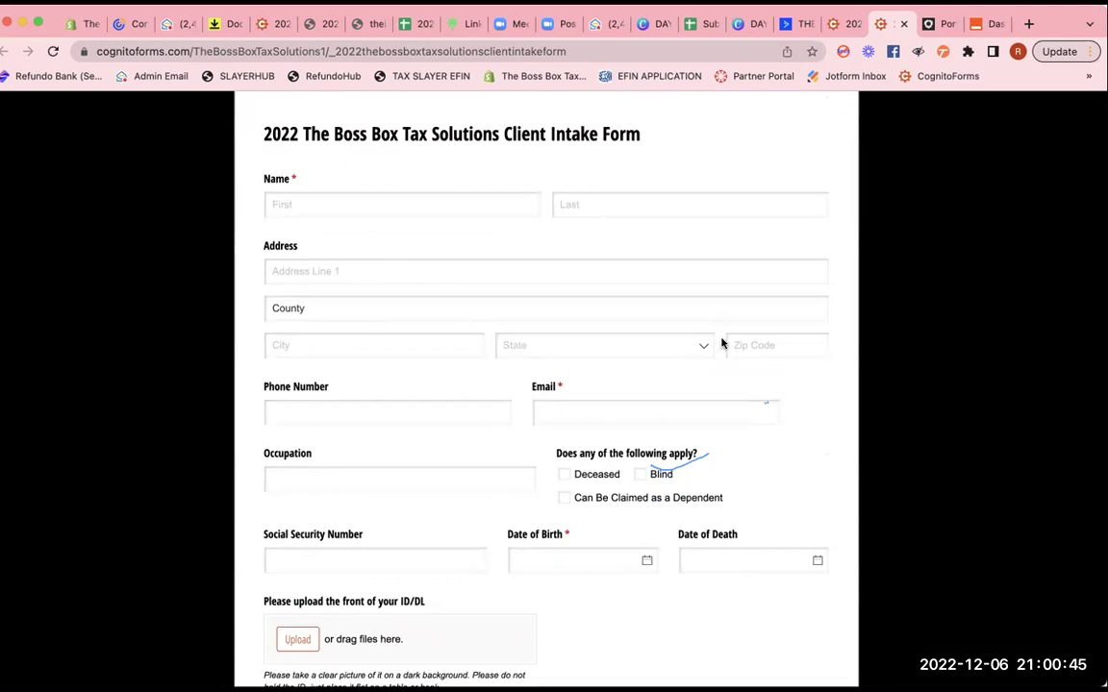
scroll(722, 343, "down", 6)
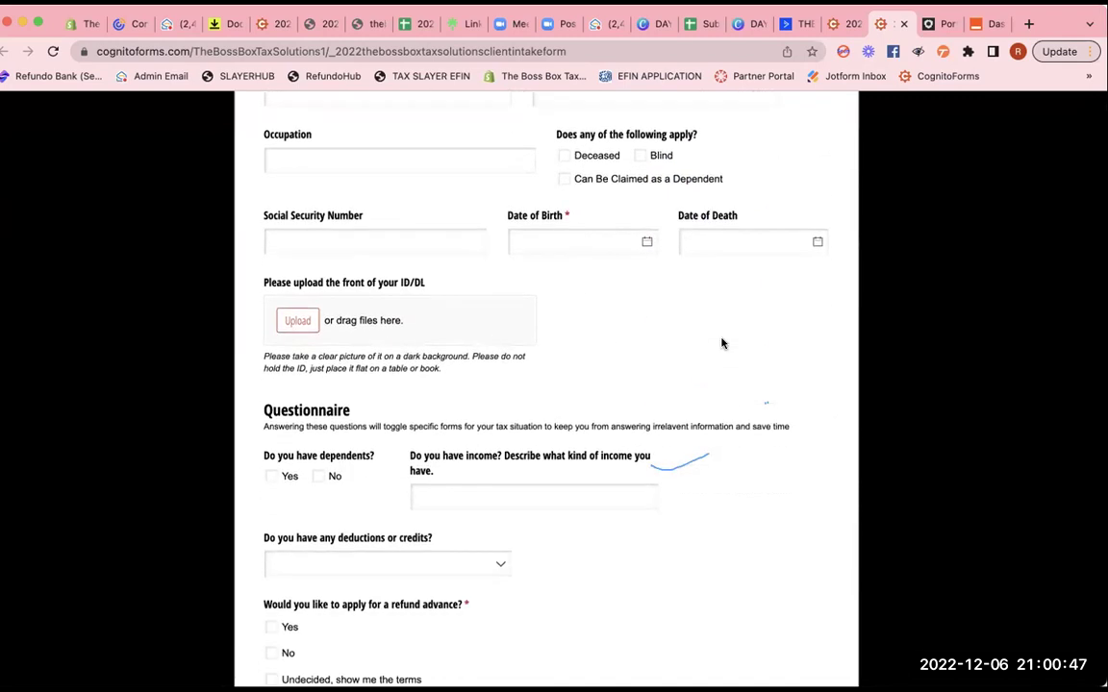
scroll(746, 343, "down", 2)
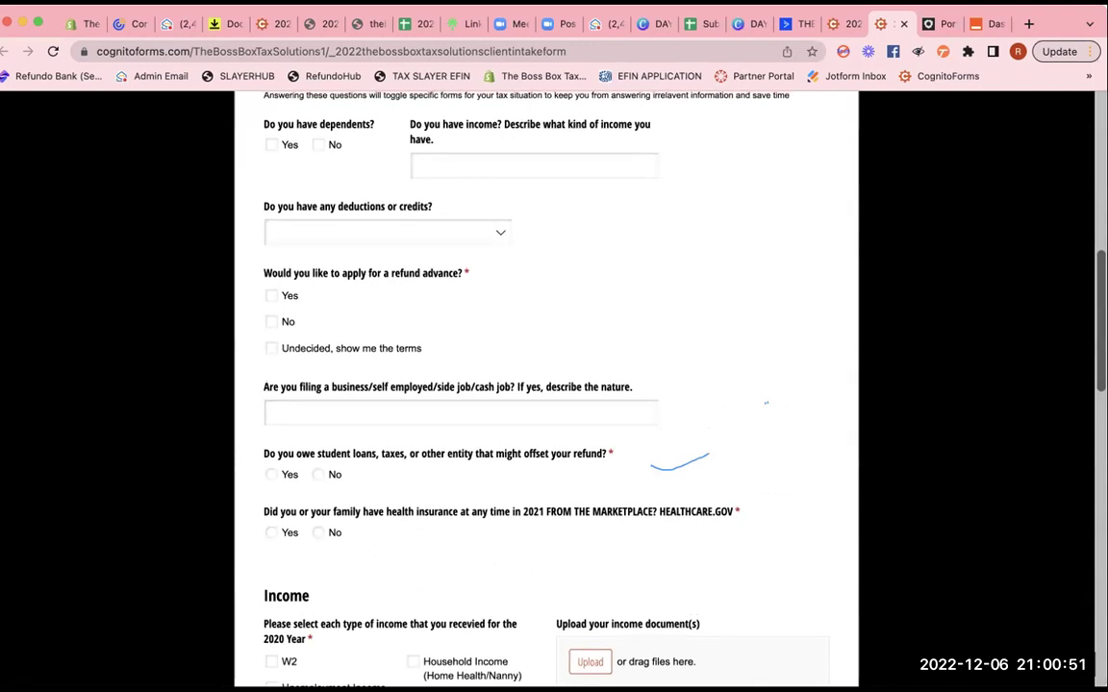
scroll(765, 403, "down", 1)
scroll(776, 557, "down", 15)
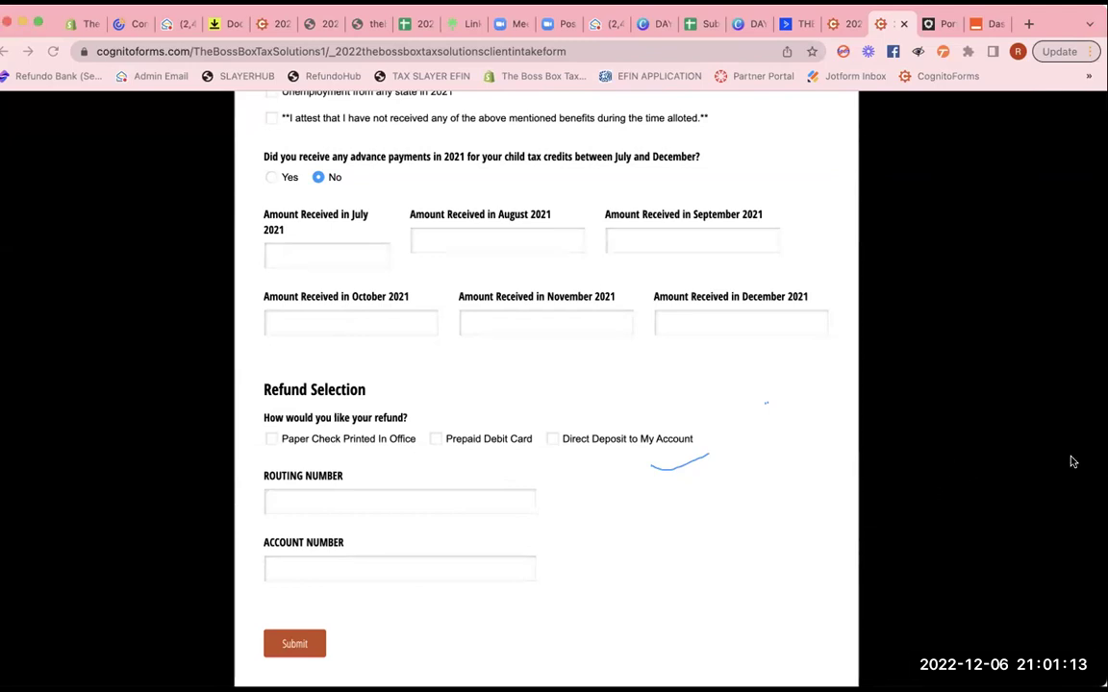
scroll(1071, 460, "up", 5)
scroll(545, 384, "up", 10)
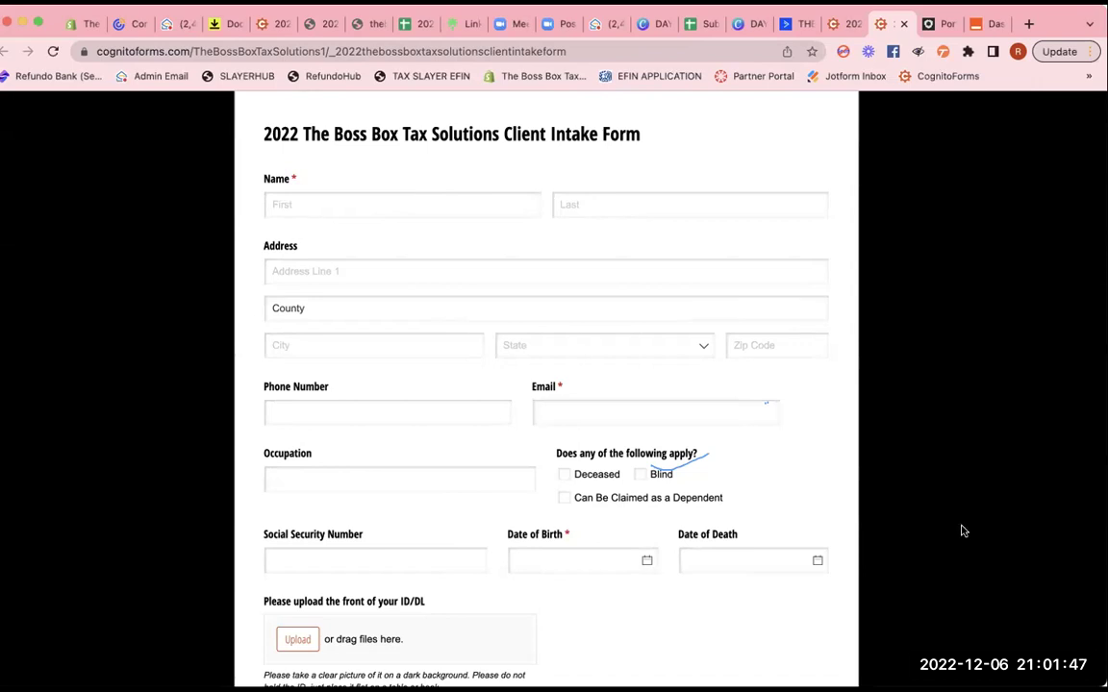
Glance at the intake form's Build view, then return to the preview.
scroll(1007, 415, "down", 2)
scroll(1007, 416, "down", 10)
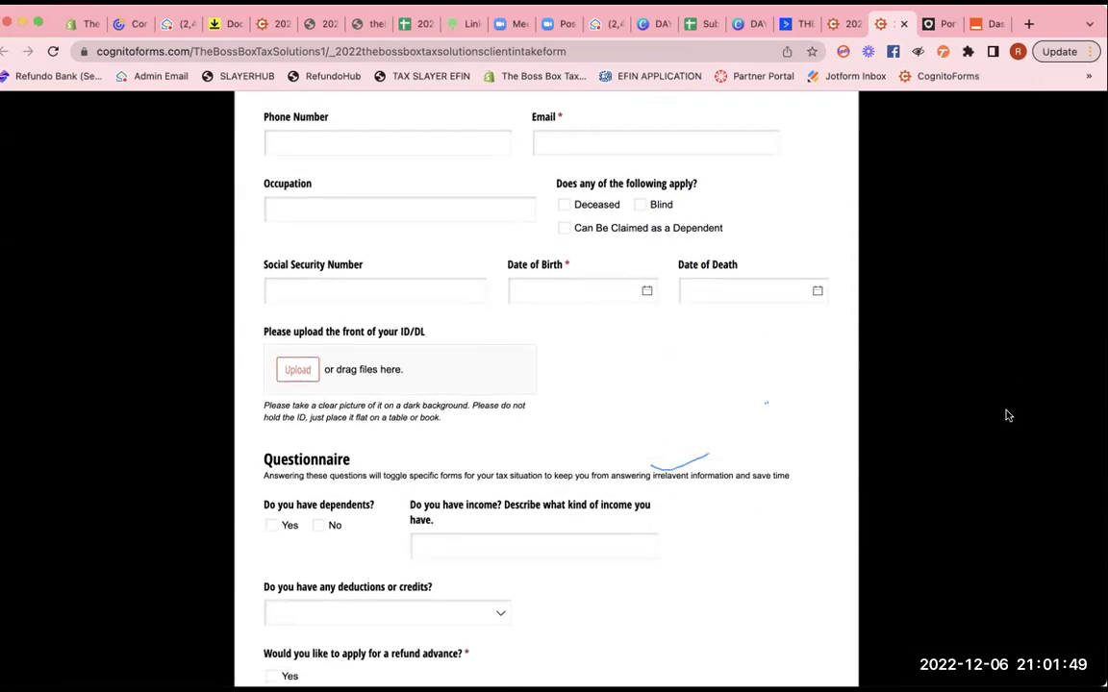
left_click(838, 23)
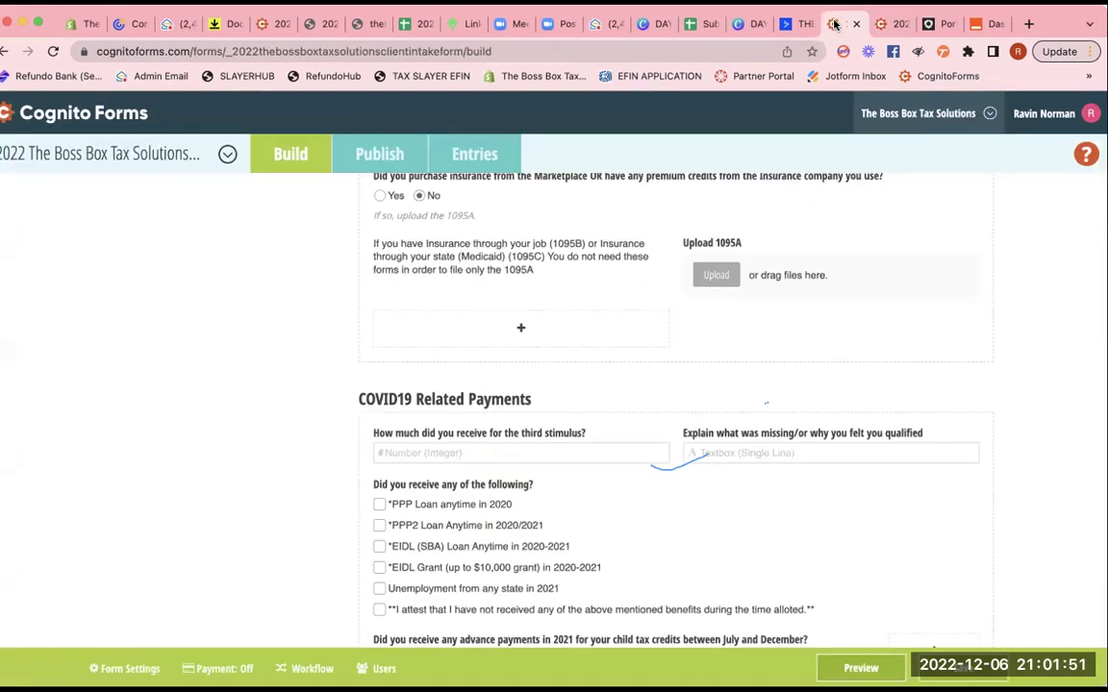
left_click(886, 29)
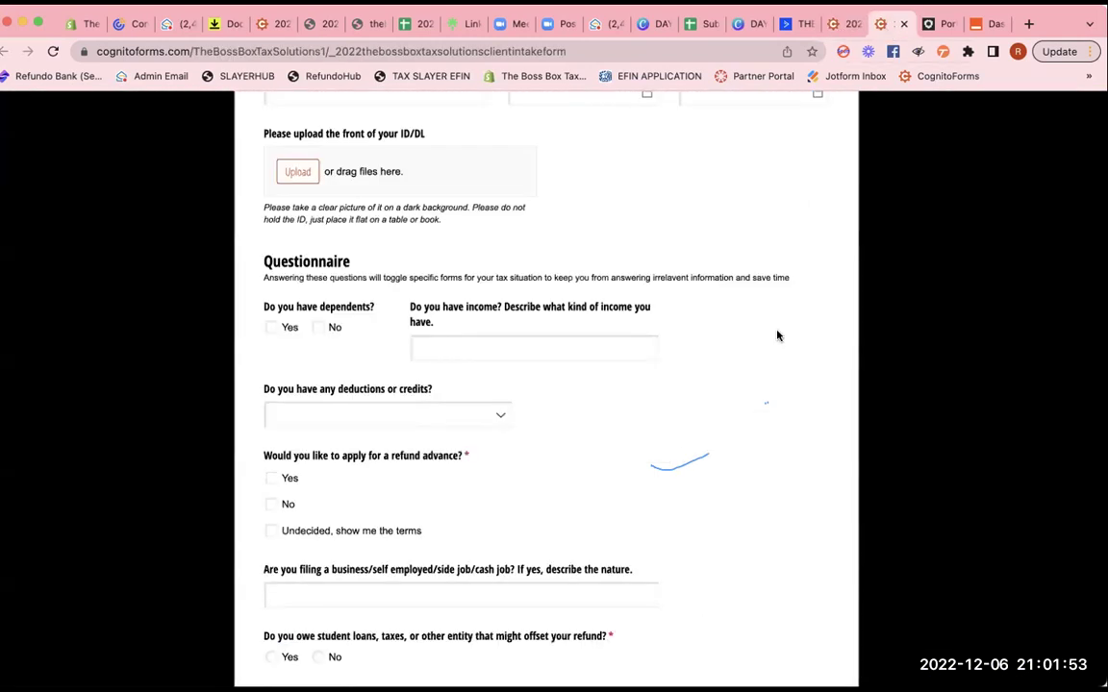
Scroll through the rest of the intake form, then switch to the ActiveCampaign Tax Prep Process automation.
scroll(779, 327, "down", 3)
scroll(779, 336, "down", 9)
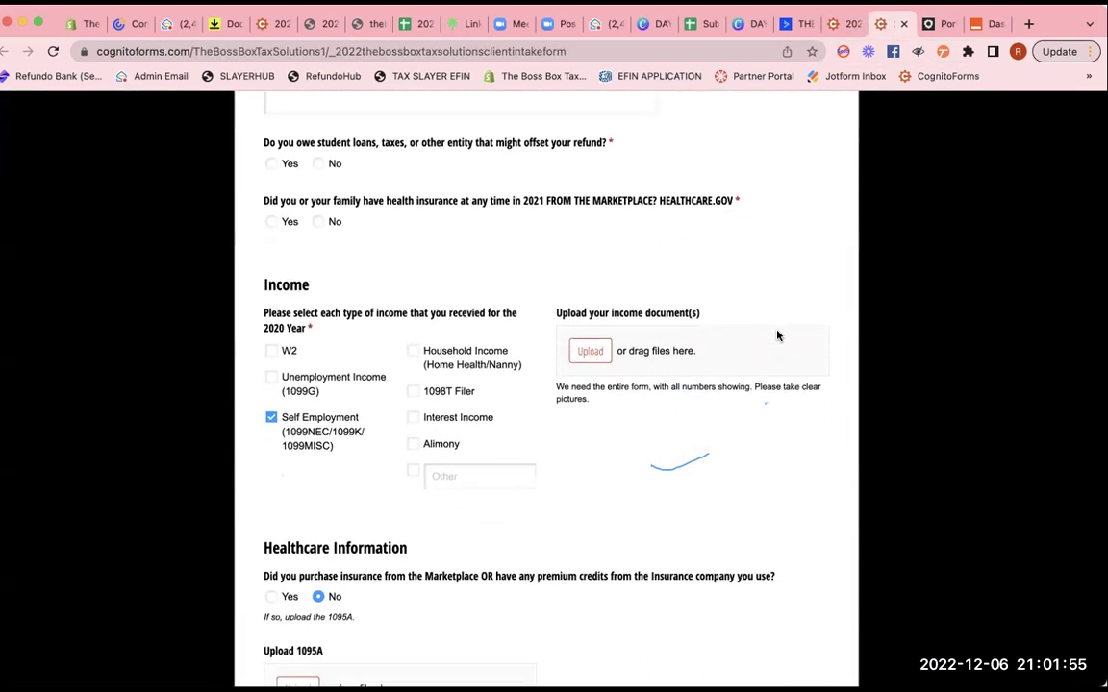
scroll(779, 335, "down", 3)
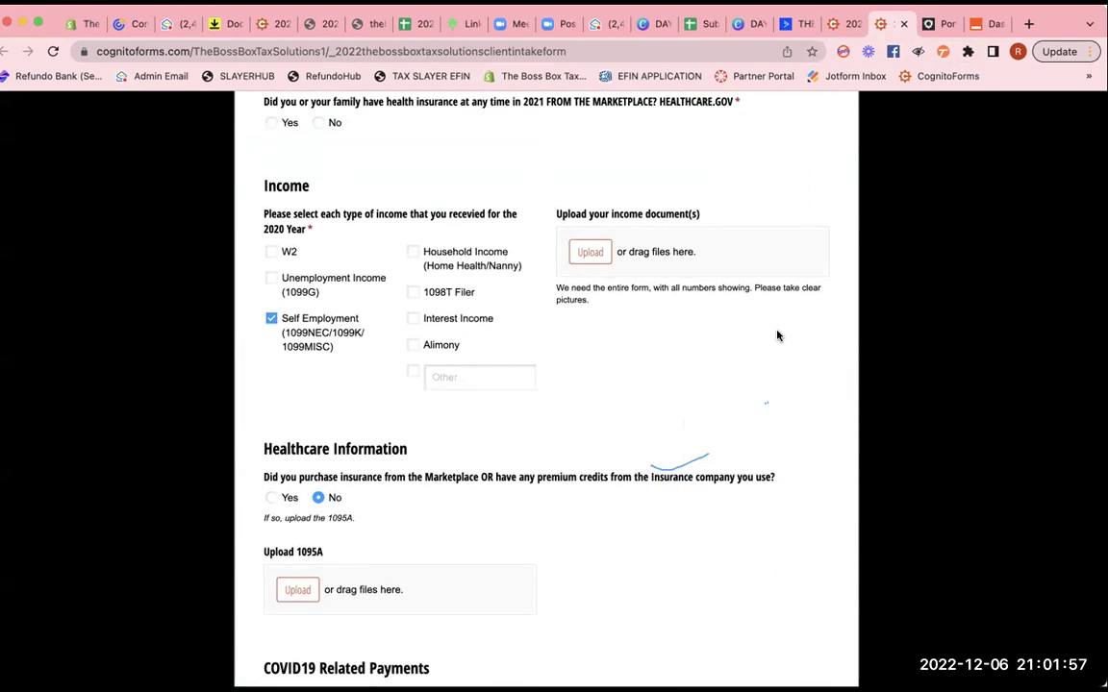
scroll(778, 335, "down", 10)
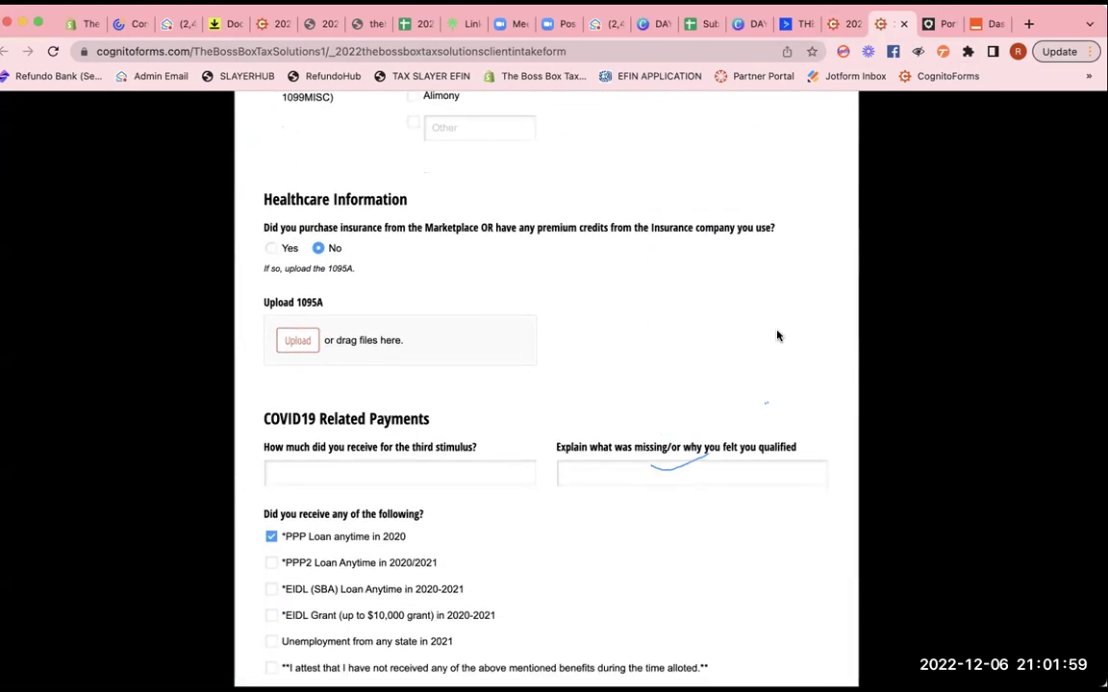
scroll(778, 335, "down", 3)
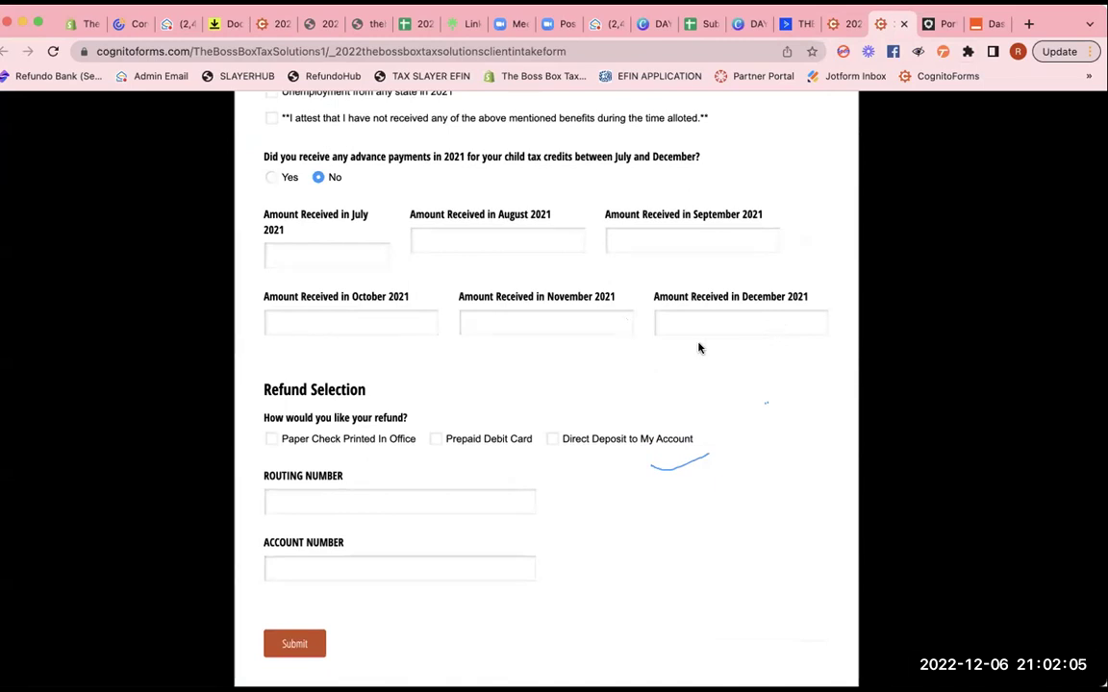
scroll(699, 348, "up", 3)
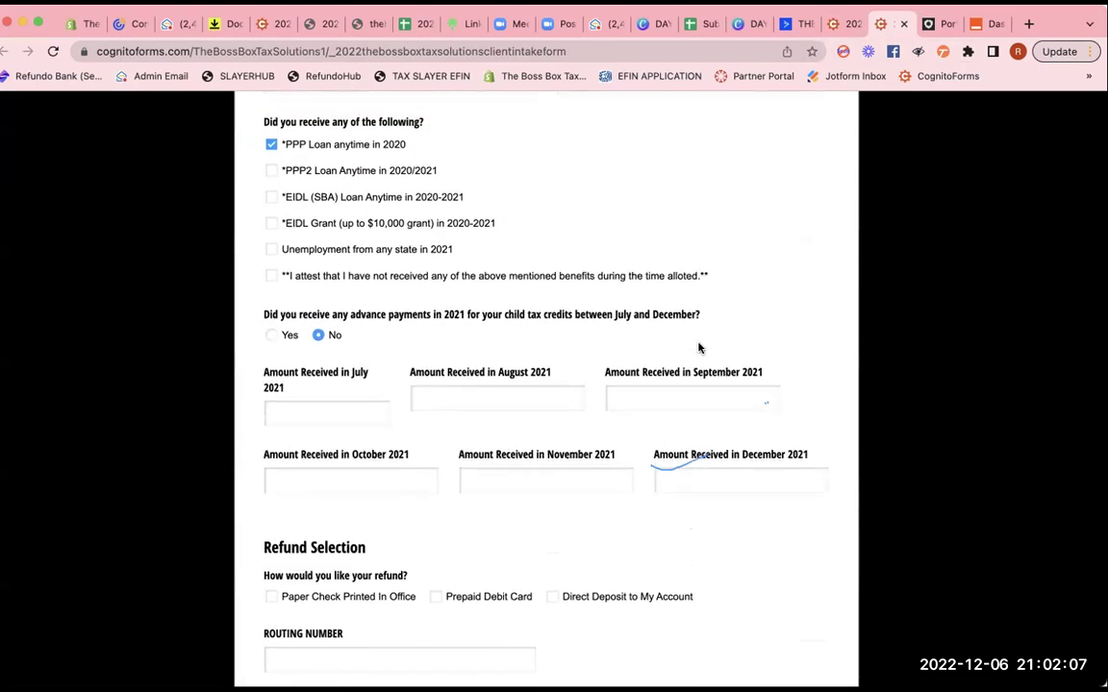
scroll(699, 348, "up", 6)
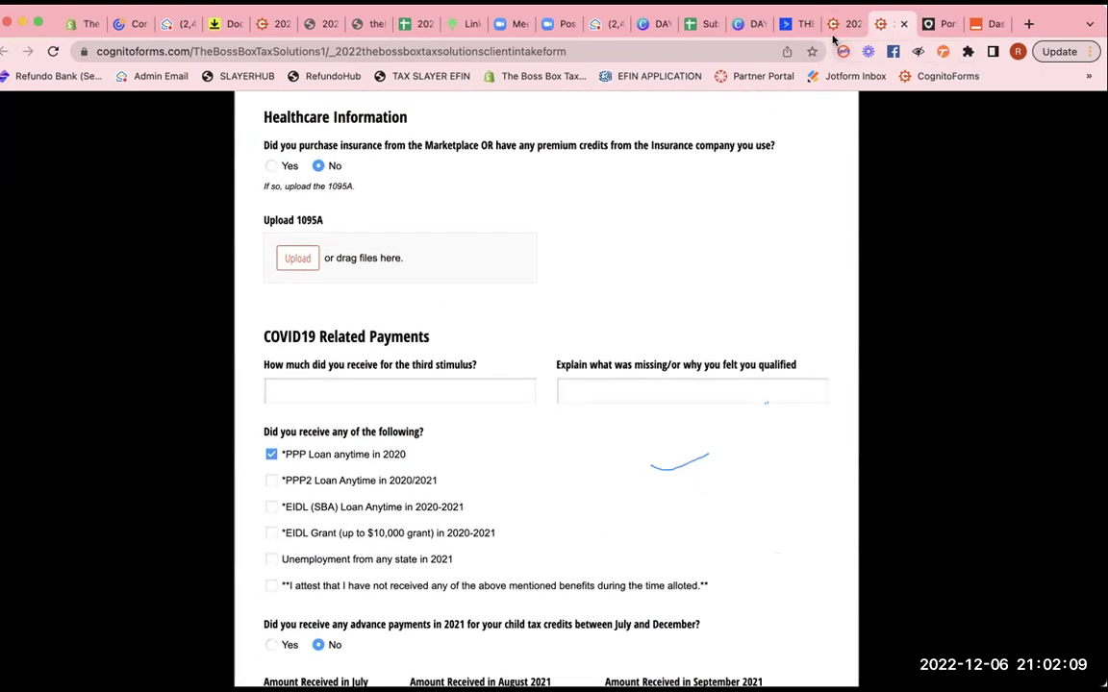
left_click(832, 24)
left_click(750, 24)
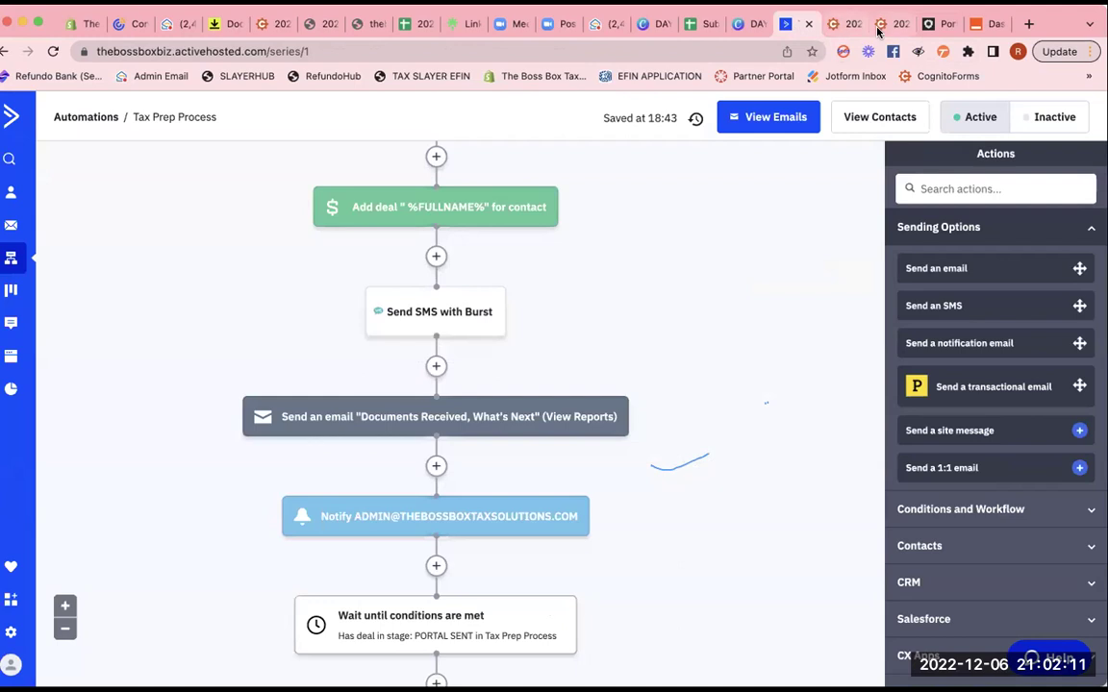
left_click(872, 28)
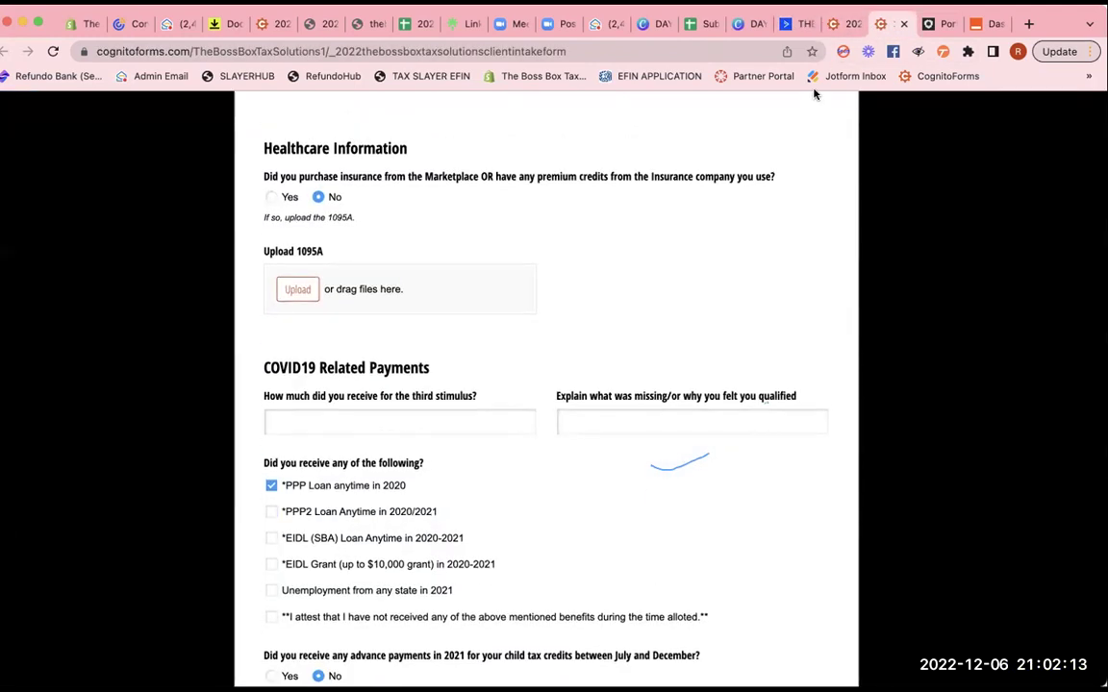
left_click(844, 35)
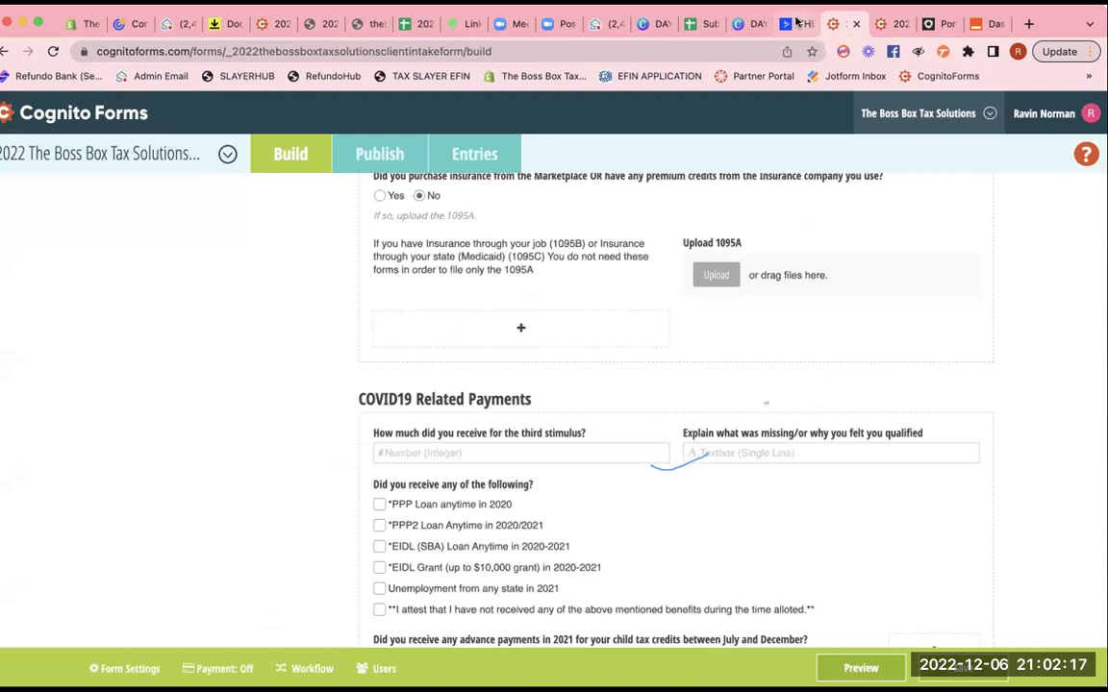
left_click(786, 24)
scroll(682, 213, "up", 5)
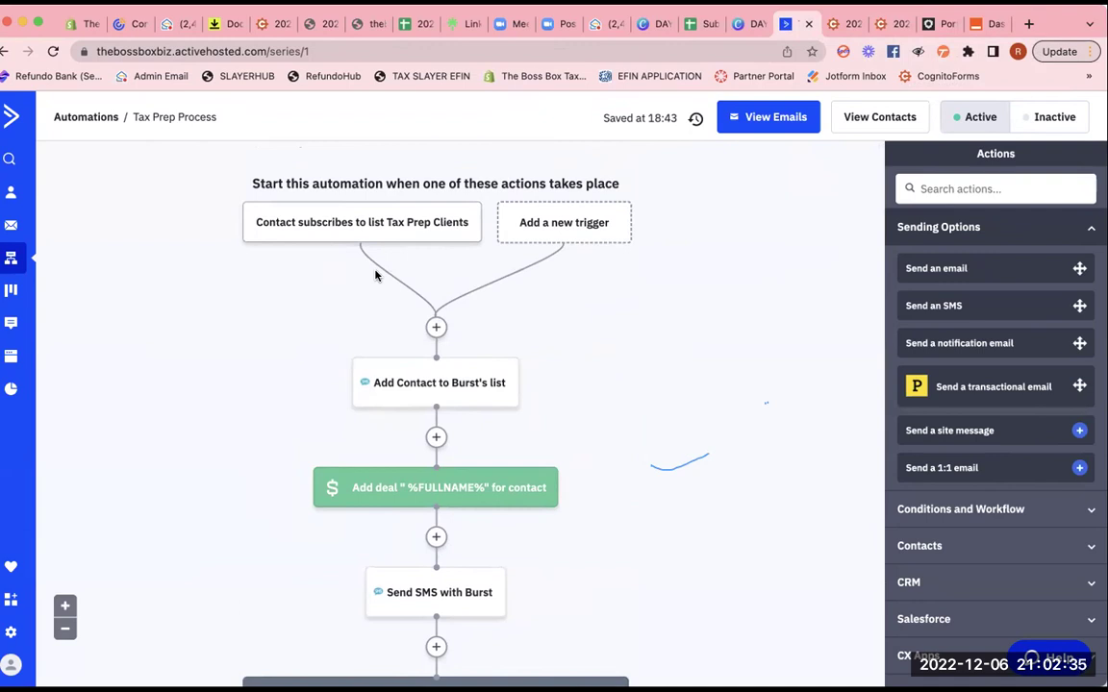
Open the 'Documents Received, What's Next' email from the automation's Send an email step.
scroll(375, 276, "down", 3)
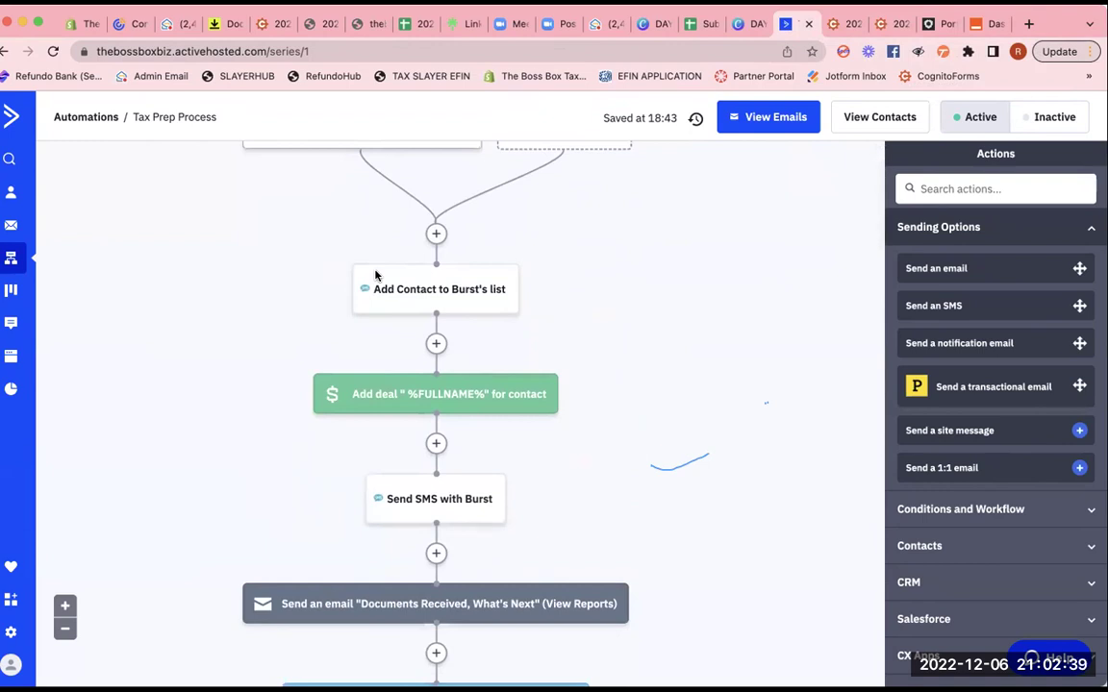
mouse_move(375, 286)
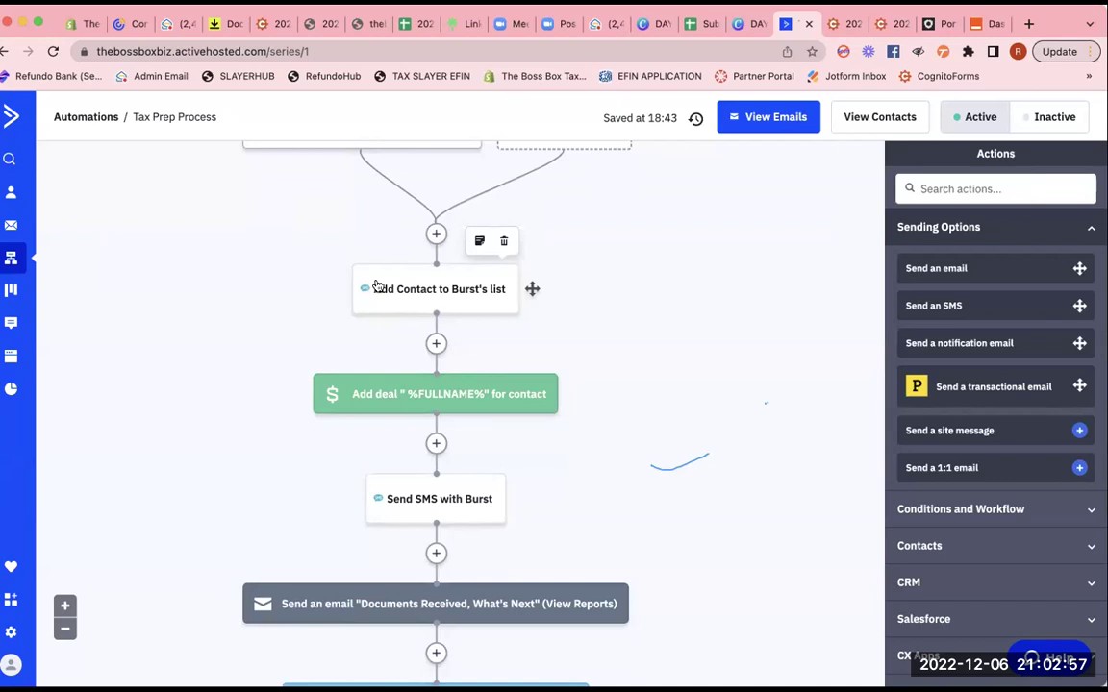
scroll(377, 287, "down", 3)
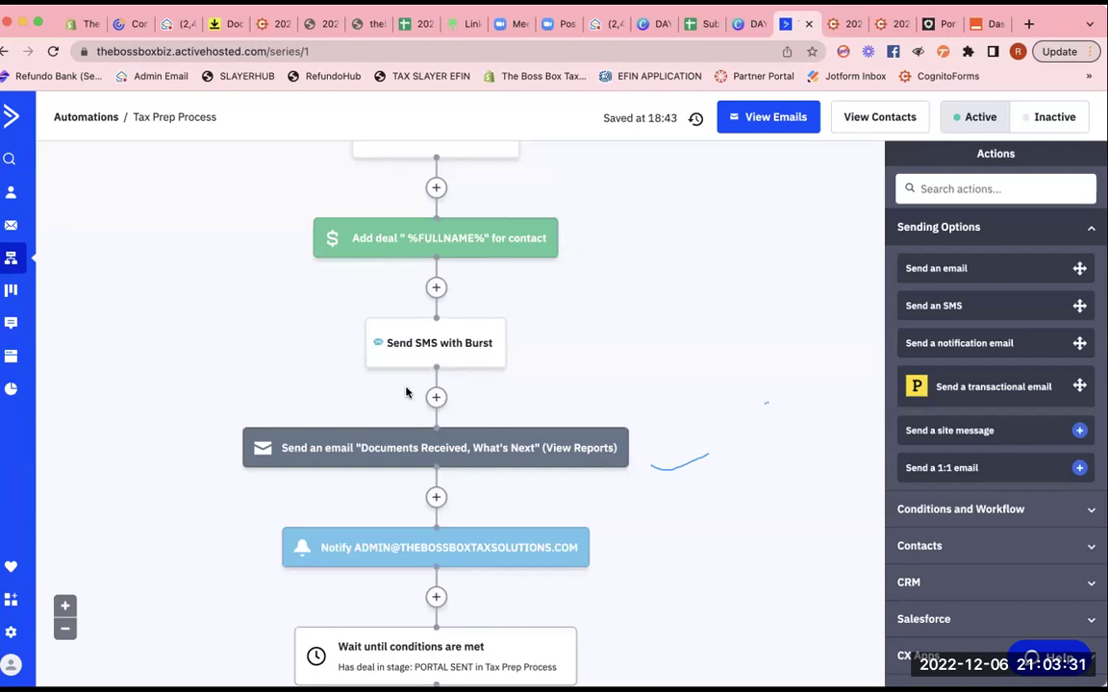
mouse_move(374, 459)
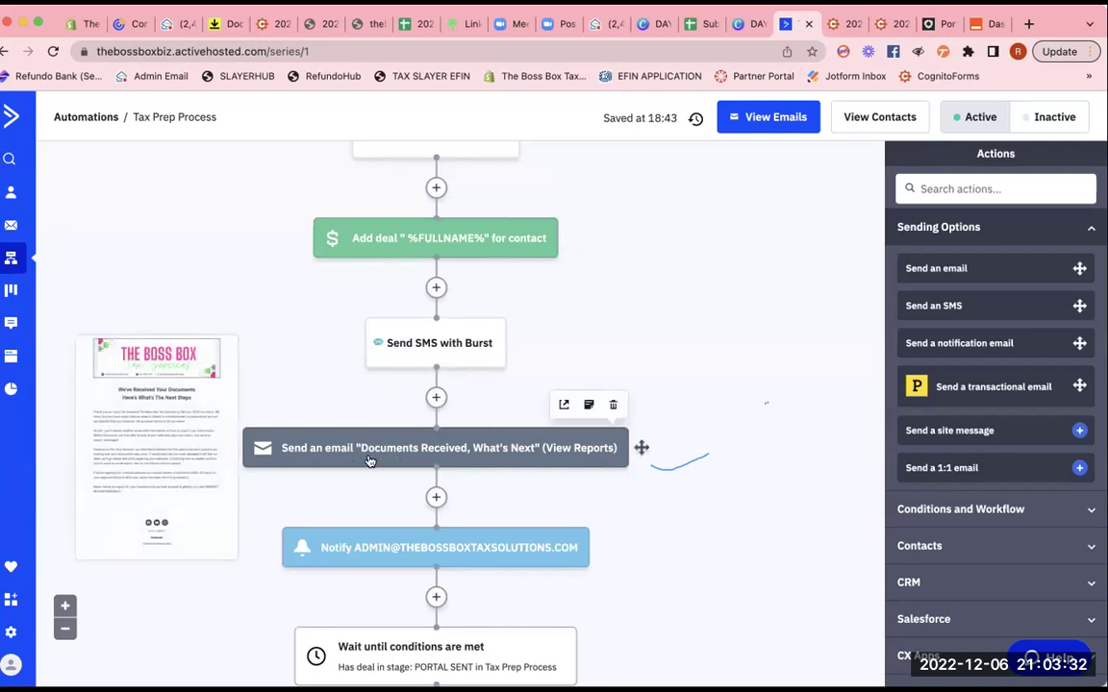
left_click(151, 415)
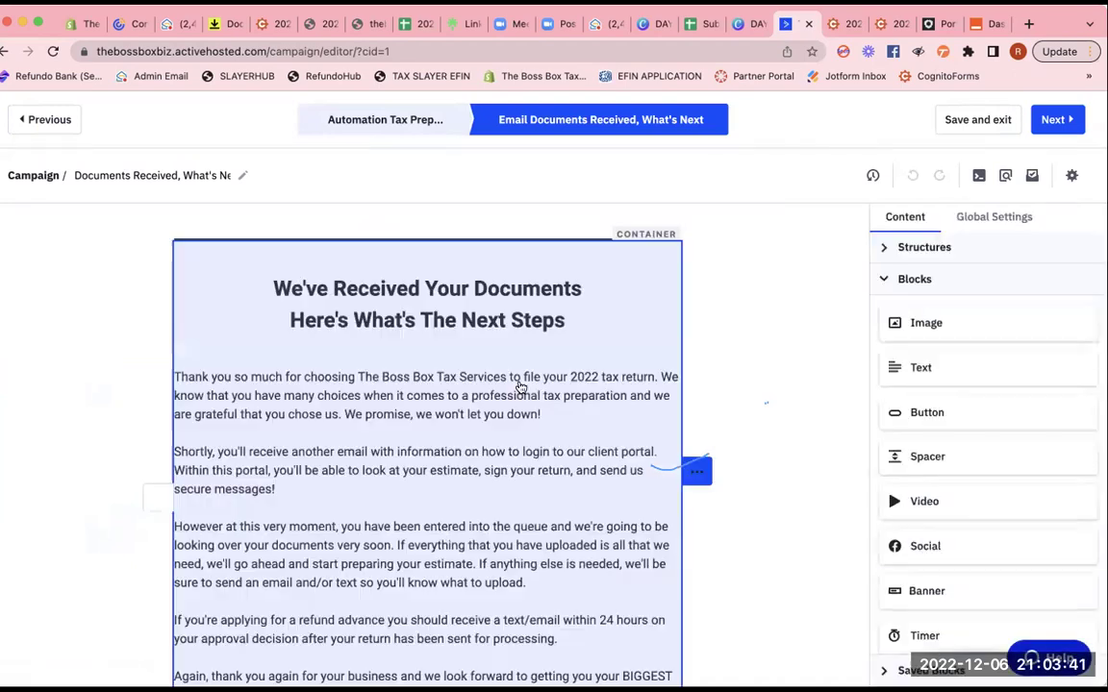
Inspect the email's text block settings, then go back, triggering the unsaved-changes Leave site? prompt.
scroll(520, 387, "down", 3)
scroll(519, 387, "down", 1)
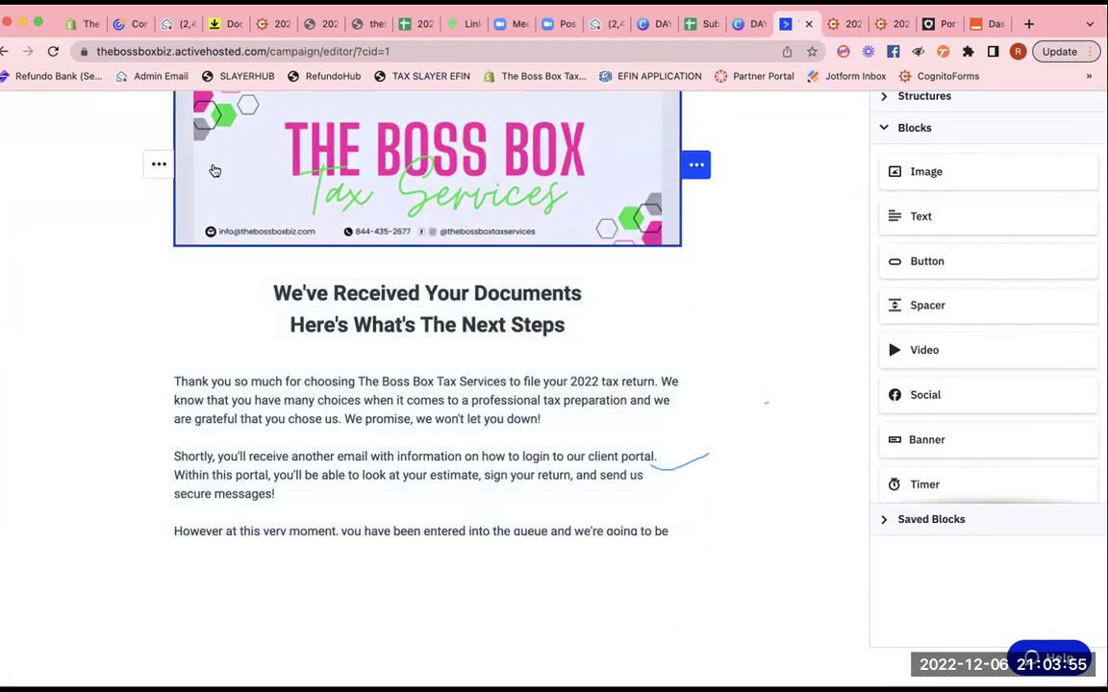
left_click(309, 459)
scroll(309, 460, "up", 2)
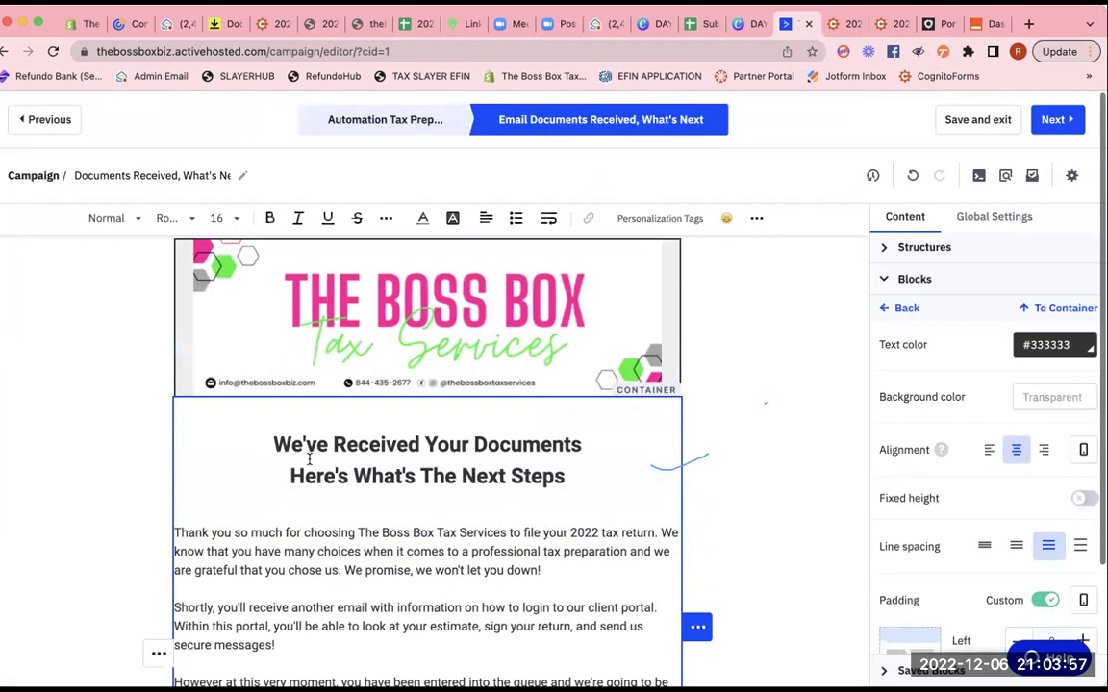
left_click(5, 51)
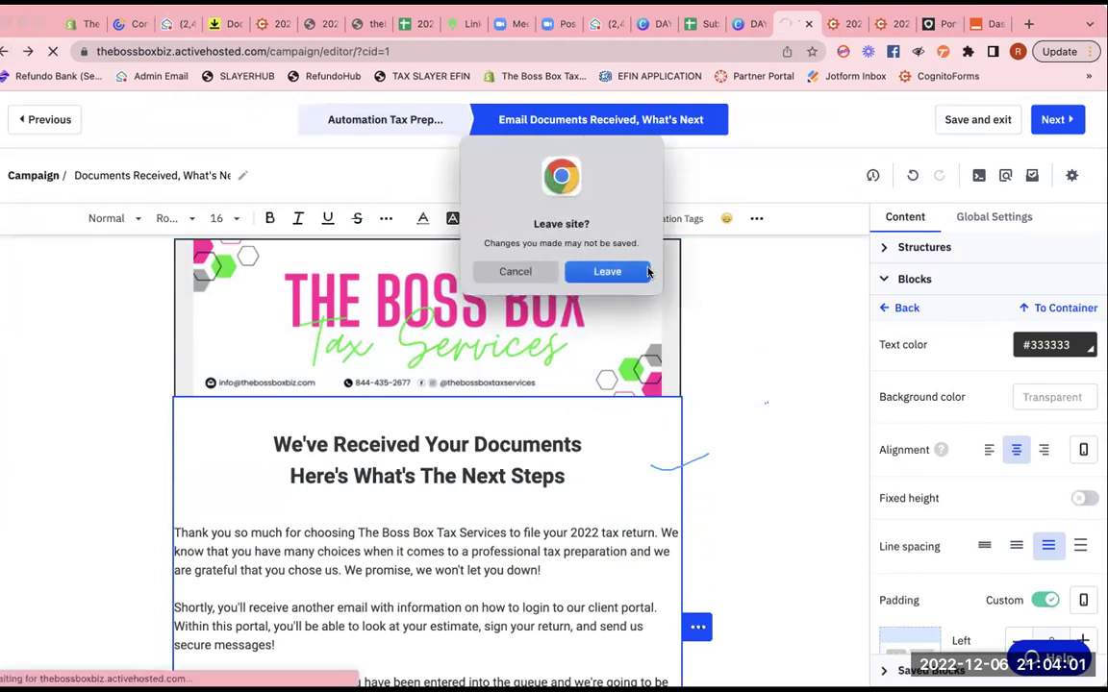
Leave the email editor without saving and scroll the automation down to the Notify step.
left_click(607, 271)
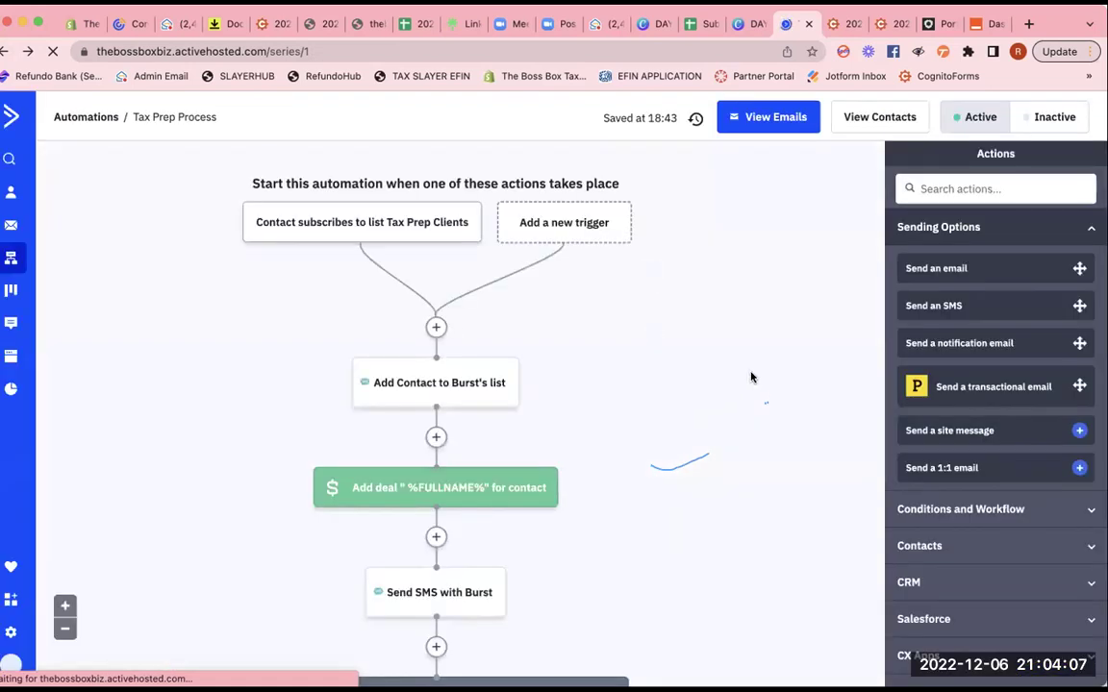
scroll(752, 377, "down", 5)
mouse_move(441, 260)
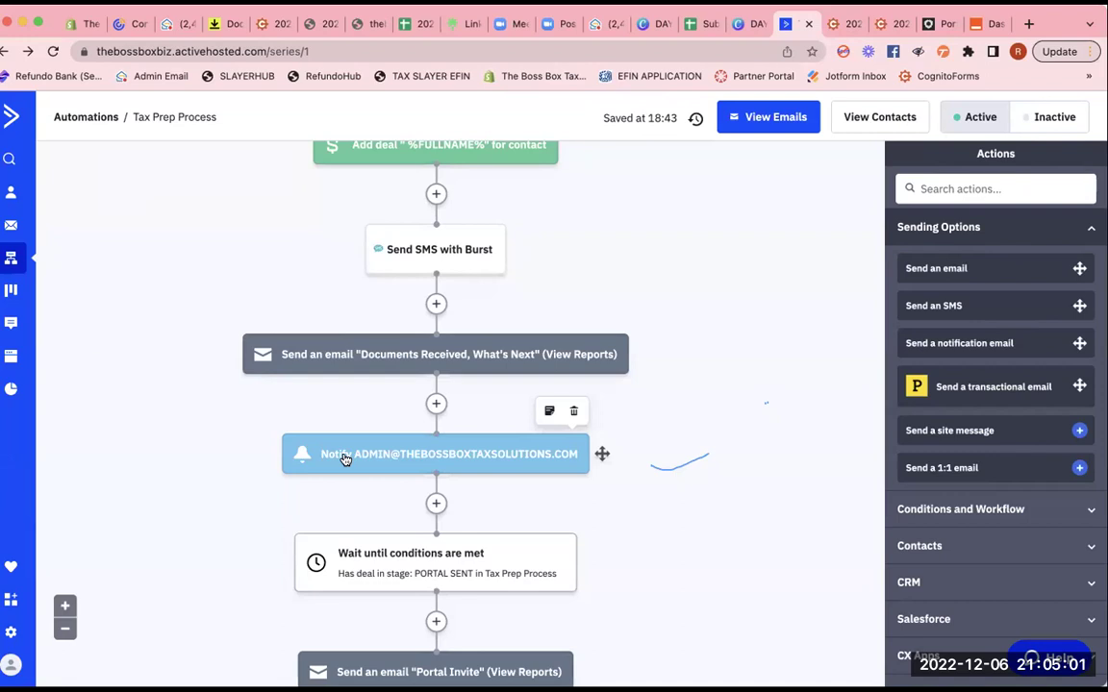
scroll(344, 459, "down", 2)
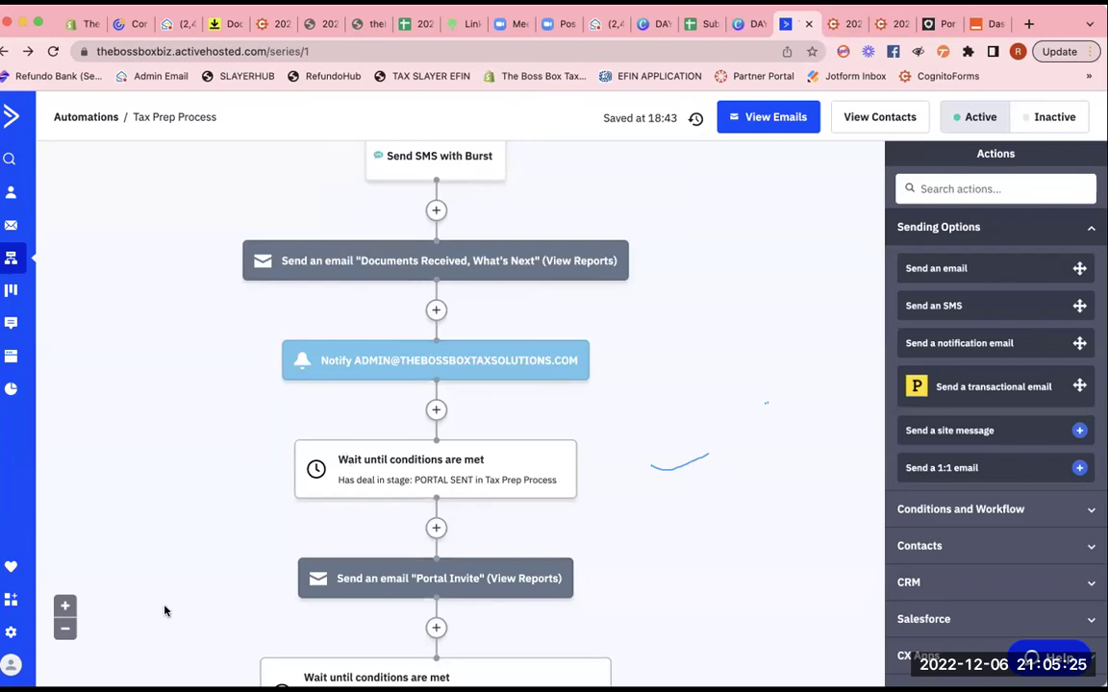
mouse_move(531, 354)
scroll(635, 463, "down", 2)
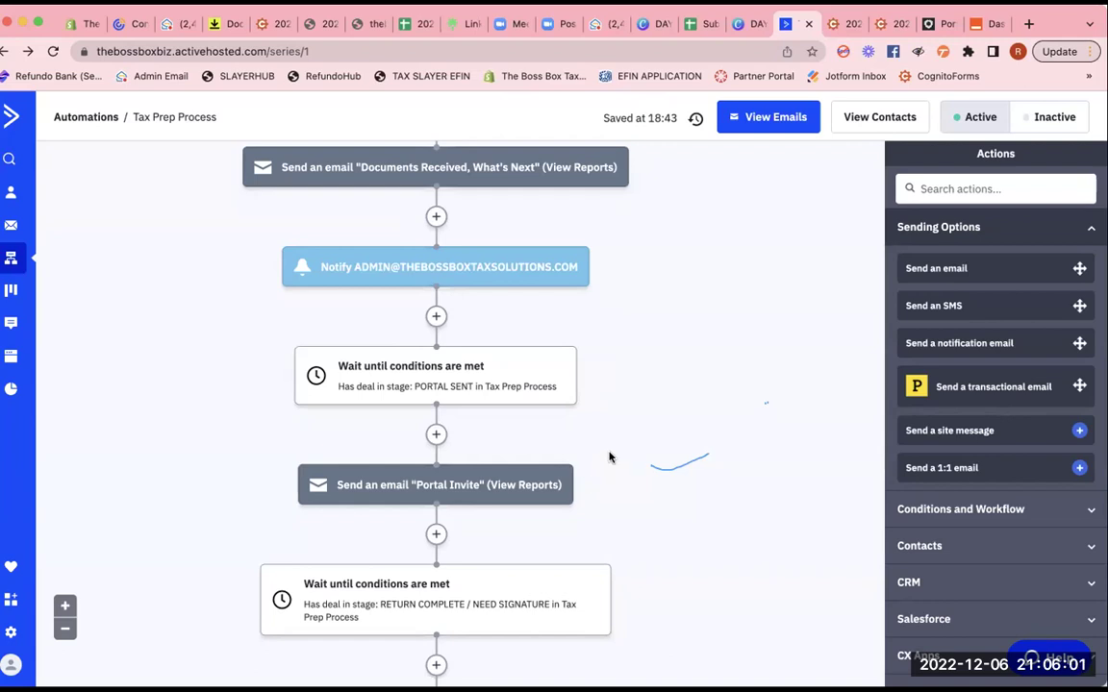
mouse_move(389, 391)
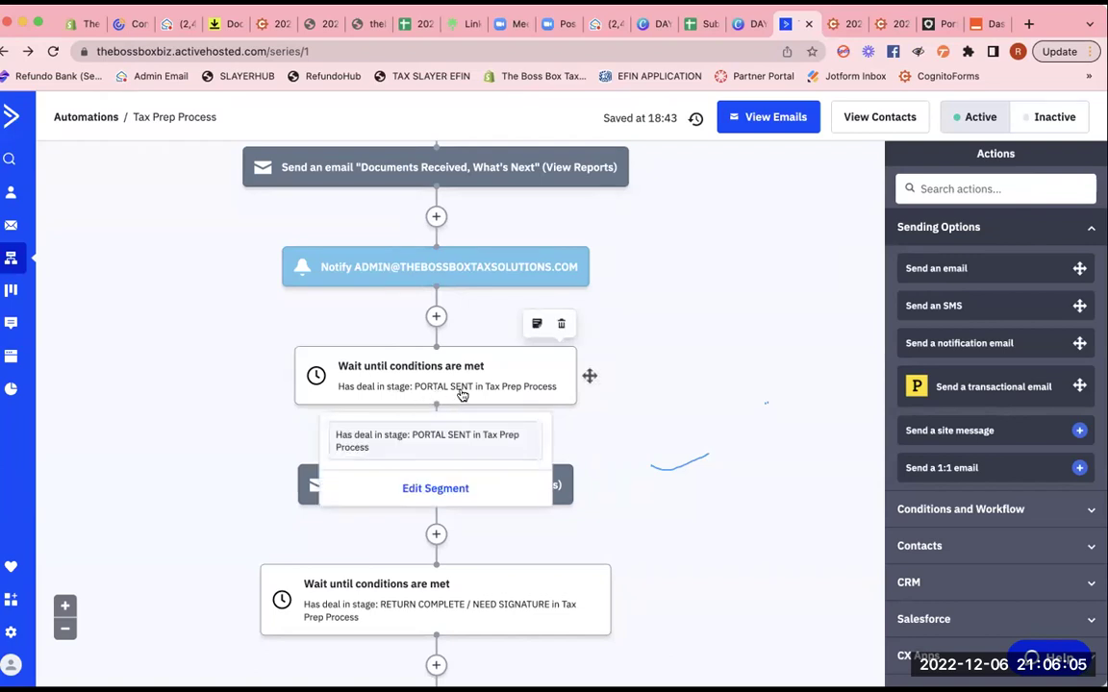
mouse_move(420, 480)
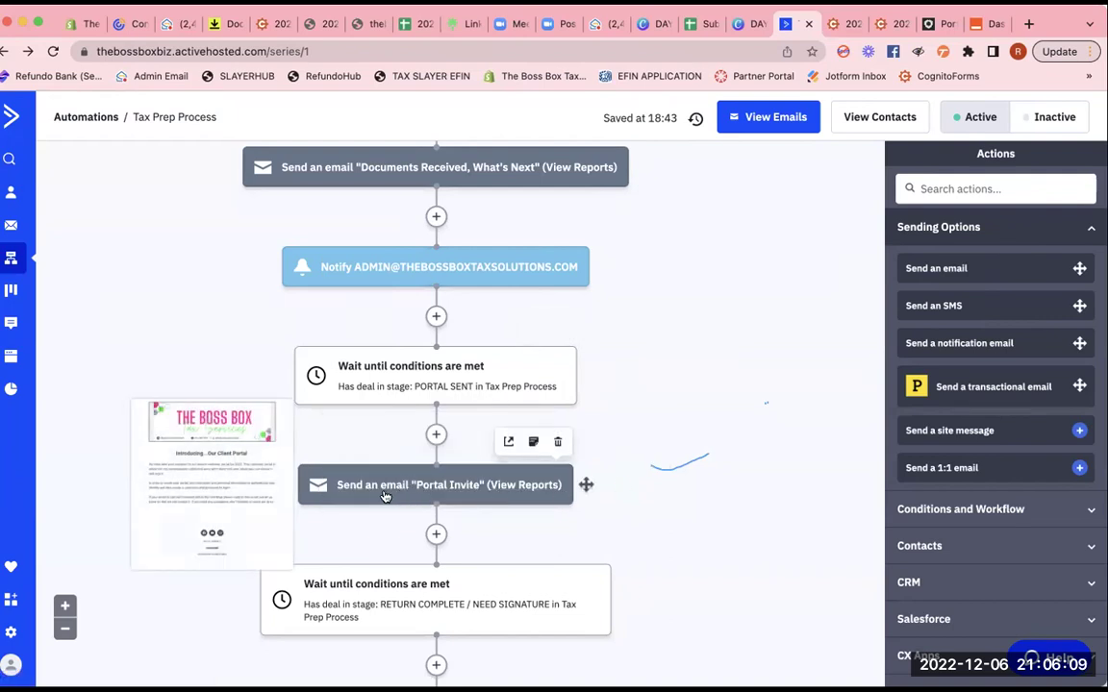
mouse_move(353, 497)
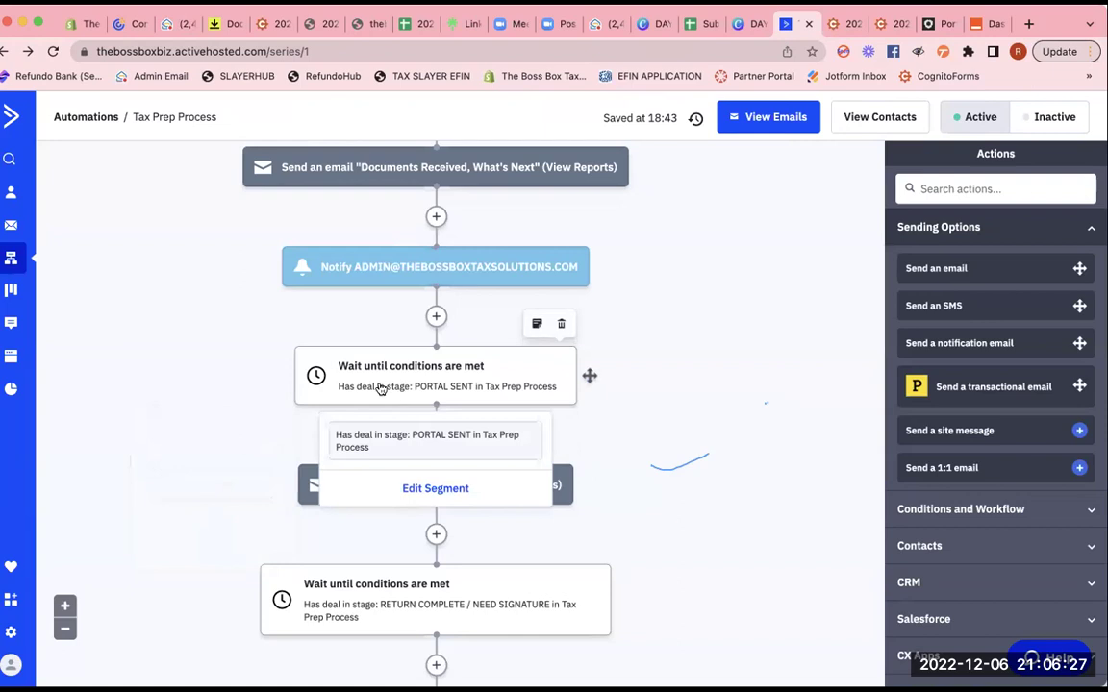
mouse_move(397, 503)
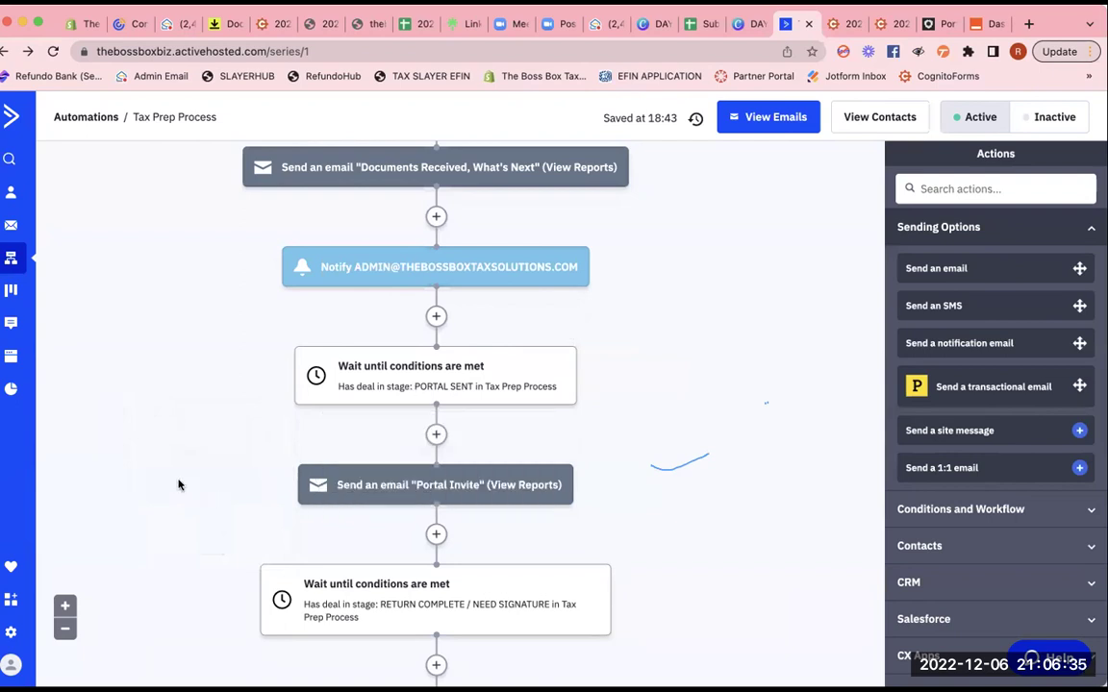
scroll(227, 475, "down", 3)
scroll(227, 475, "down", 1)
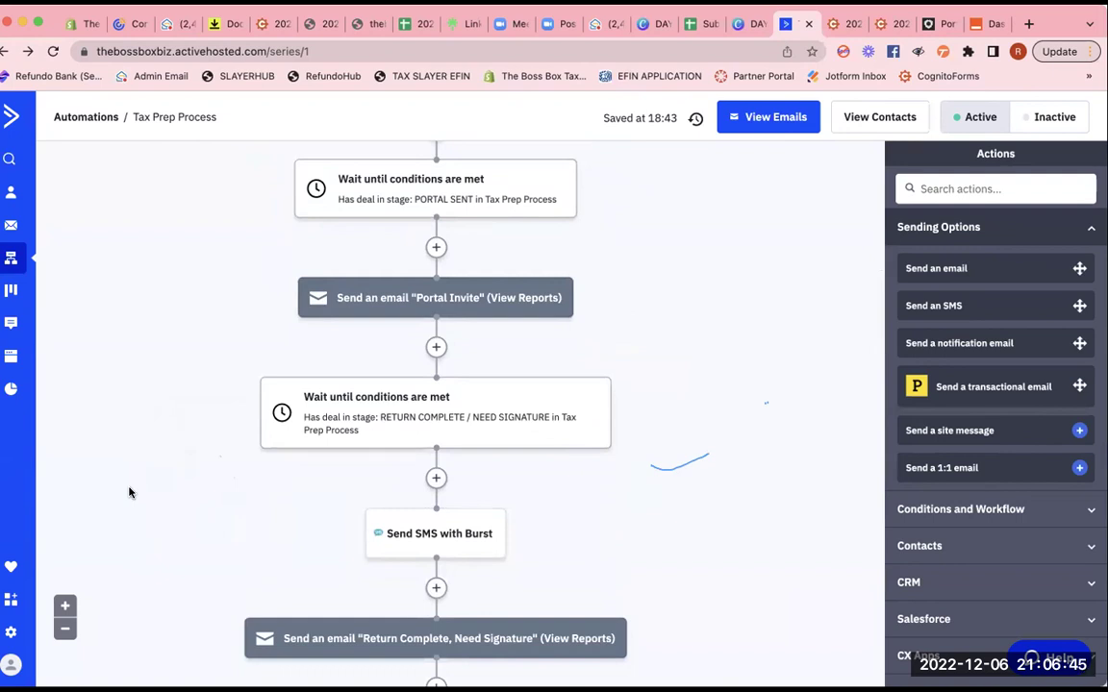
mouse_move(445, 432)
scroll(249, 486, "down", 4)
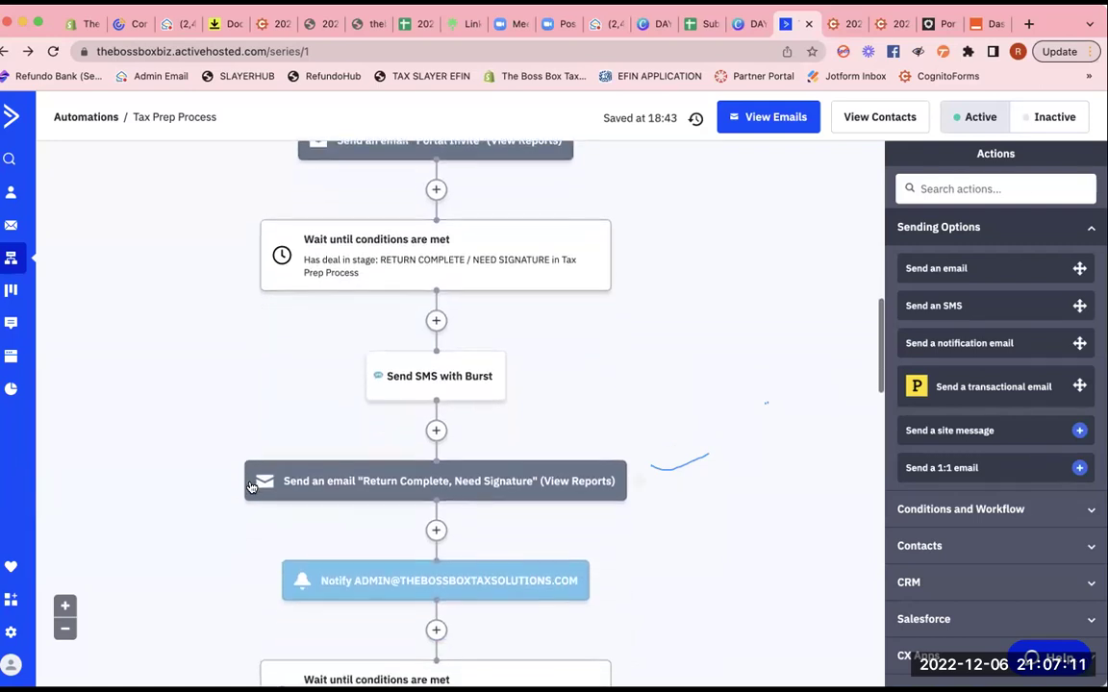
mouse_move(412, 354)
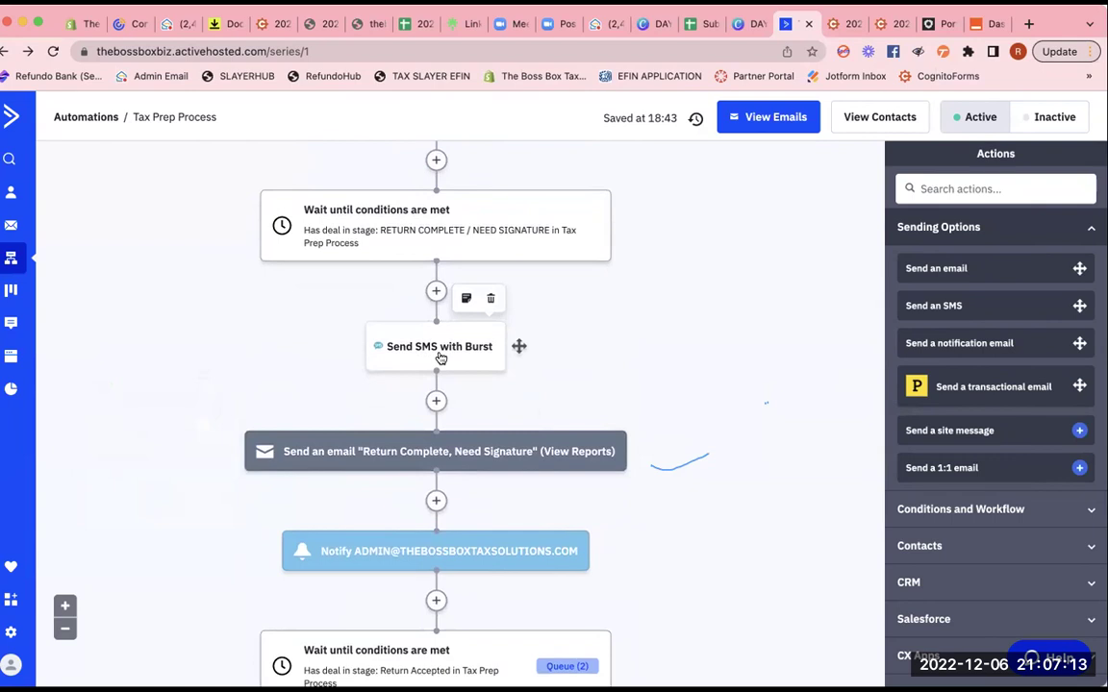
mouse_move(350, 463)
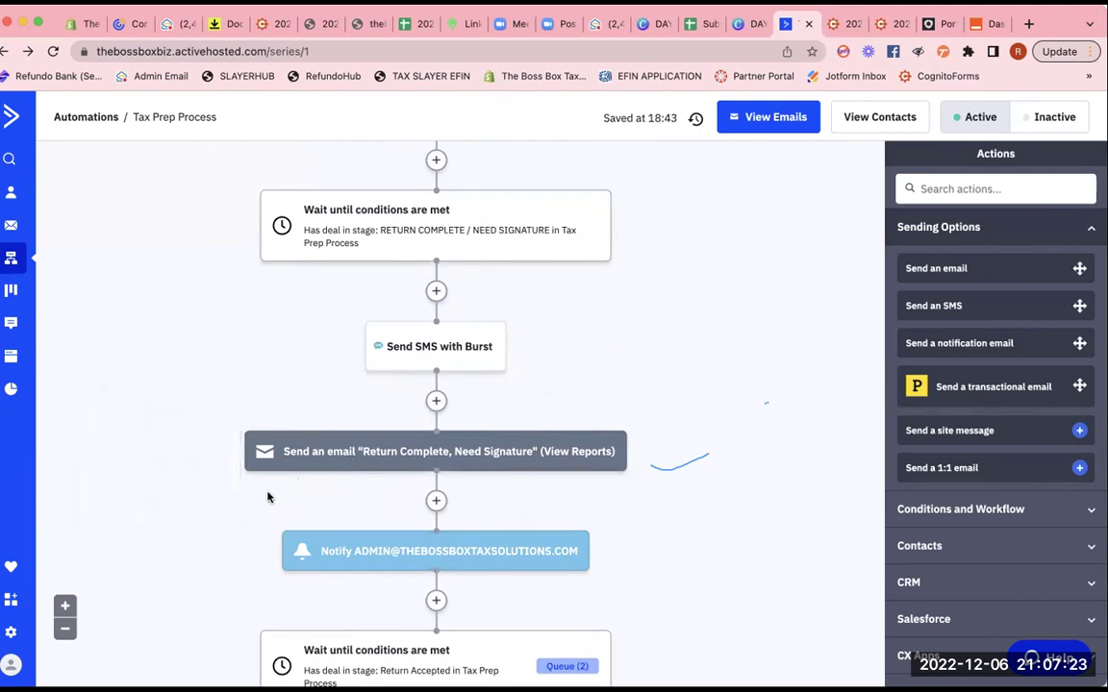
scroll(267, 498, "up", 1)
scroll(268, 498, "down", 3)
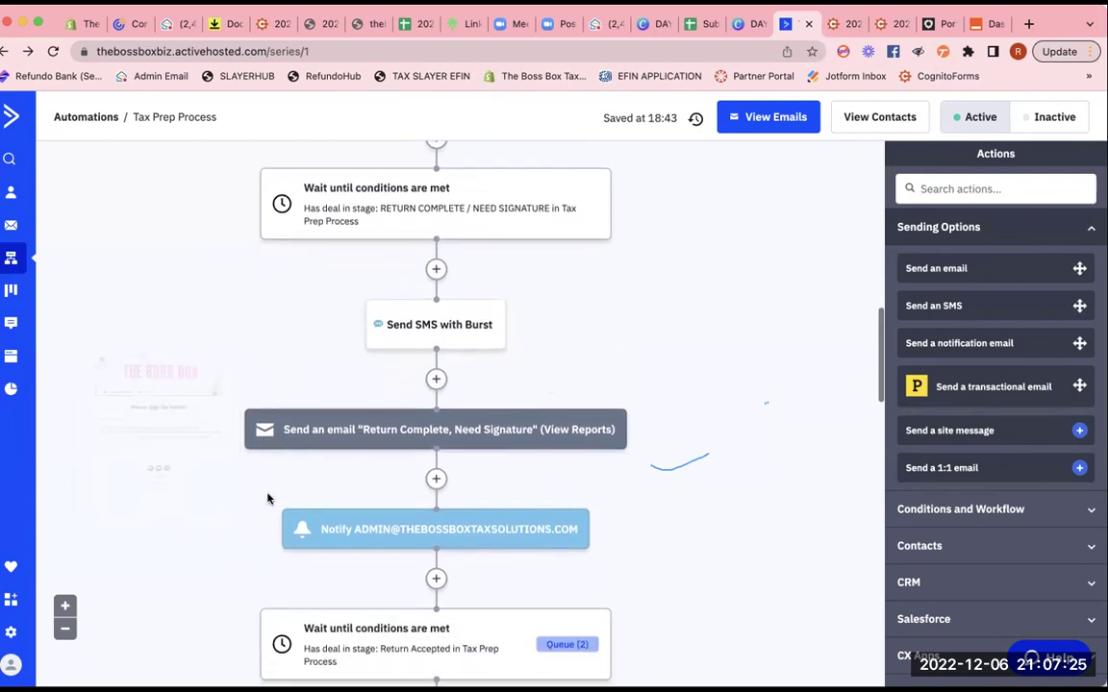
scroll(268, 498, "down", 4)
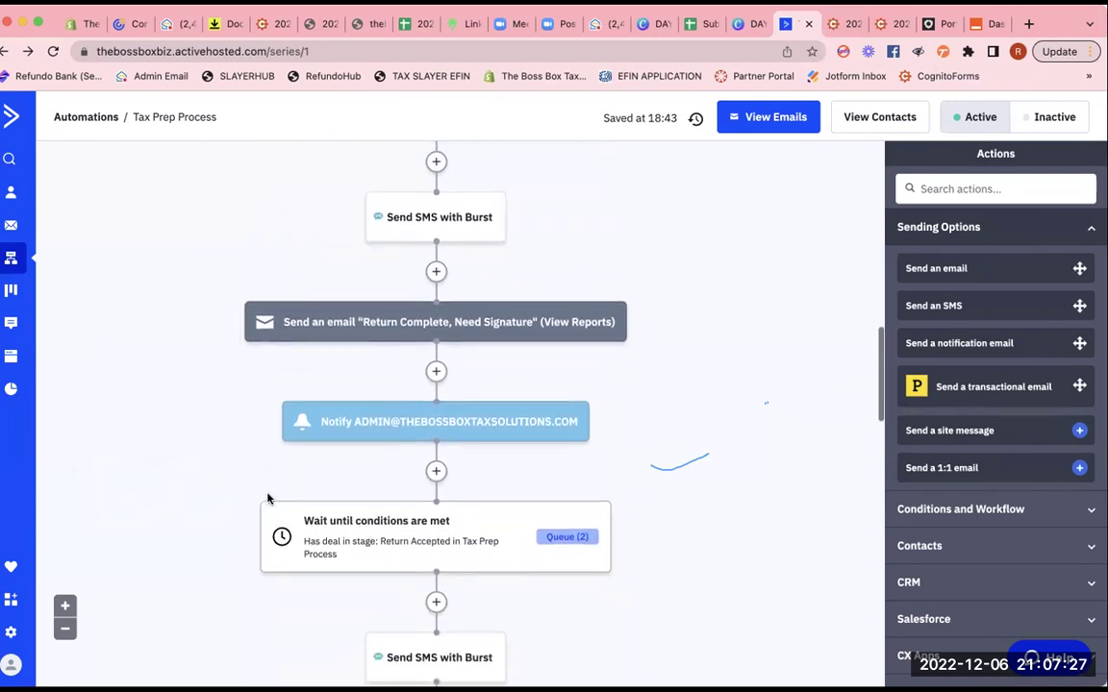
Scroll to the 'Wait until conditions are met' step for deal stage Return Accepted.
mouse_move(324, 408)
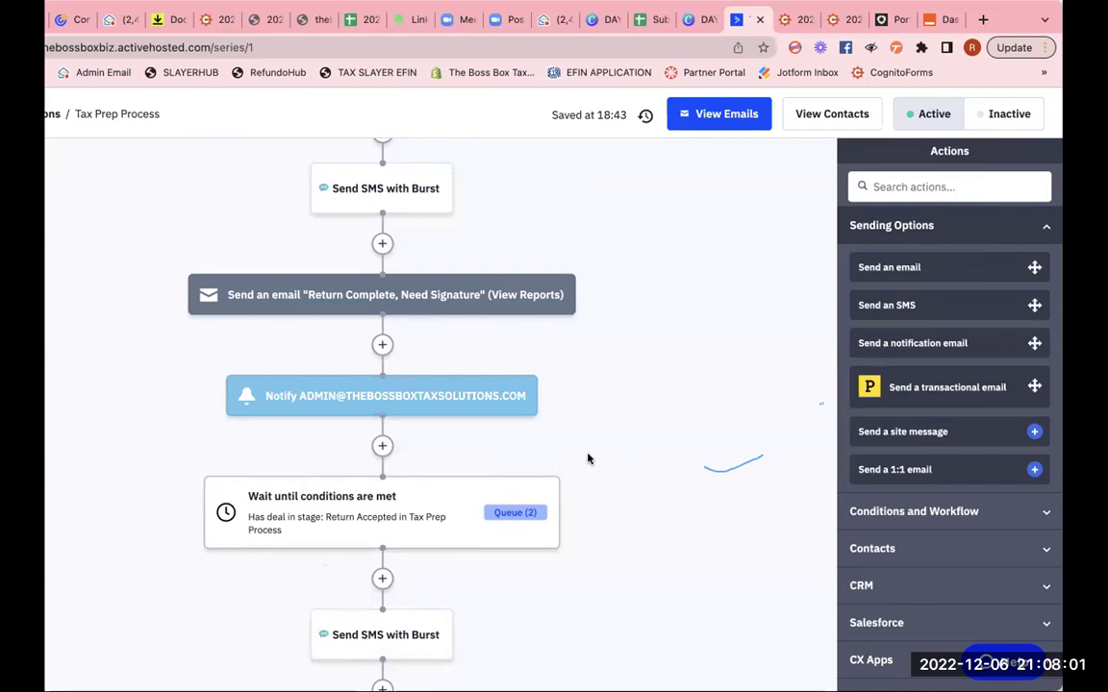
scroll(588, 459, "up", 1)
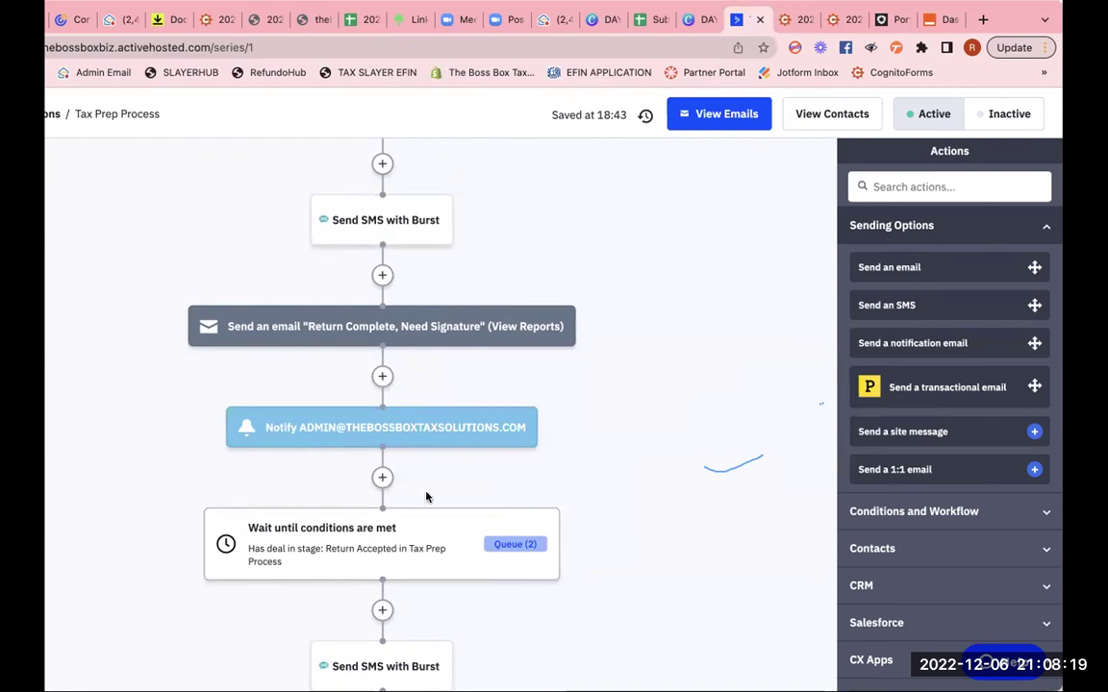
mouse_move(376, 559)
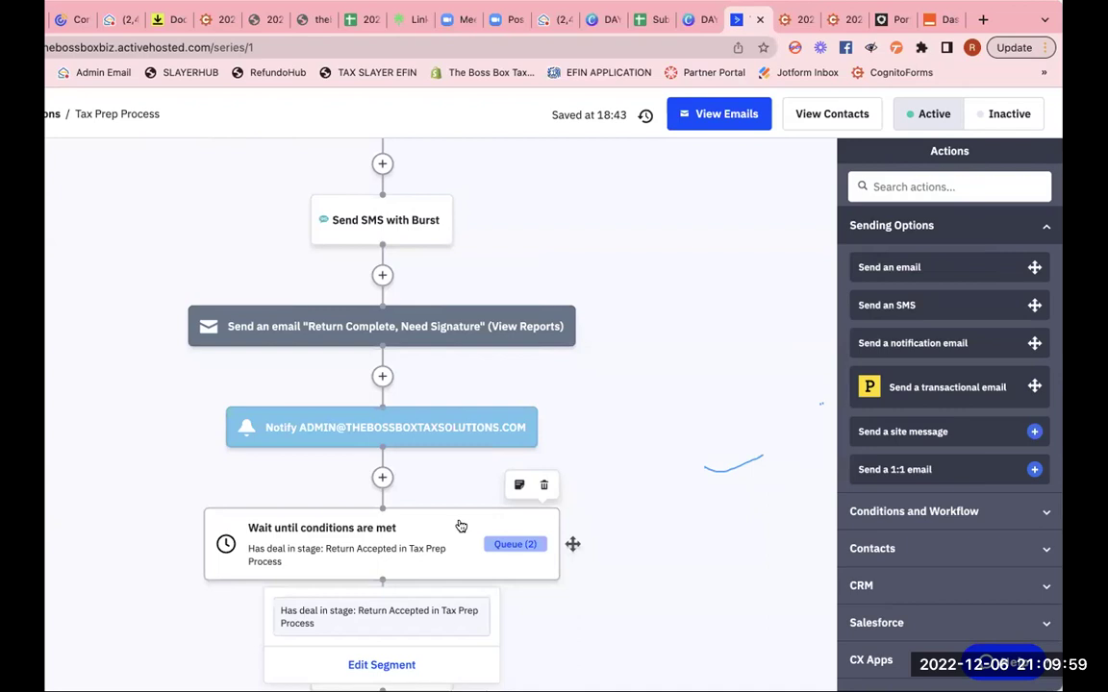
scroll(642, 466, "down", 1)
scroll(641, 466, "down", 5)
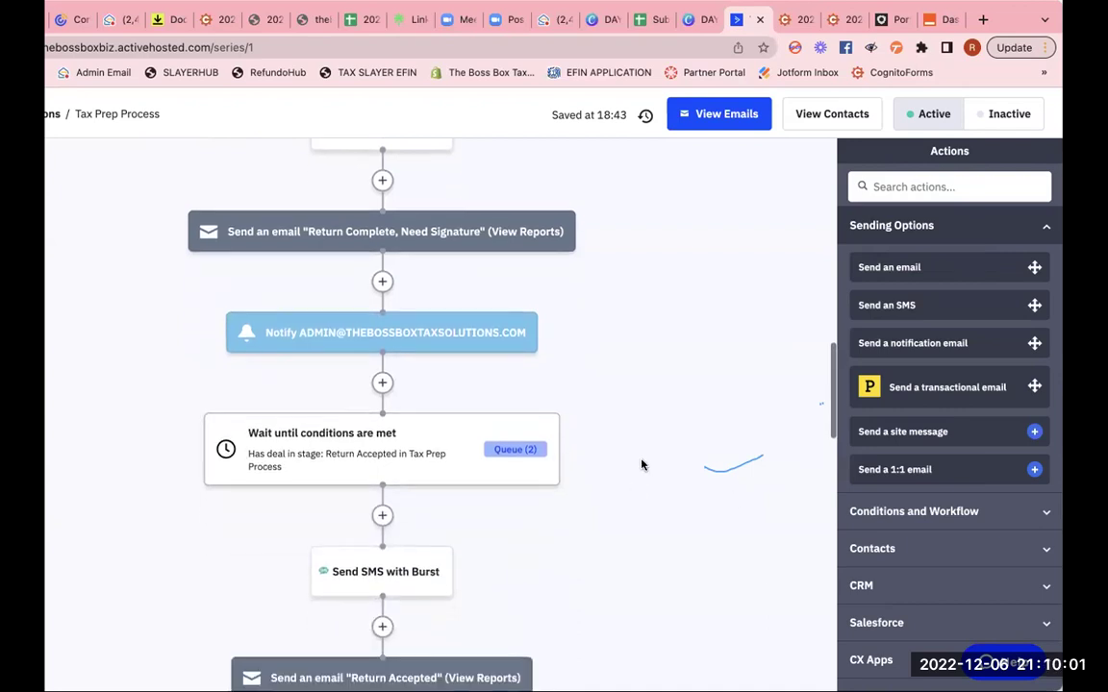
mouse_move(397, 386)
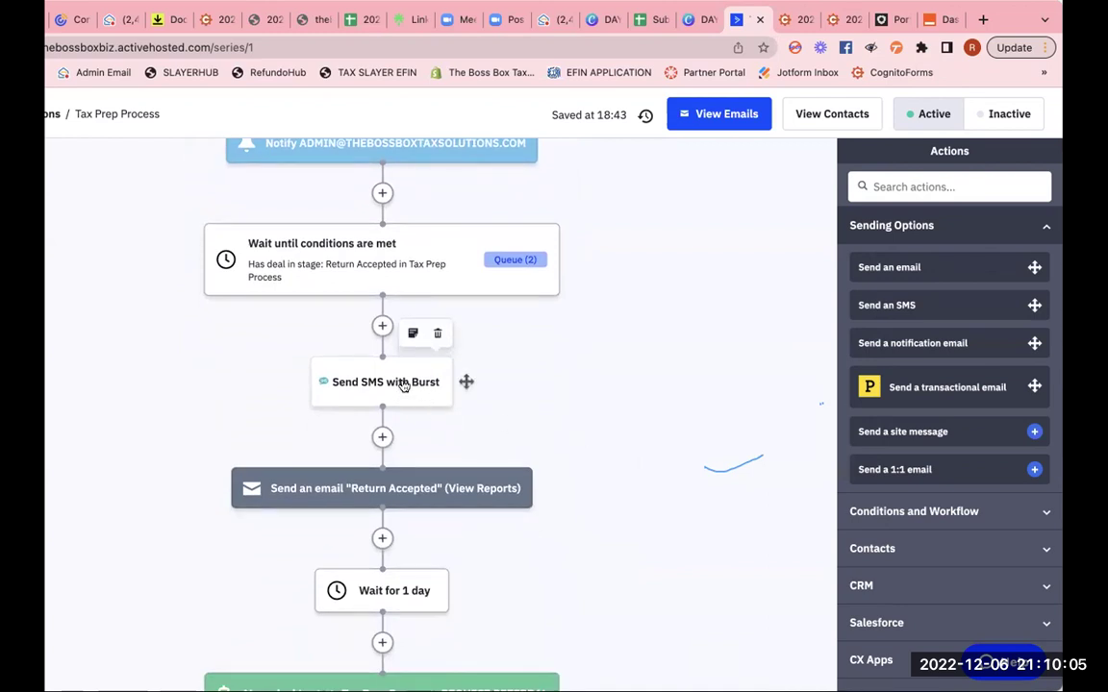
scroll(534, 431, "down", 3)
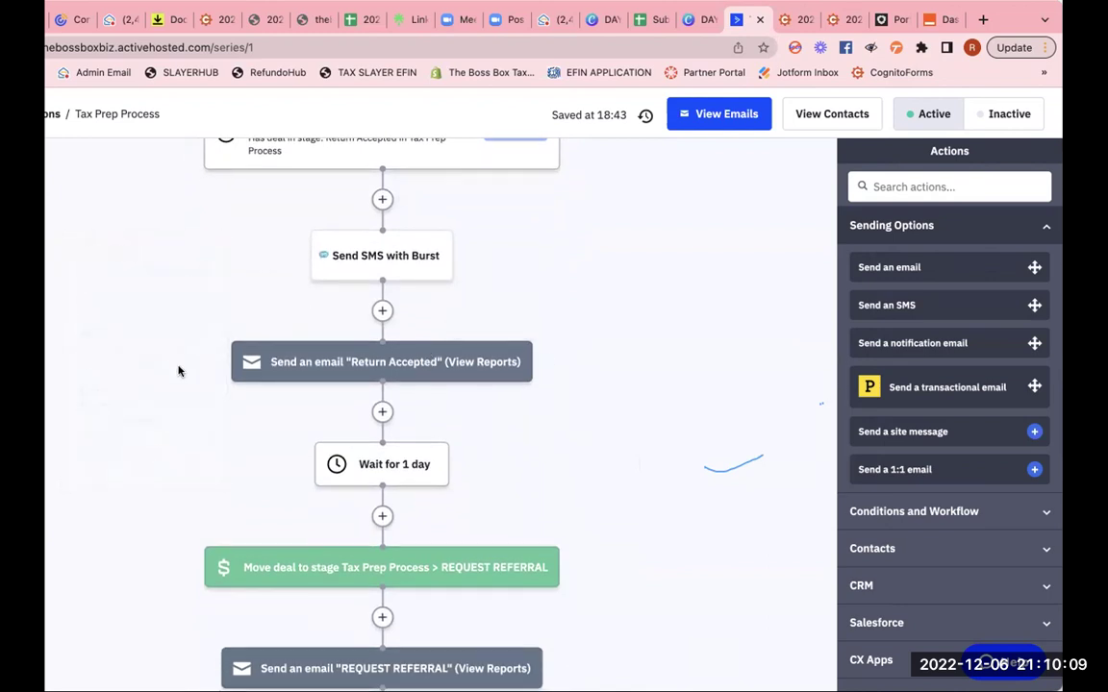
mouse_move(275, 359)
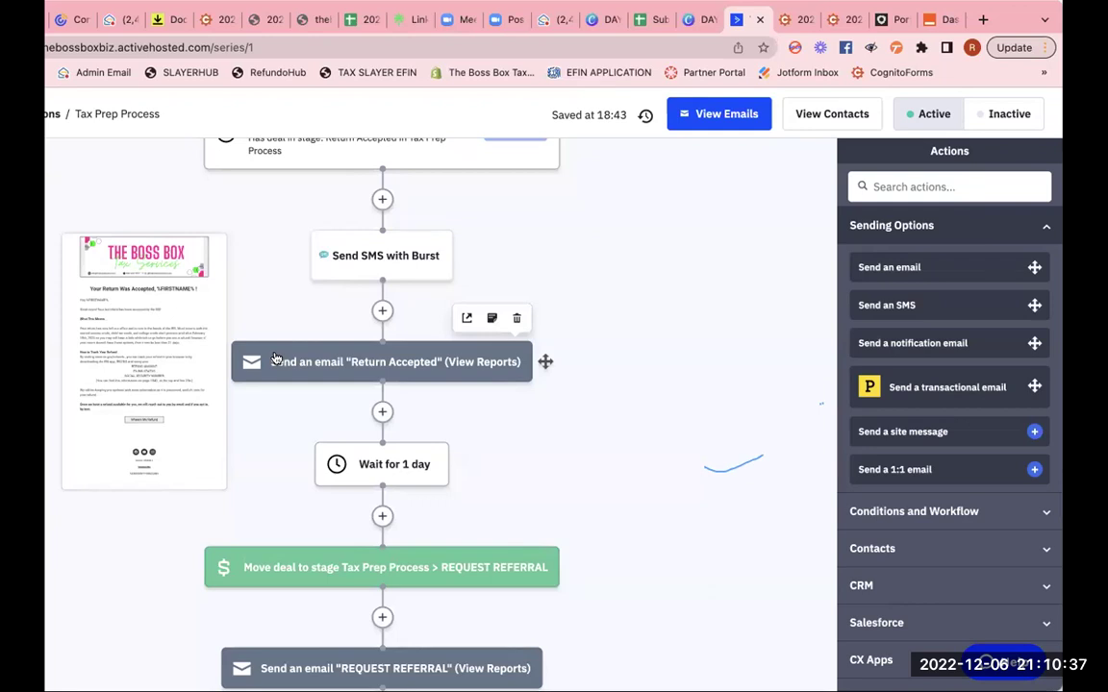
scroll(598, 516, "down", 2)
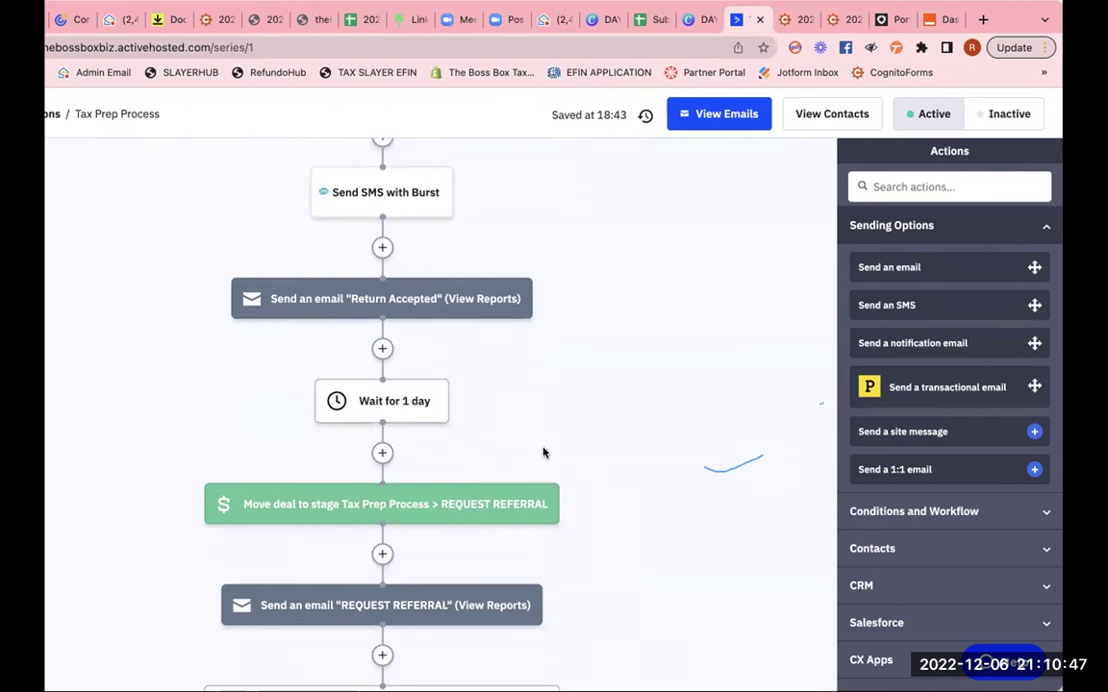
scroll(597, 474, "down", 2)
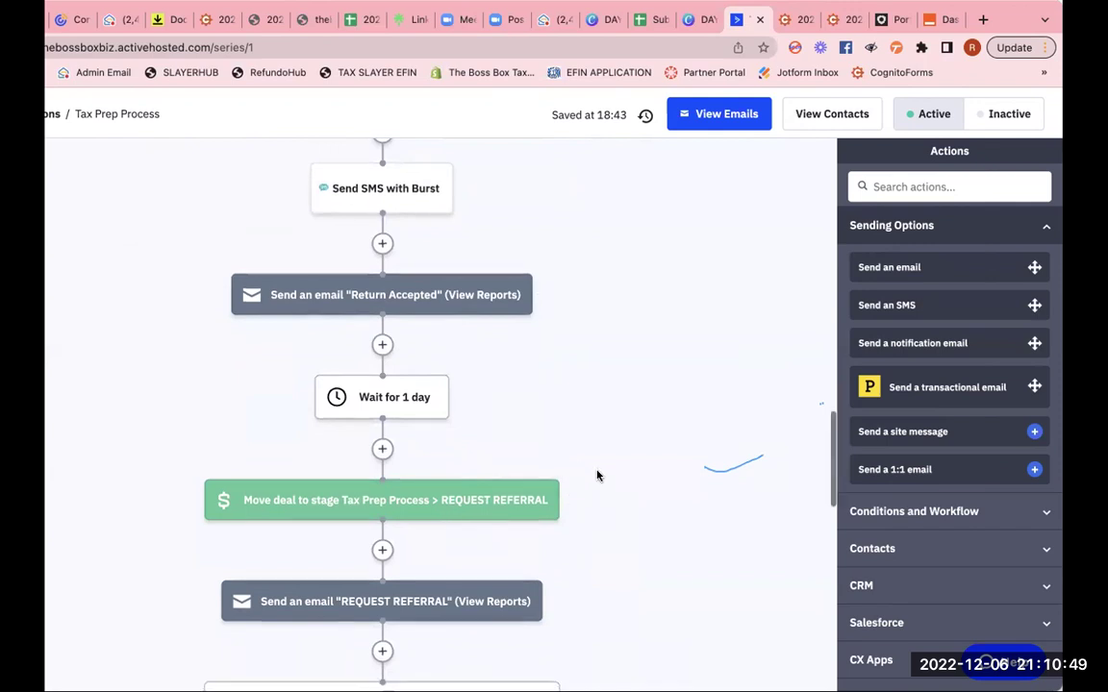
scroll(597, 475, "down", 4)
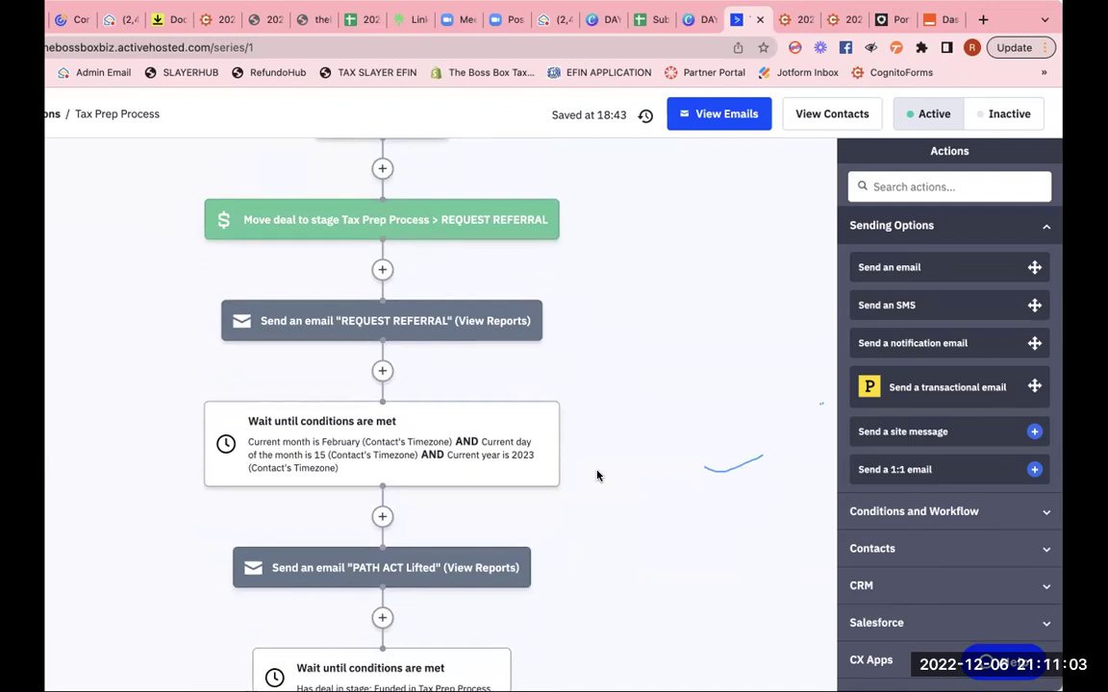
mouse_move(437, 491)
scroll(595, 532, "down", 3)
scroll(595, 531, "down", 1)
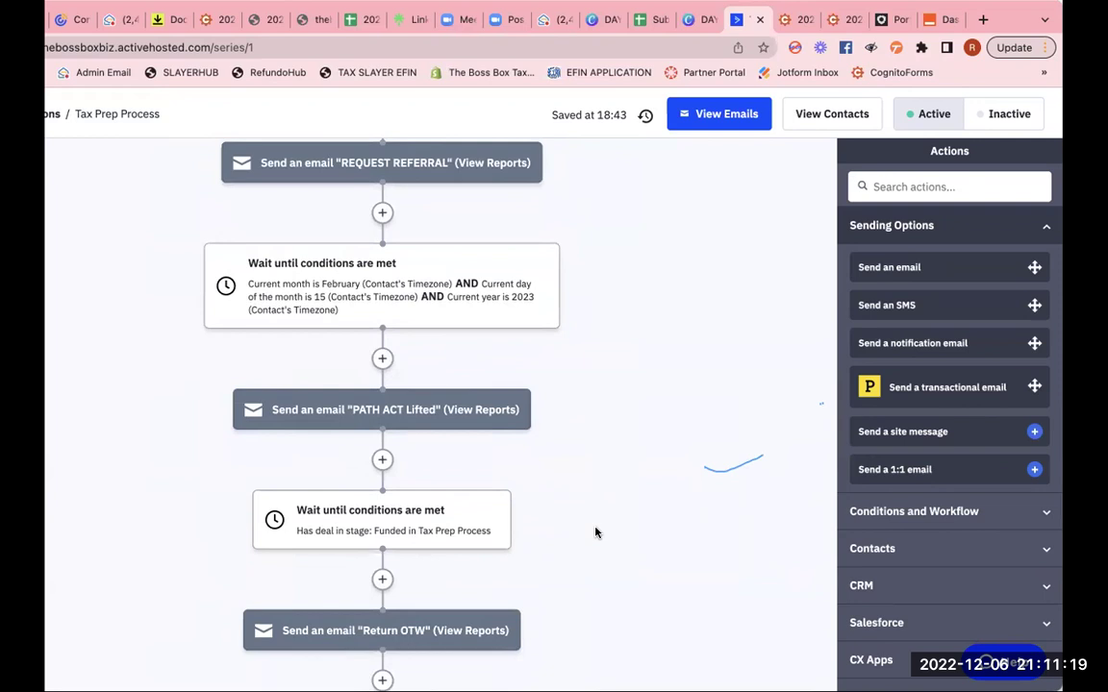
scroll(595, 531, "down", 3)
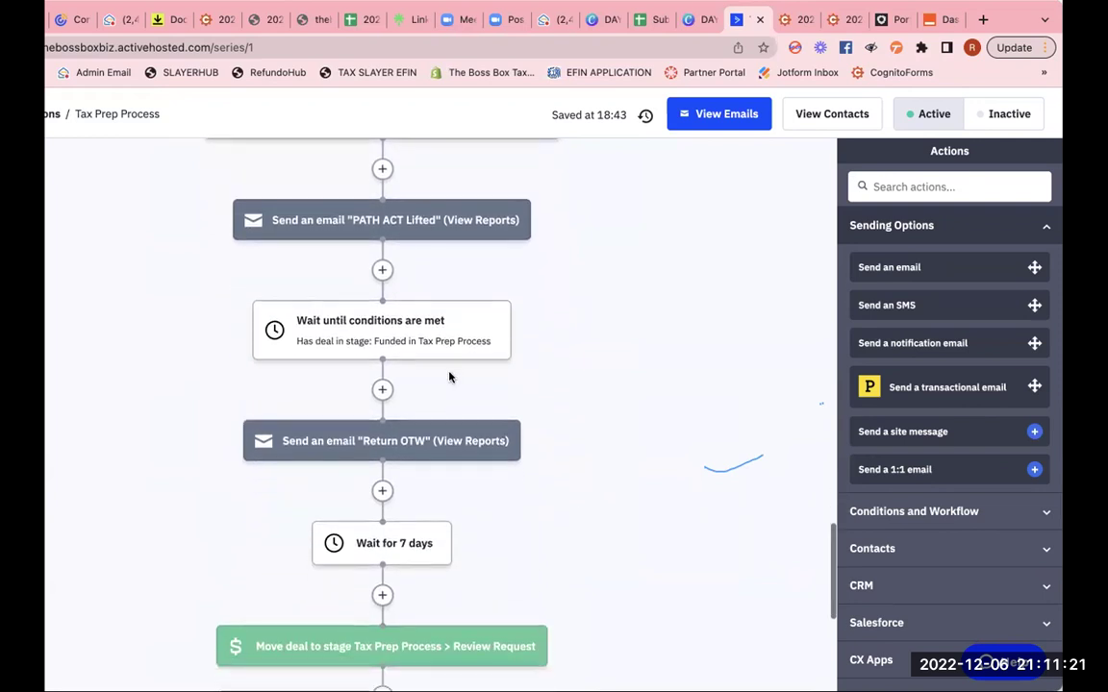
mouse_move(406, 353)
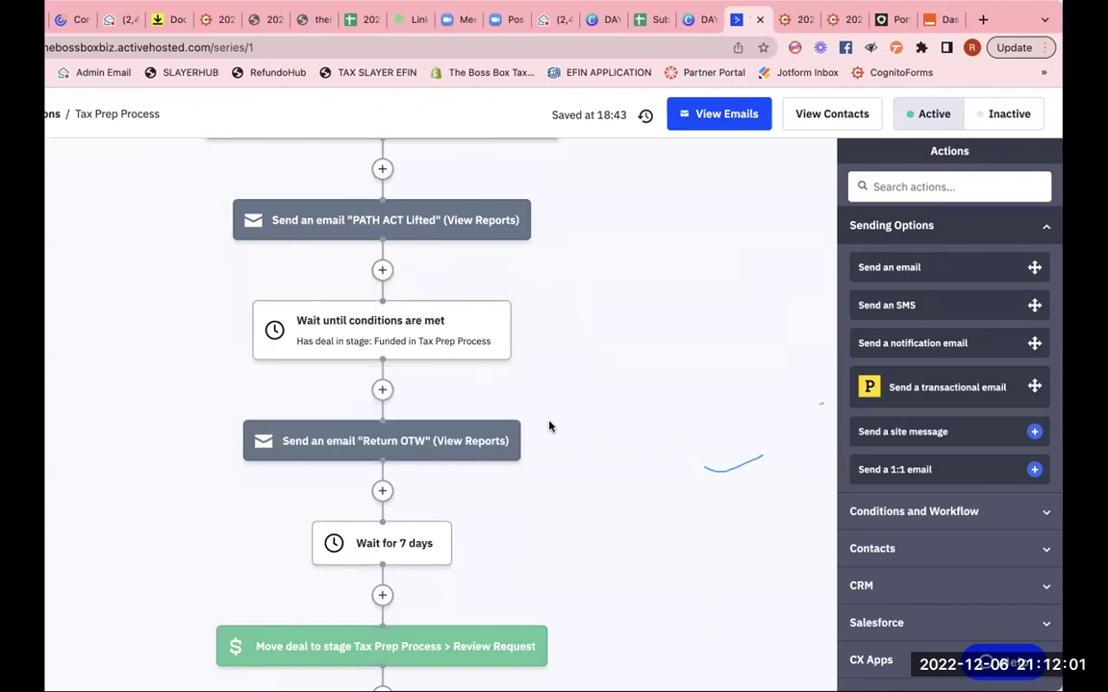
scroll(572, 520, "down", 1)
scroll(572, 520, "down", 1)
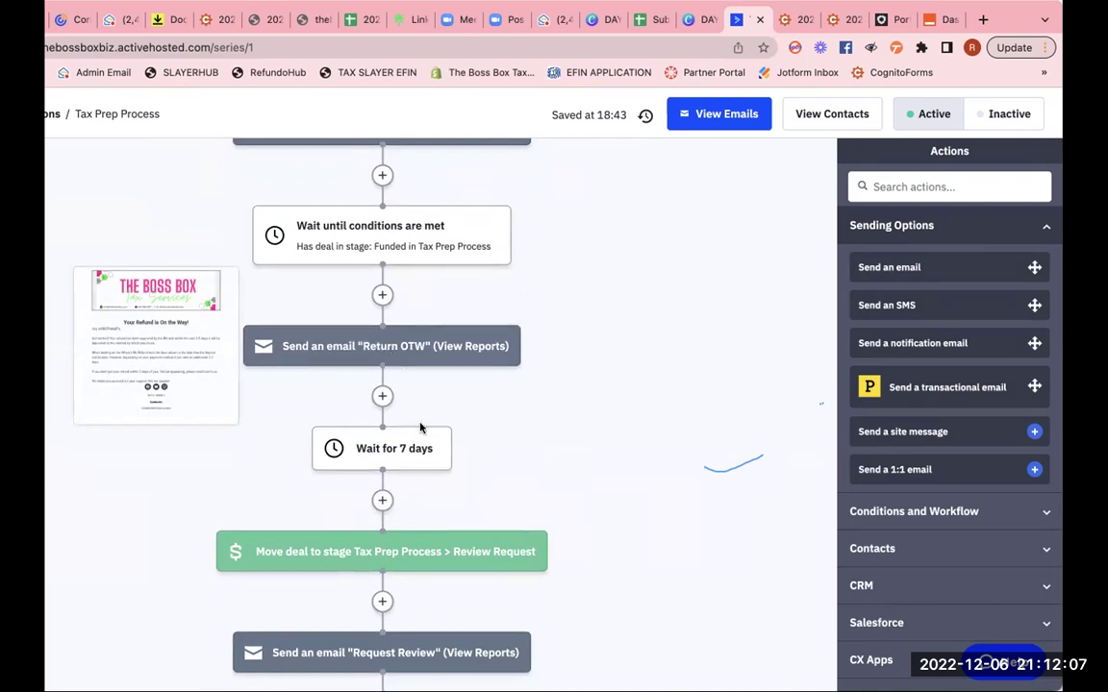
Scroll to the 'End this automation' node, then switch to the Cognito Forms intake form.
scroll(596, 507, "down", 3)
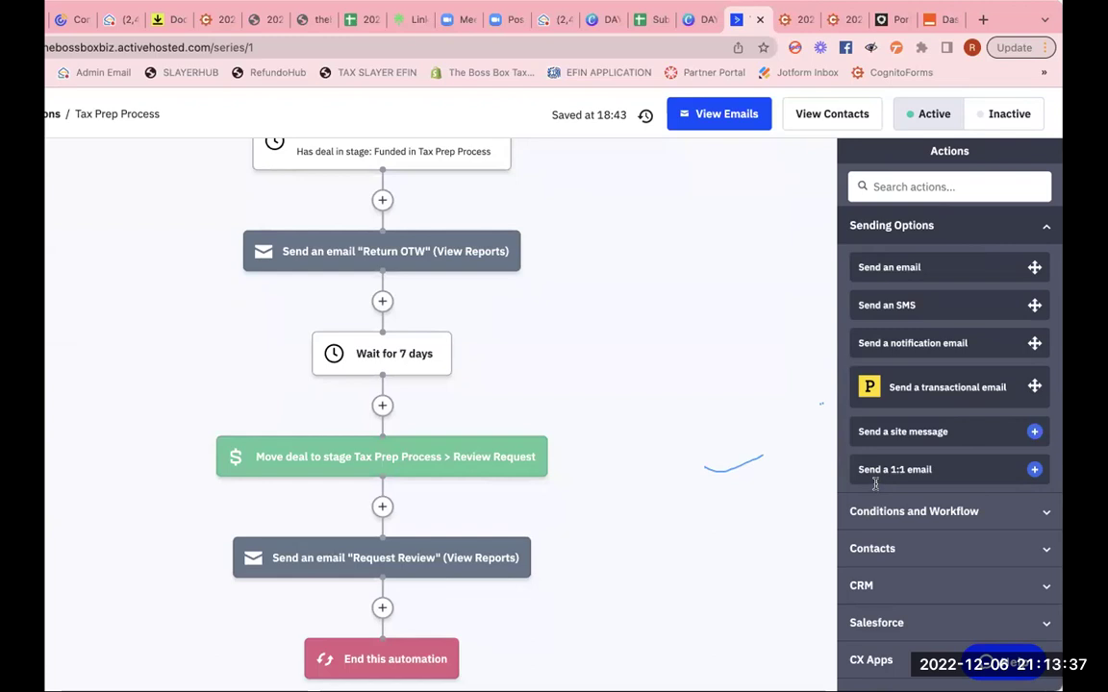
left_click(835, 29)
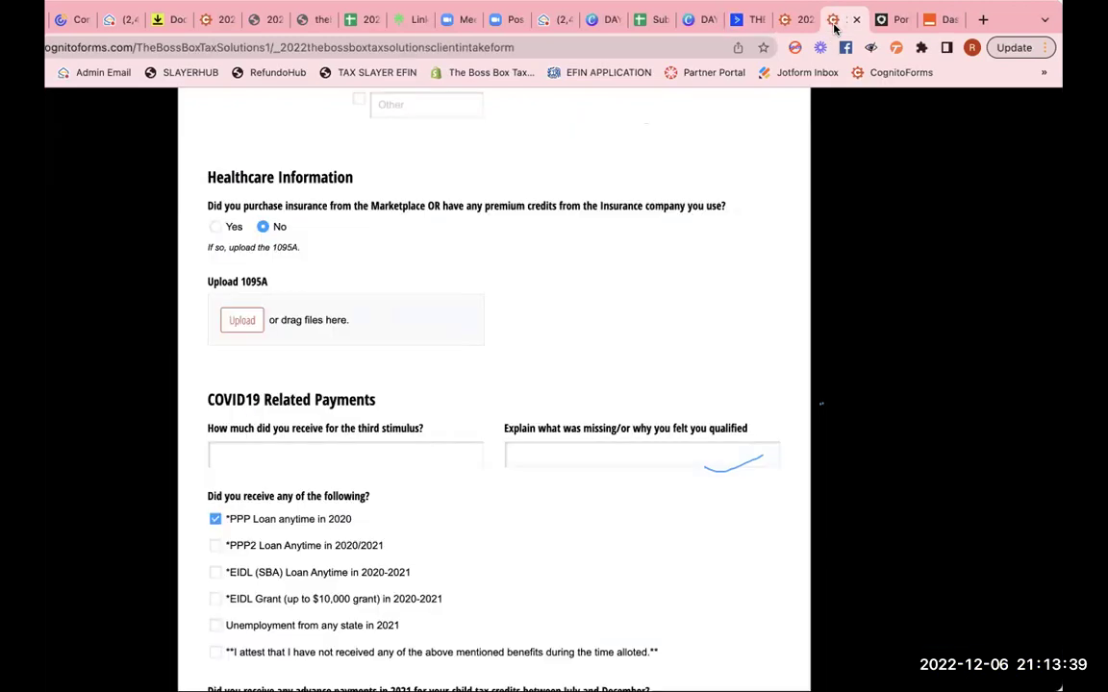
Open the 2022 intake form in the builder, show Form Settings, and bring Income into view.
left_click(794, 26)
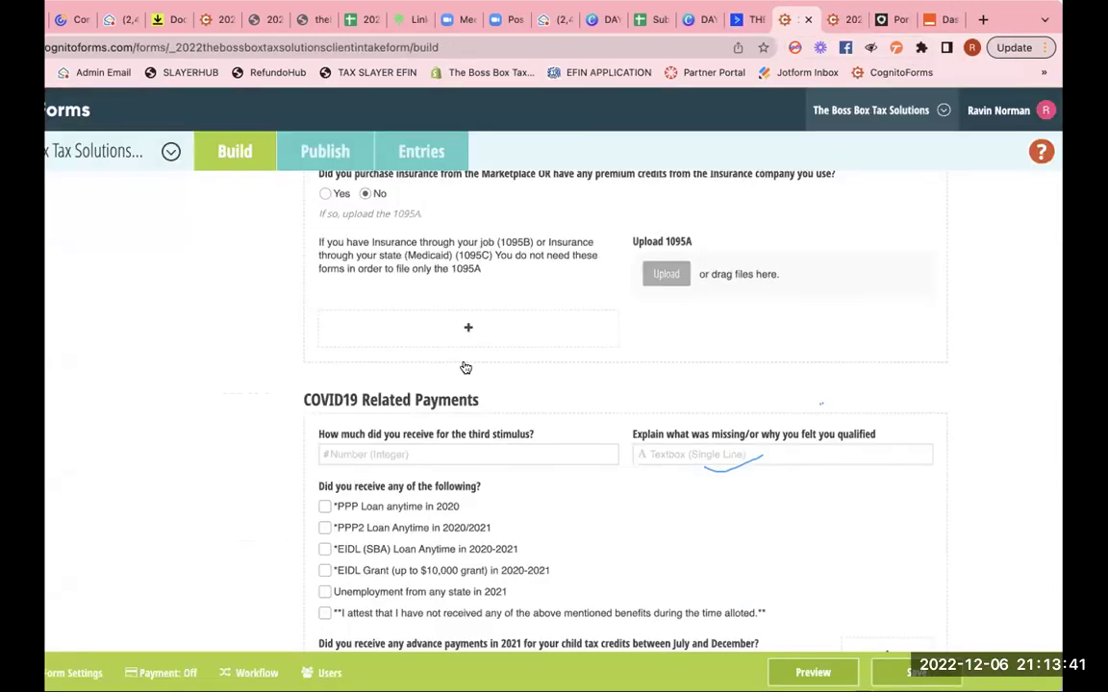
left_click(323, 277)
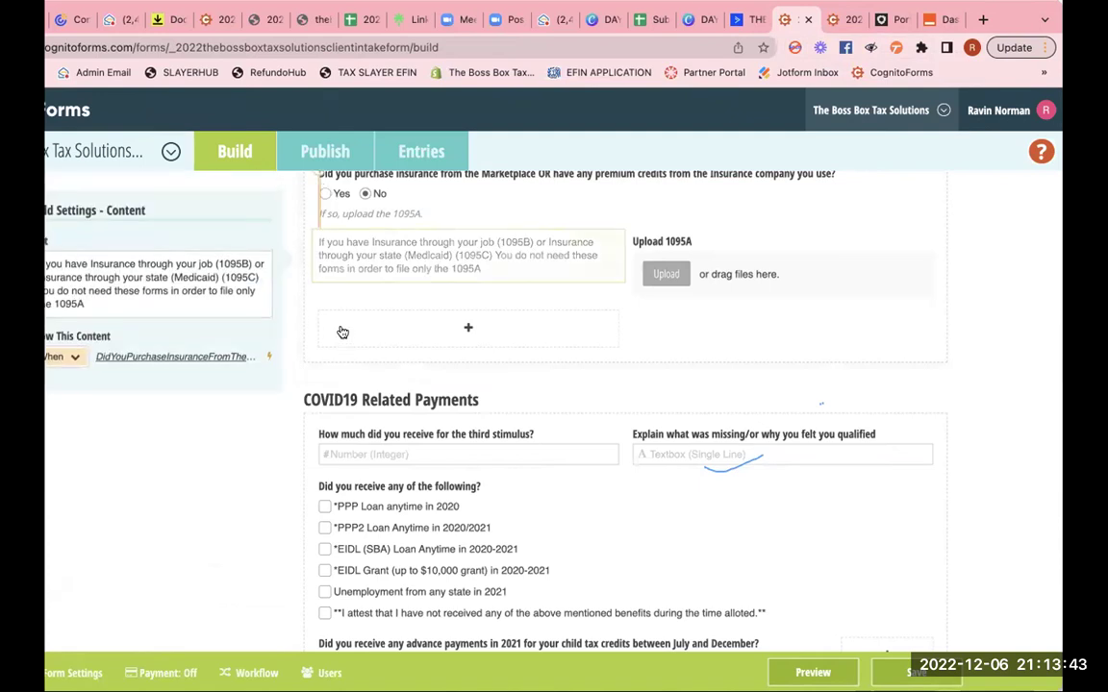
left_click(1026, 420)
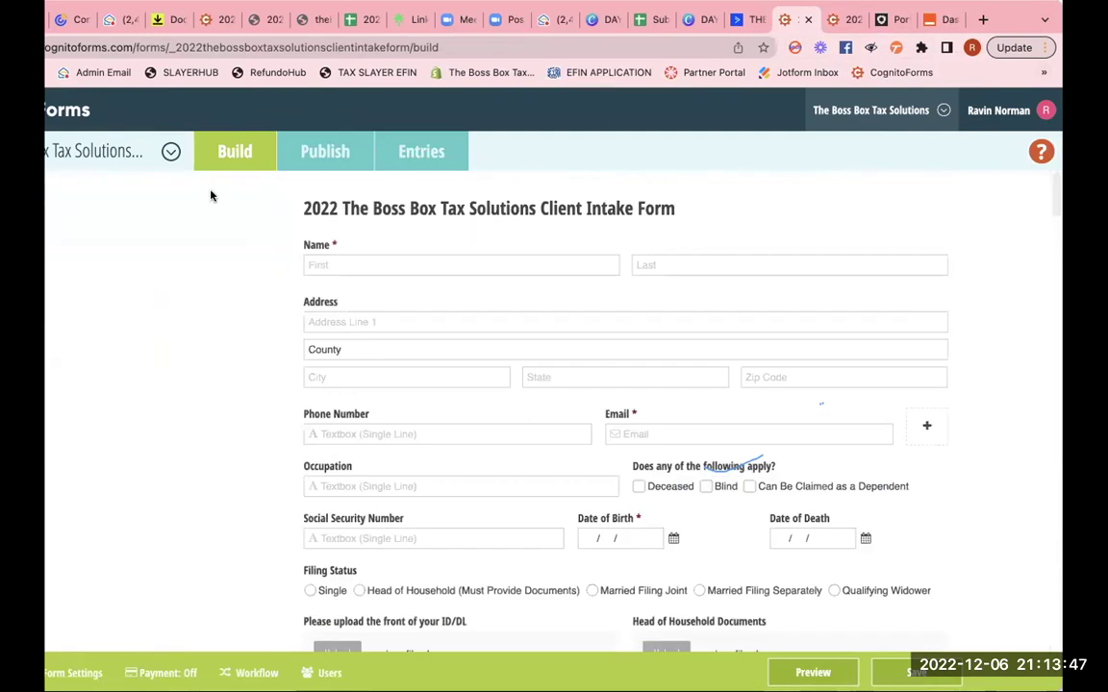
left_click(324, 154)
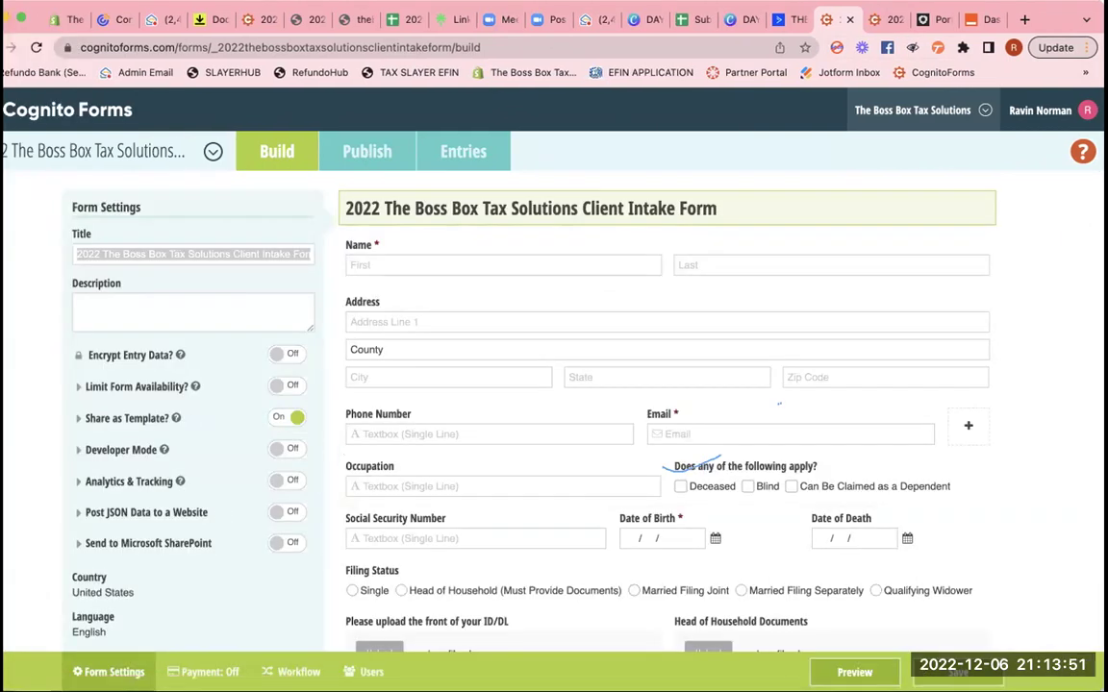
scroll(664, 404, "down", 3)
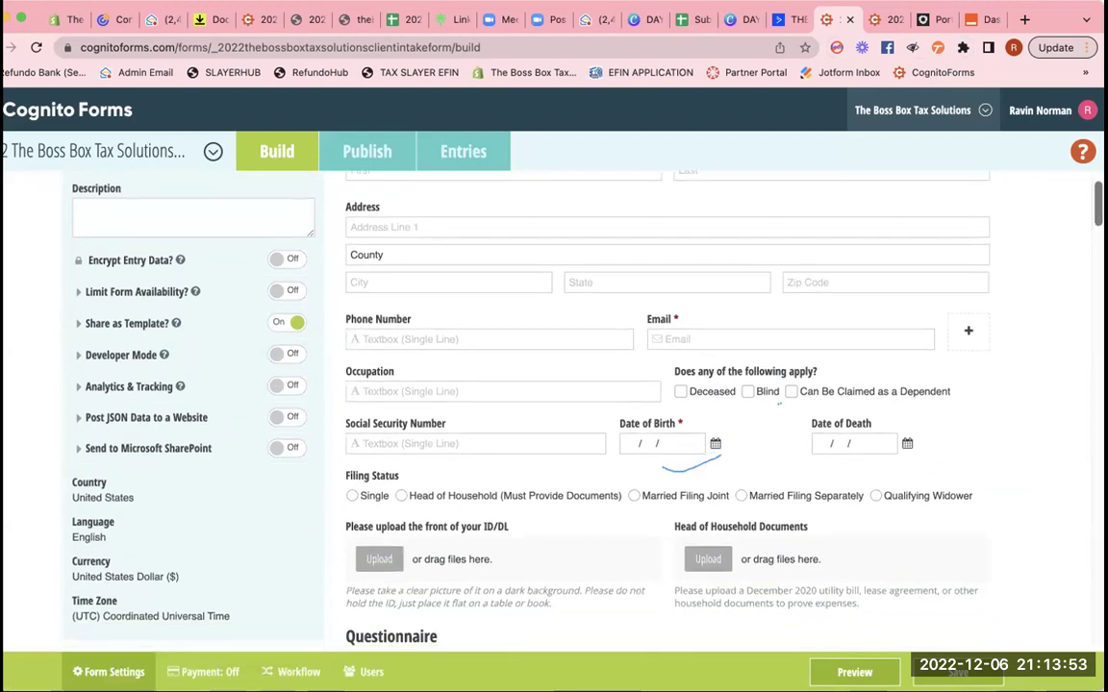
scroll(636, 480, "down", 10)
scroll(636, 480, "up", 1)
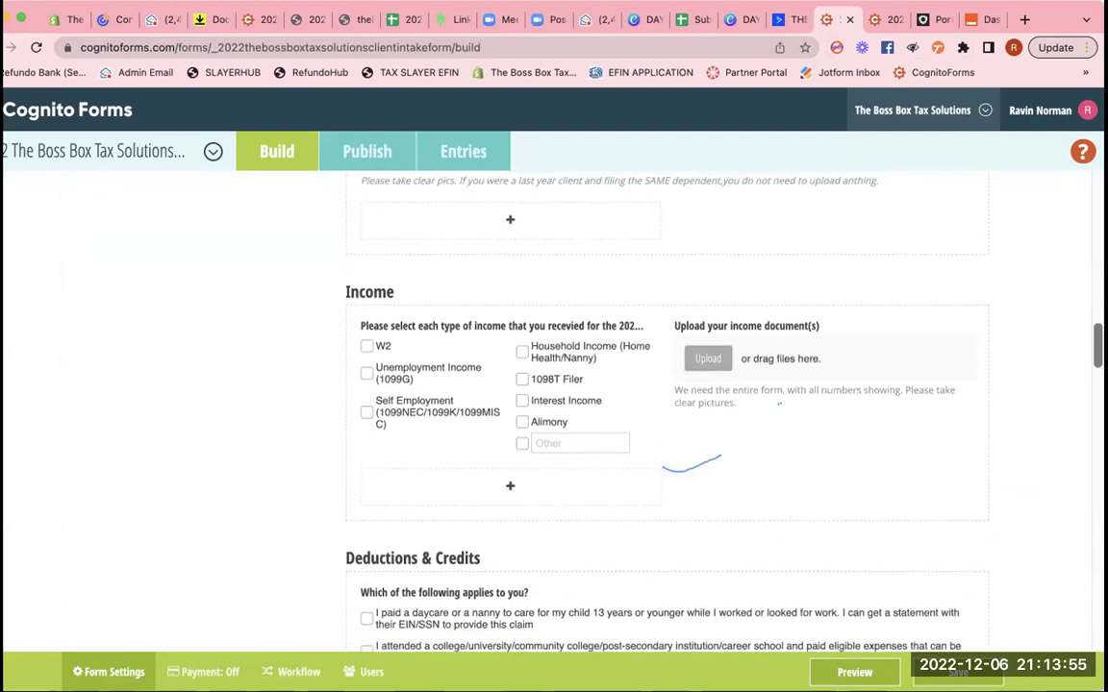
Add a content block below Income reading 'Engagement Letter' with 'Letter' on a new line.
left_click(527, 495)
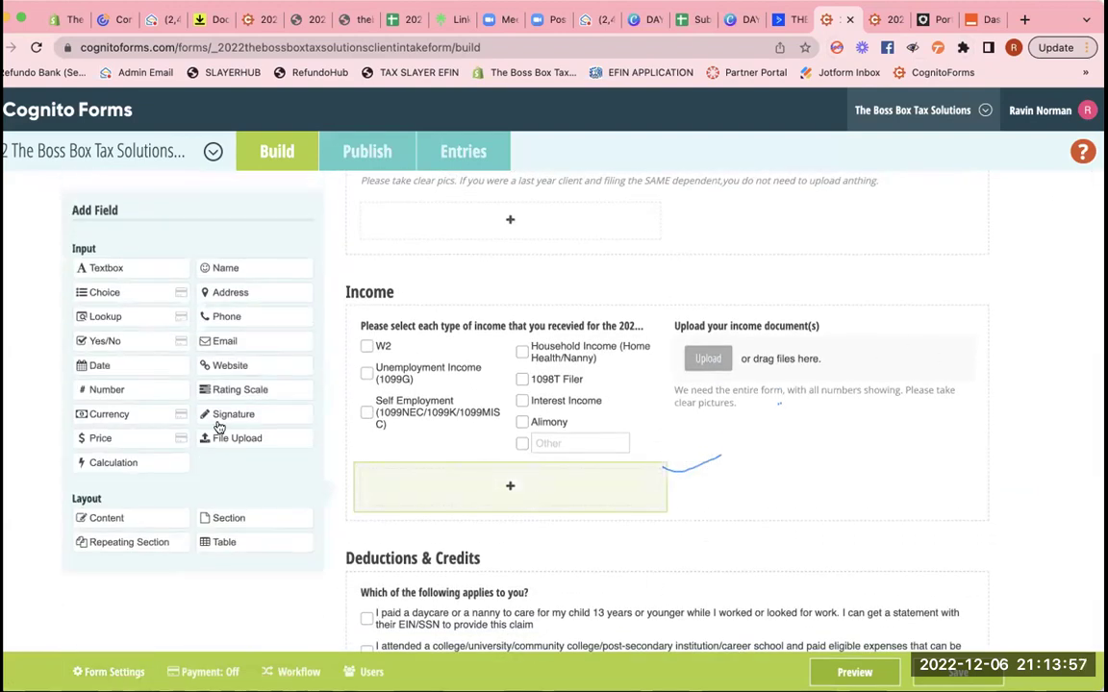
left_click(113, 518)
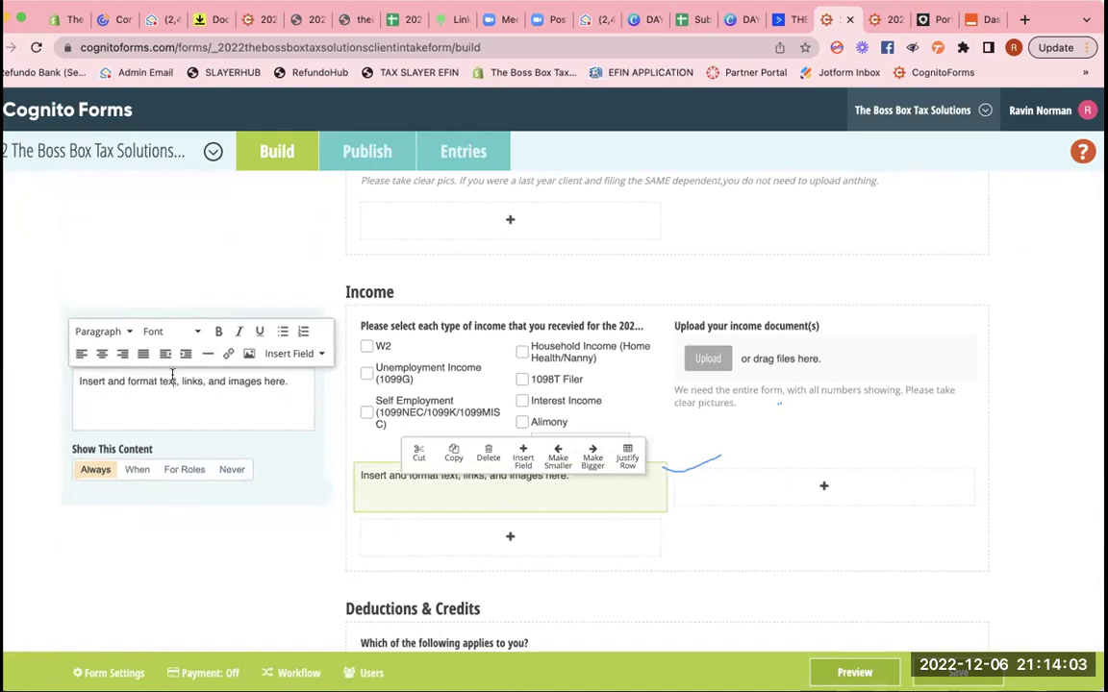
type("ENG")
triple_click(166, 380)
type("Engagement Letter")
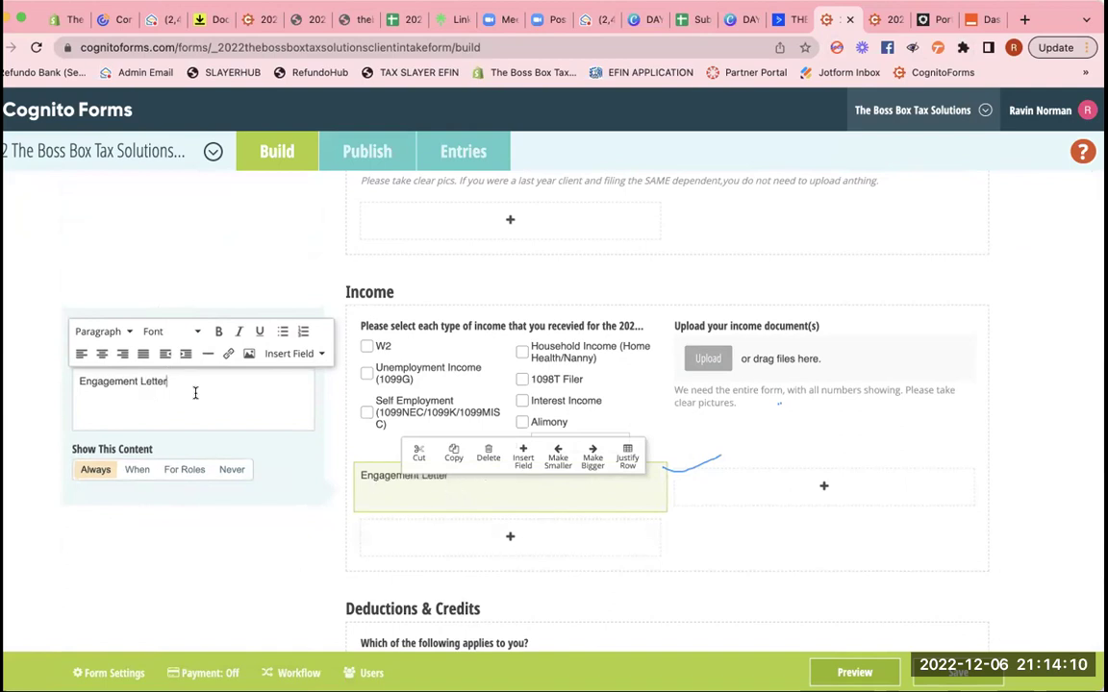
key("Return")
type("Letter")
Place a Signature field below the letter text, then return to the ActiveCampaign automation.
left_click(421, 556)
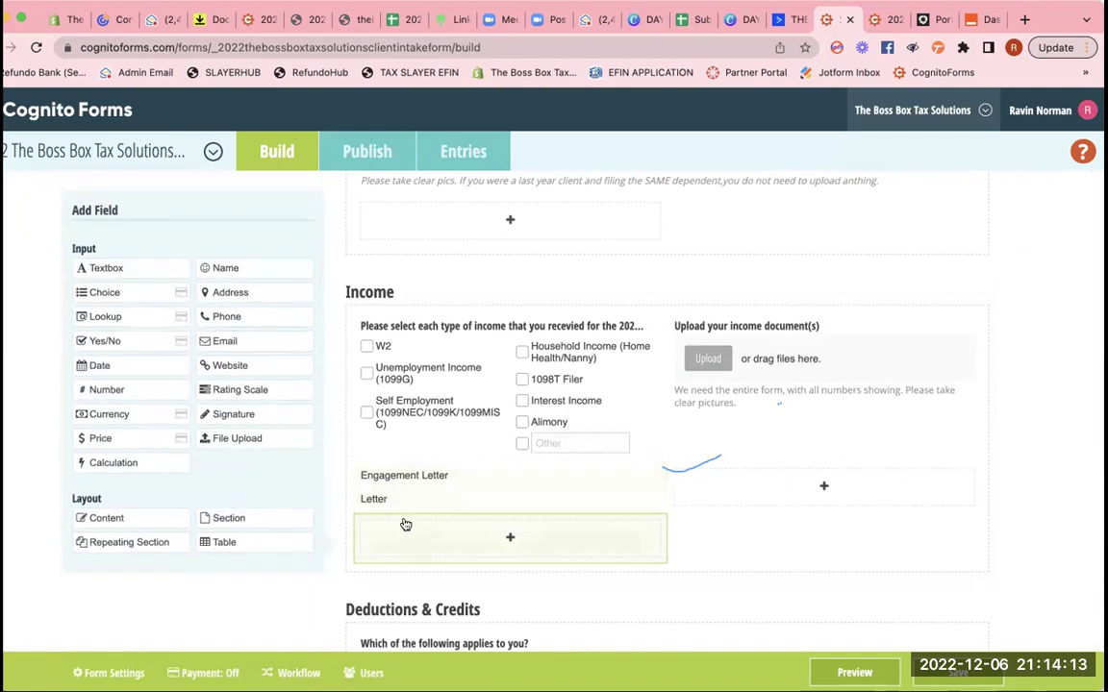
left_click_drag(255, 421, 440, 525)
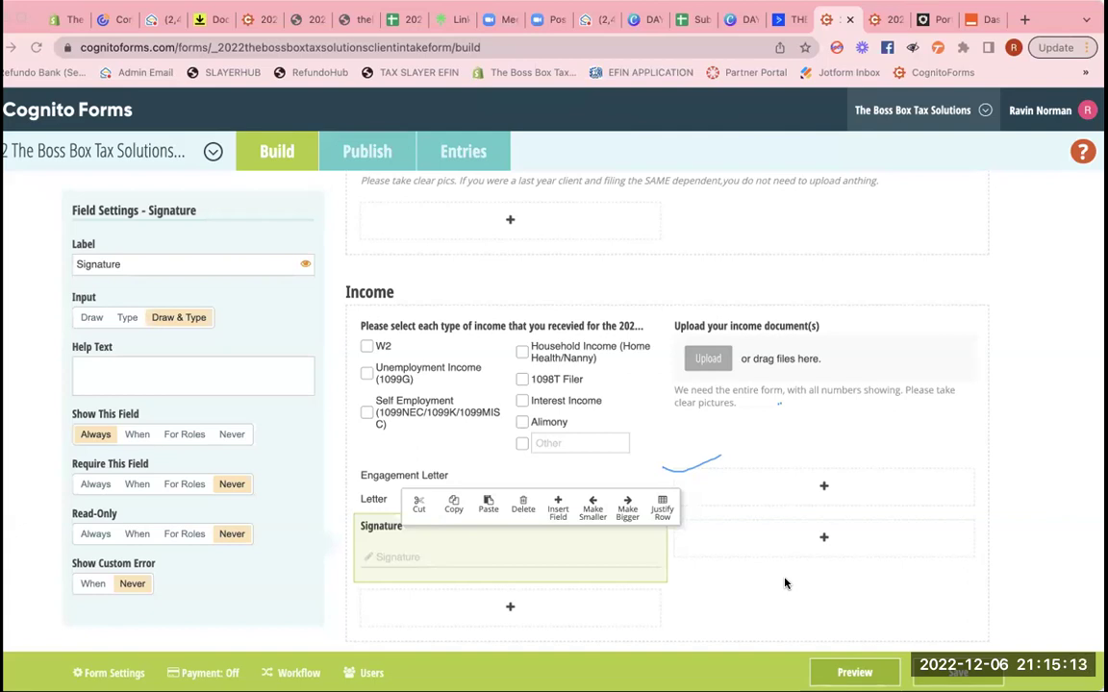
left_click(779, 19)
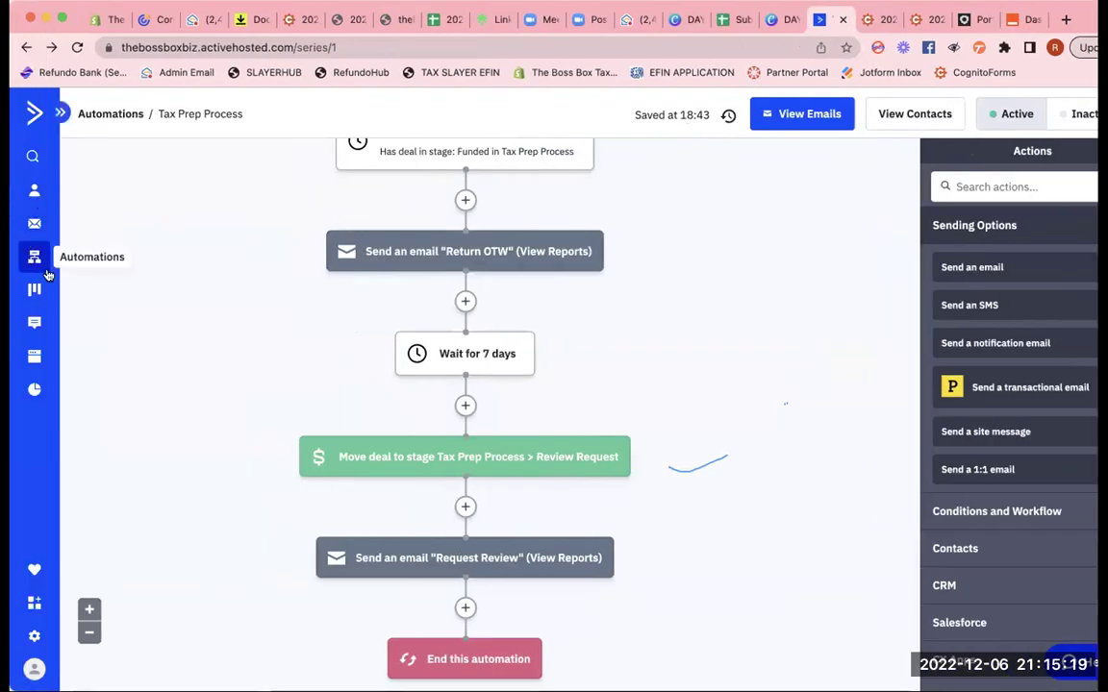
Open the deals pipeline and scroll the Tax Prep Process board back to its first stages.
left_click(34, 294)
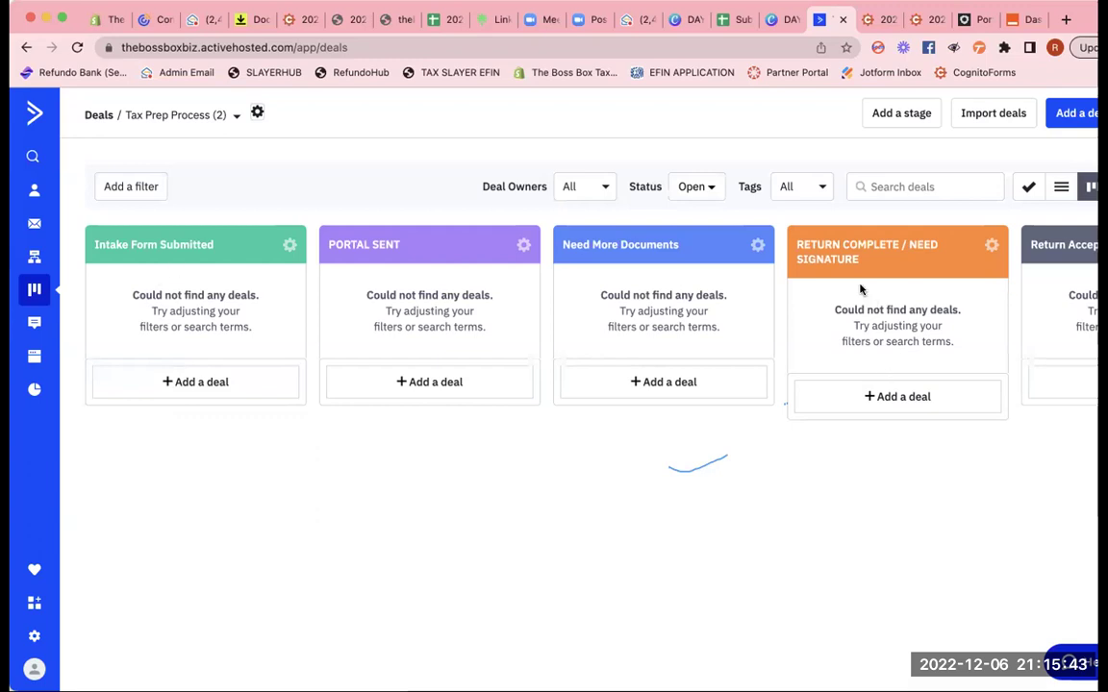
scroll(632, 479, "right", 6)
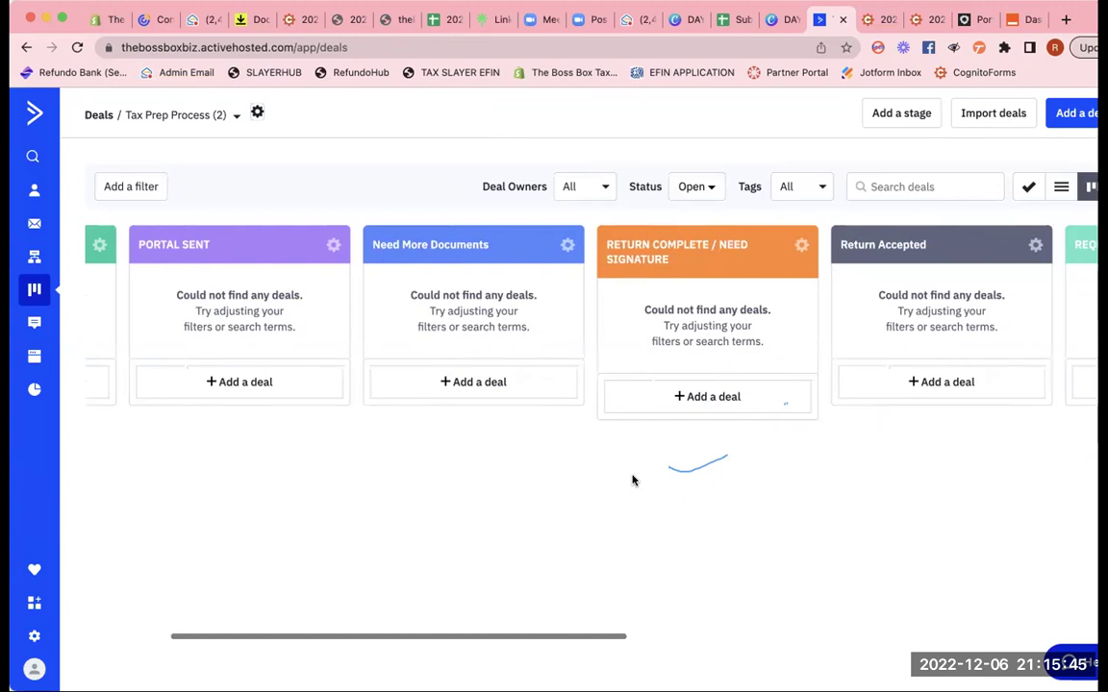
scroll(633, 479, "right", 12)
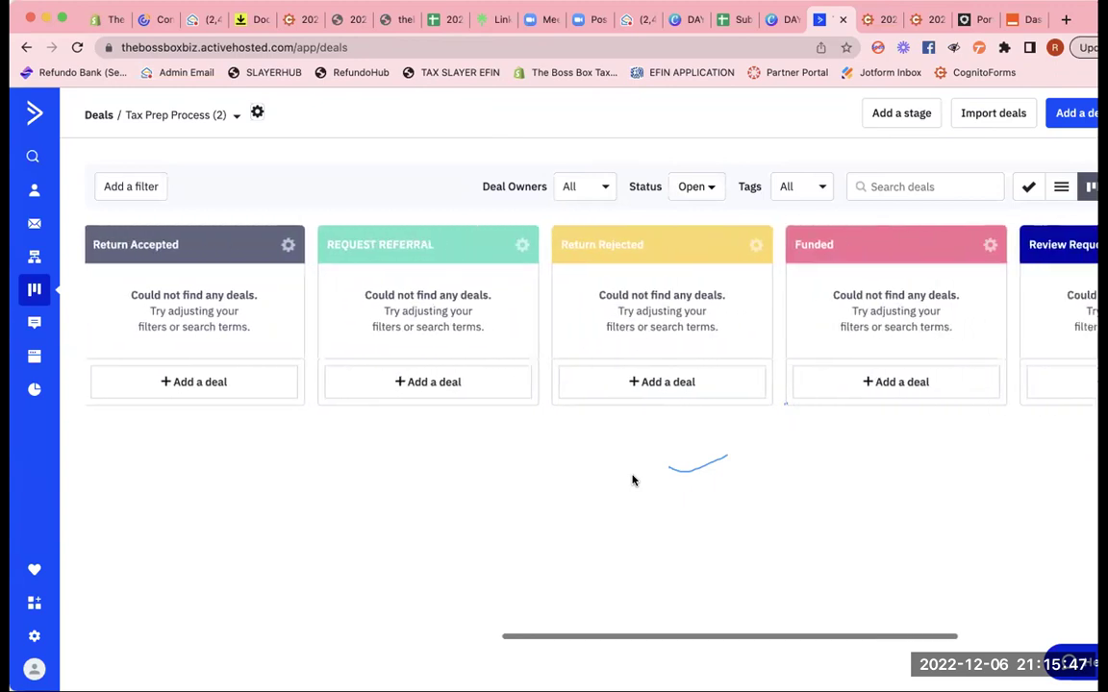
scroll(633, 479, "right", 3)
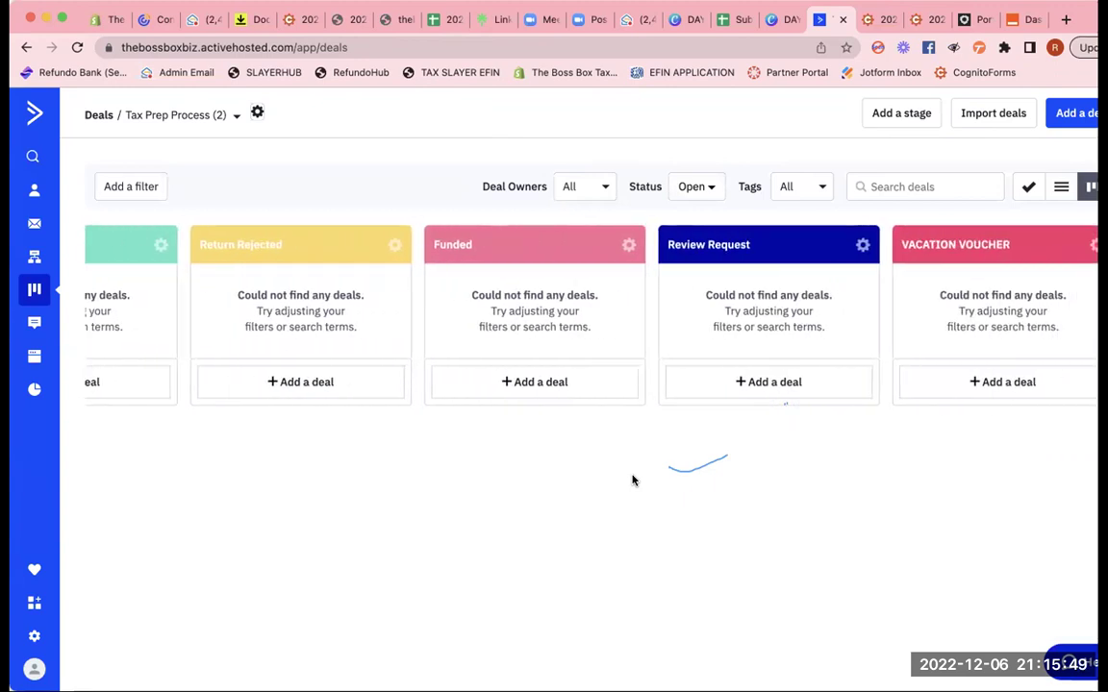
scroll(633, 479, "left", 7)
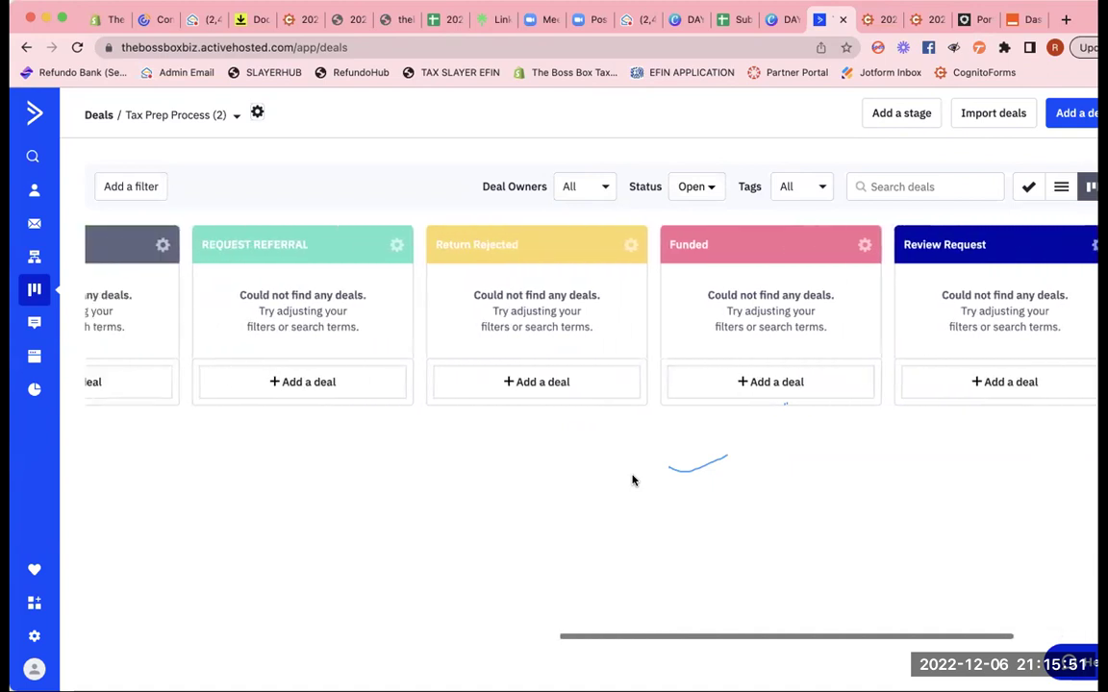
scroll(633, 479, "left", 12)
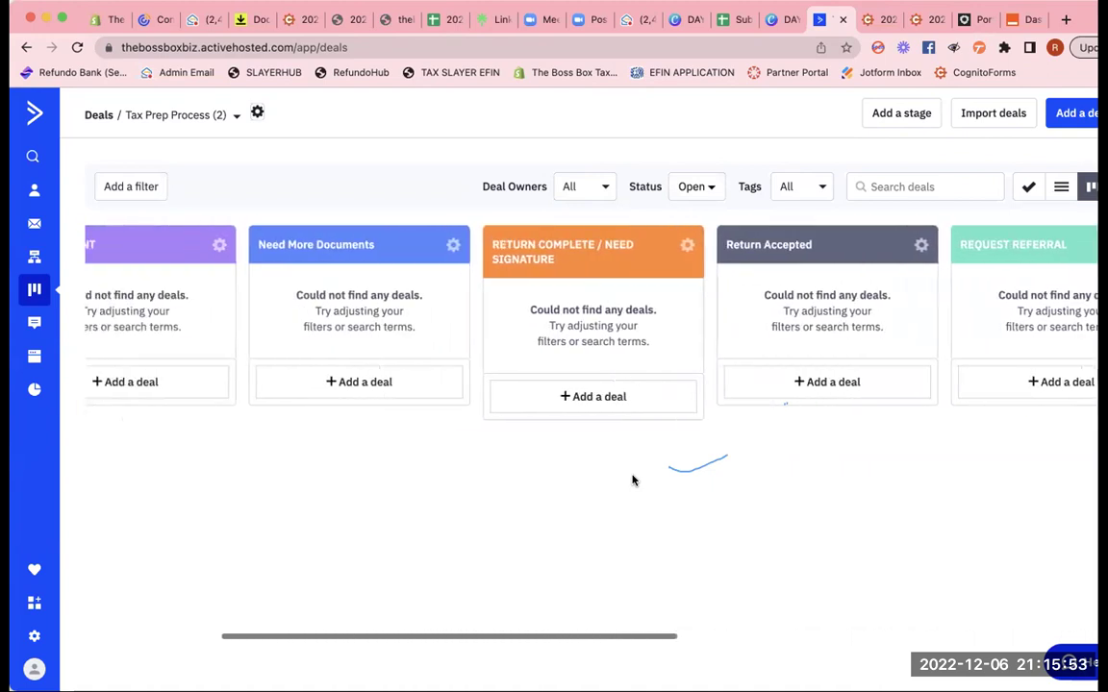
scroll(632, 479, "left", 2)
Start a new Intake Form Submitted deal titled 'SAMPLE CLIENT', linked to the existing client contact.
left_click(240, 382)
type("C")
key("BackSpace")
type("SAMPLE CLIENT")
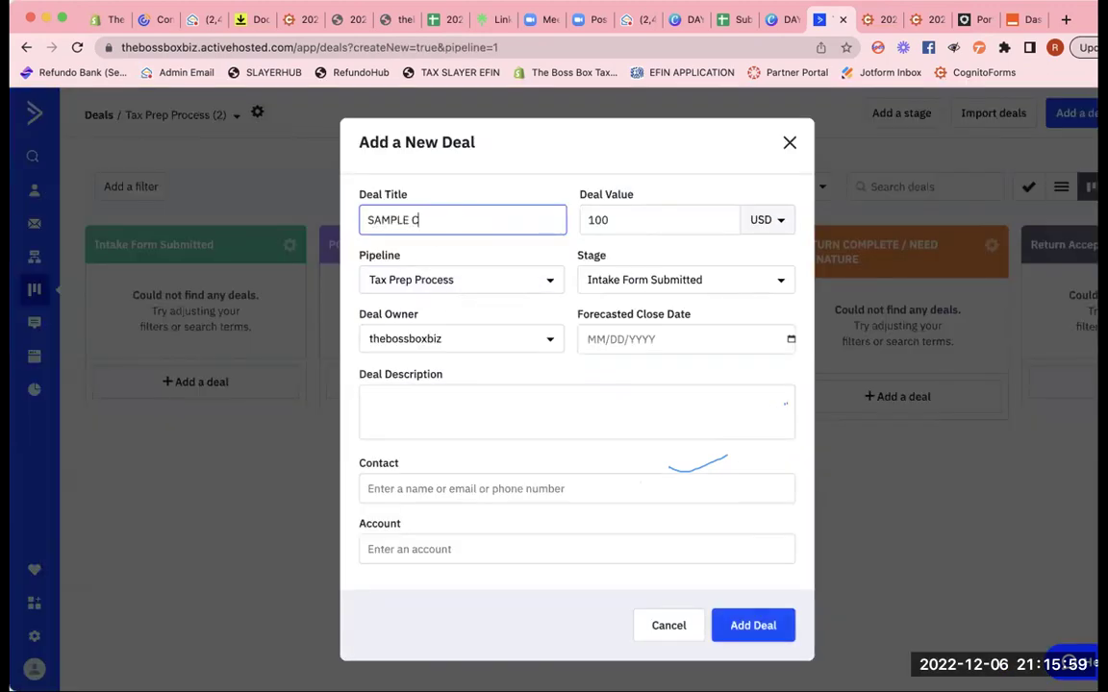
left_click(417, 488)
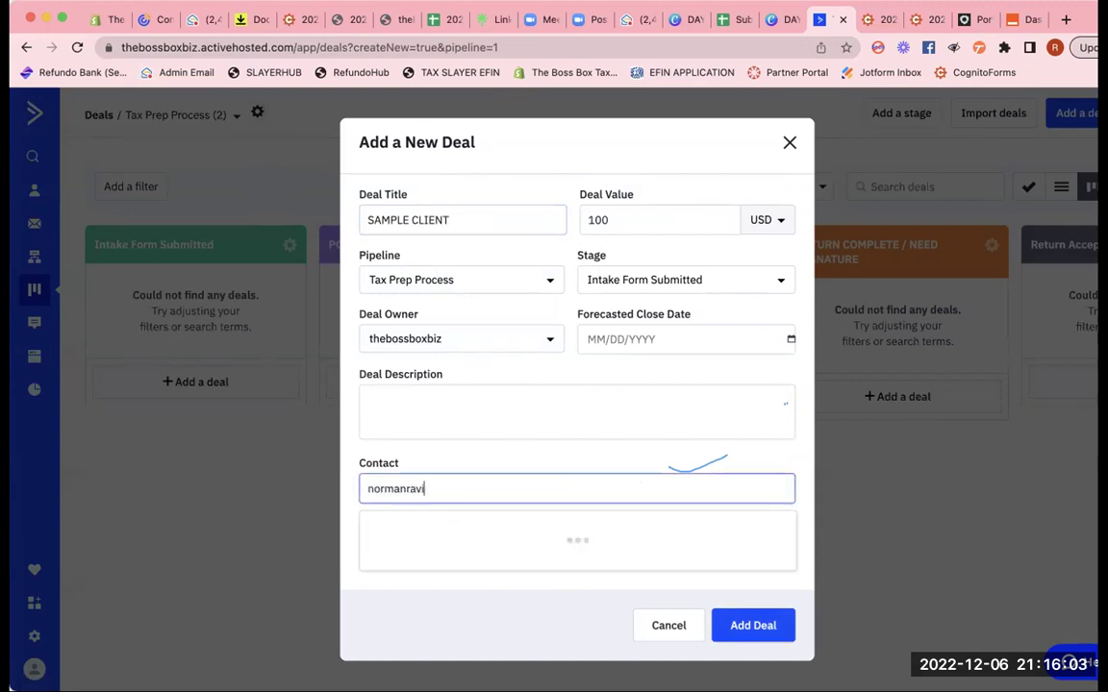
left_click(435, 558)
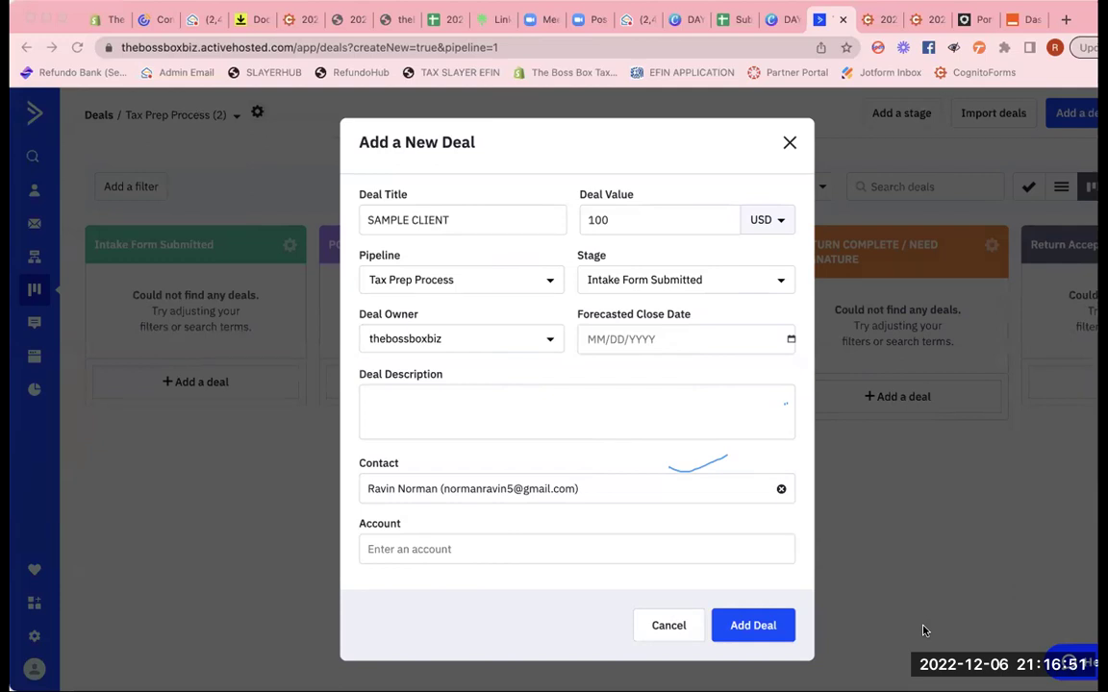
Set the deal value to 350.00 and save the new deal.
double_click(621, 218)
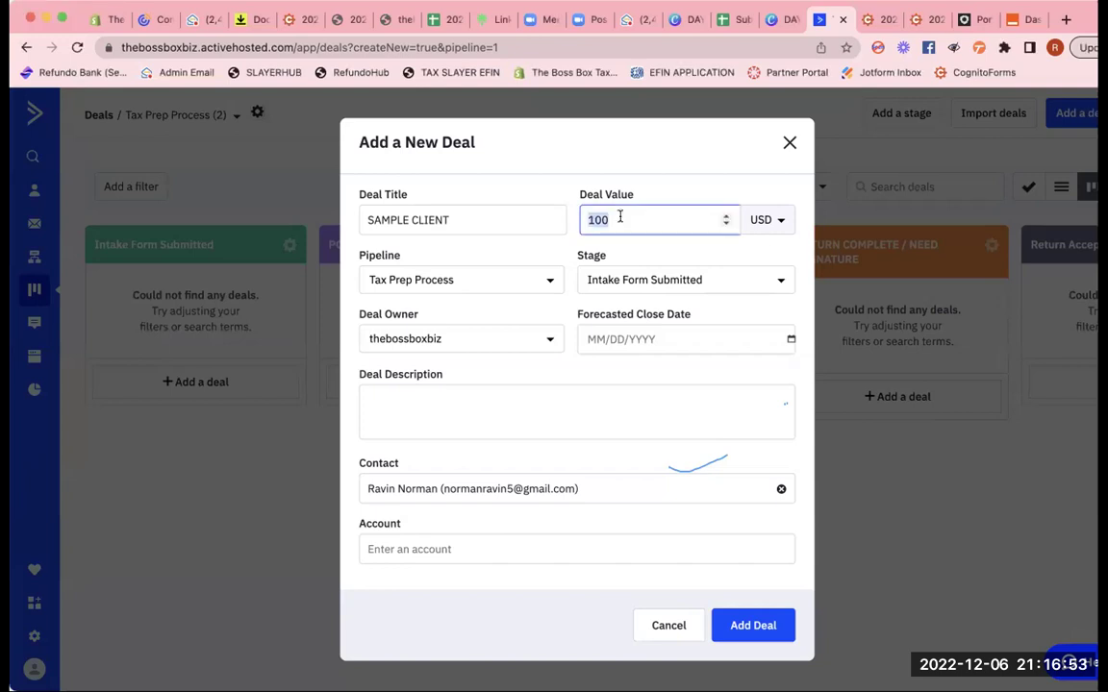
type("350.00")
left_click(734, 627)
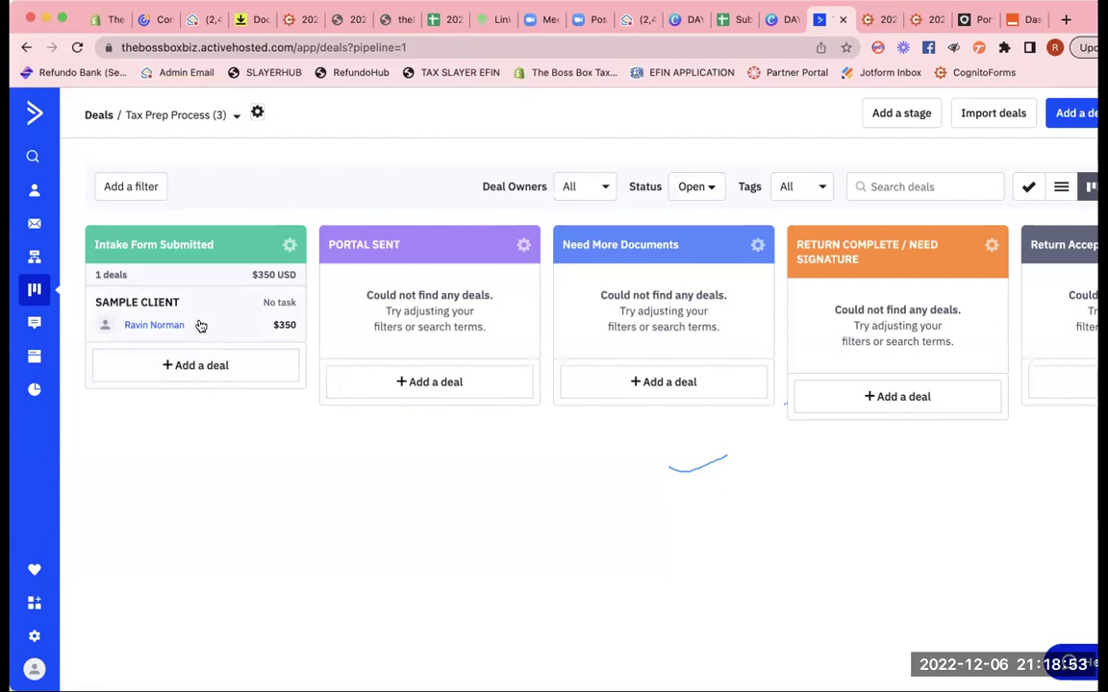
Drag SAMPLE CLIENT through Portal Sent and Need More Documents into Return Complete / Need Signature.
left_click_drag(430, 323, 463, 311)
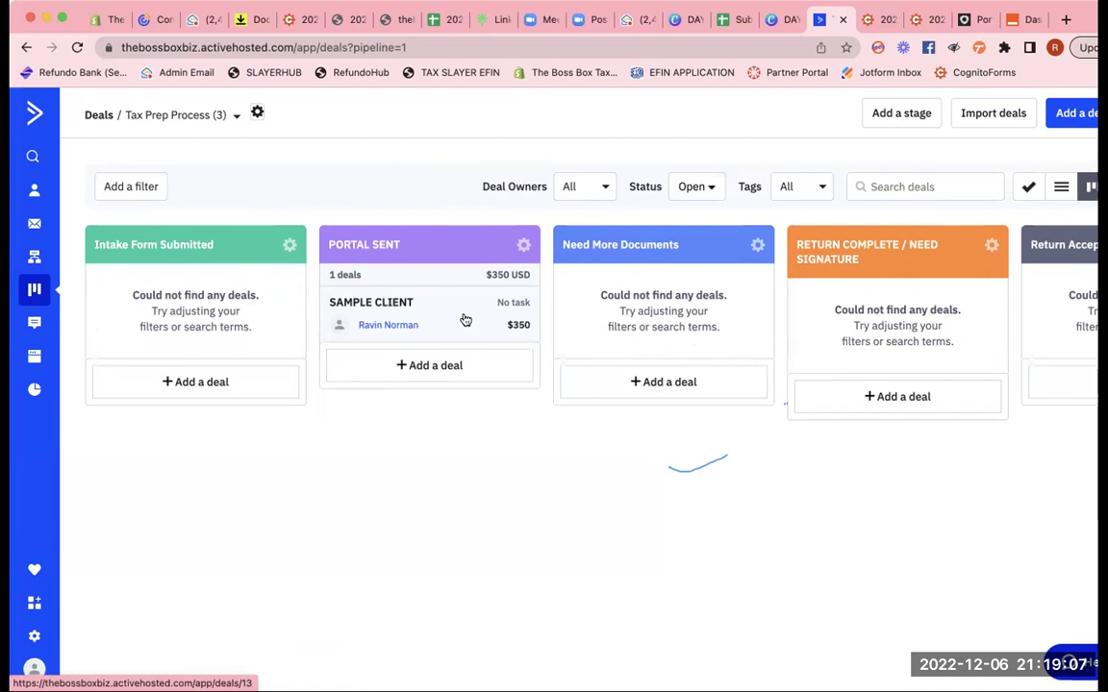
left_click_drag(457, 315, 661, 312)
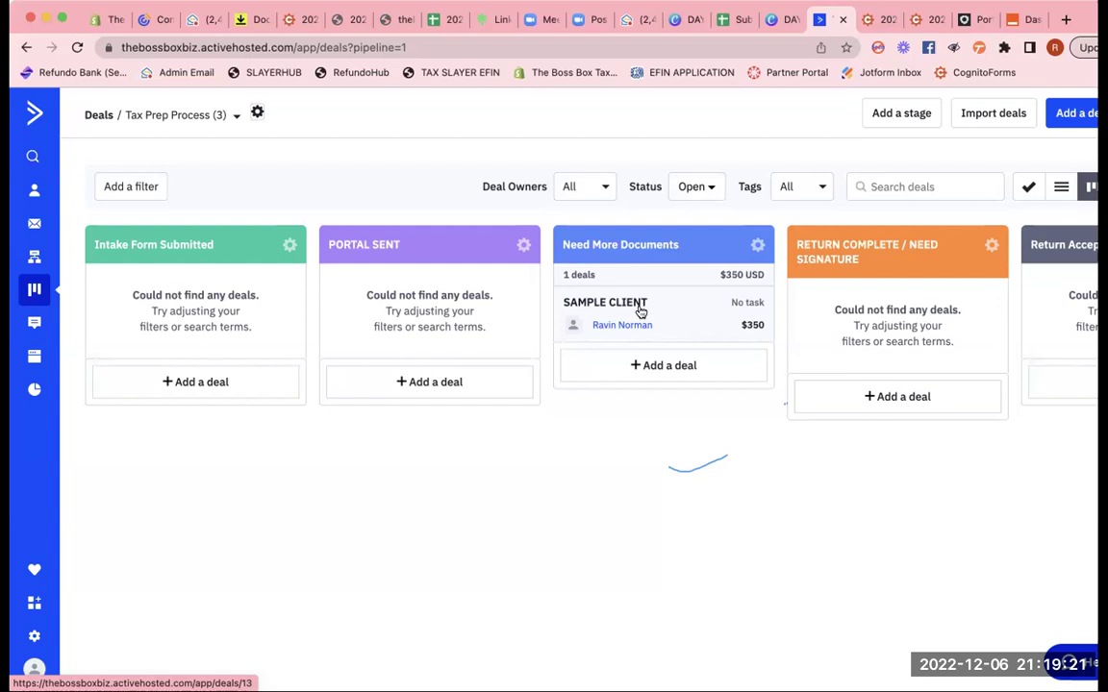
mouse_move(640, 311)
left_mouse_down()
mouse_move(865, 347)
mouse_move(828, 298)
left_mouse_up()
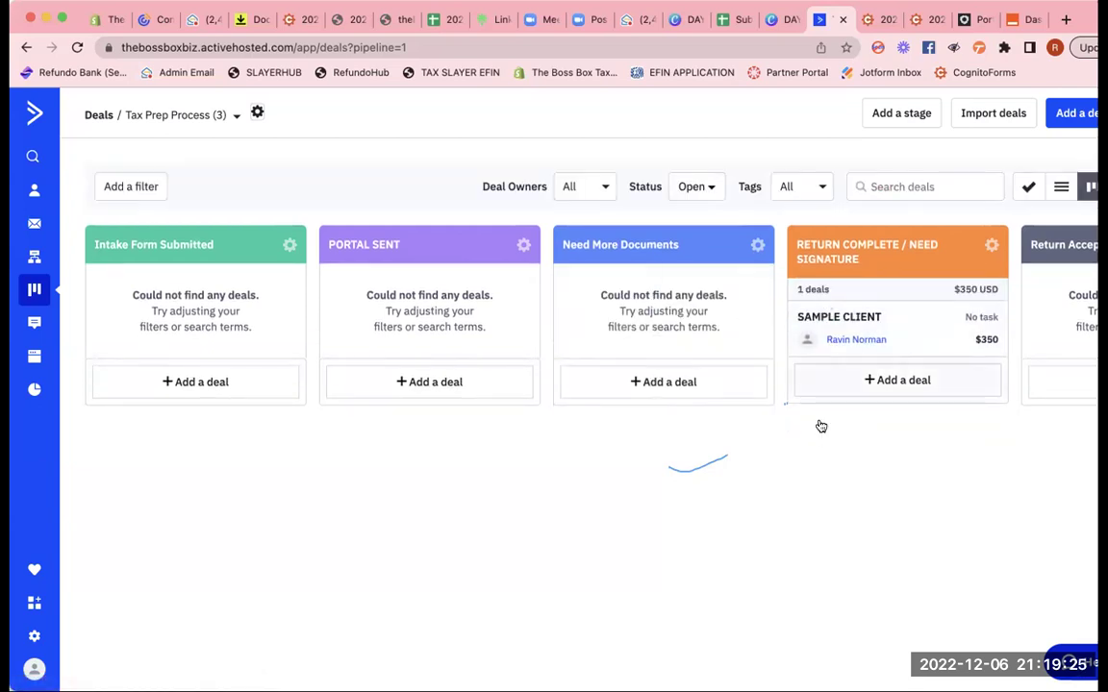
scroll(798, 443, "right", 1)
scroll(798, 443, "right", 8)
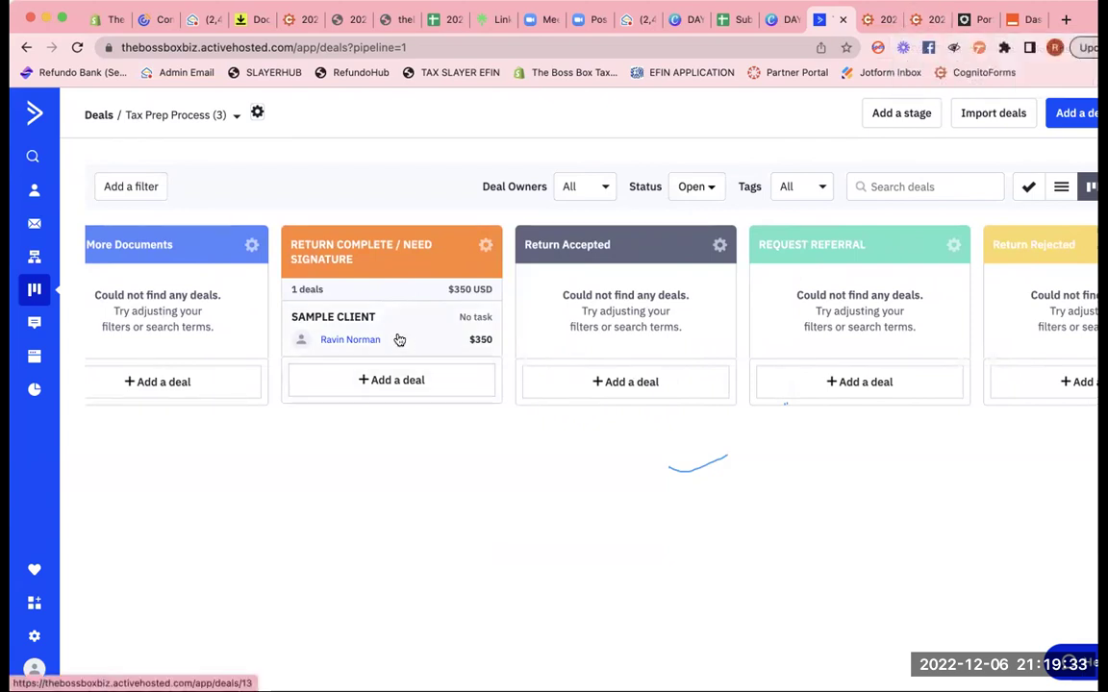
Drag SAMPLE CLIENT into Return Rejected, briefly into Funded, then back to Return Rejected.
mouse_move(399, 340)
left_mouse_down()
mouse_move(610, 324)
mouse_move(803, 288)
mouse_move(798, 311)
left_mouse_up()
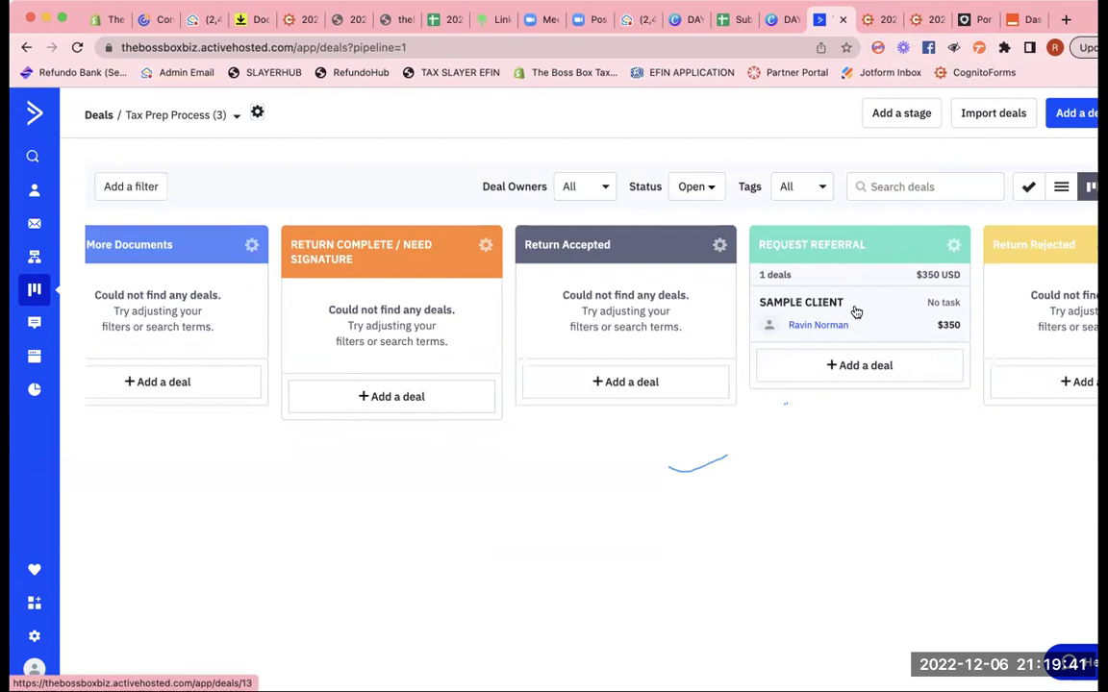
left_click_drag(856, 313, 1034, 312)
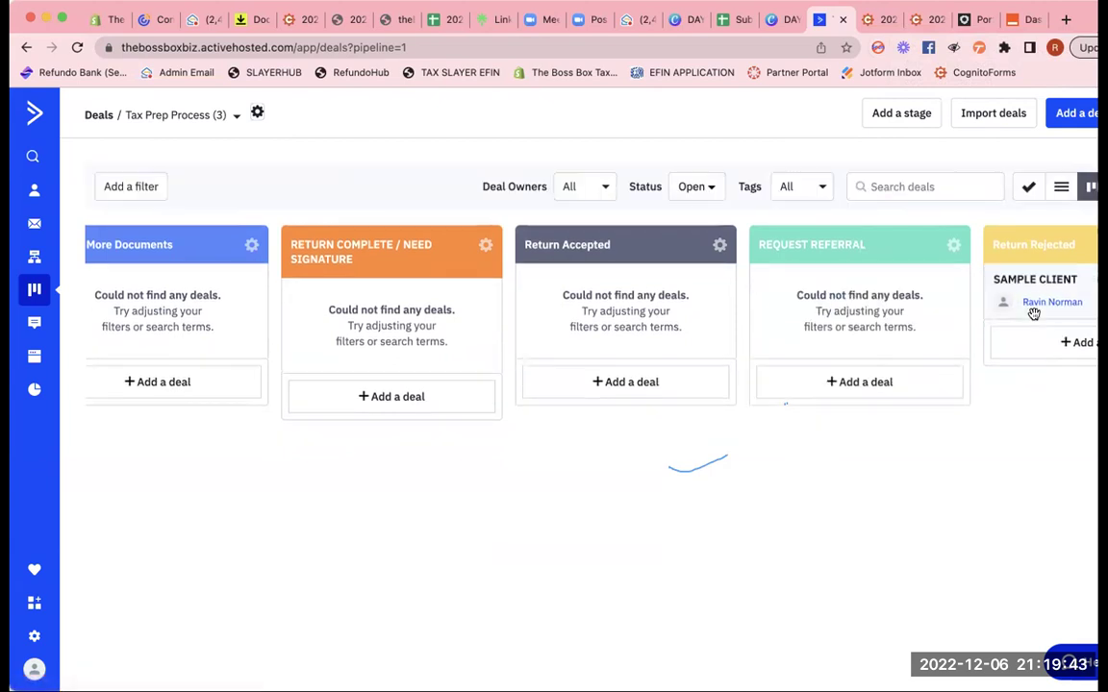
scroll(1024, 516, "right", 2)
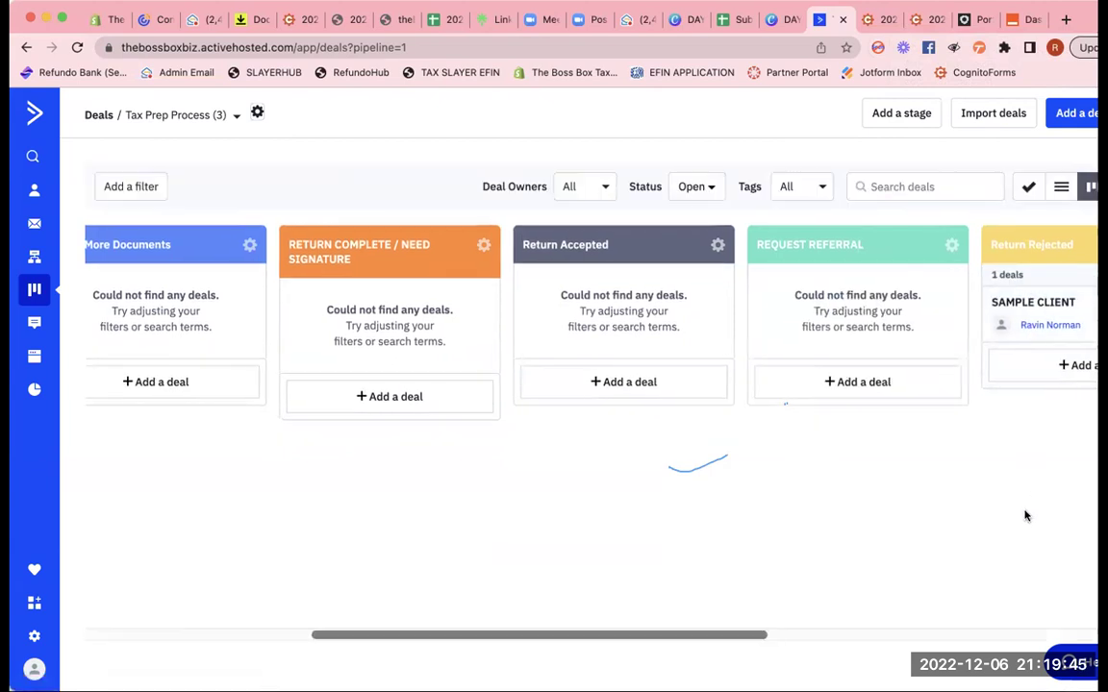
scroll(1025, 516, "right", 3)
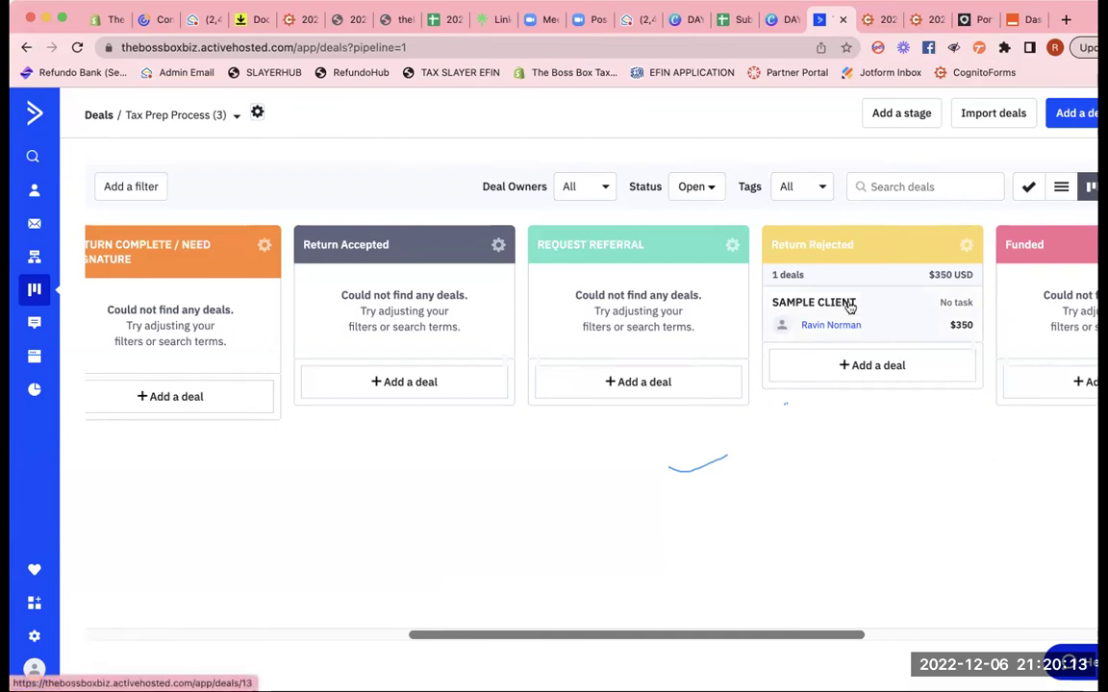
left_click_drag(856, 324, 1019, 336)
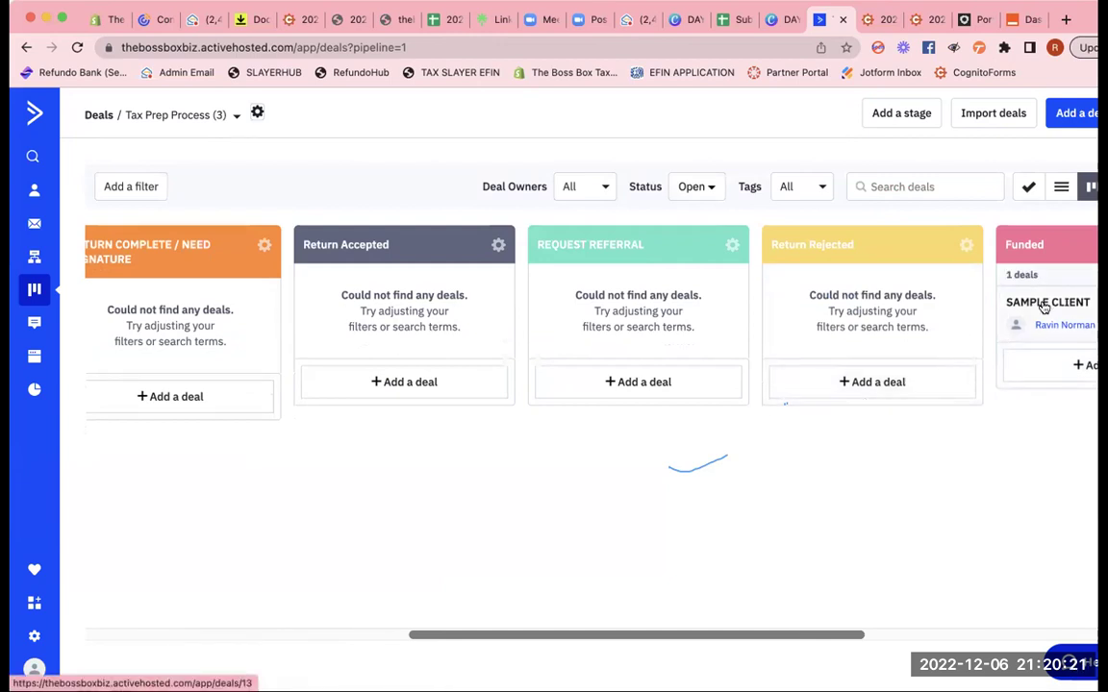
left_click_drag(1043, 306, 842, 315)
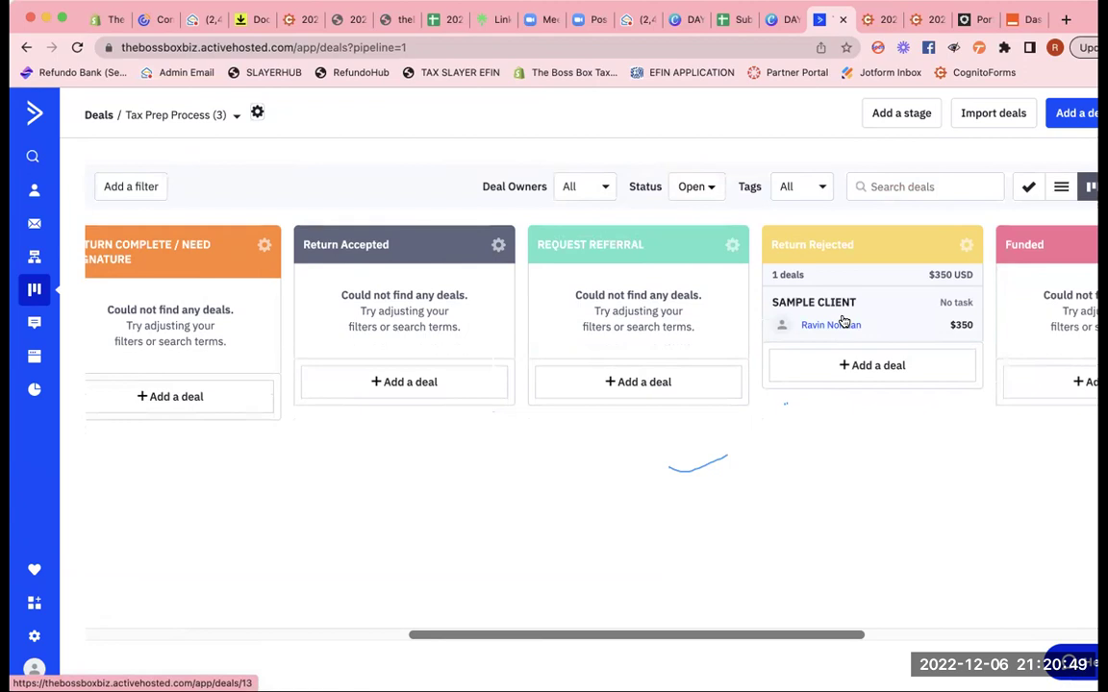
Open the SAMPLE CLIENT deal record and view its Files section, which has no attachments.
left_click(818, 330)
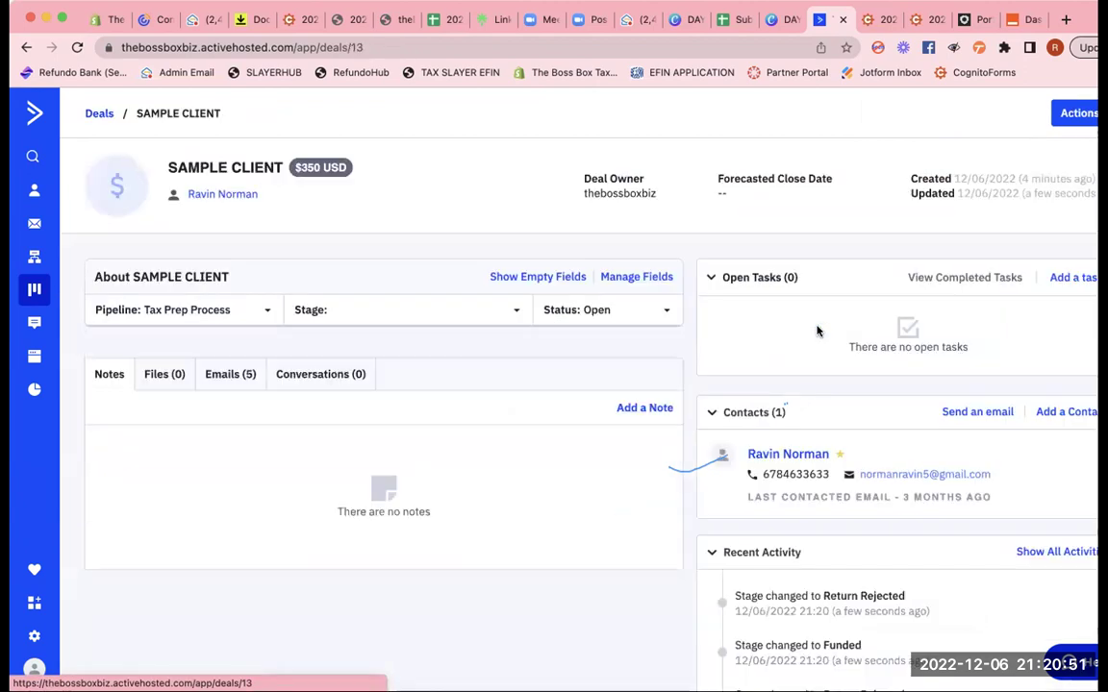
scroll(457, 202, "down", 2)
scroll(456, 202, "down", 3)
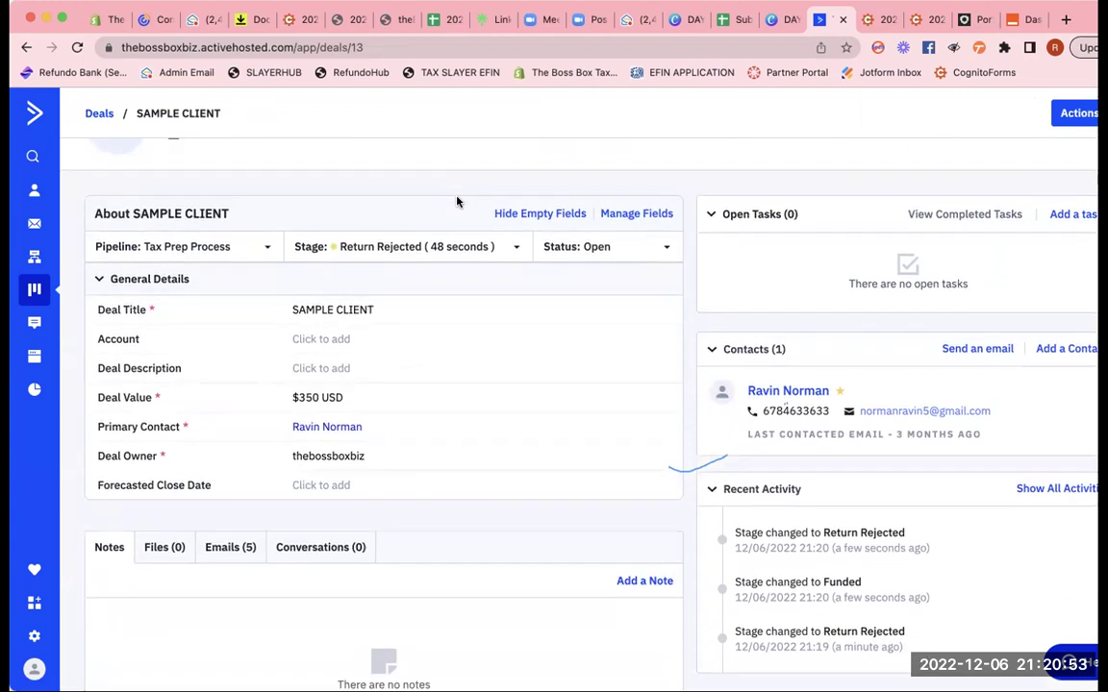
scroll(457, 200, "up", 1)
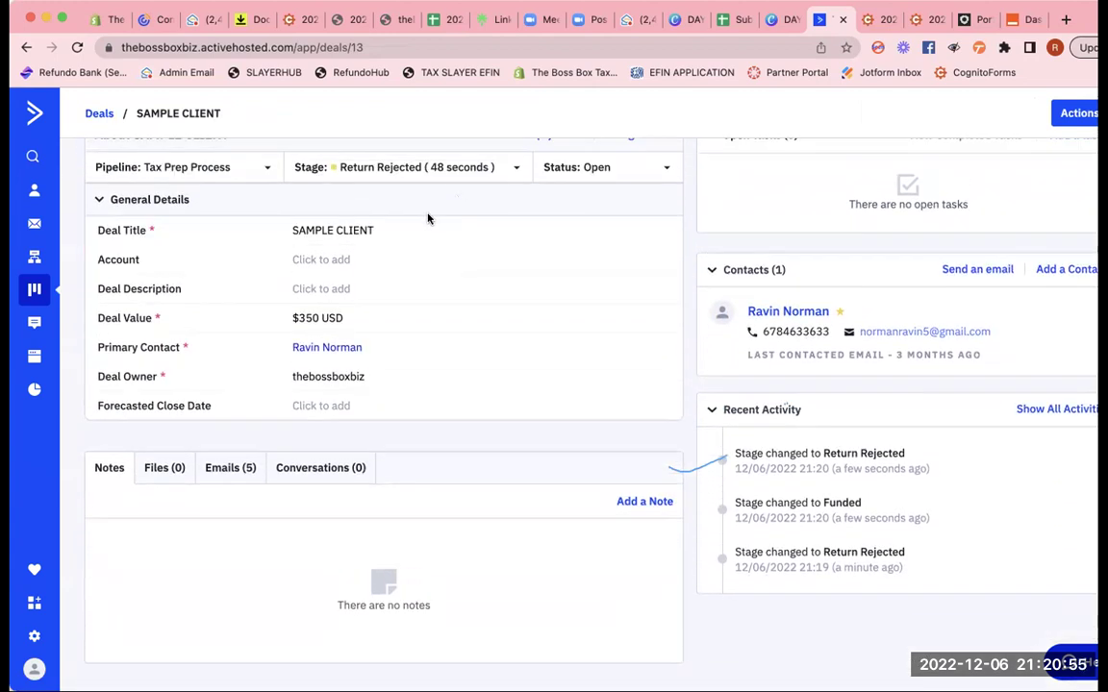
left_click(162, 467)
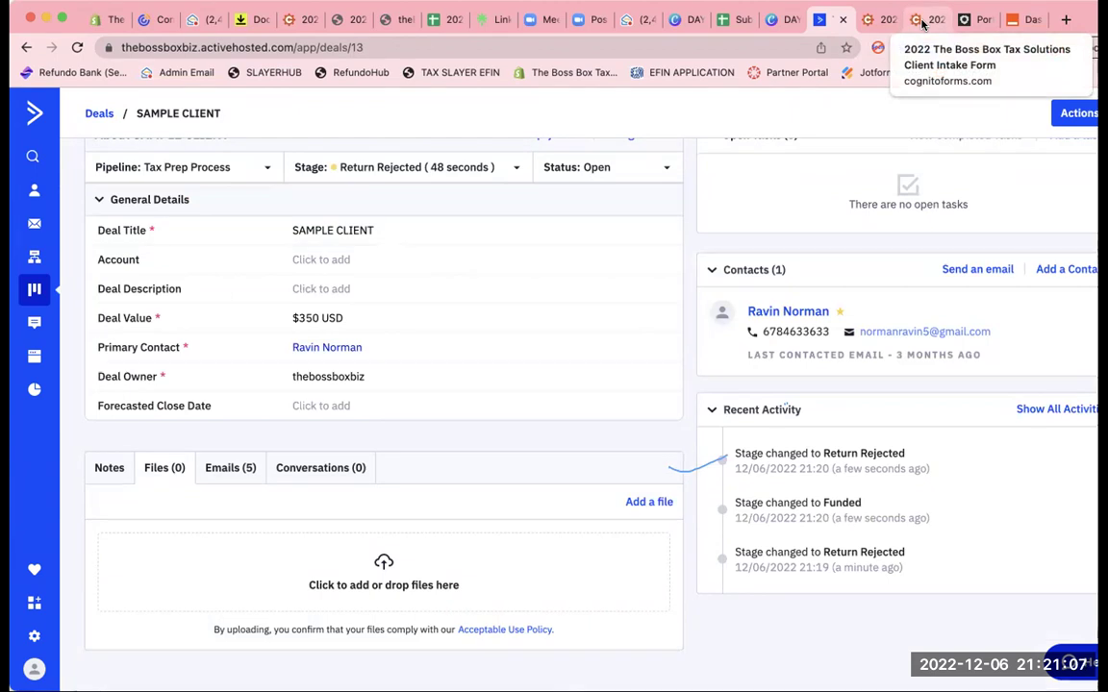
Glance at the client intake form tab, then return to the SAMPLE CLIENT deal page.
left_click(926, 19)
left_click(819, 19)
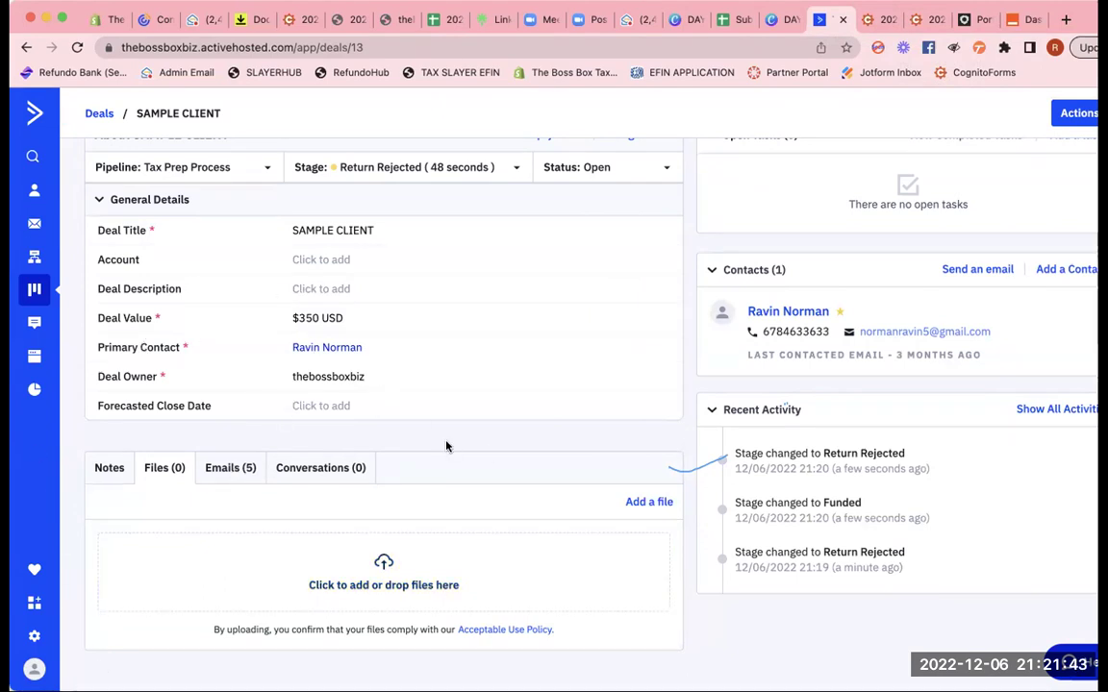
scroll(446, 446, "up", 2)
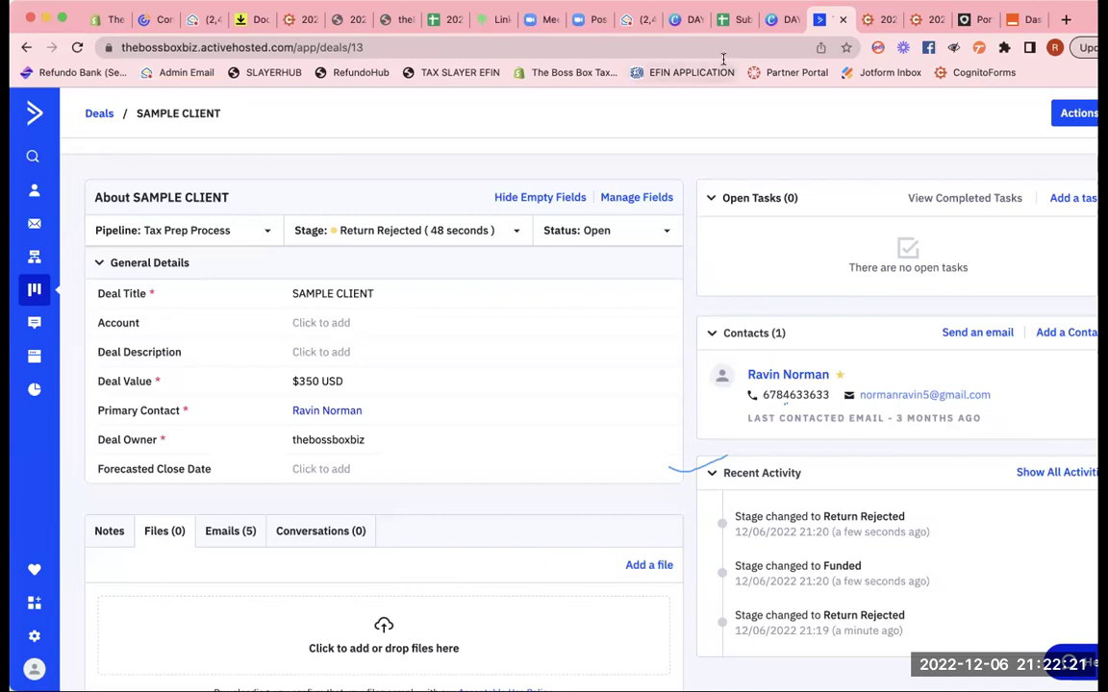
Open the linktr.ee/kickoff2sixfigures Linktree resource page in a new browser tab.
left_click(1064, 20)
type("linktr.ee/tbbtsblackfriday")
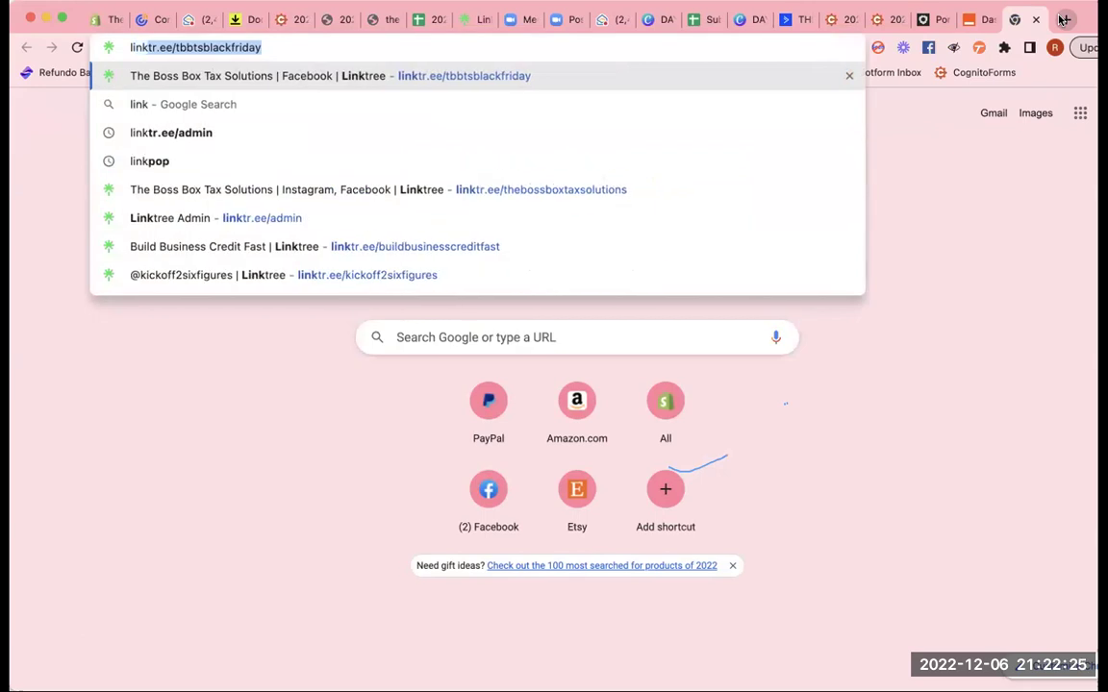
left_click(716, 272)
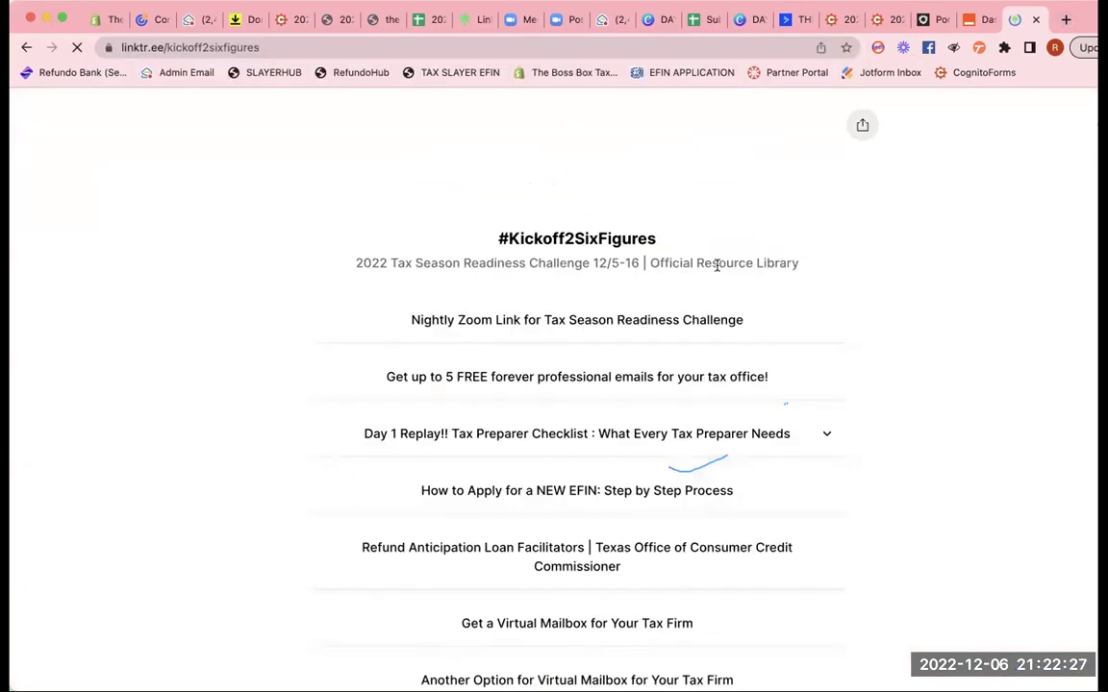